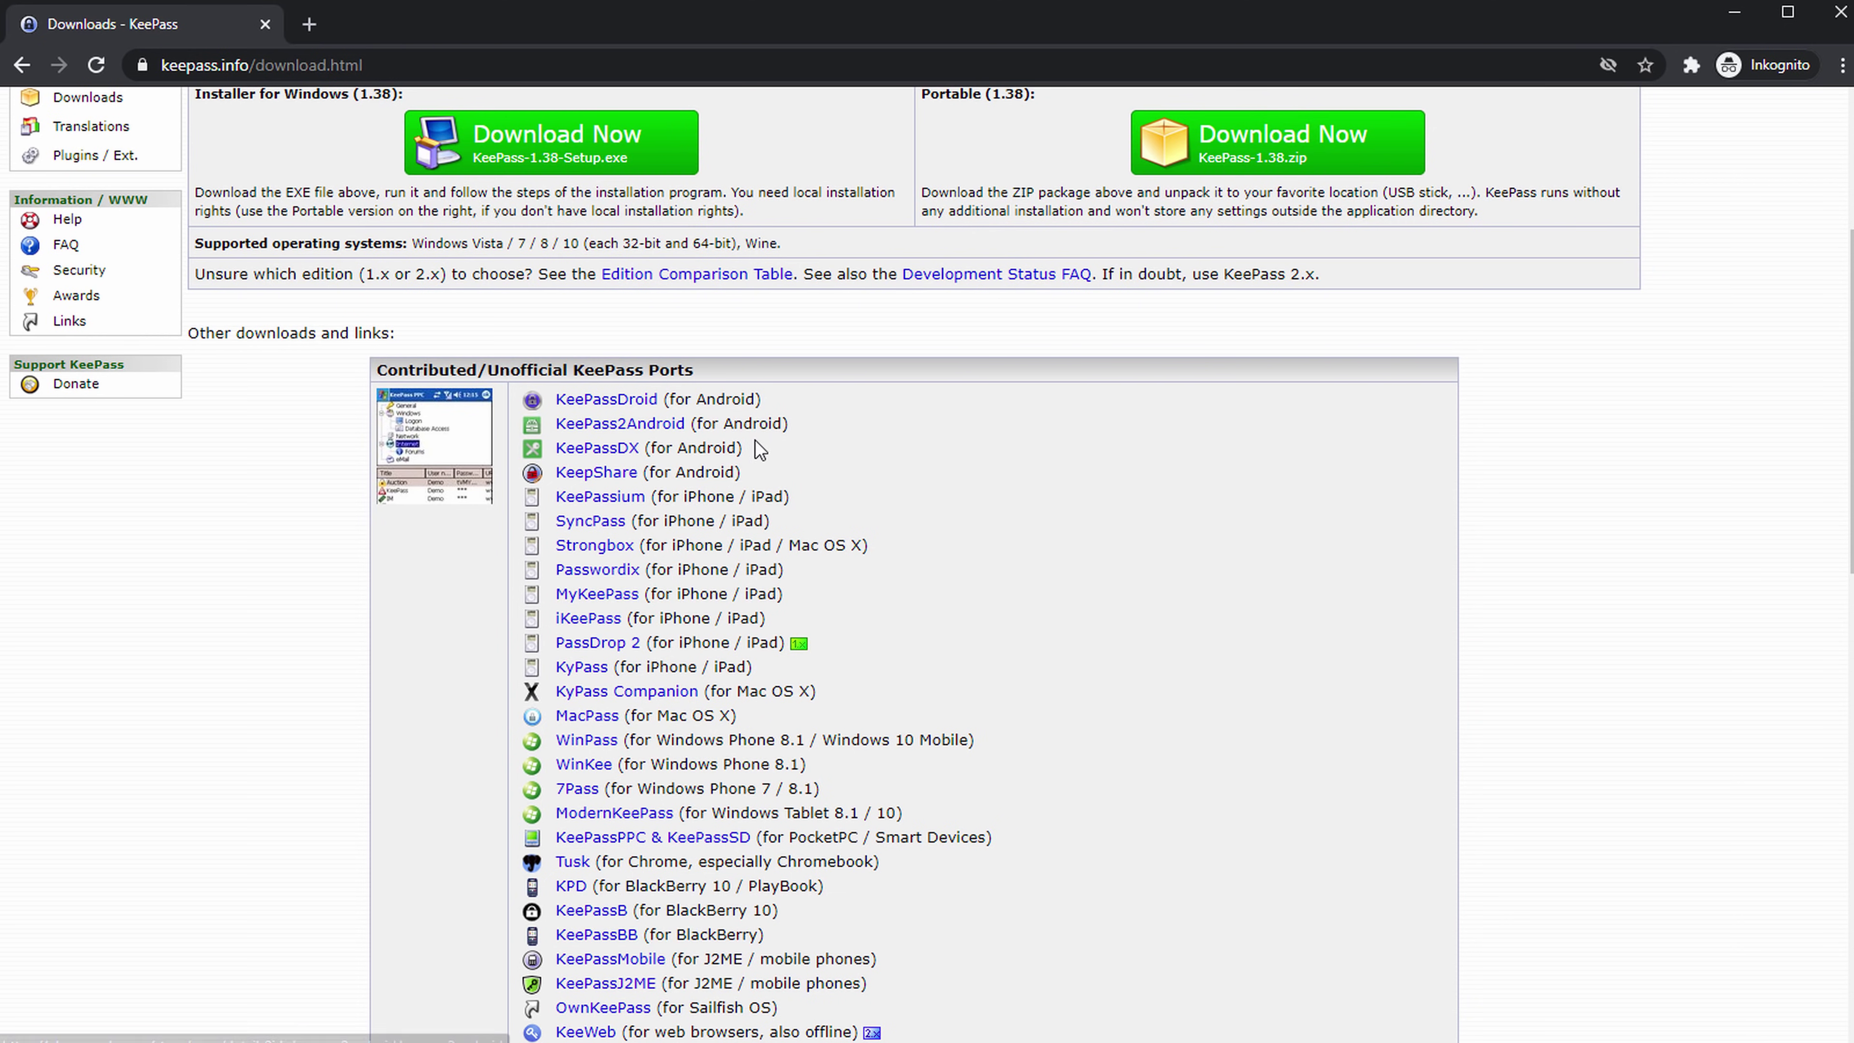
Scroll down the KeePass download page to the KeePassXC (for Linux / Mac OS X) line.
scroll(700, 383, down, 2)
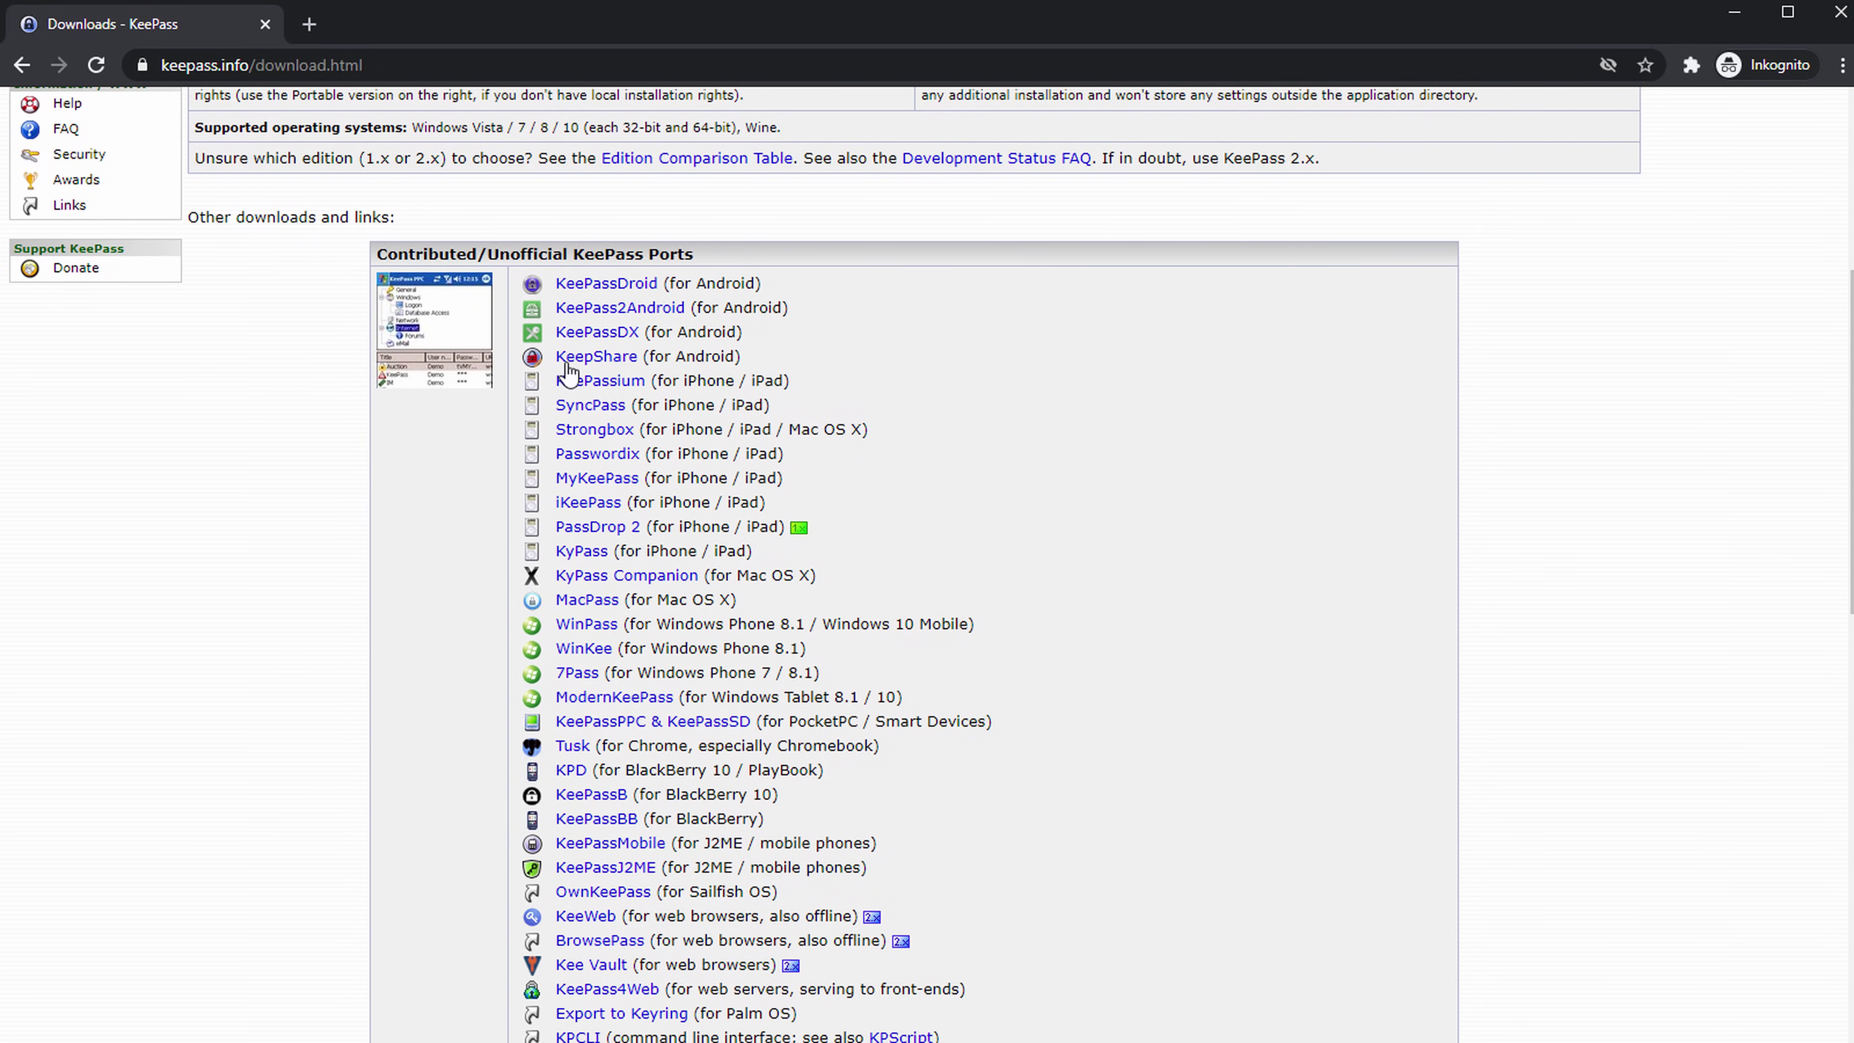
scroll(627, 372, down, 4)
drag(728, 347, 850, 358)
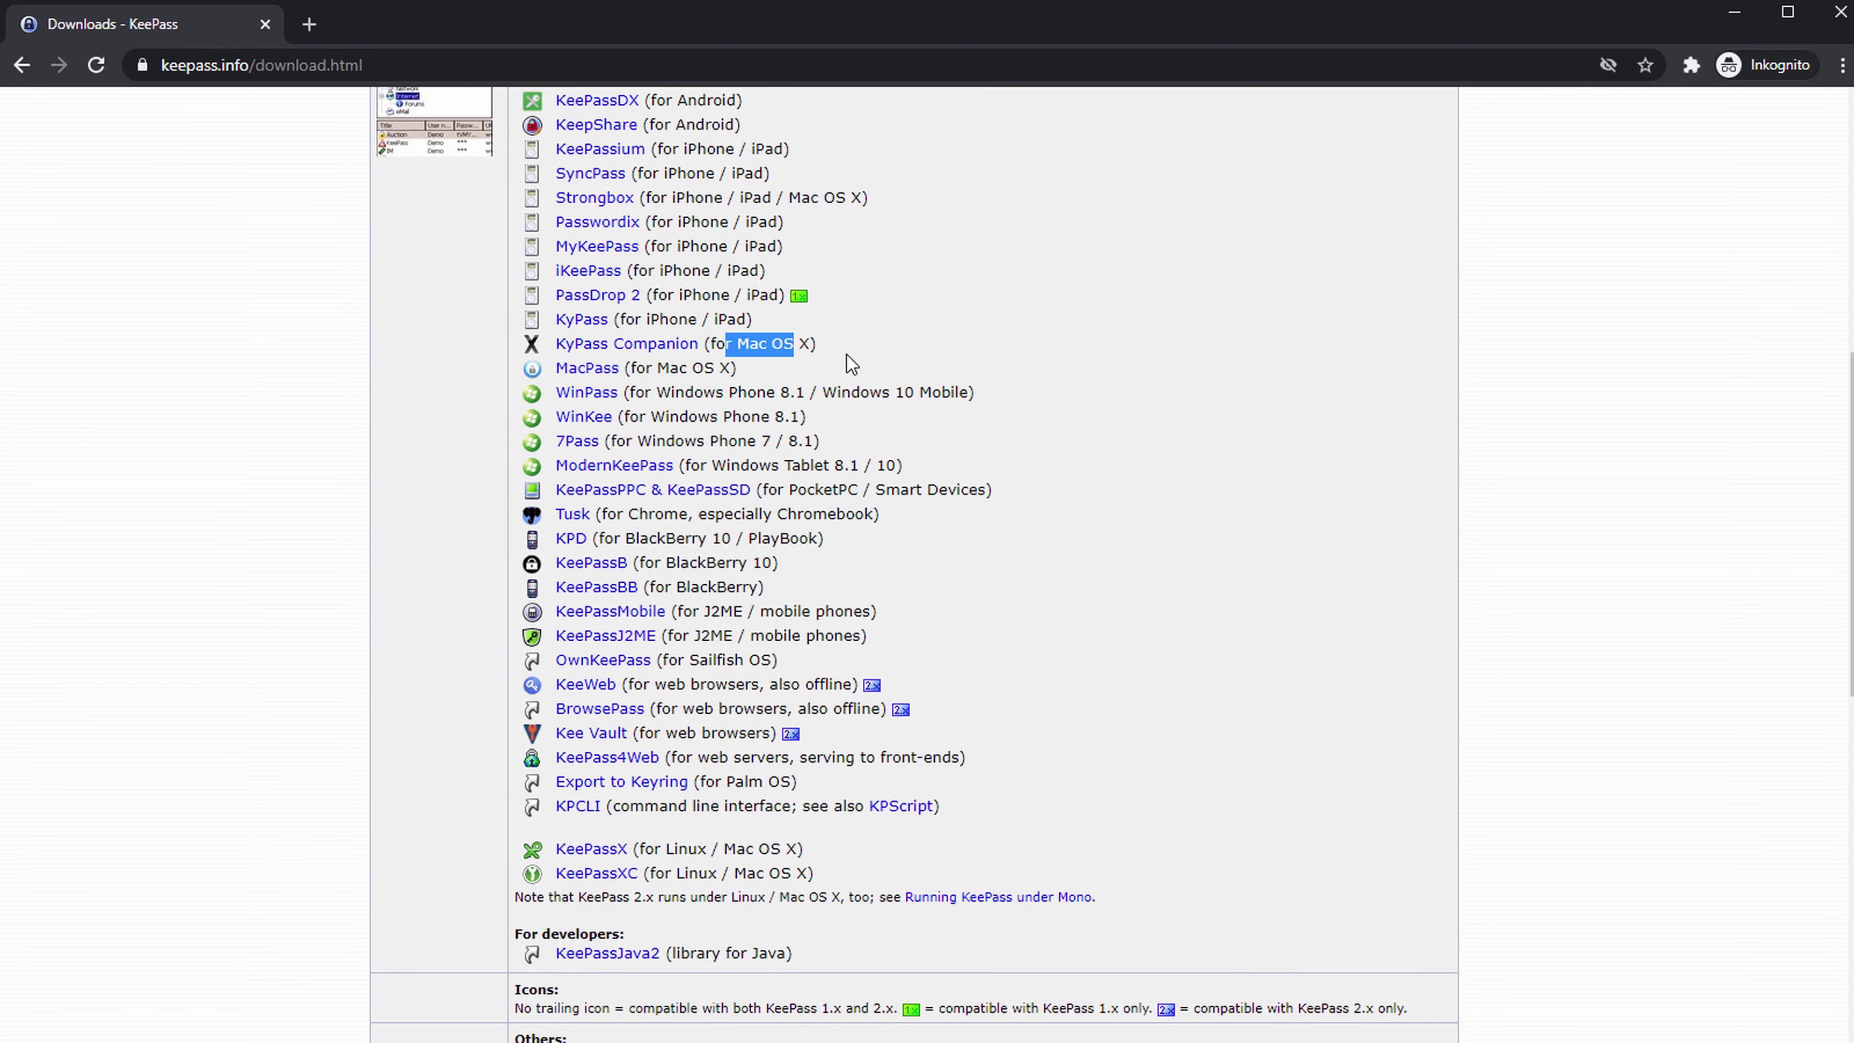
scroll(1123, 546, down, 2)
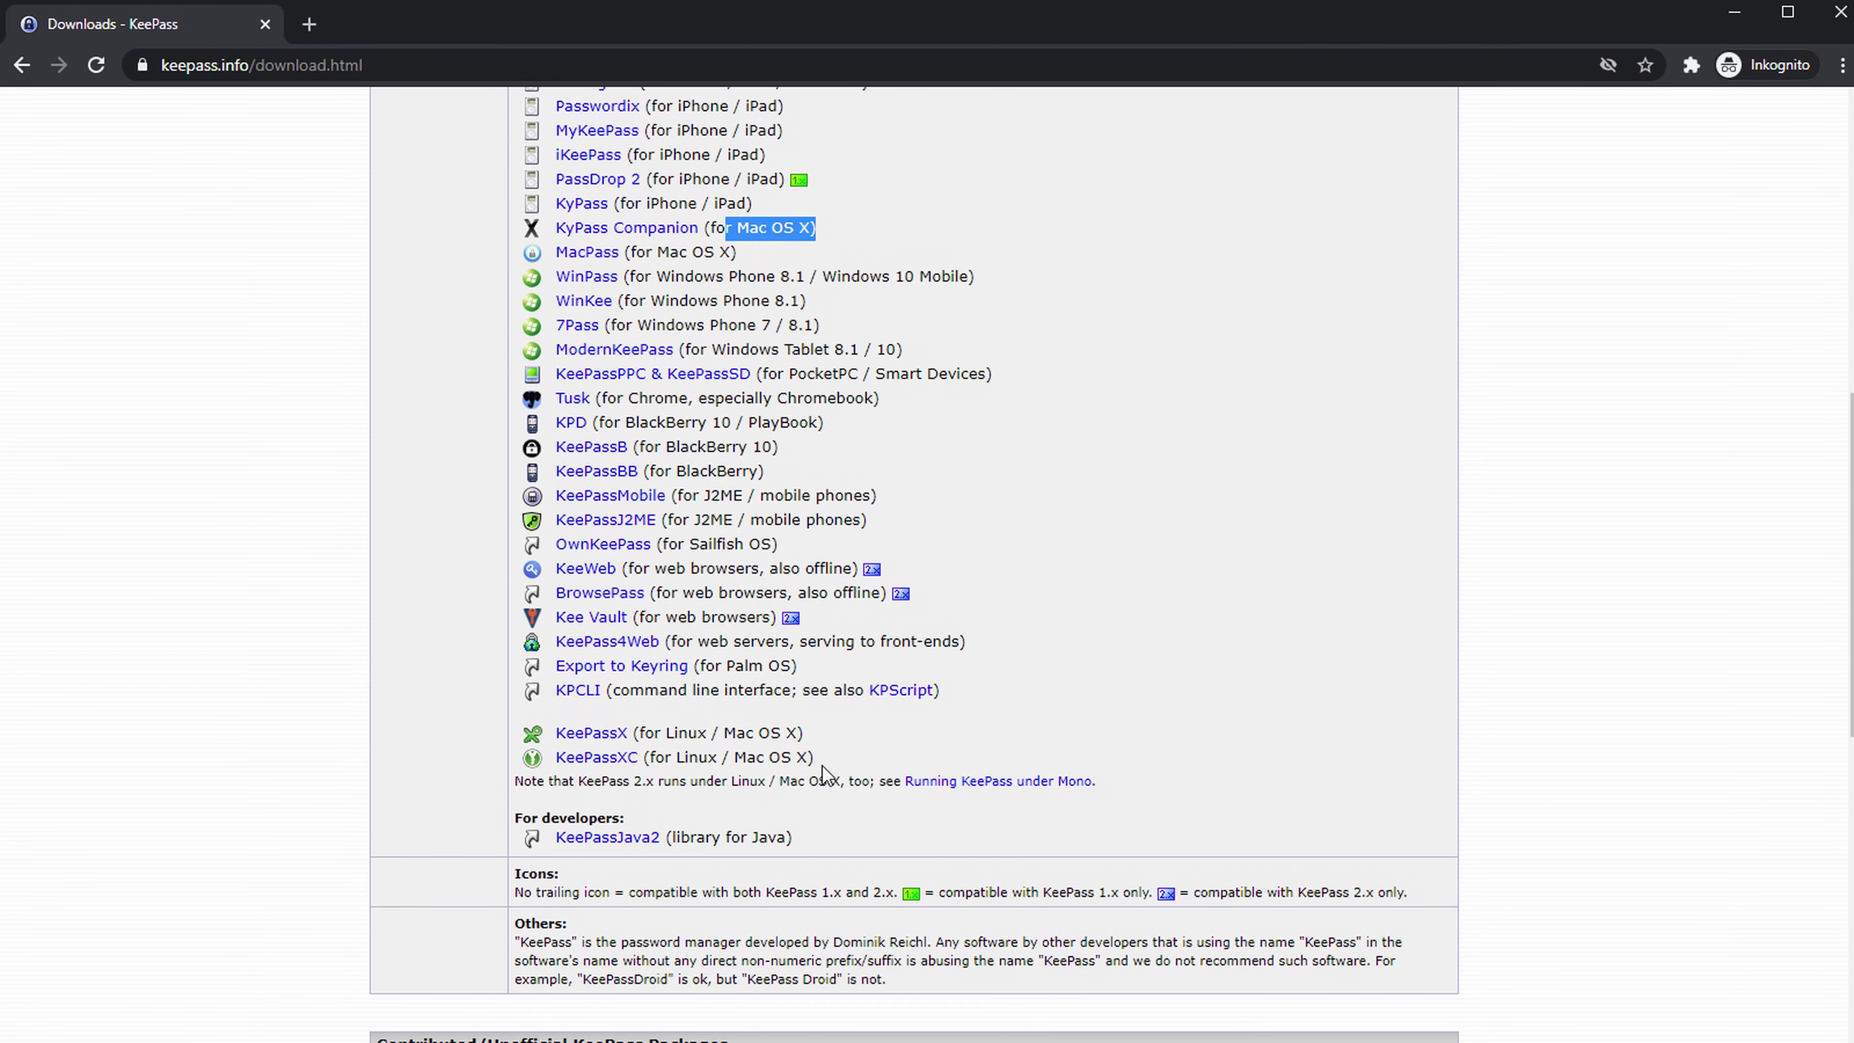
drag(817, 760, 551, 759)
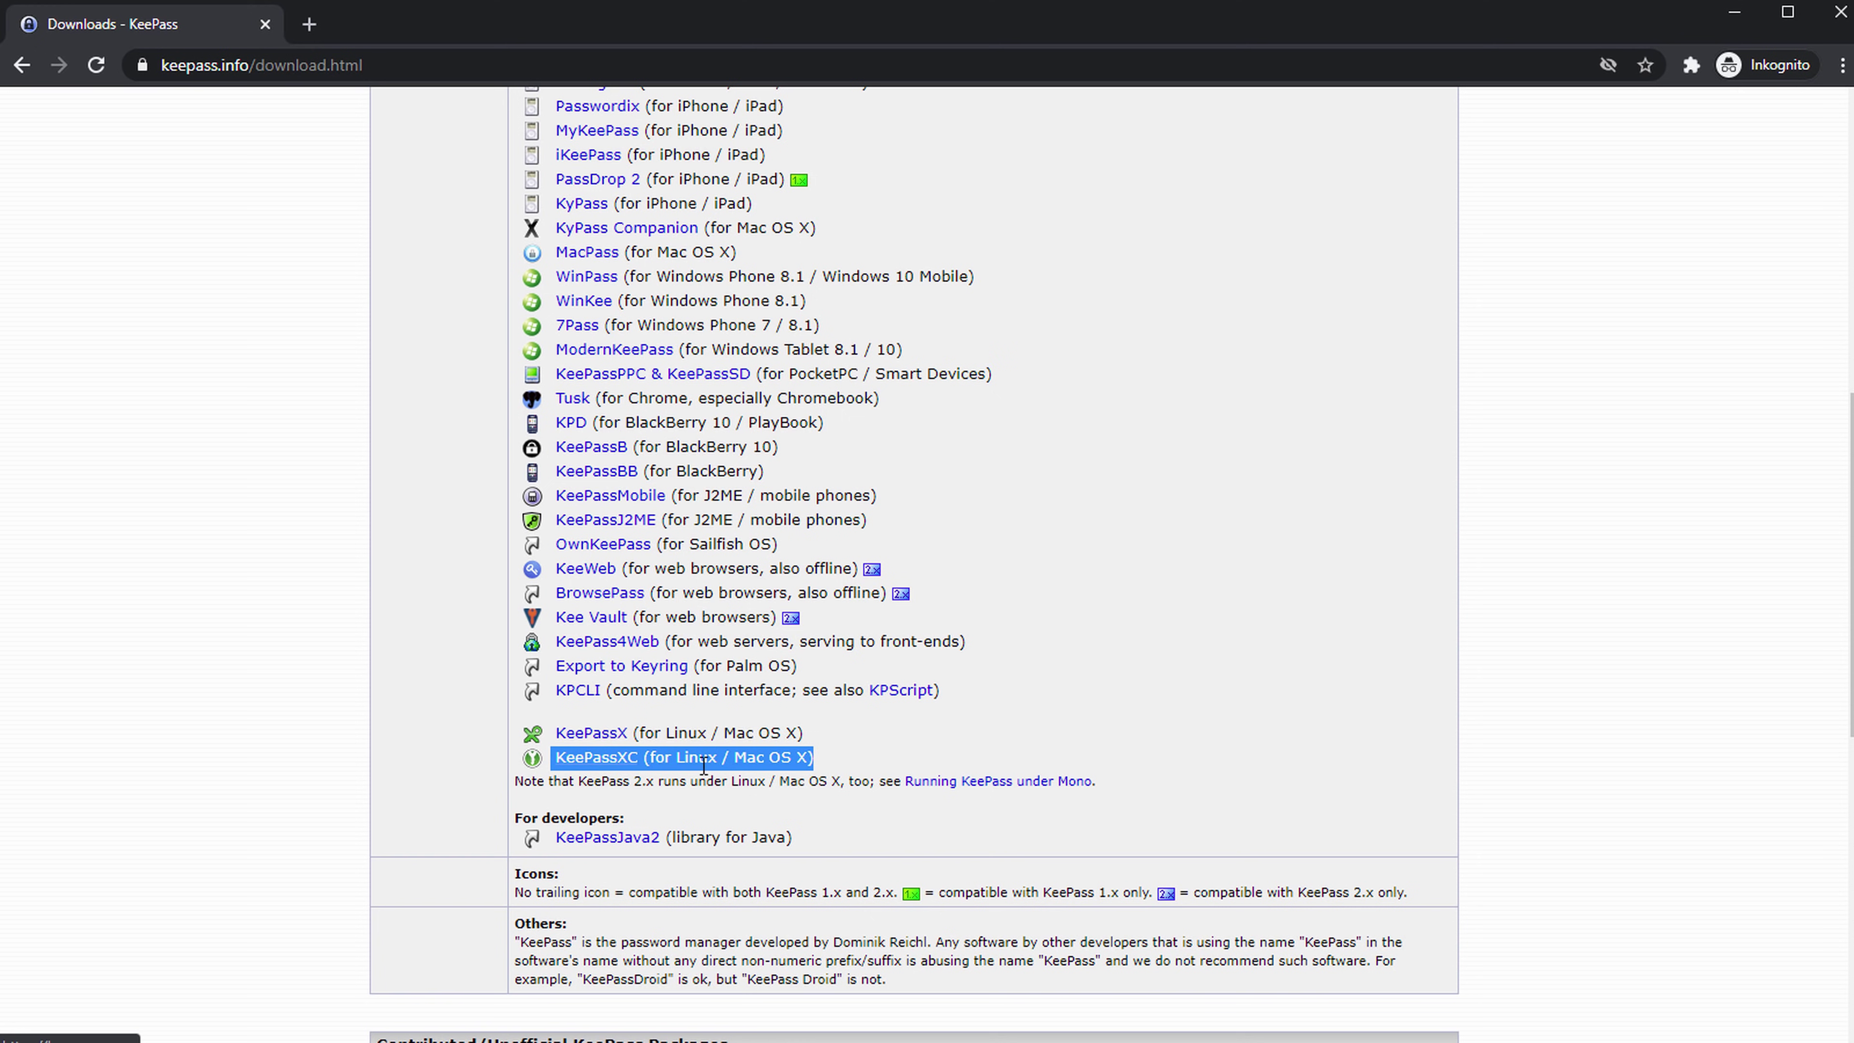
click(827, 762)
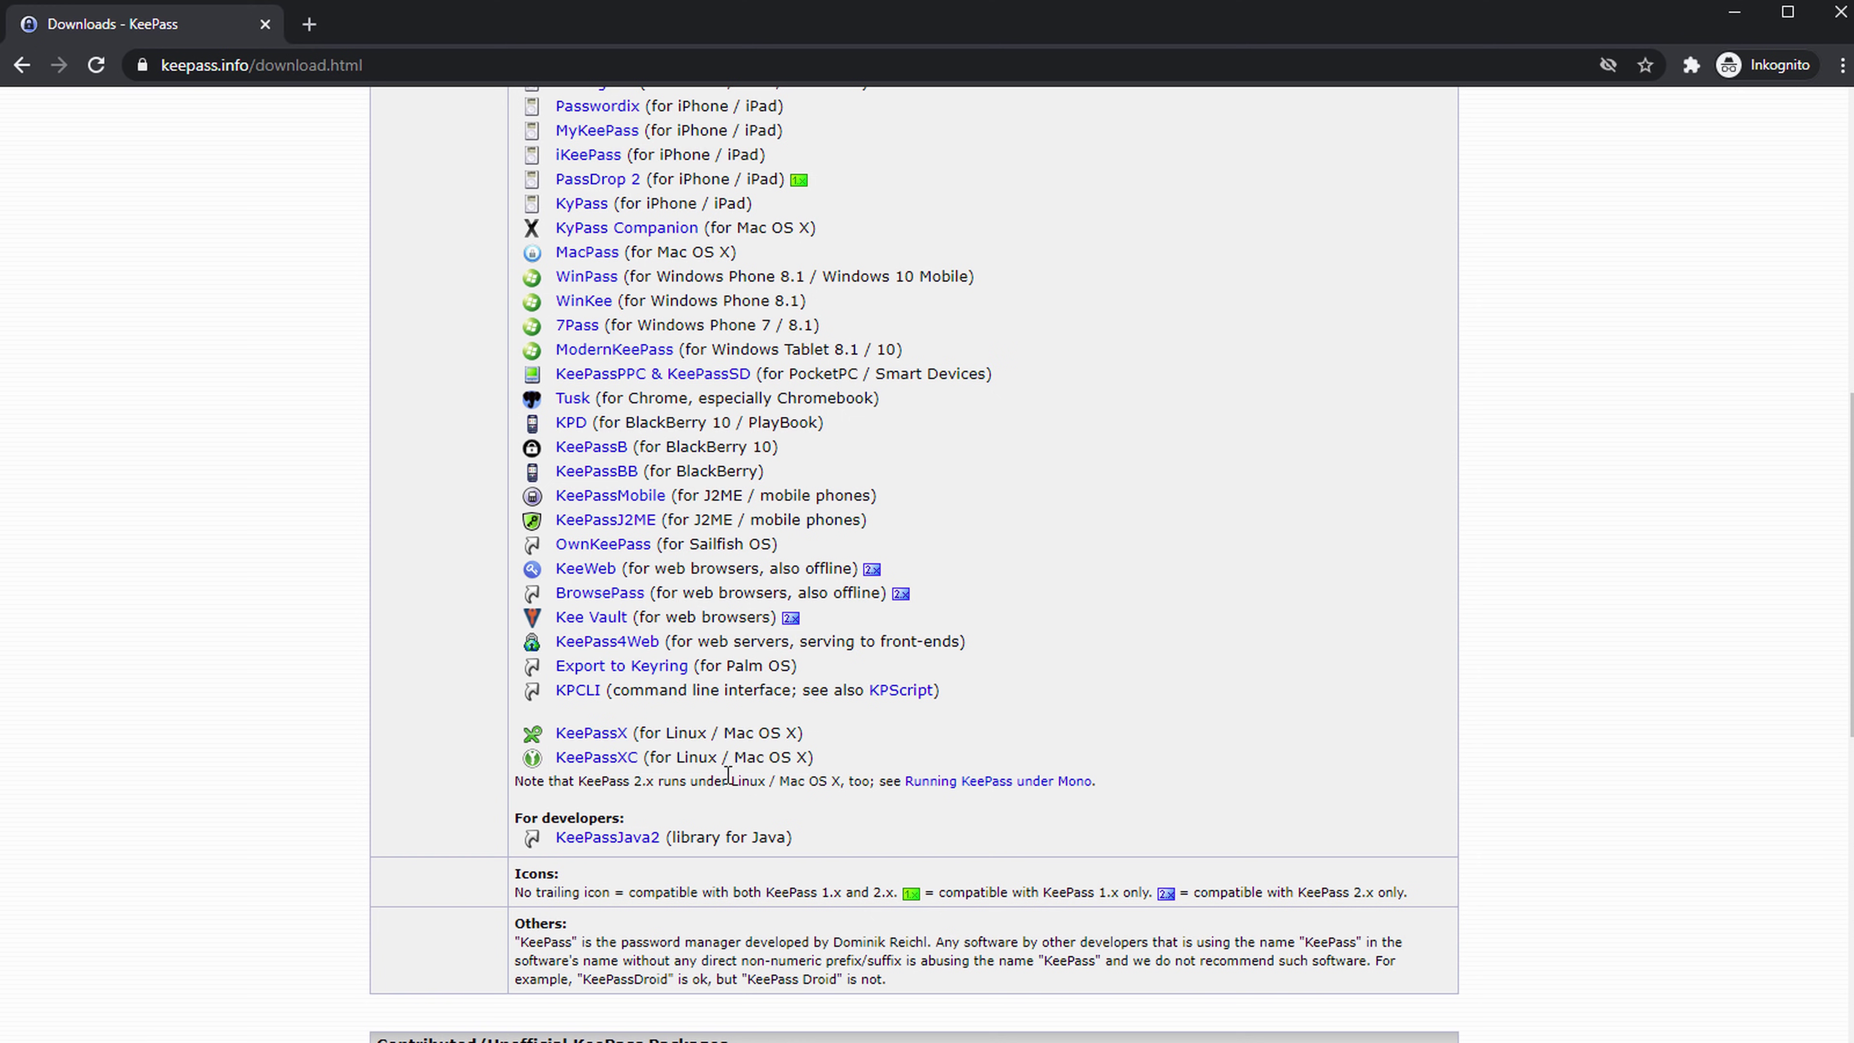
Open the KeePassXC site in a new tab, view it, close it, and return to the top.
middle_click(611, 765)
click(452, 25)
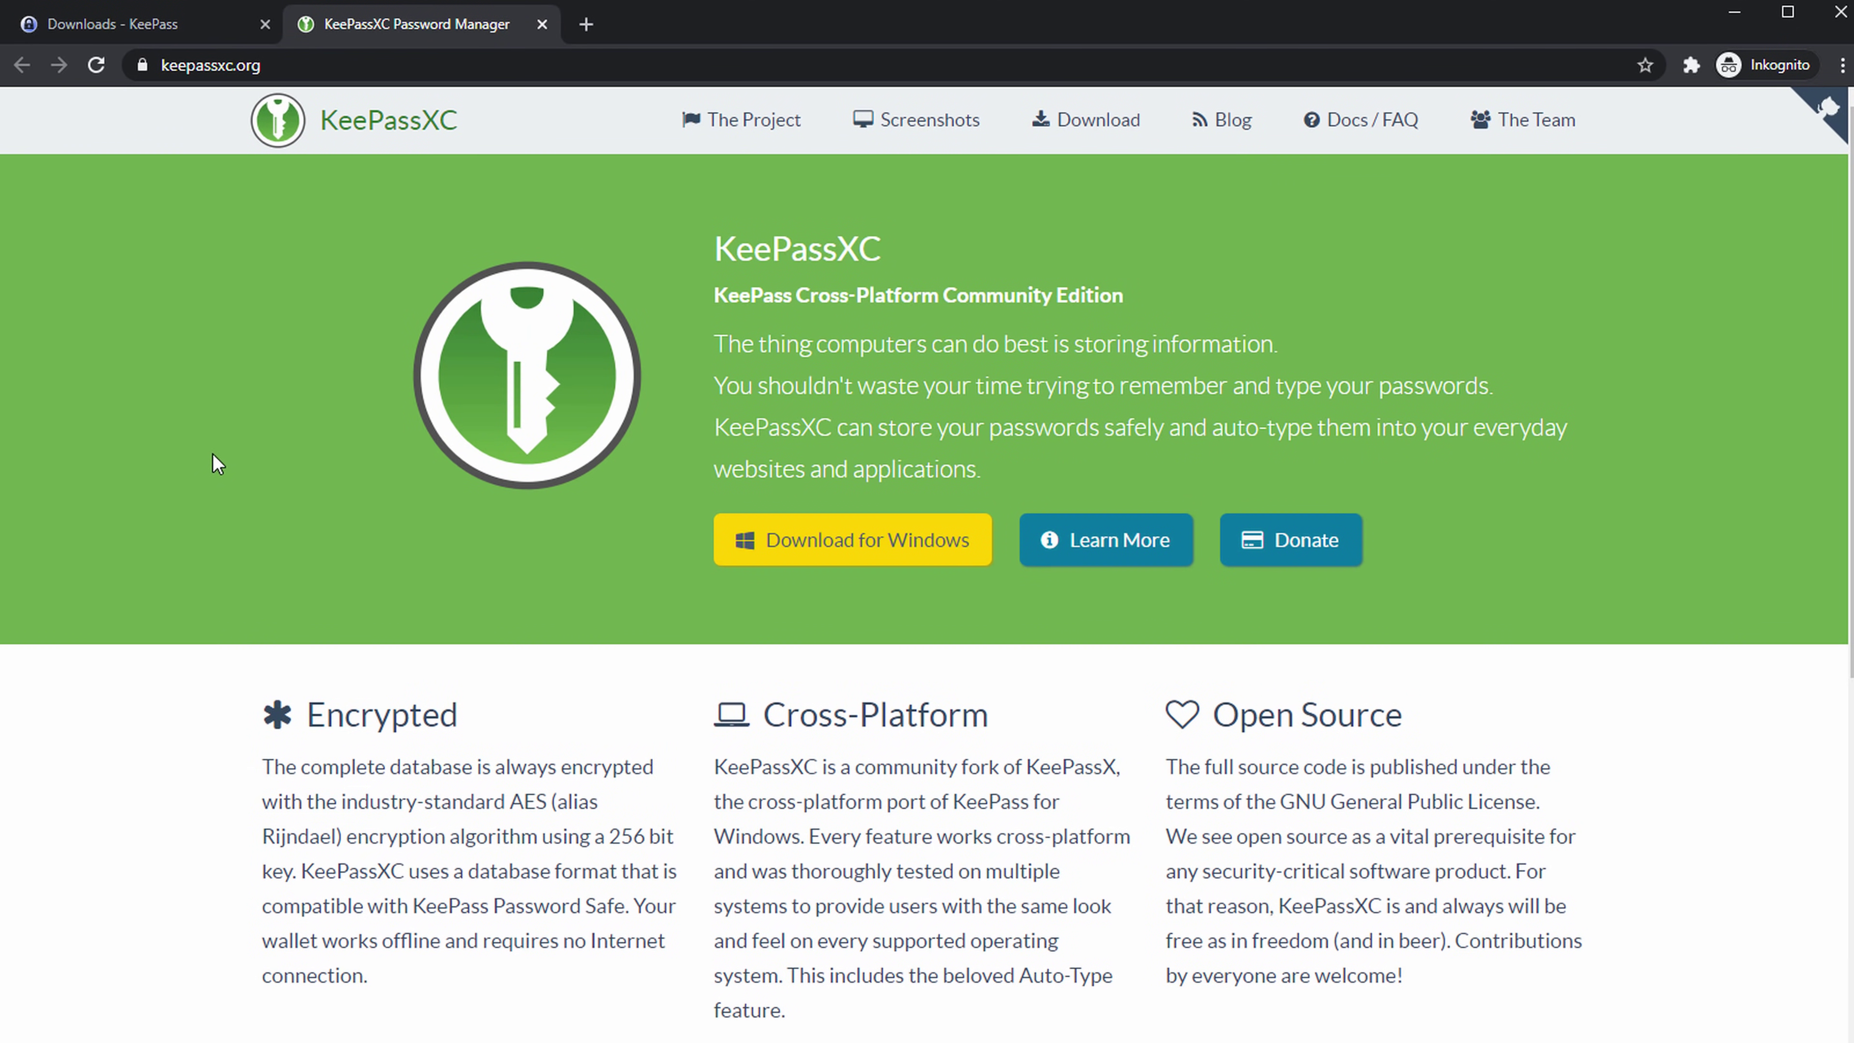
click(543, 24)
scroll(721, 349, up, 10)
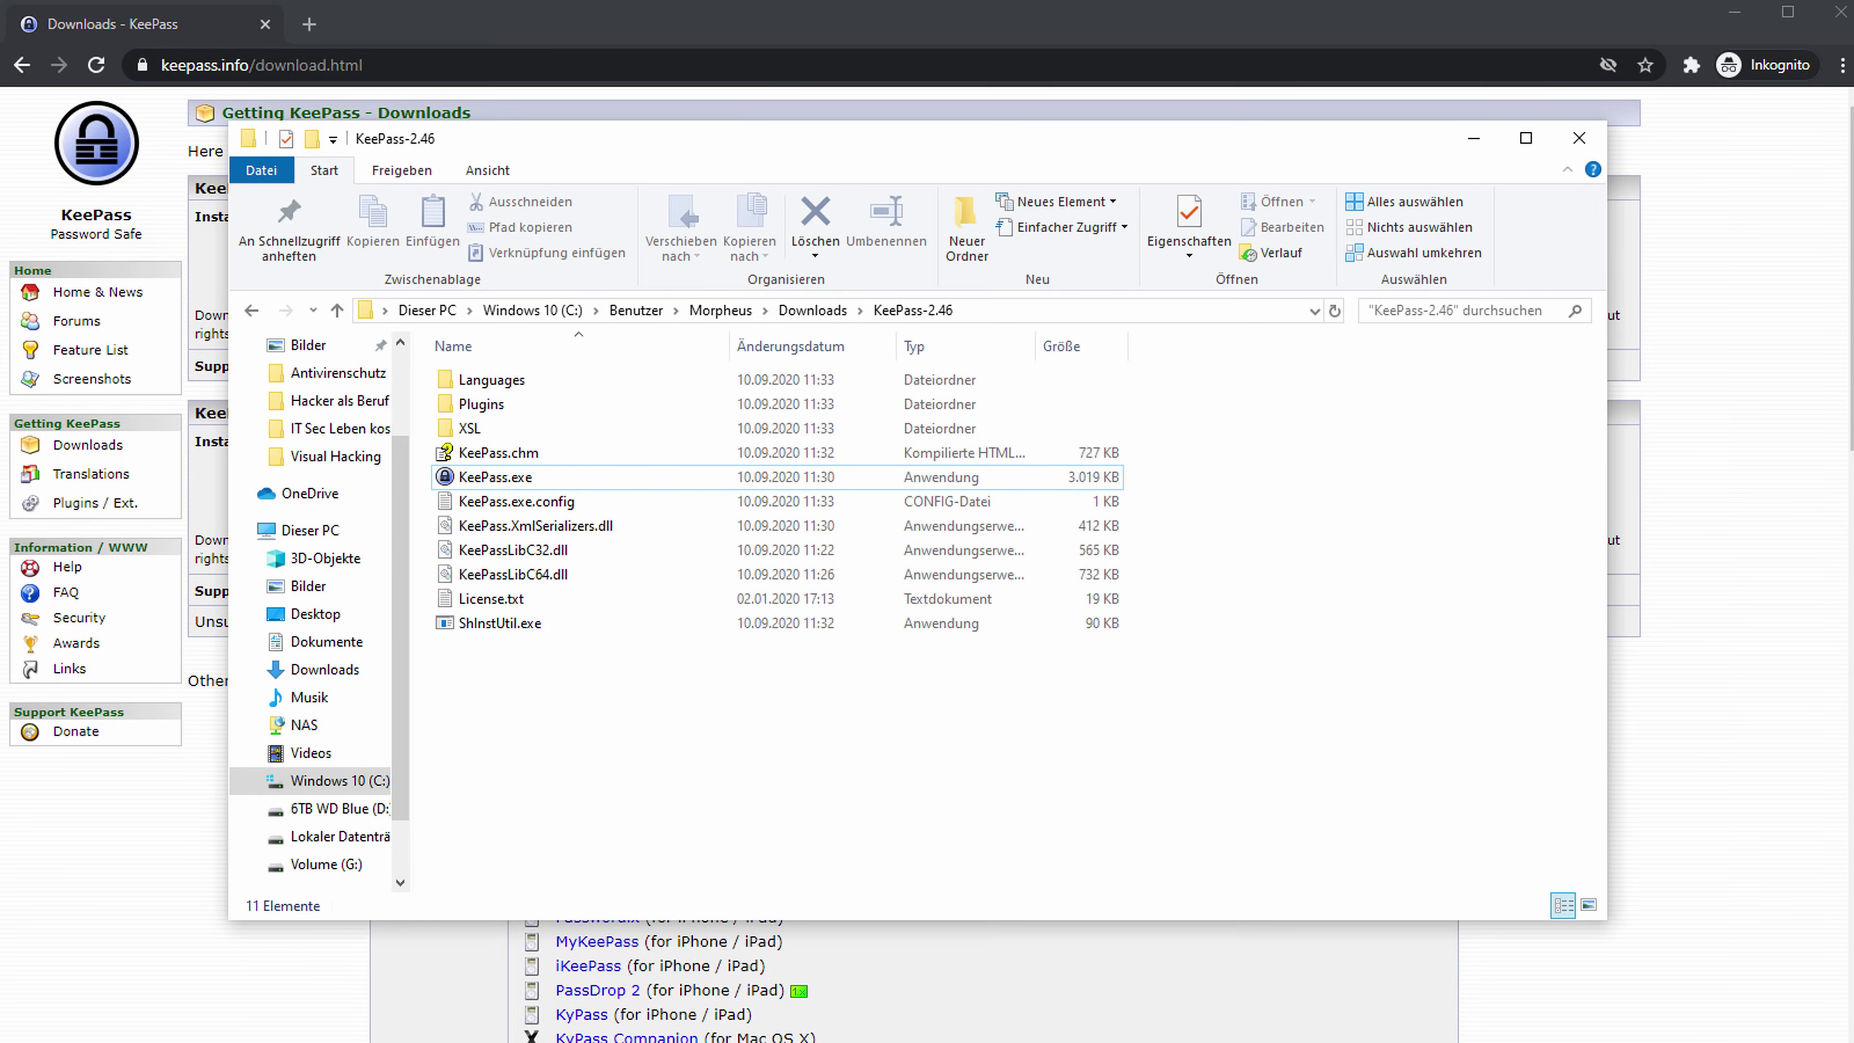
Launch KeePass.exe from the extracted folder and enlarge its window.
double_click(635, 479)
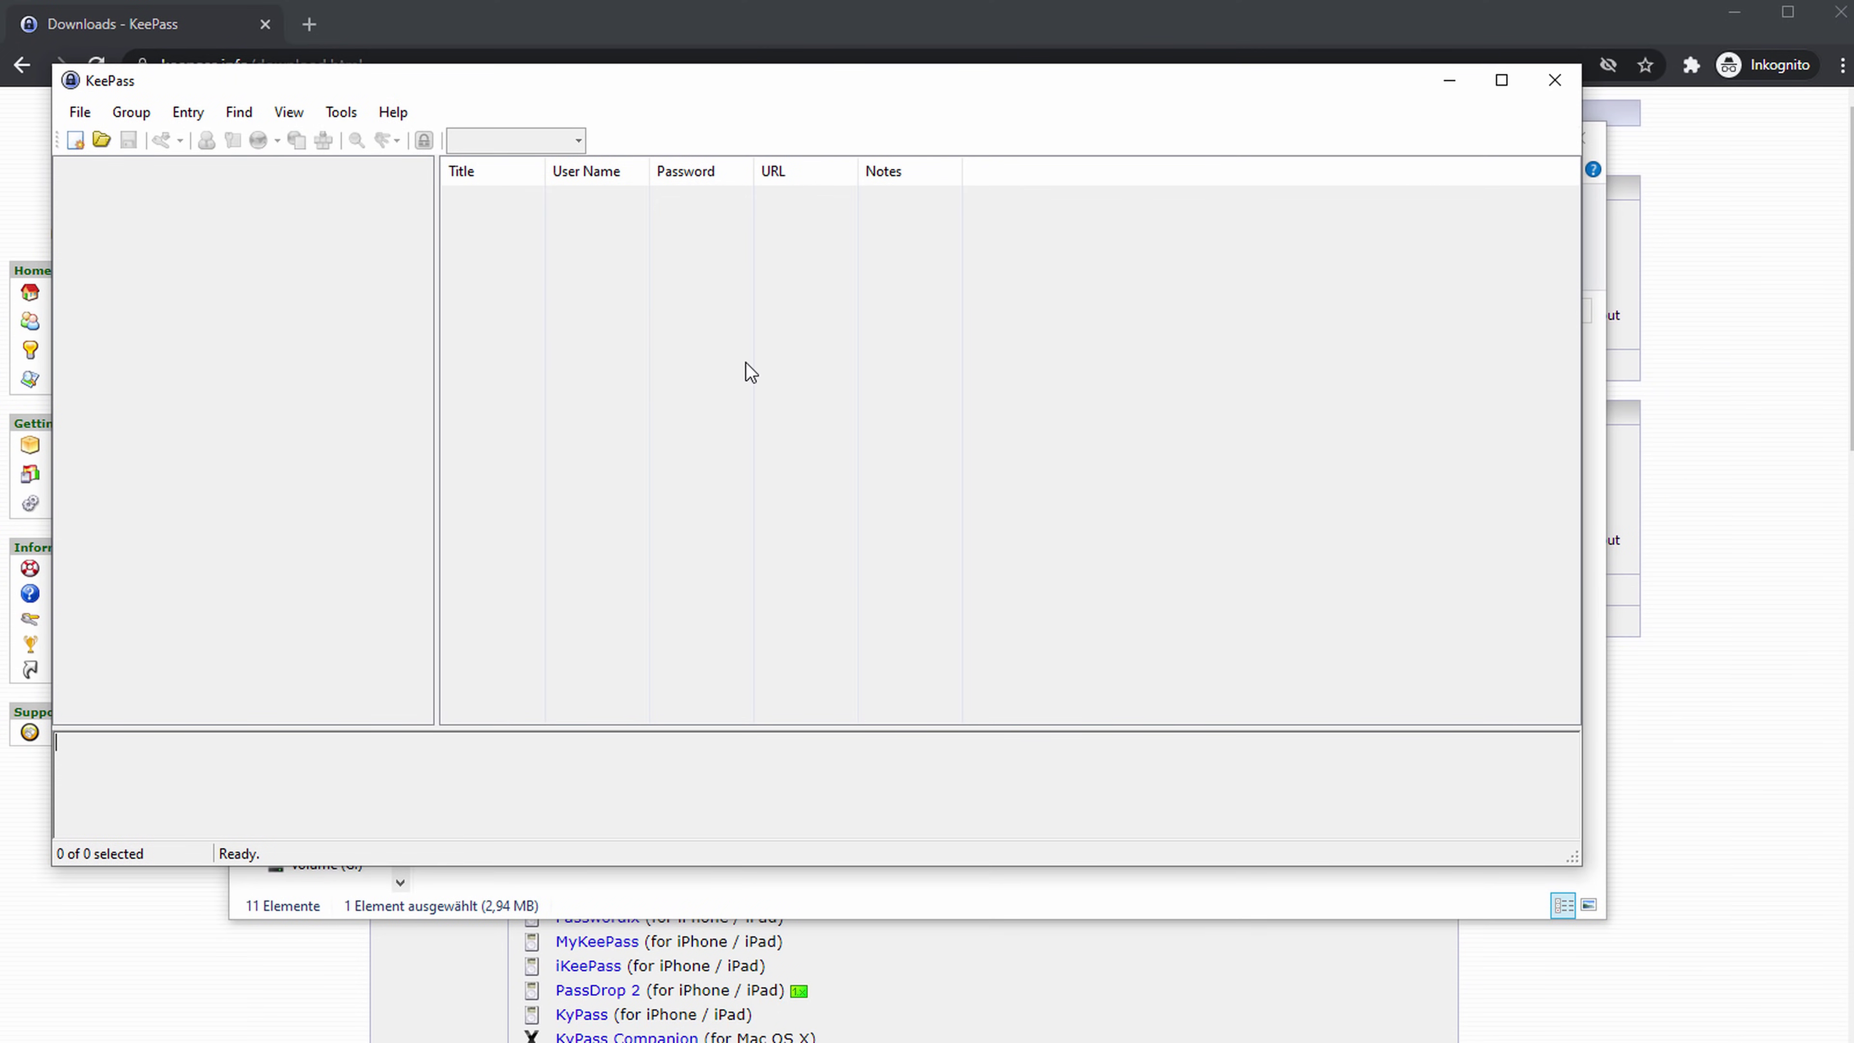
drag(828, 91, 803, 74)
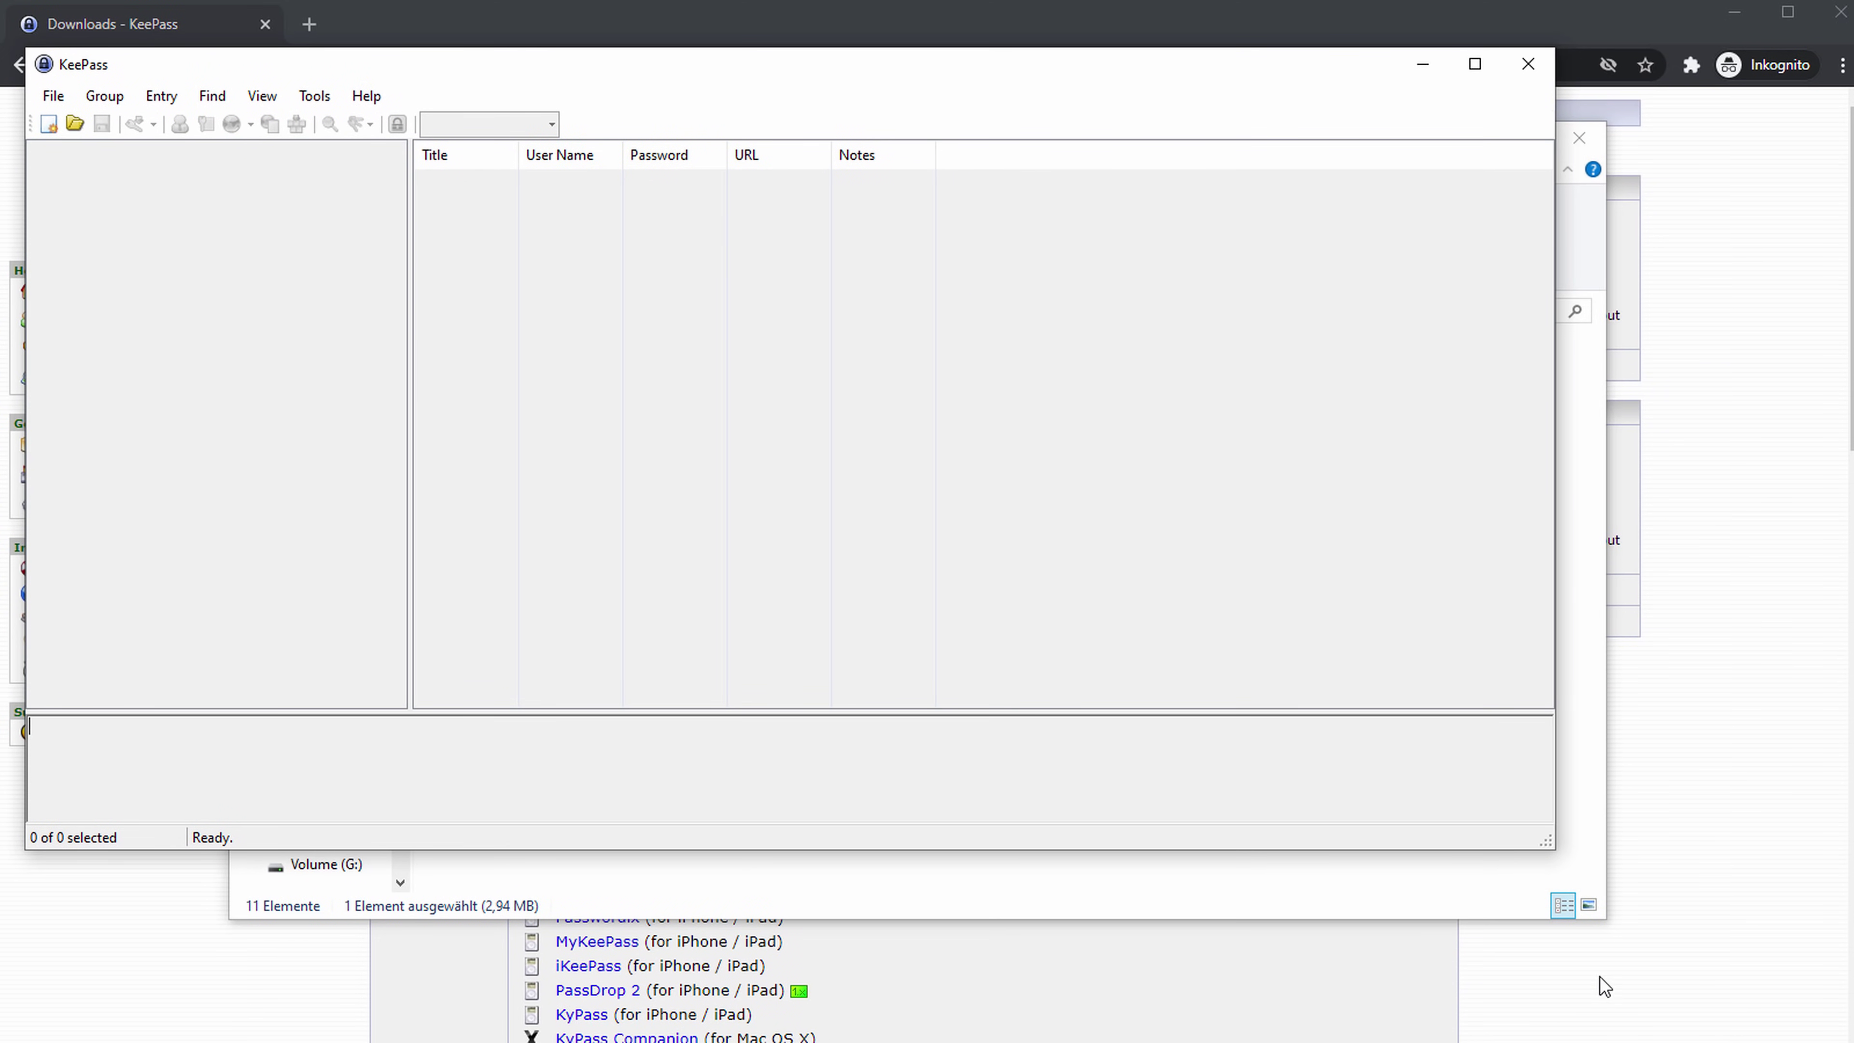
drag(1553, 840, 1758, 966)
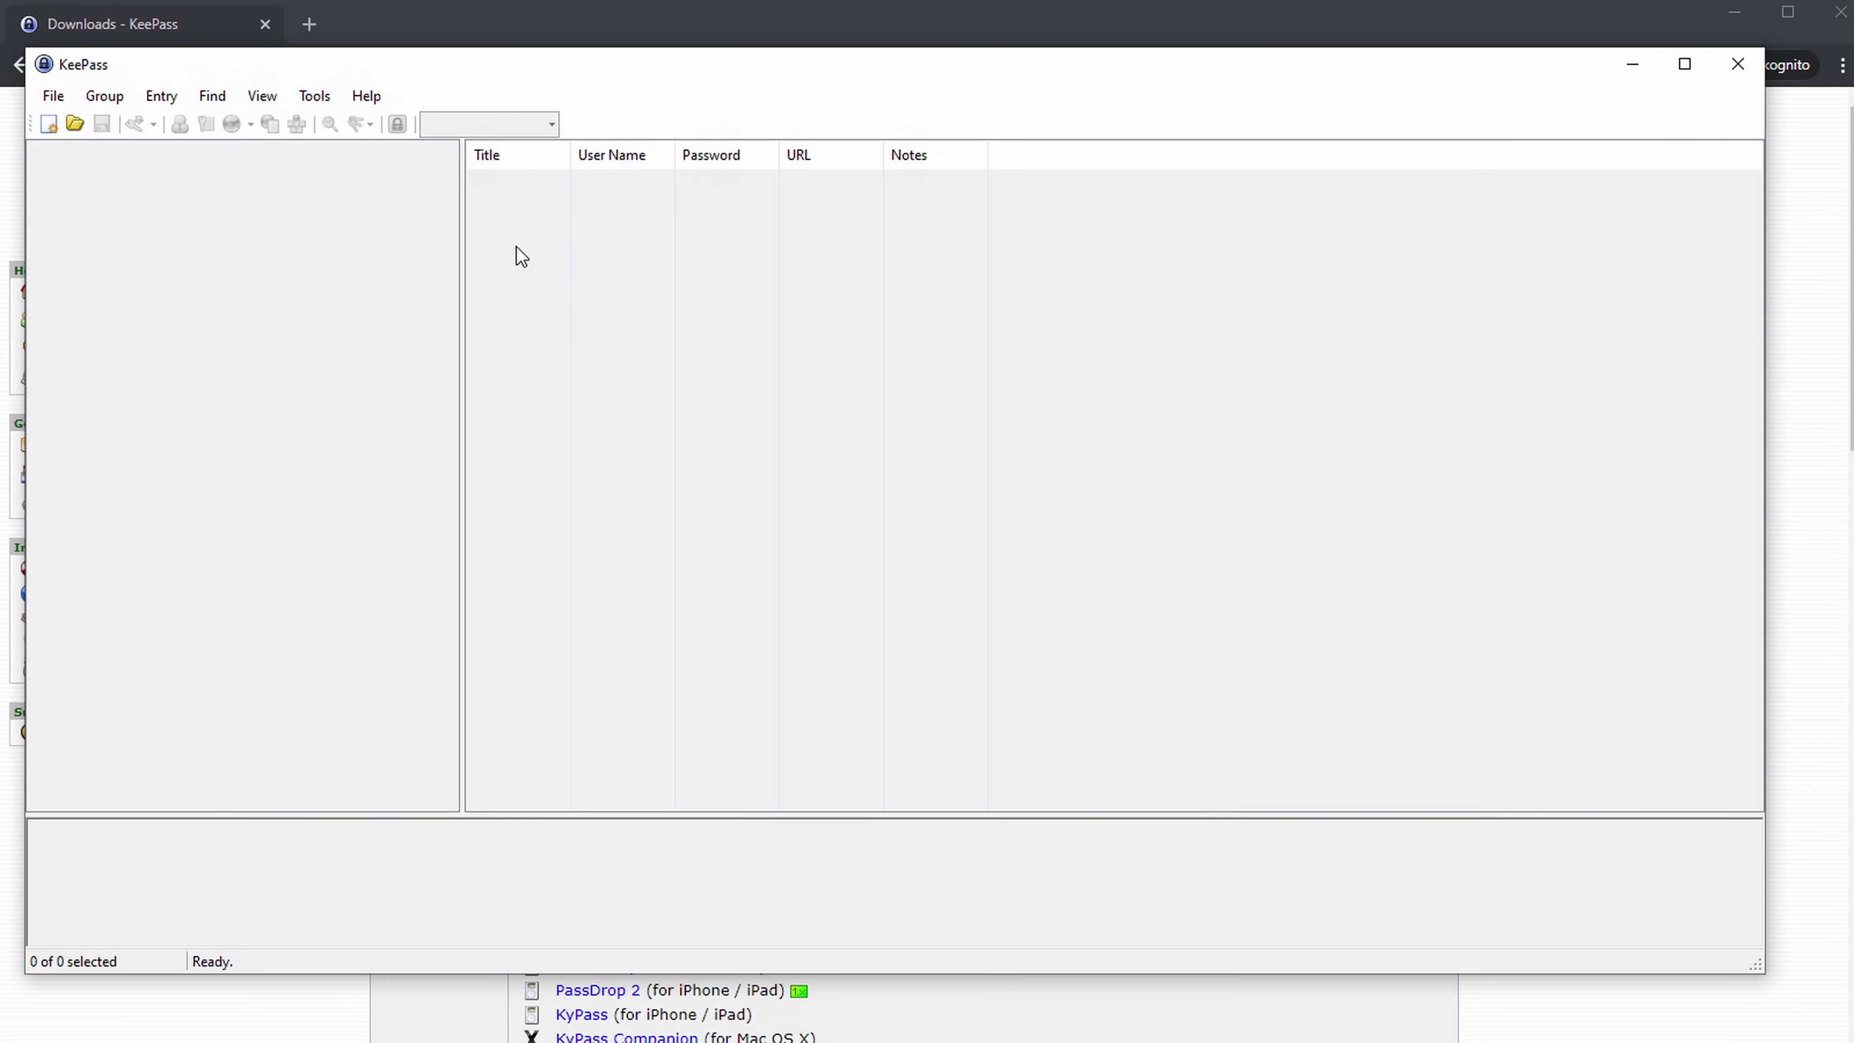
Create a new database saved as Database.kdbx in Downloads > KeePass-2.46.
click(72, 93)
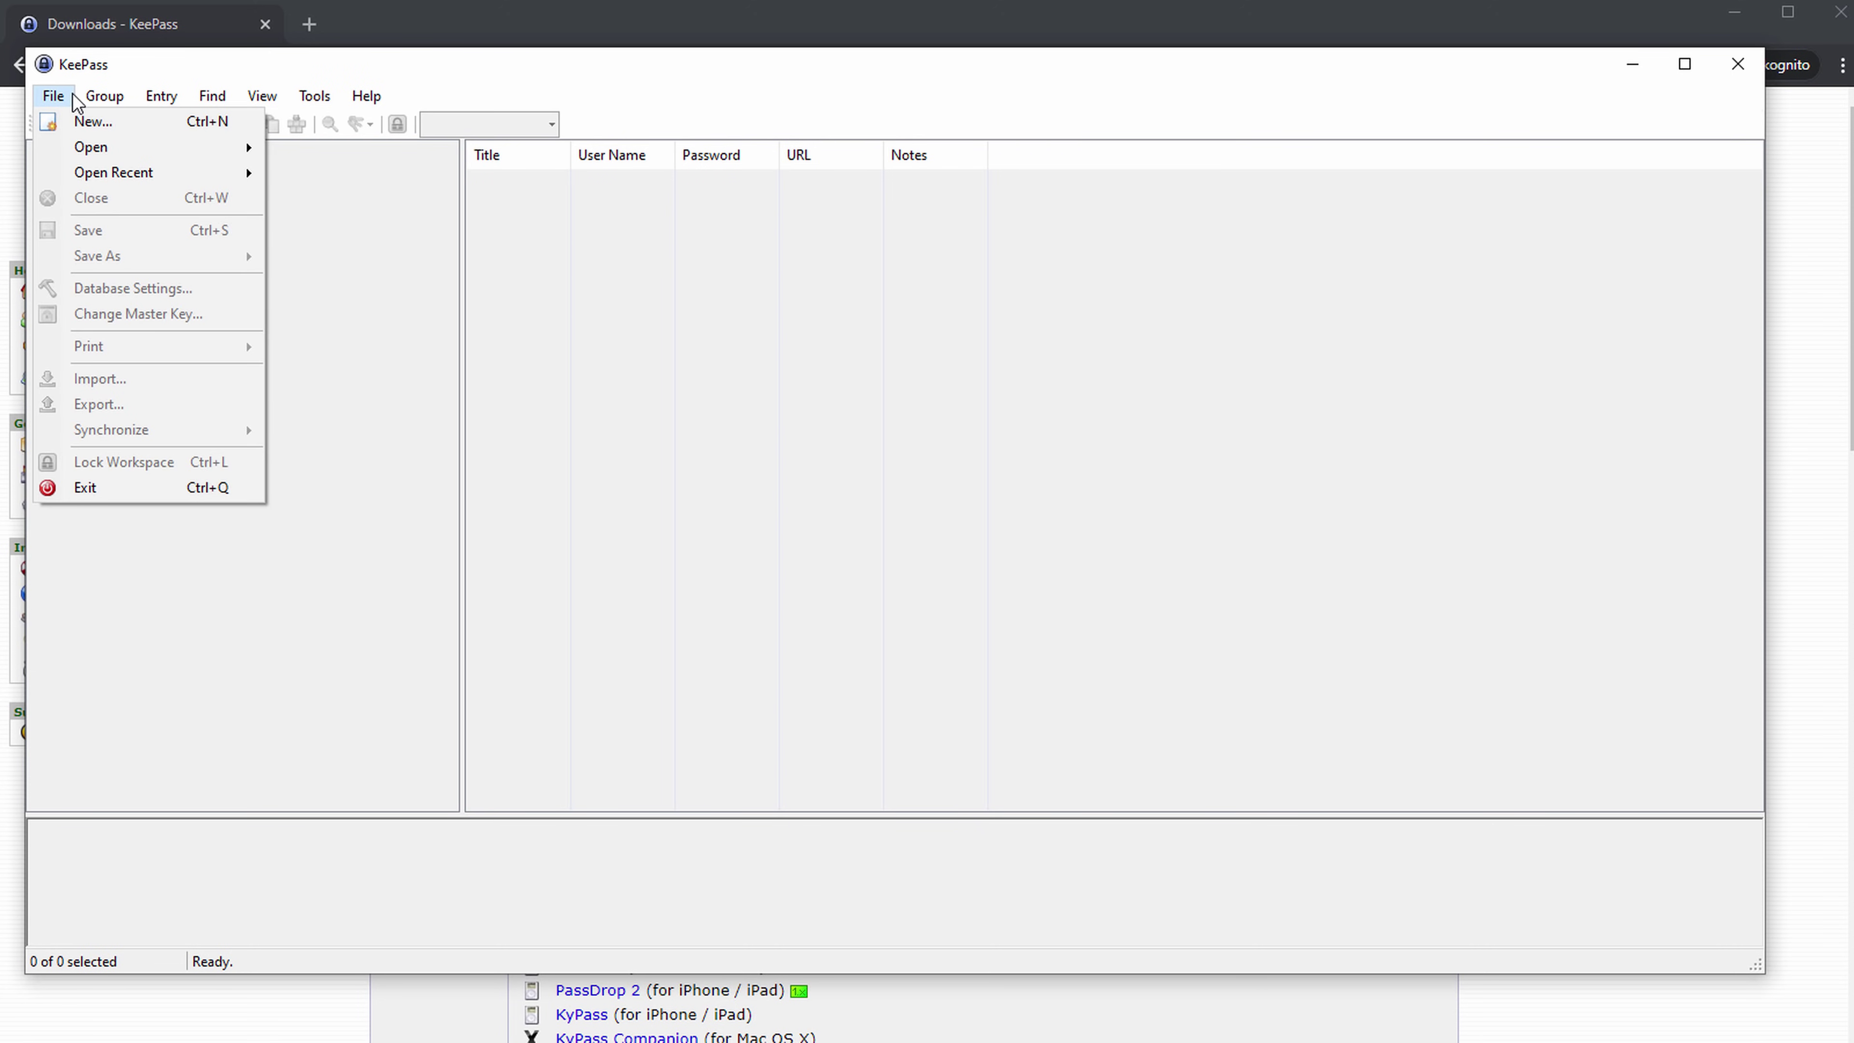
click(80, 124)
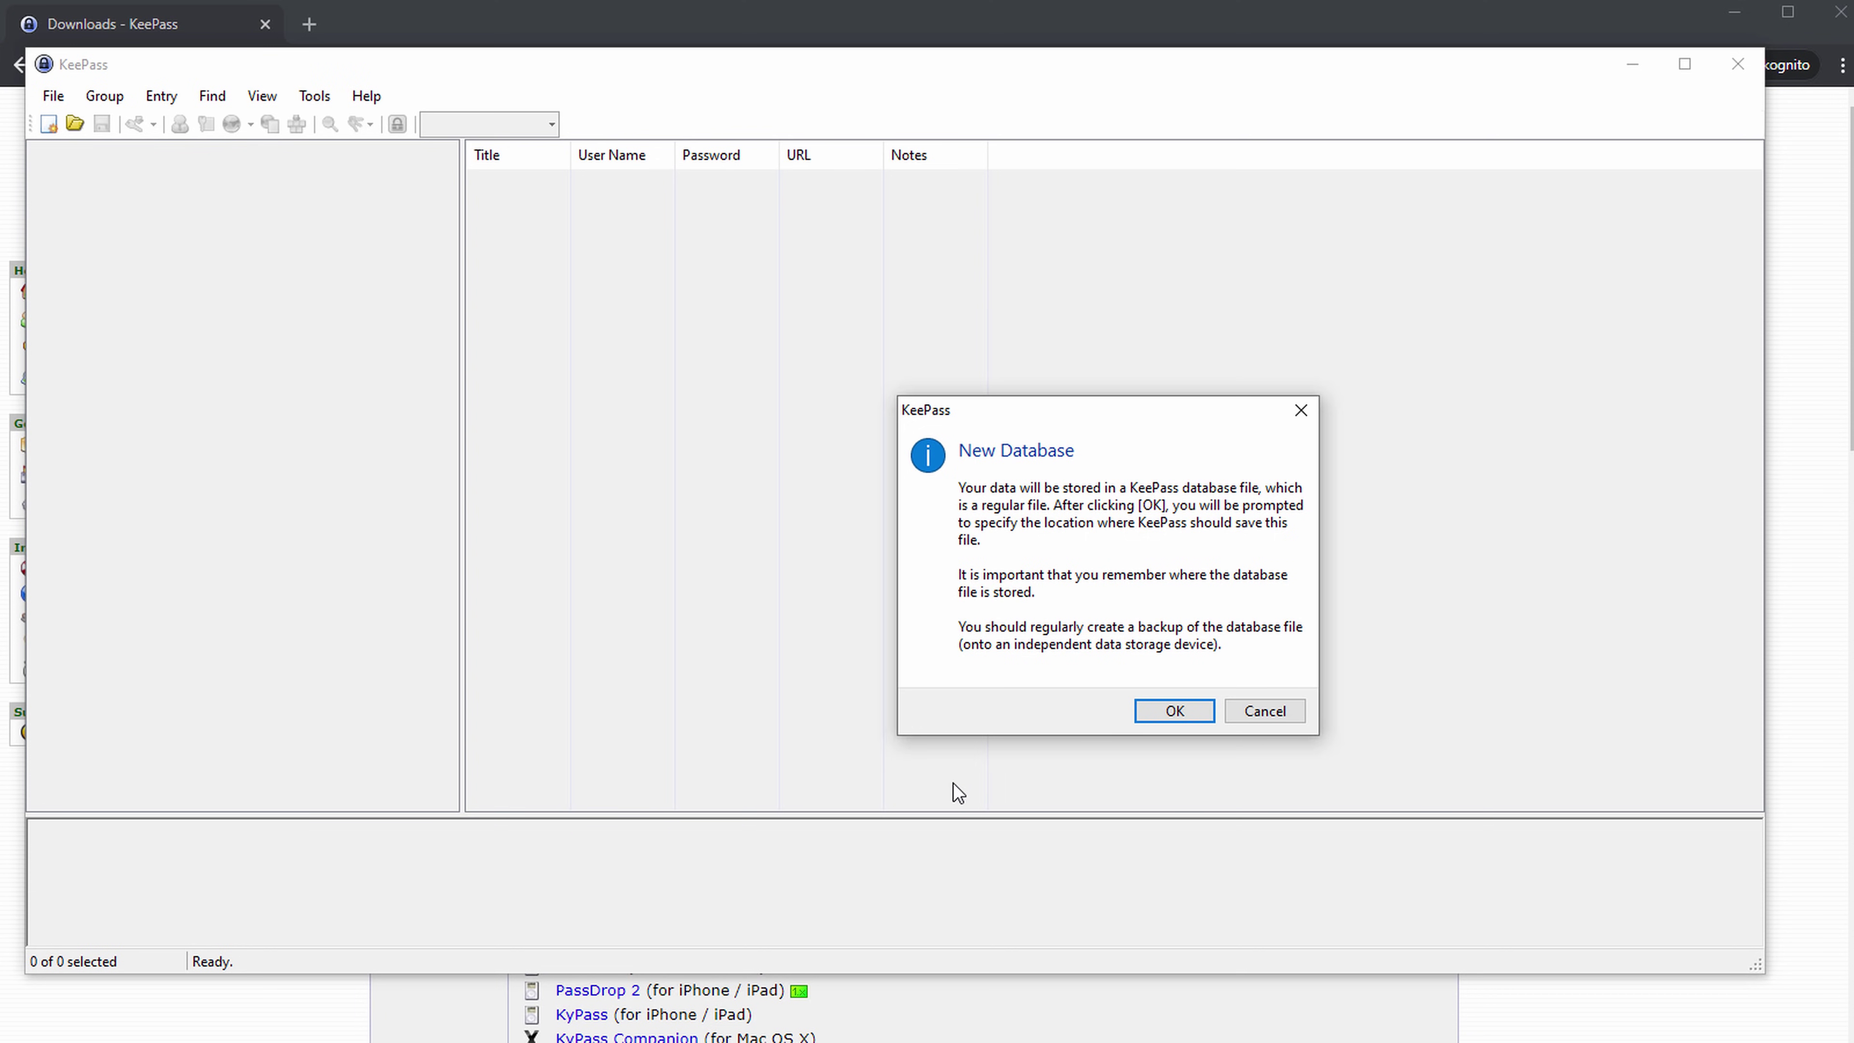
click(1171, 716)
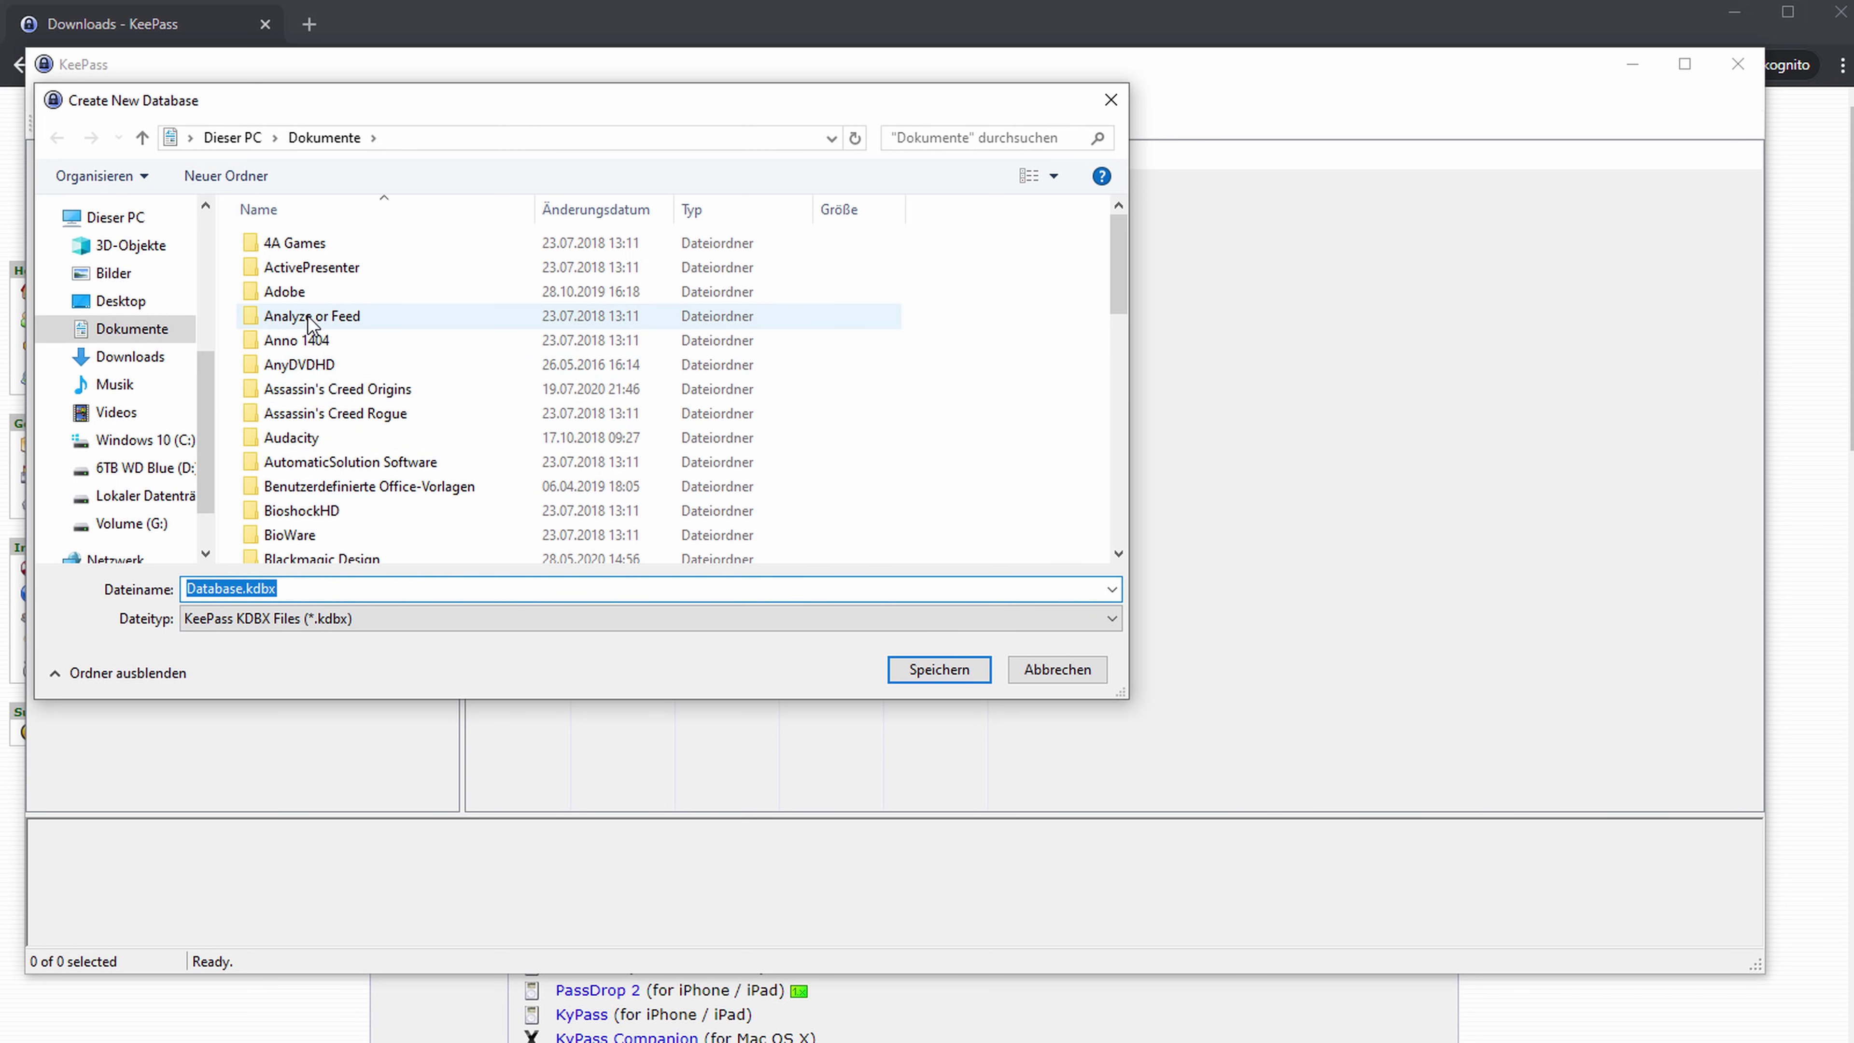
click(131, 356)
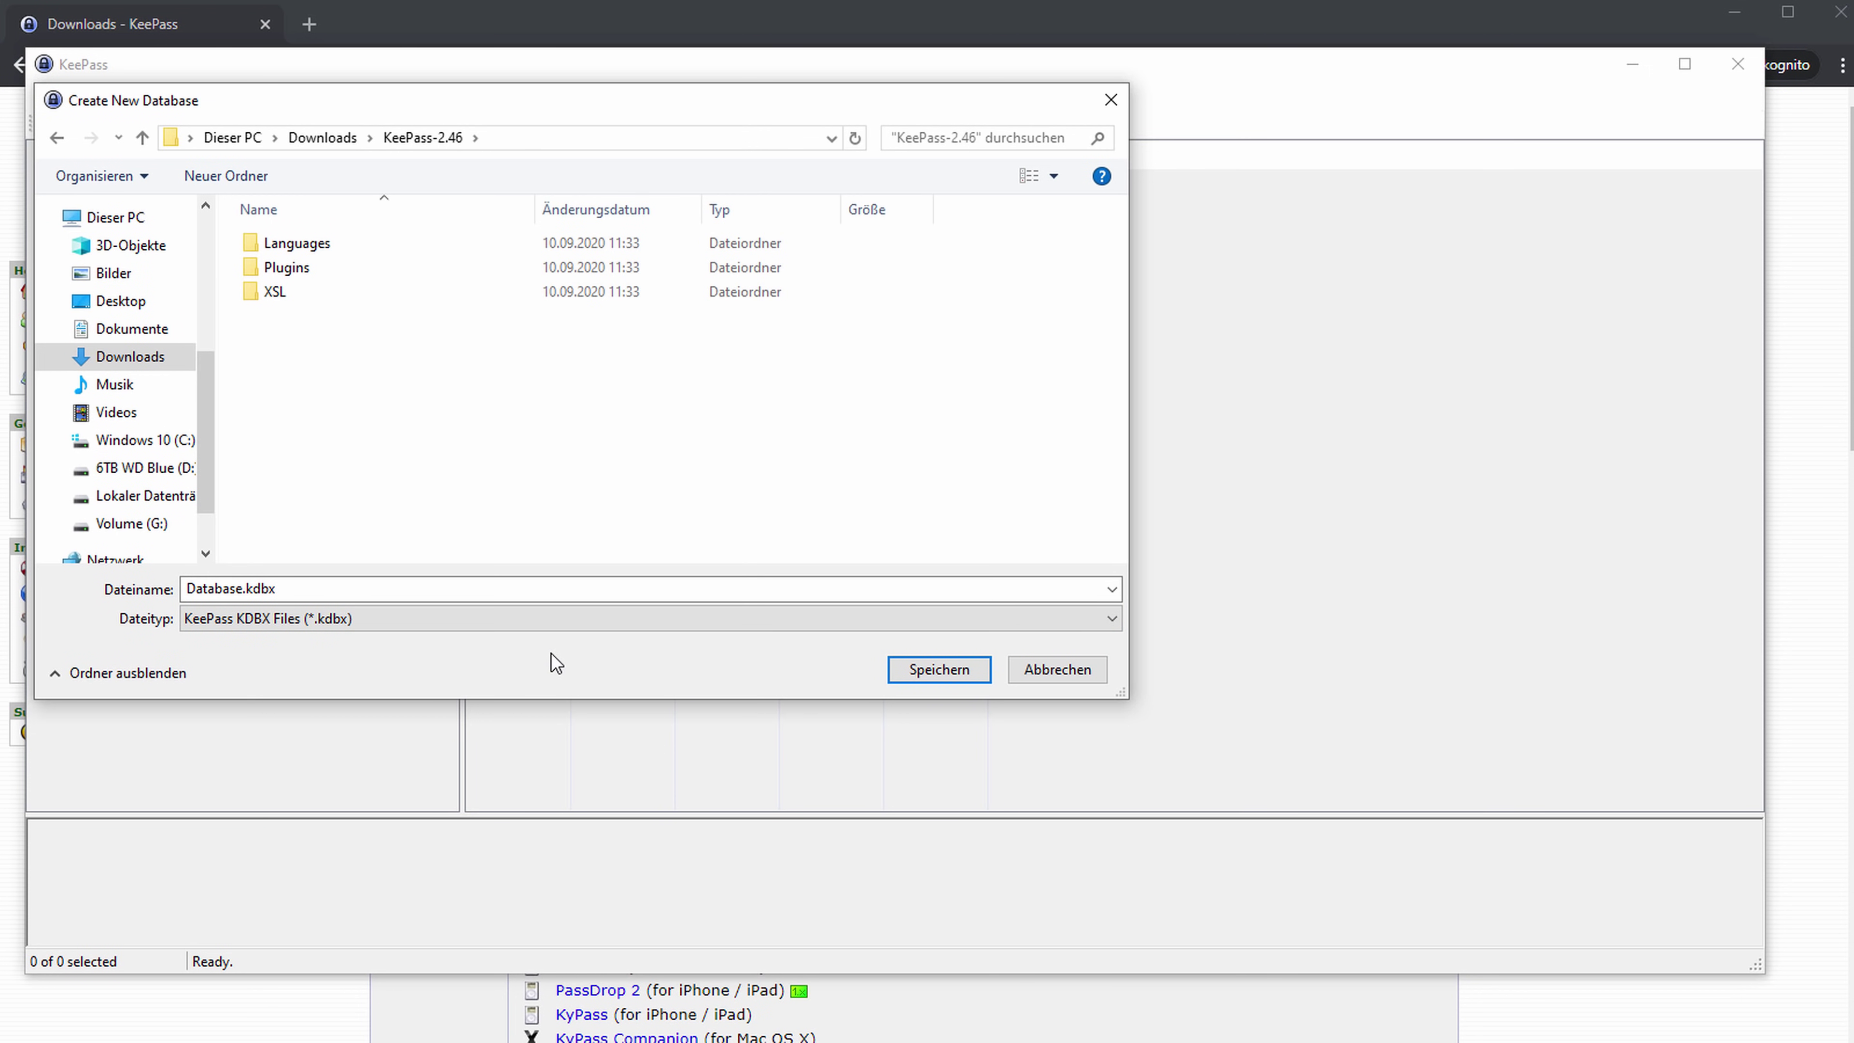
click(925, 669)
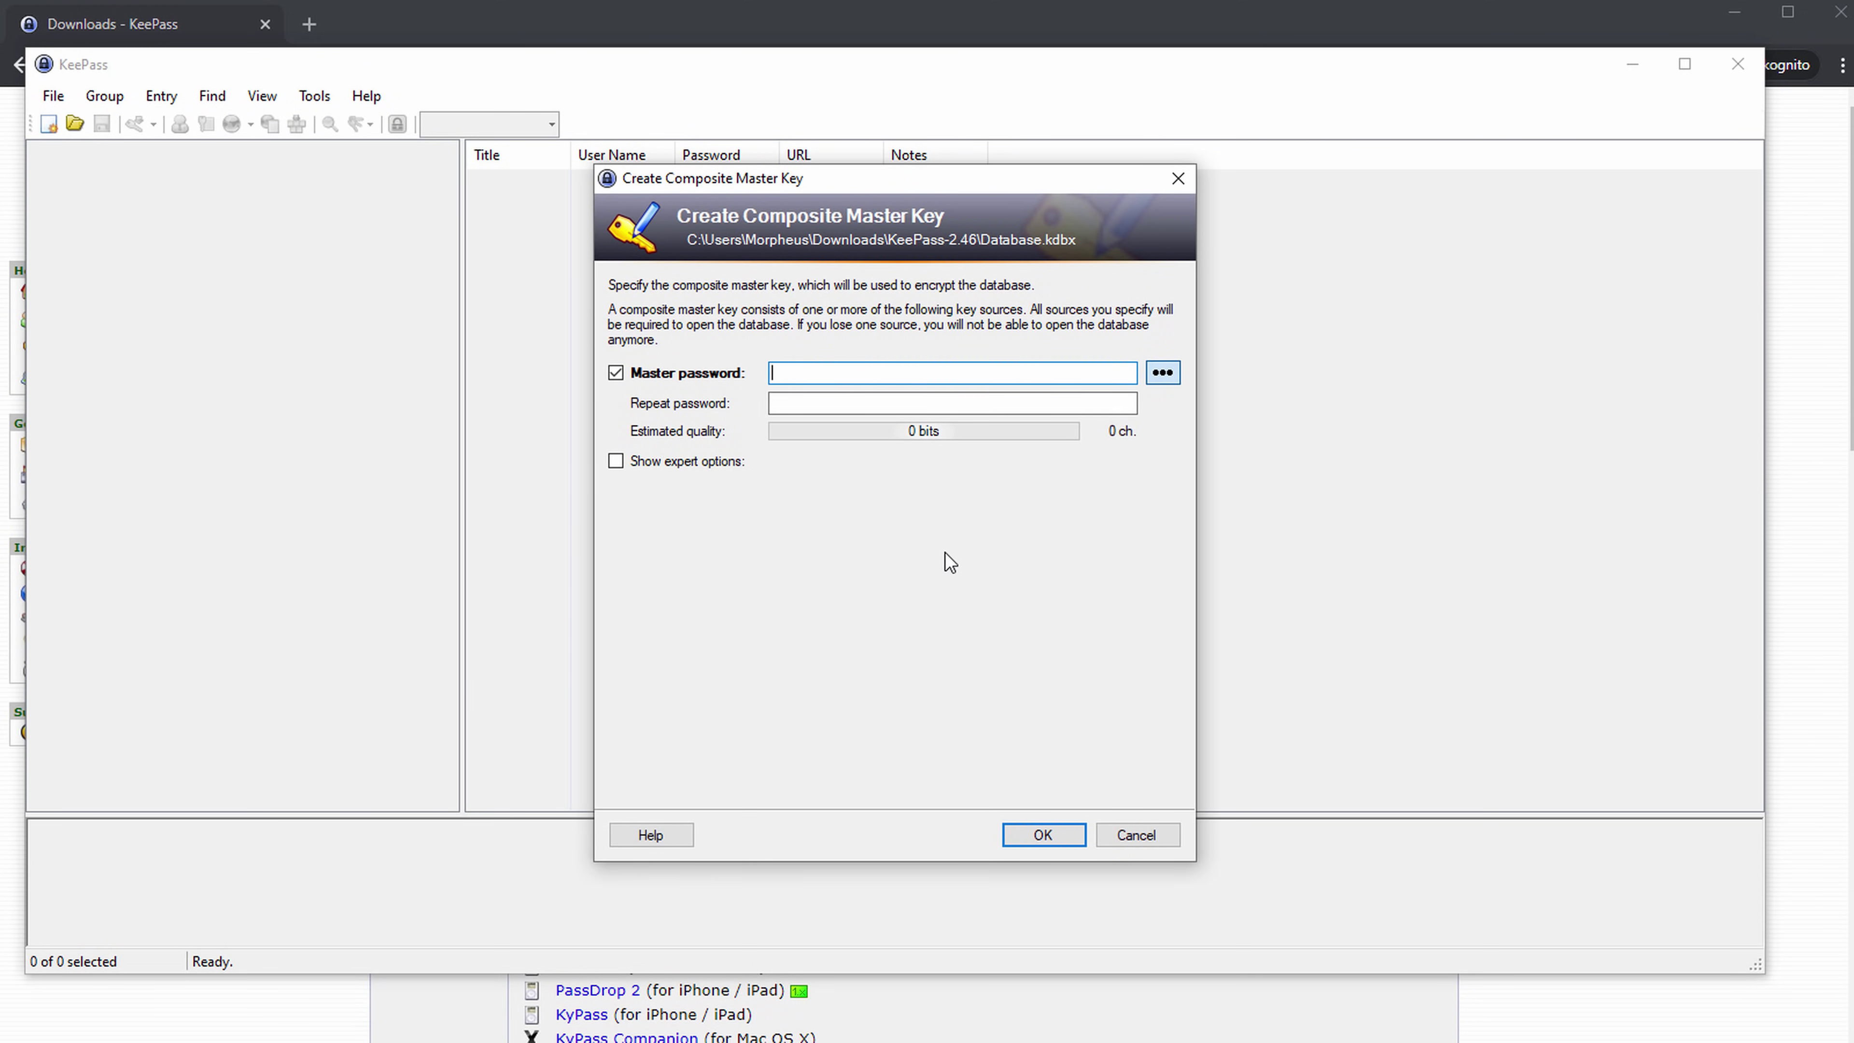
Enter a four-character master password in the Master password field.
text(abcd)
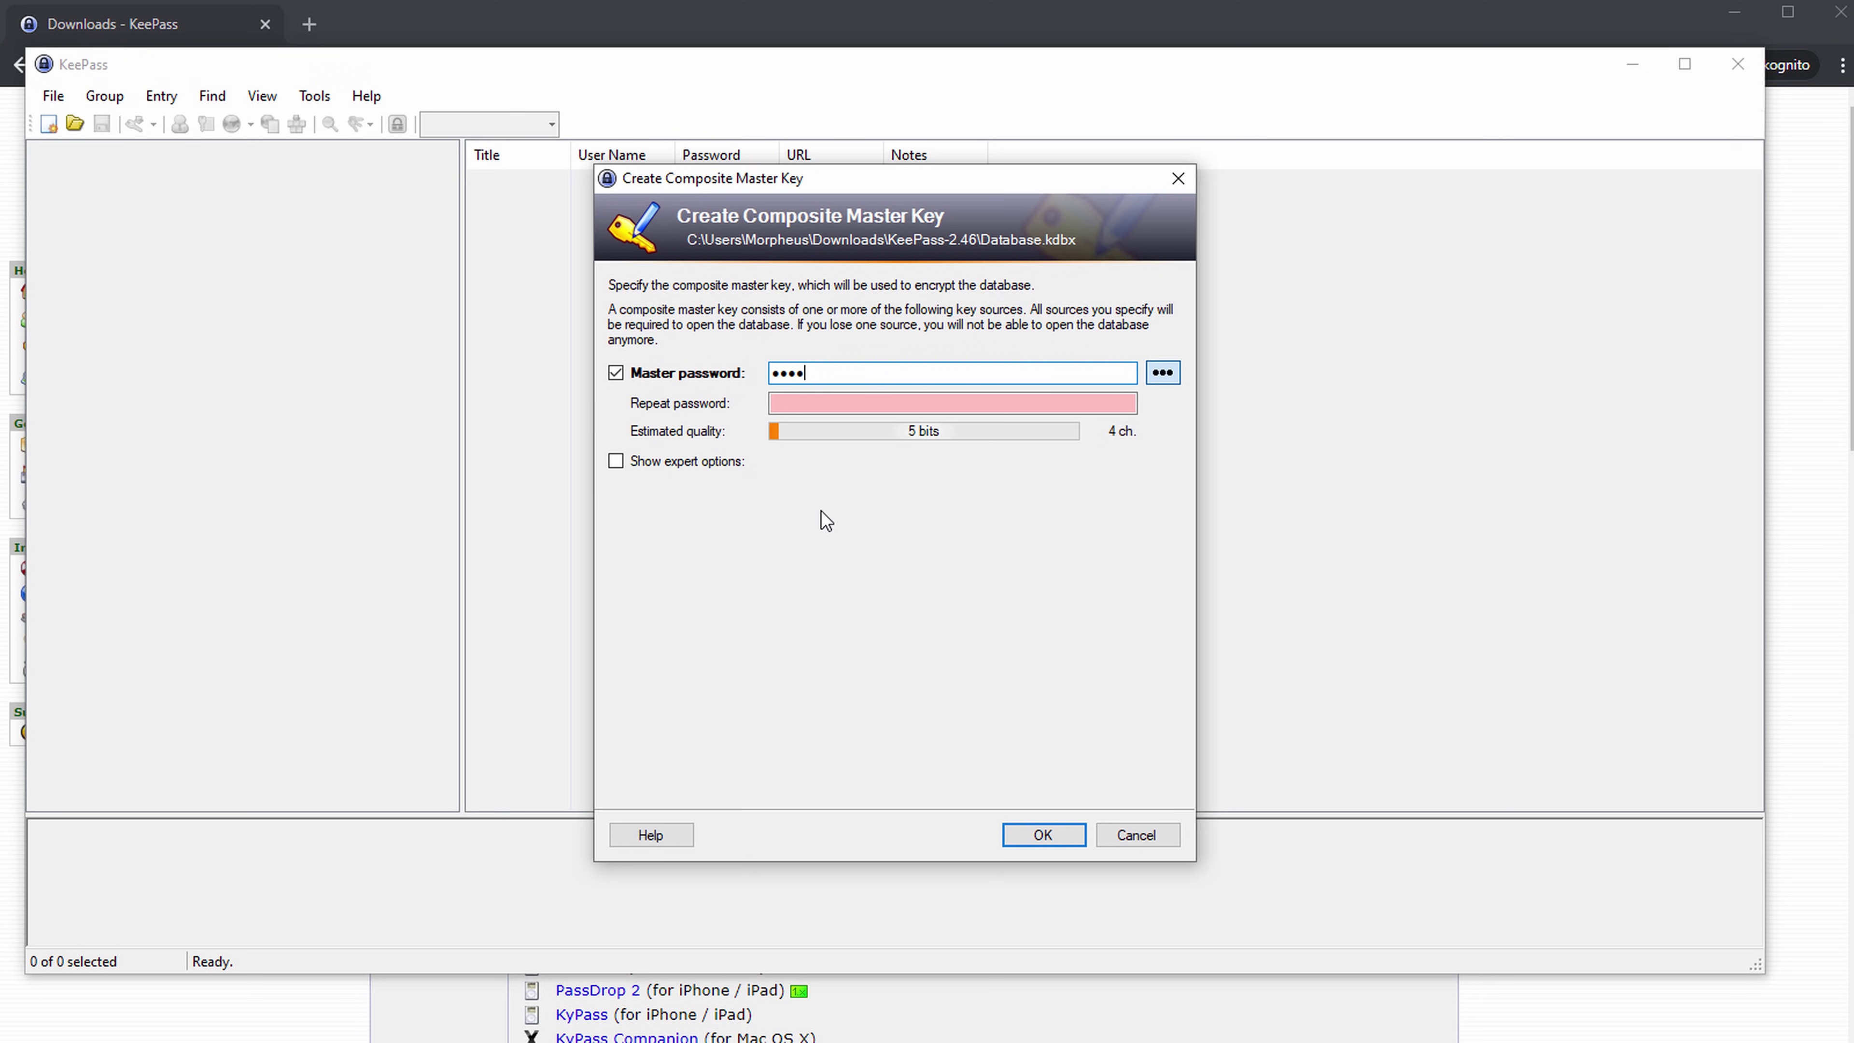
text(•••••••••)
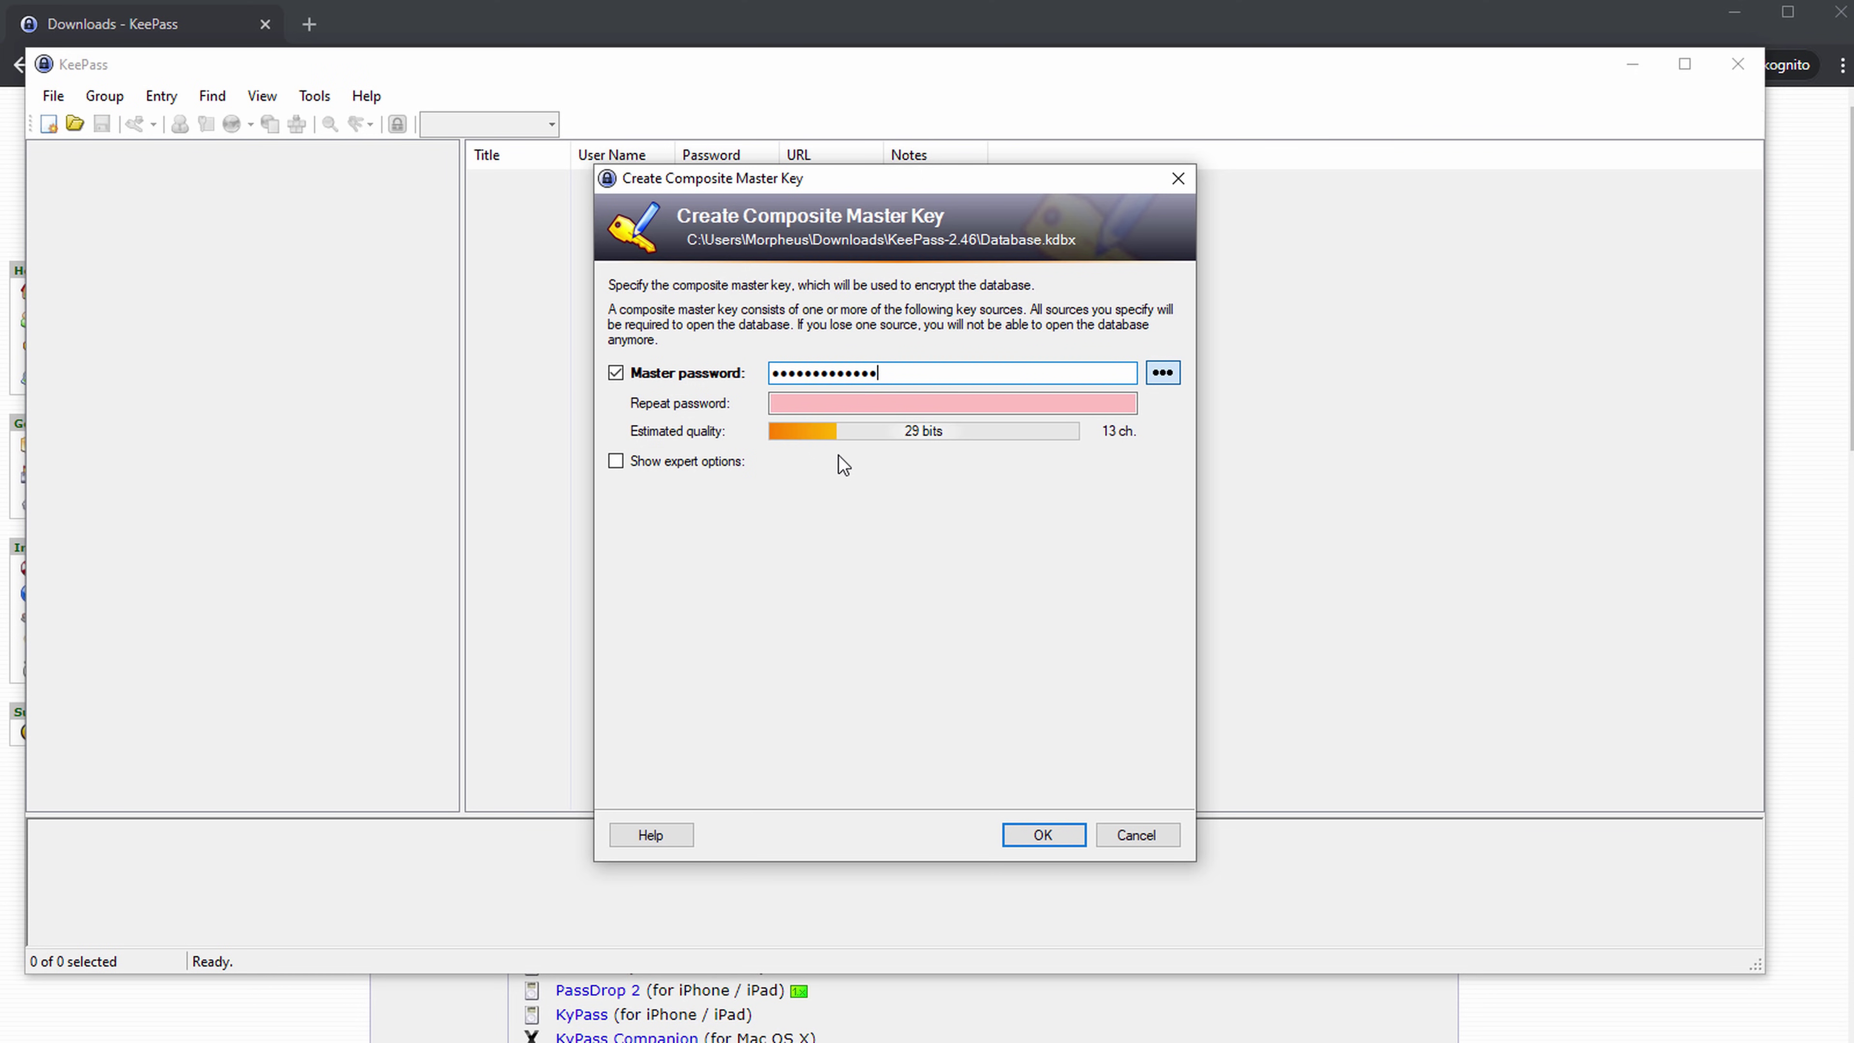
key(ctrl+a)
text(••••)
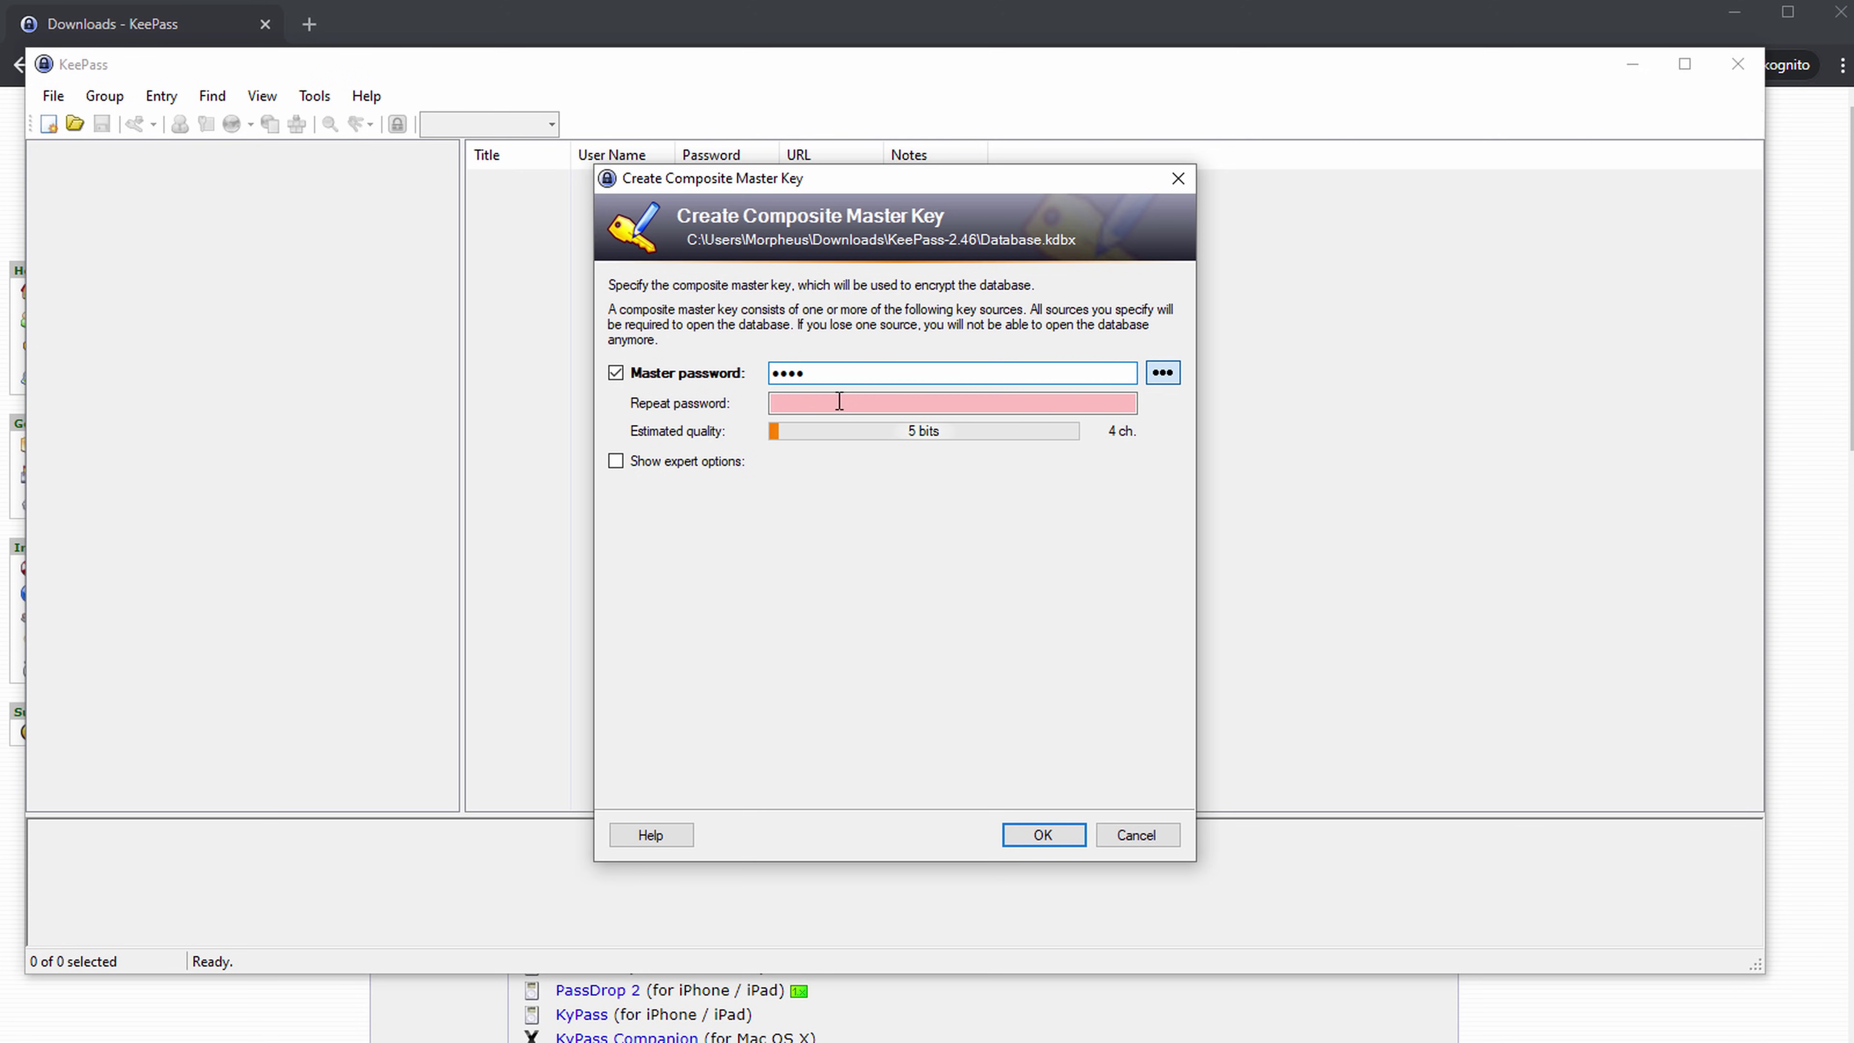
click(667, 462)
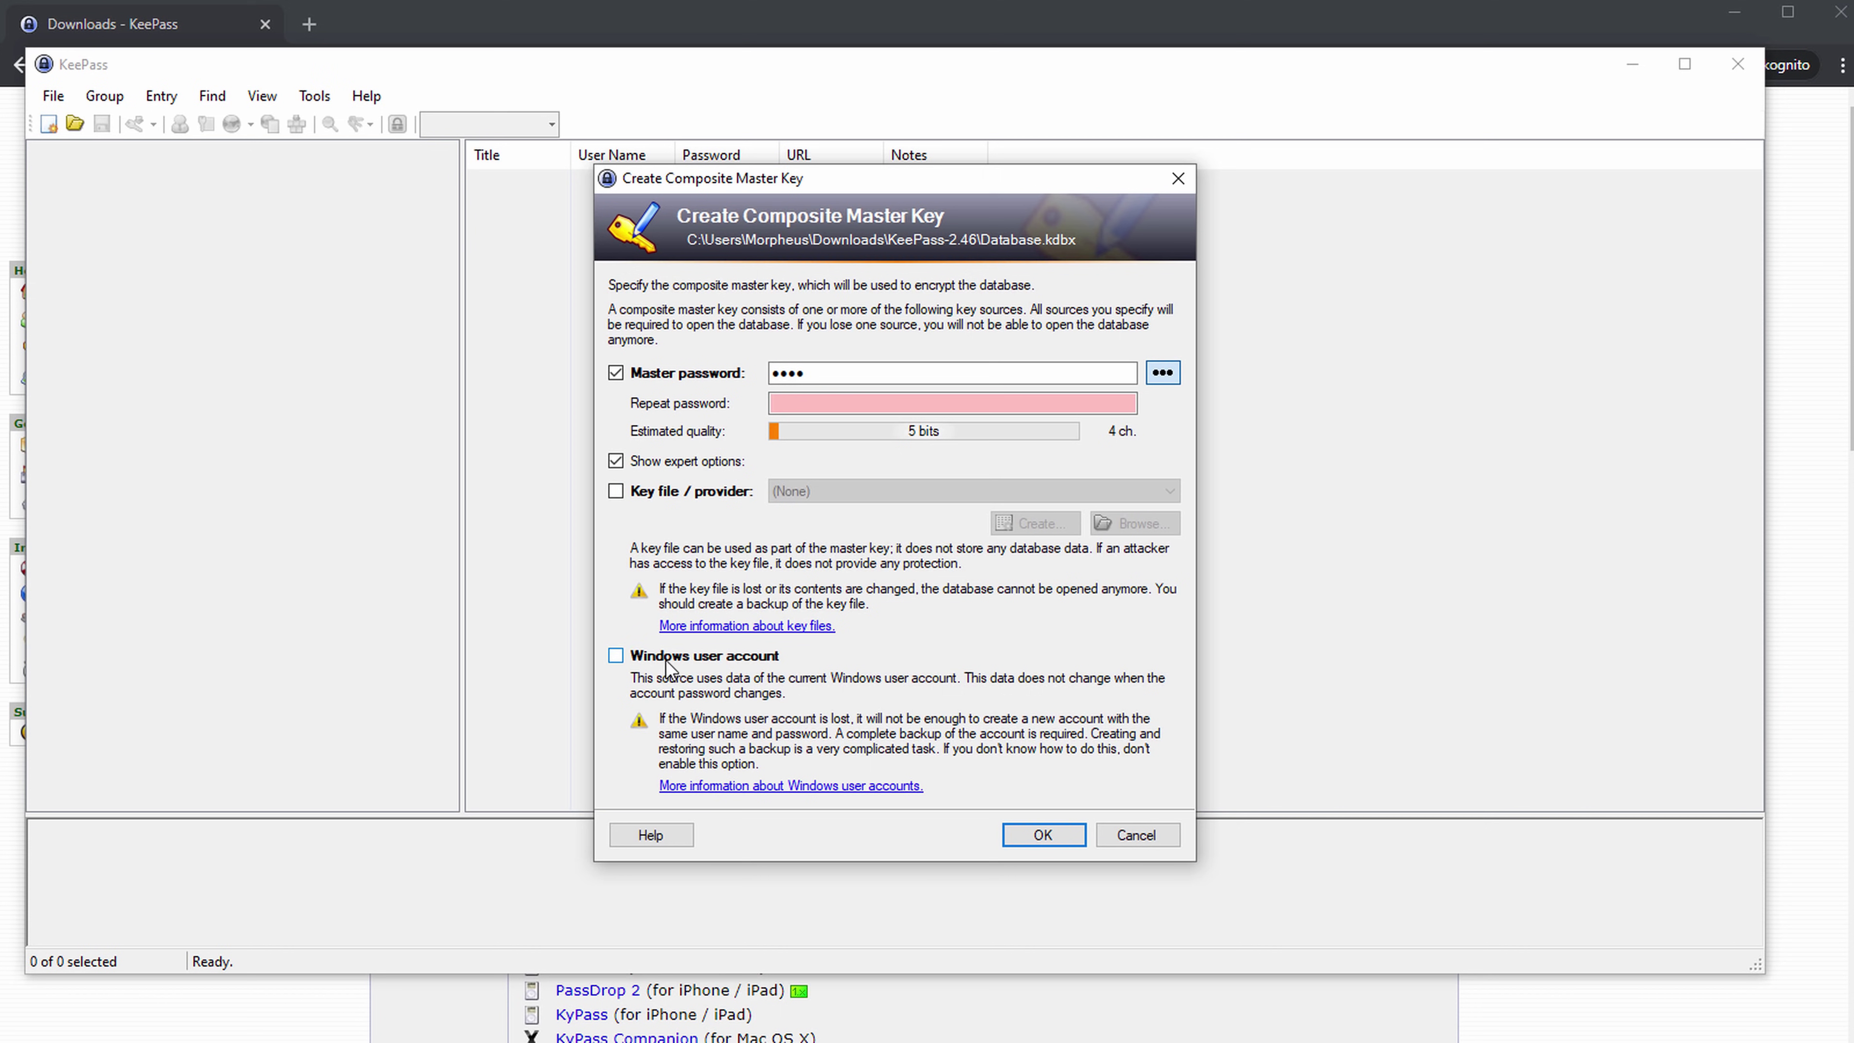
click(615, 461)
Repeat the master password, confirm it, and accept the weak-password warning.
click(1125, 403)
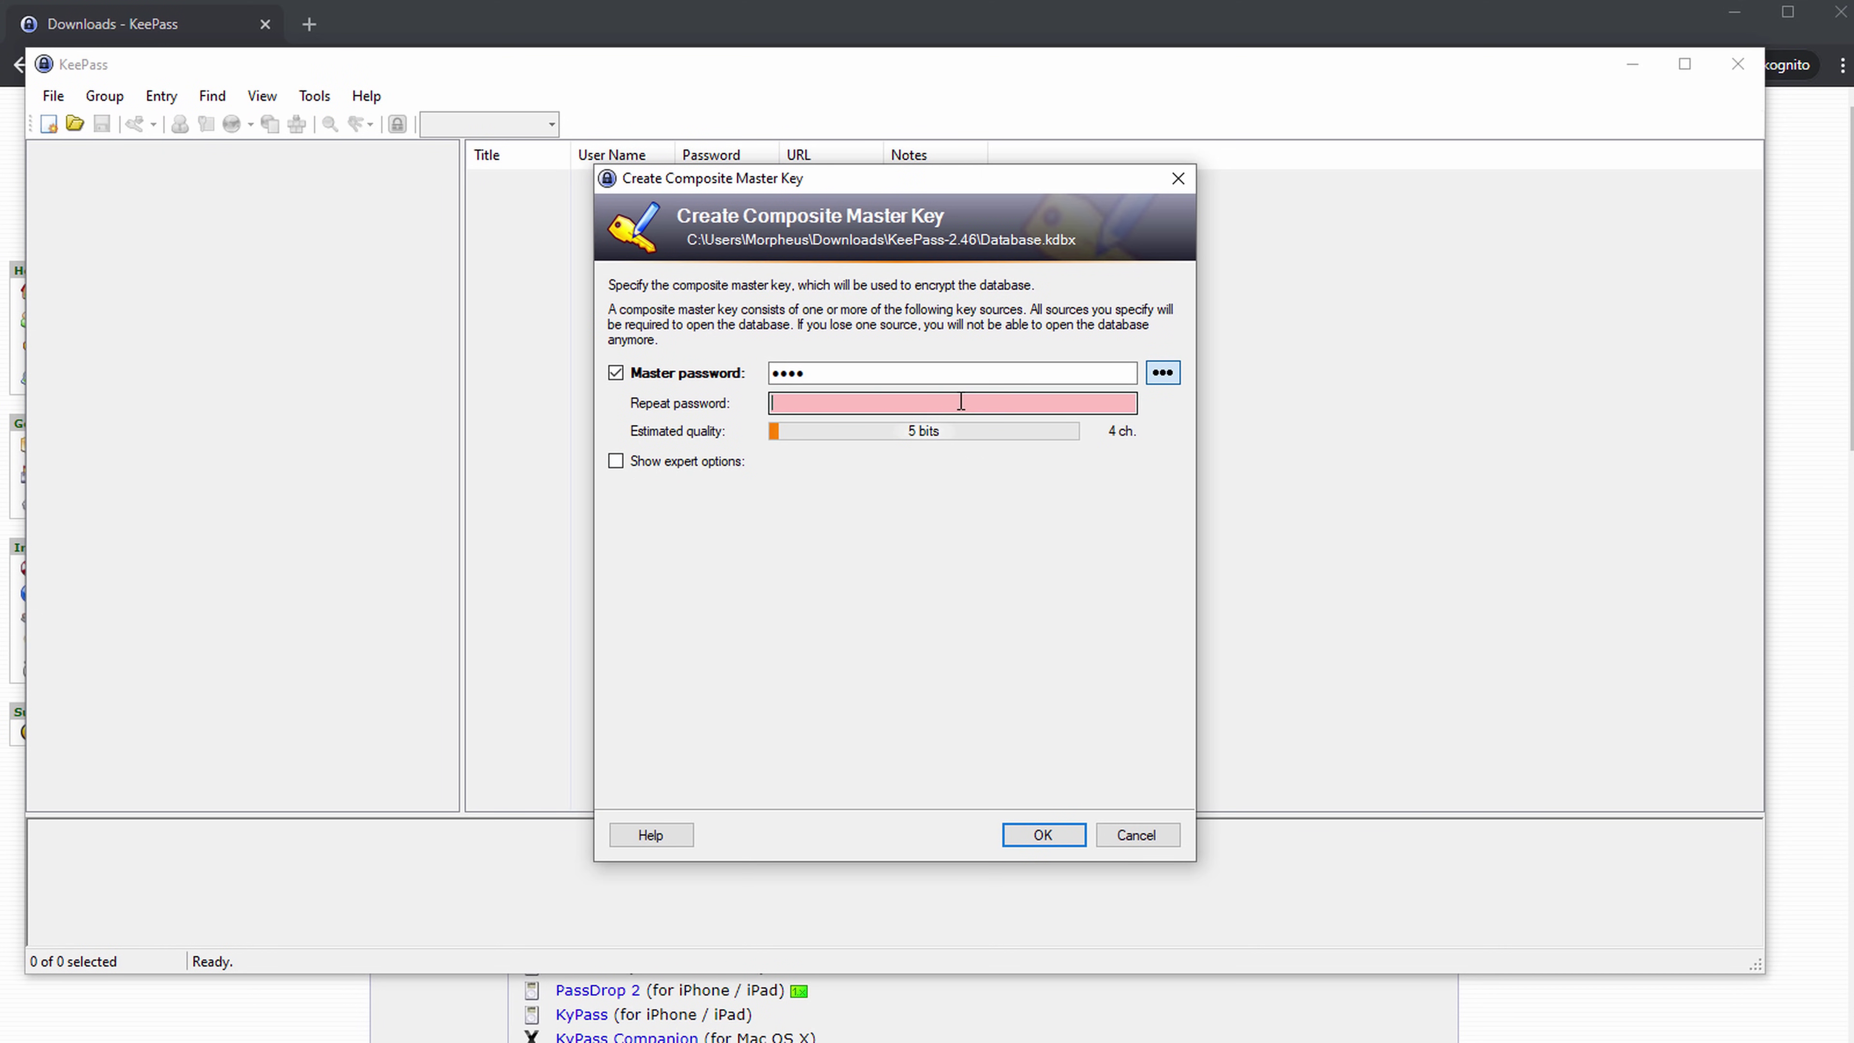
text(••••)
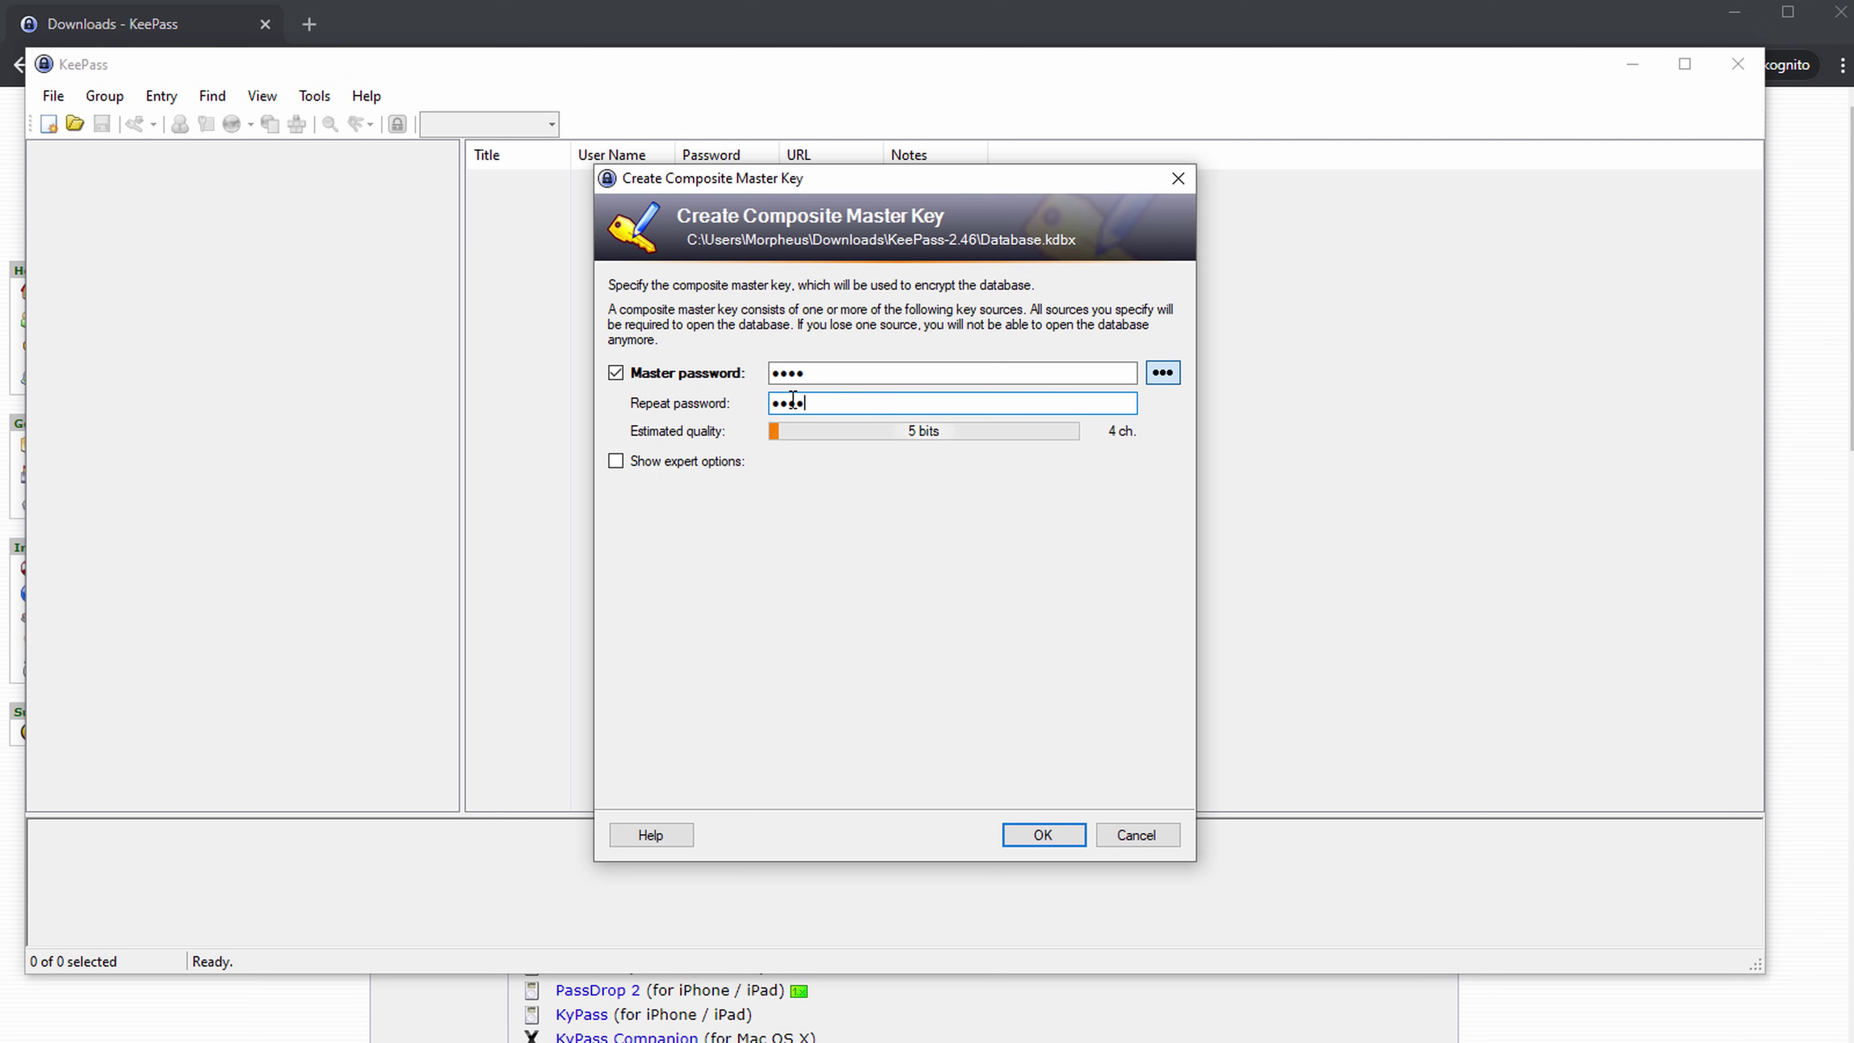
click(1036, 836)
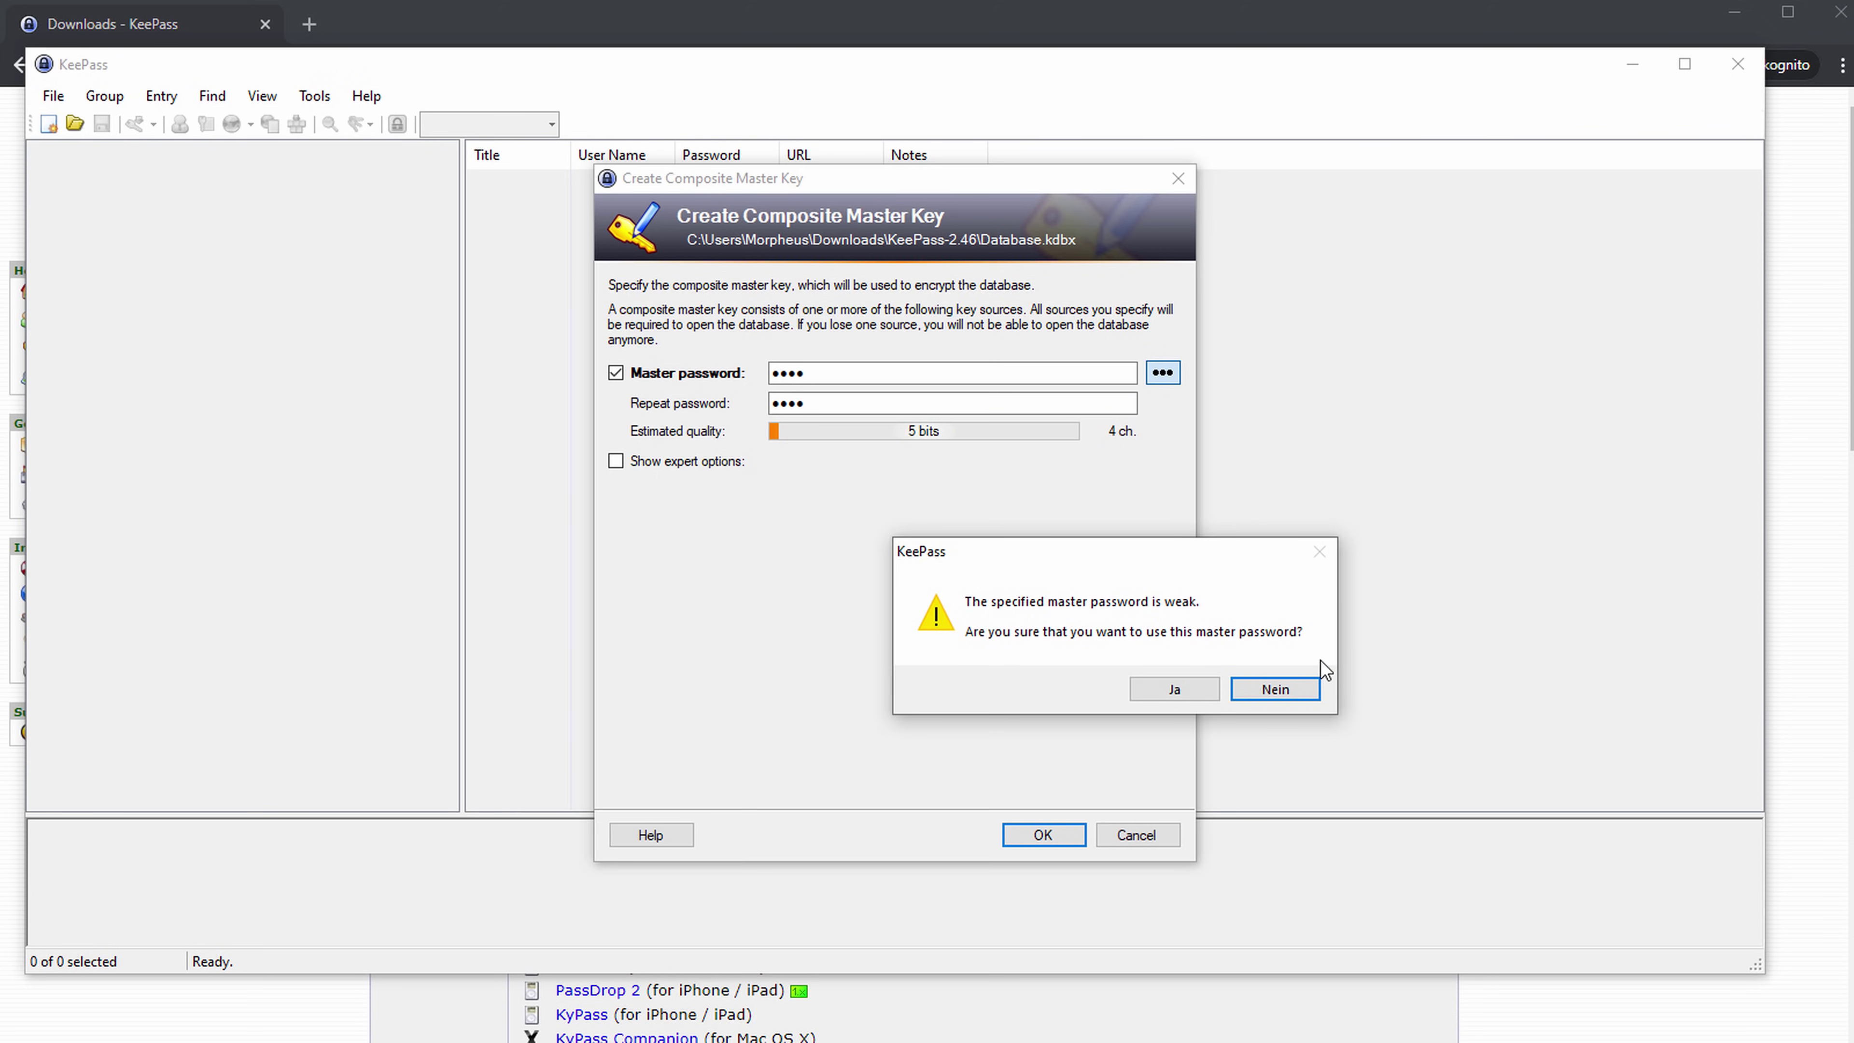
click(1175, 689)
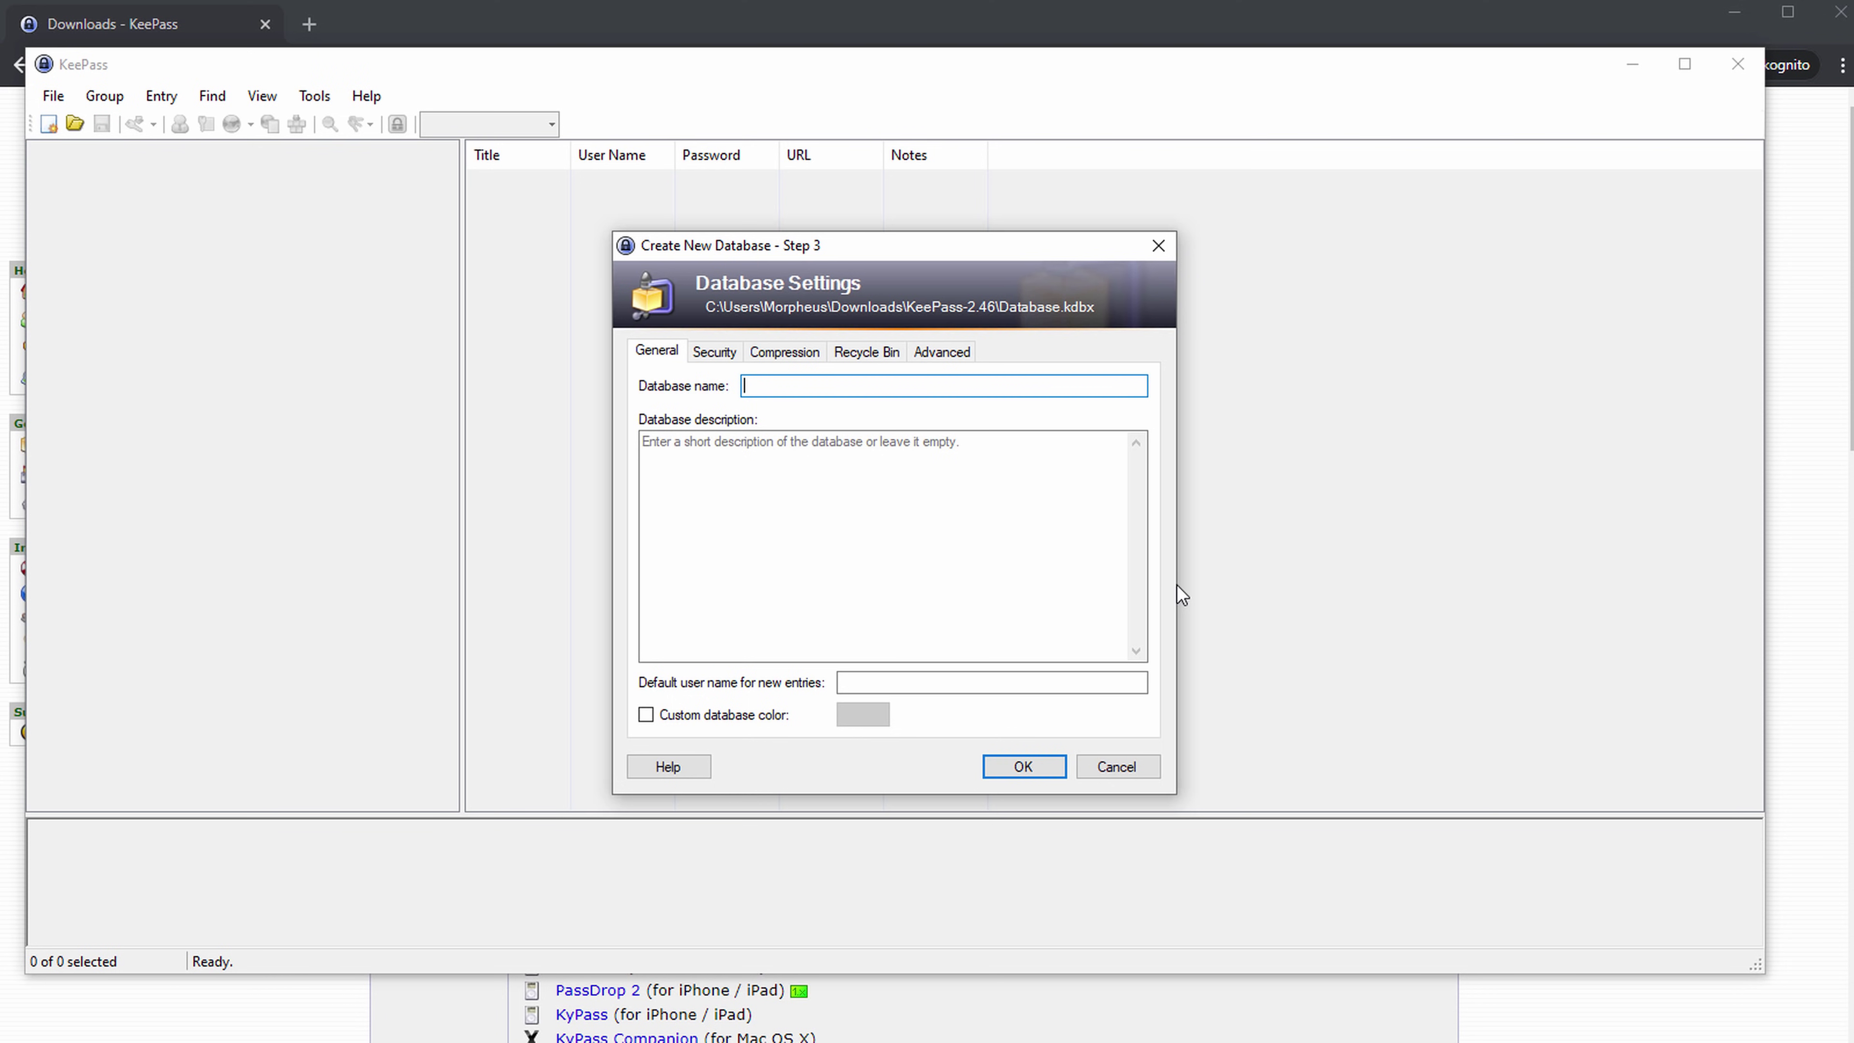
Enter database name Tuts, description 'This is a demo account', and default user name Tuts.
text(Tuts)
click(946, 479)
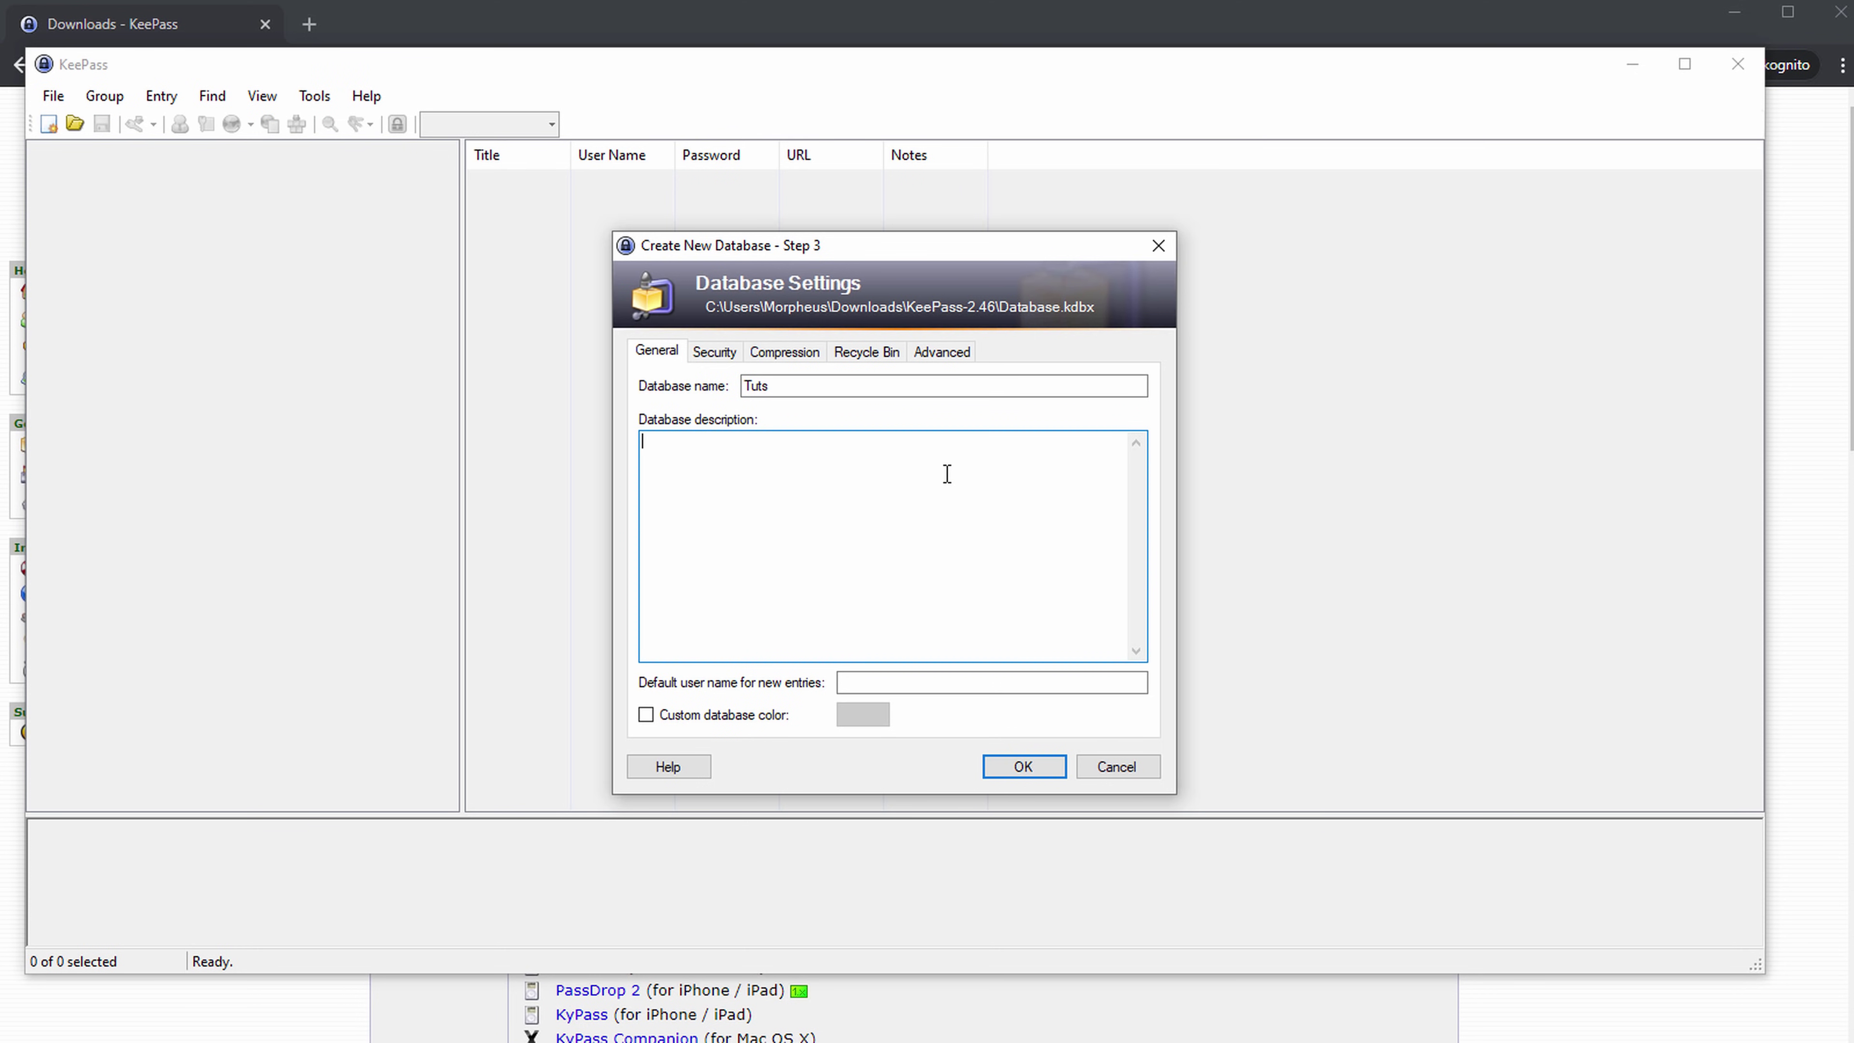
text(This is a test account)
double_click(698, 444)
text(demo account)
click(906, 682)
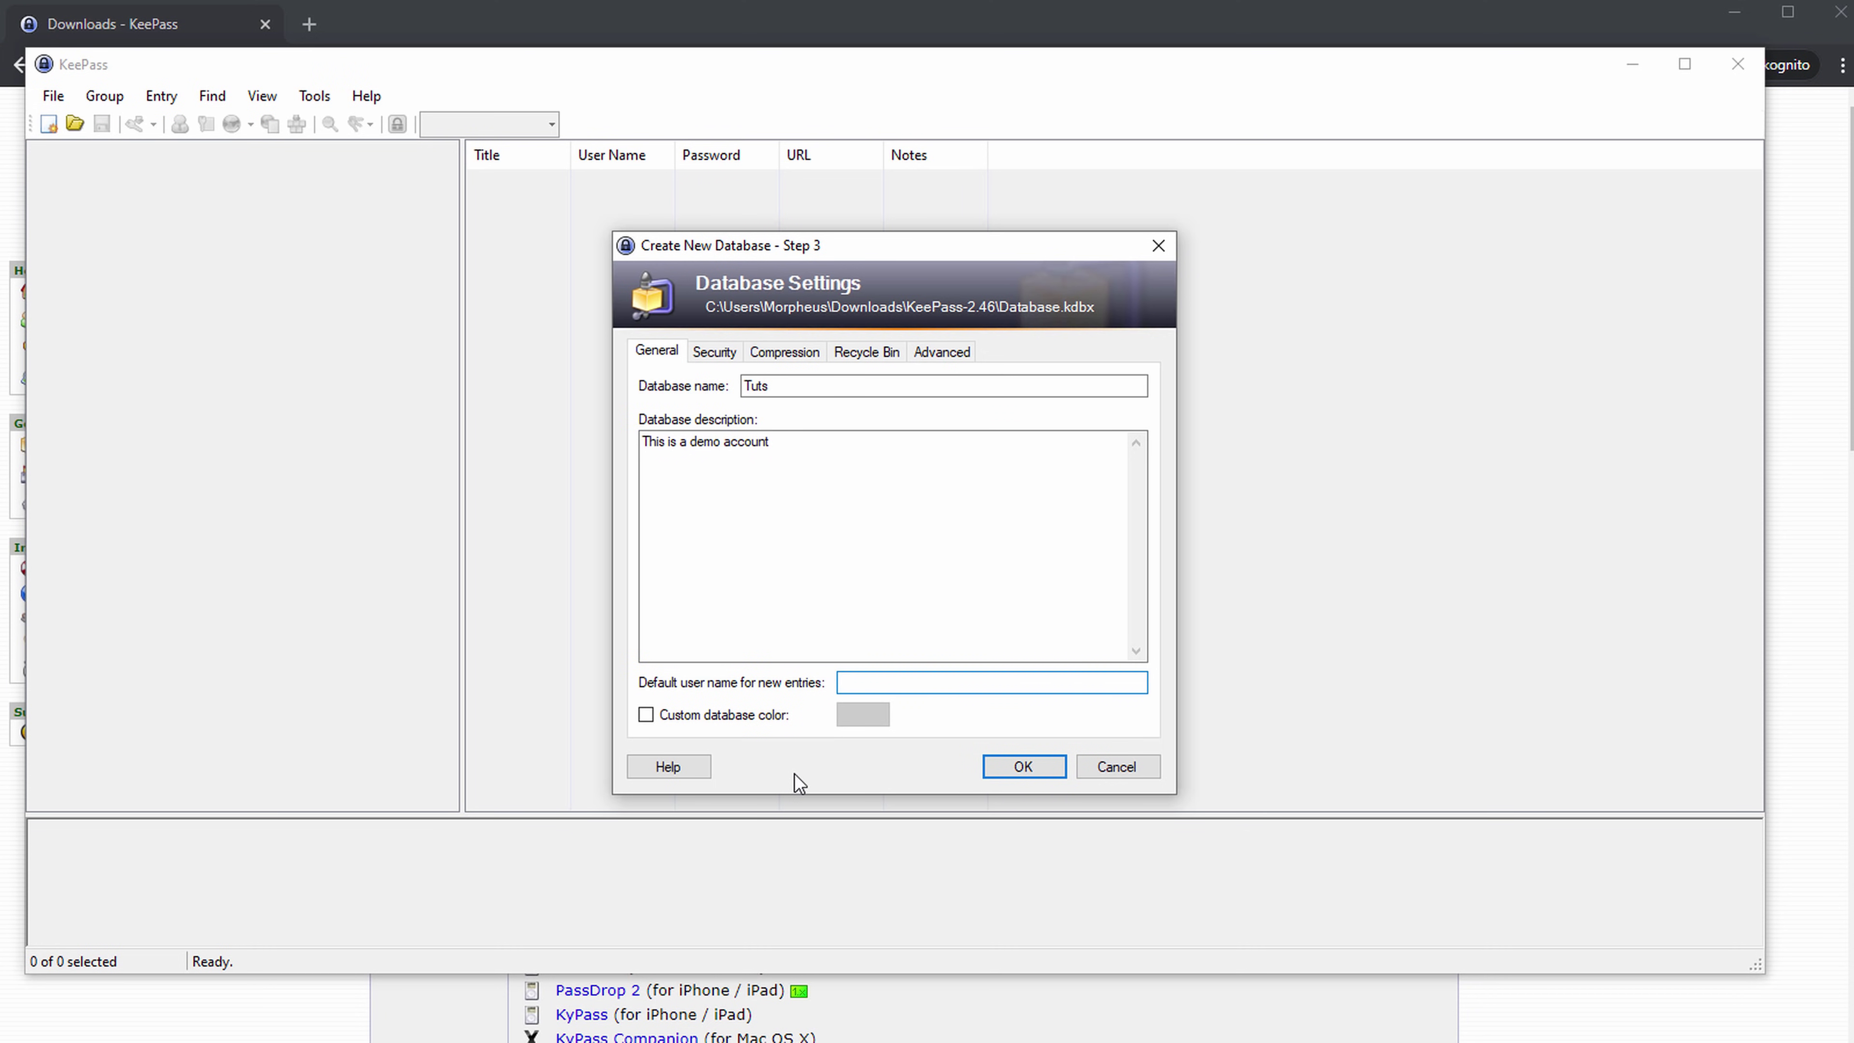
text(Tuts)
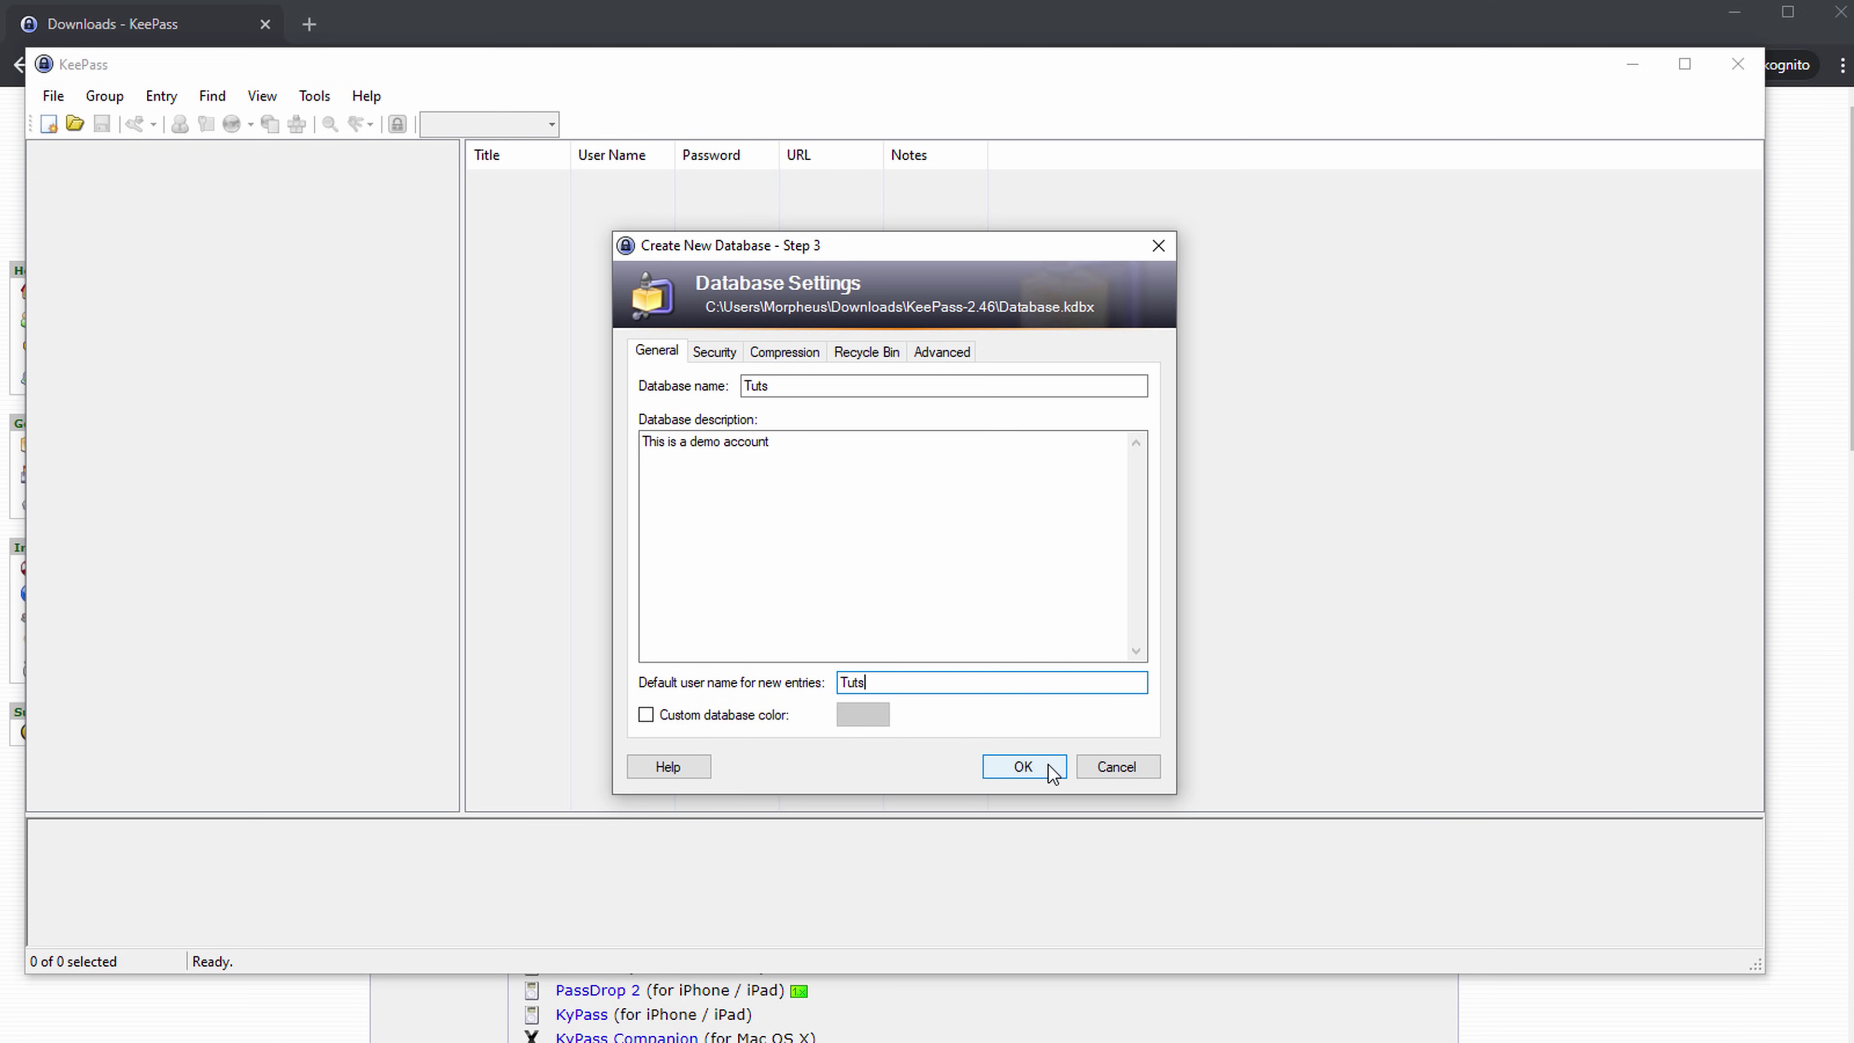
click(714, 352)
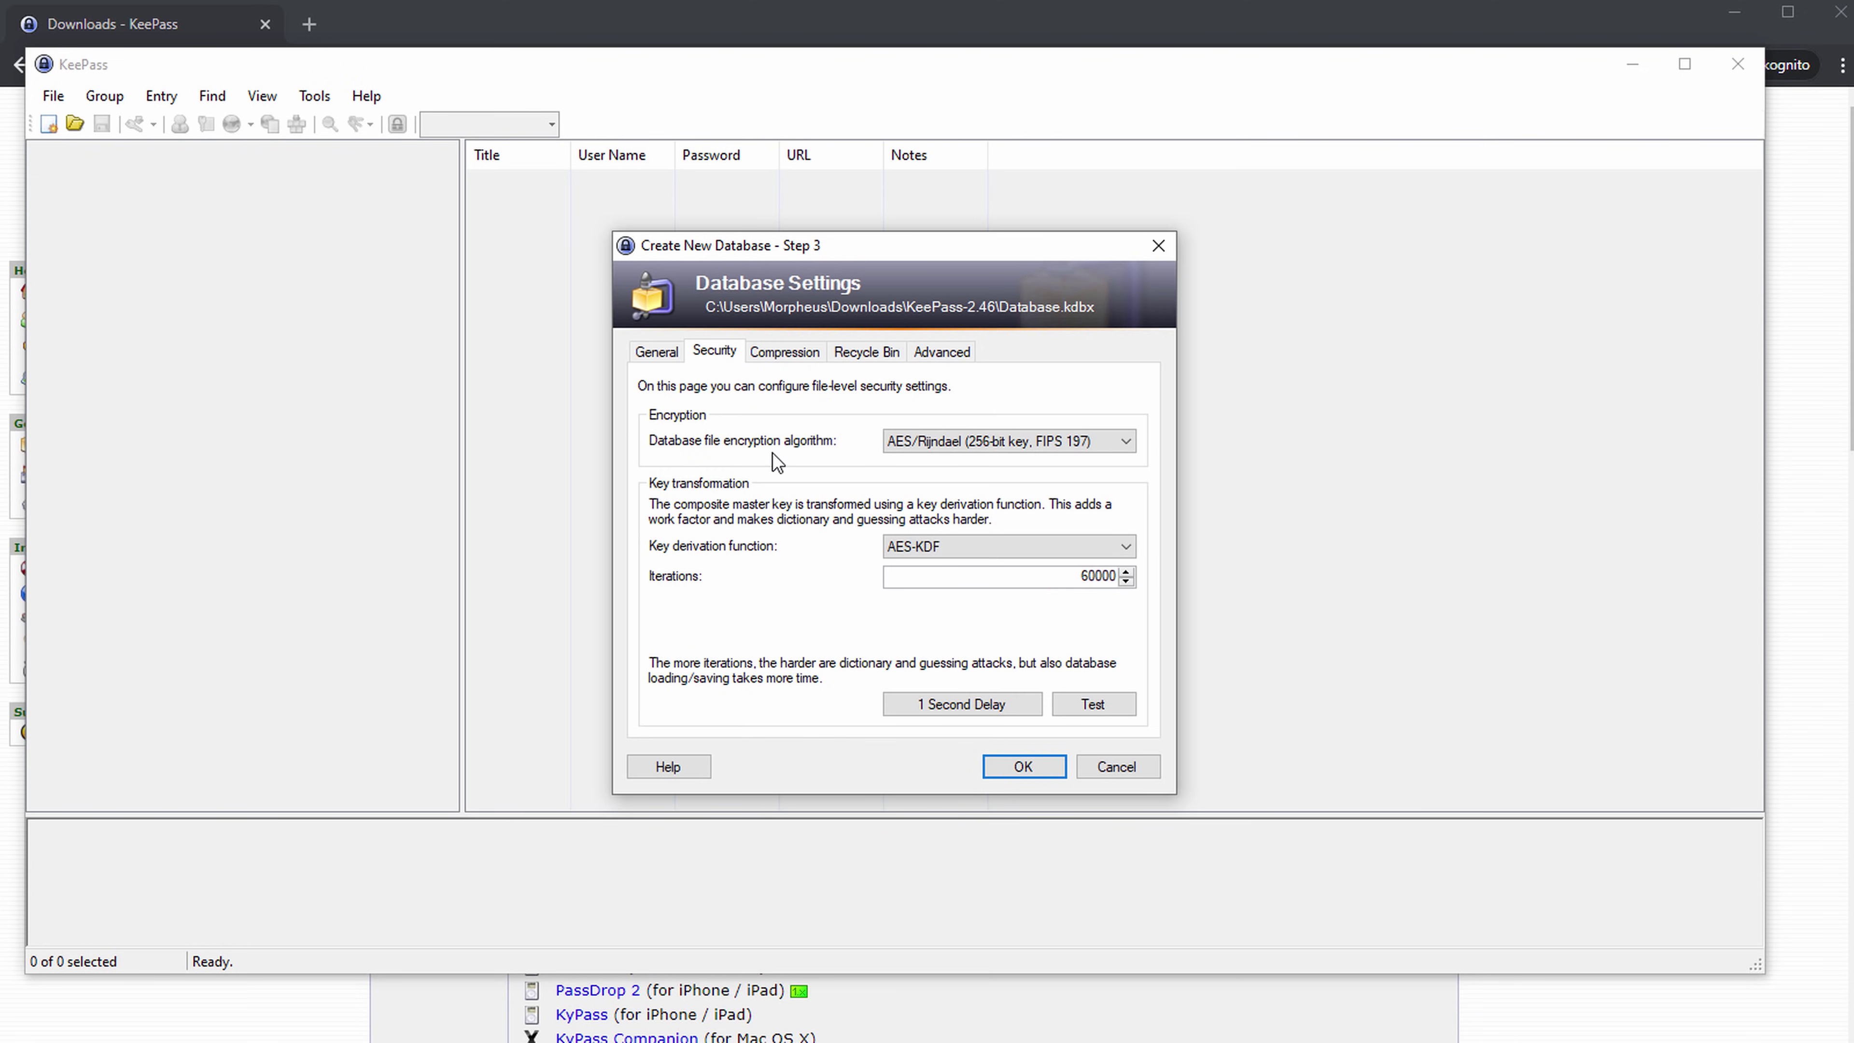
Keep AES/Rijndael encryption with AES-KDF, then review the Compression and Recycle Bin settings.
click(949, 443)
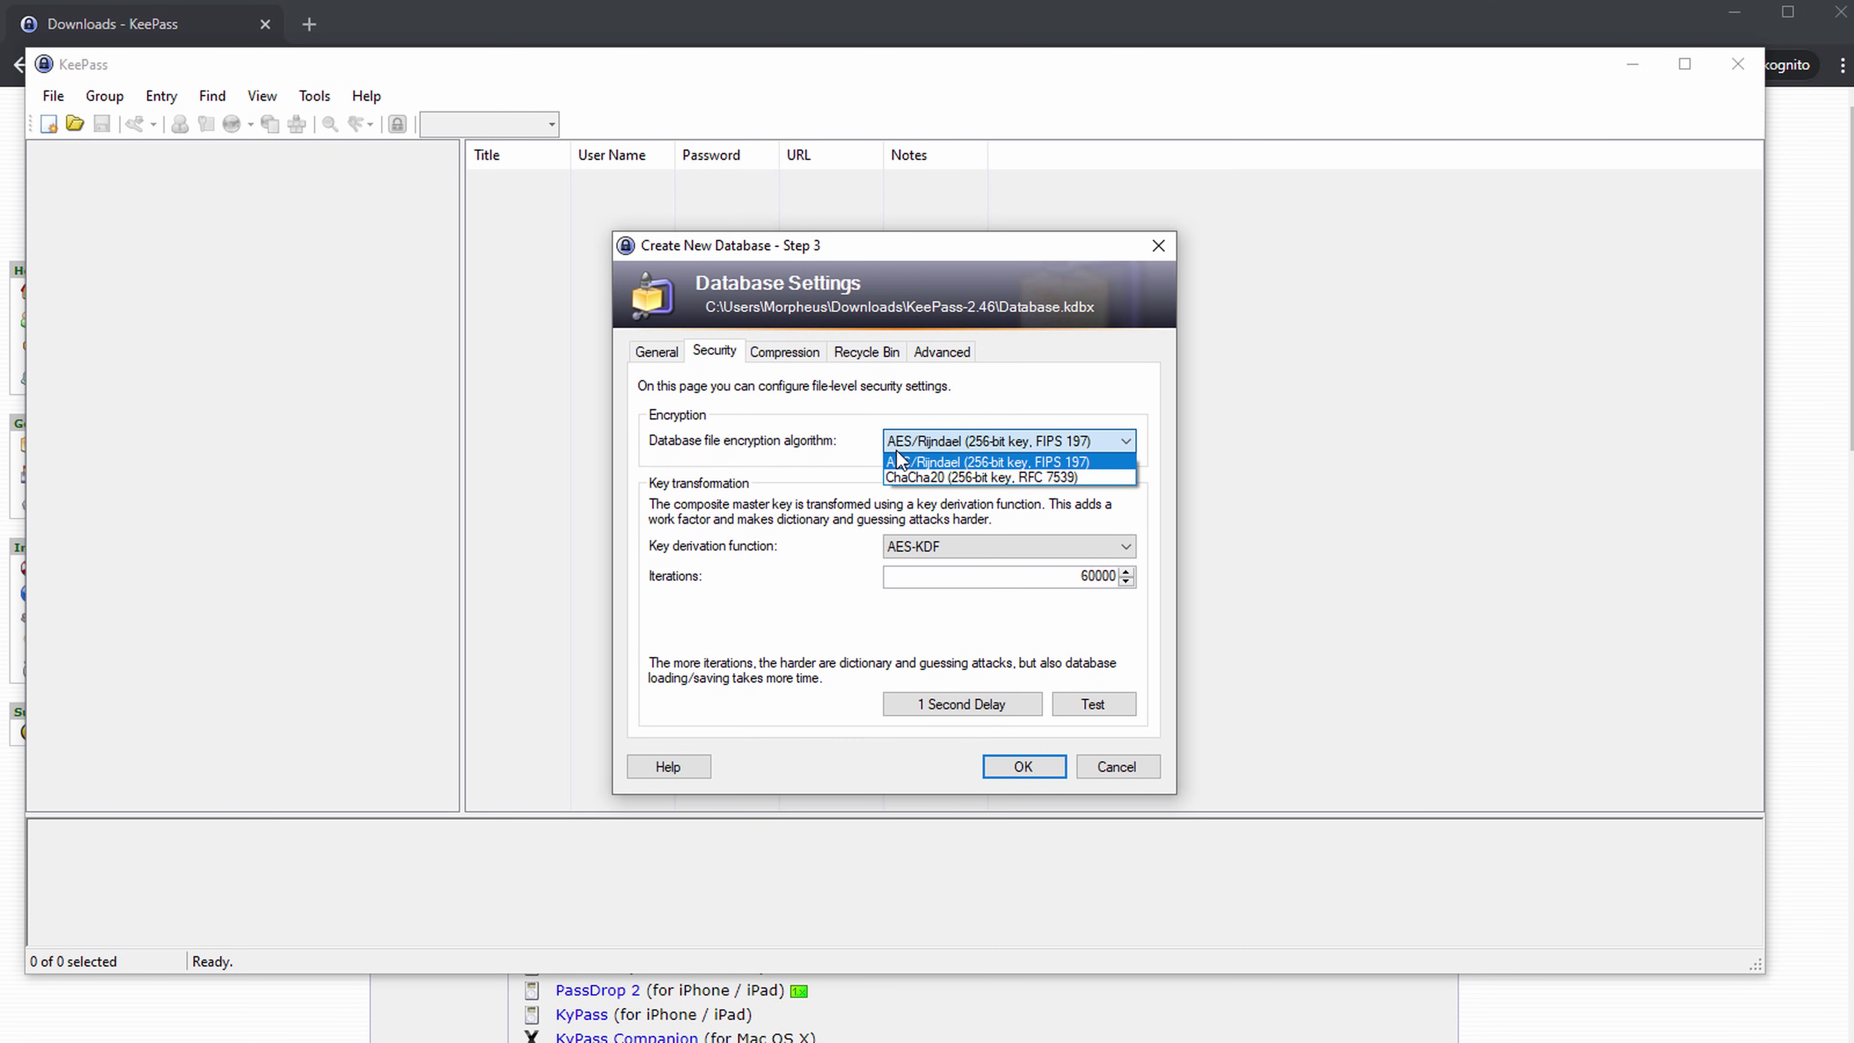
click(799, 450)
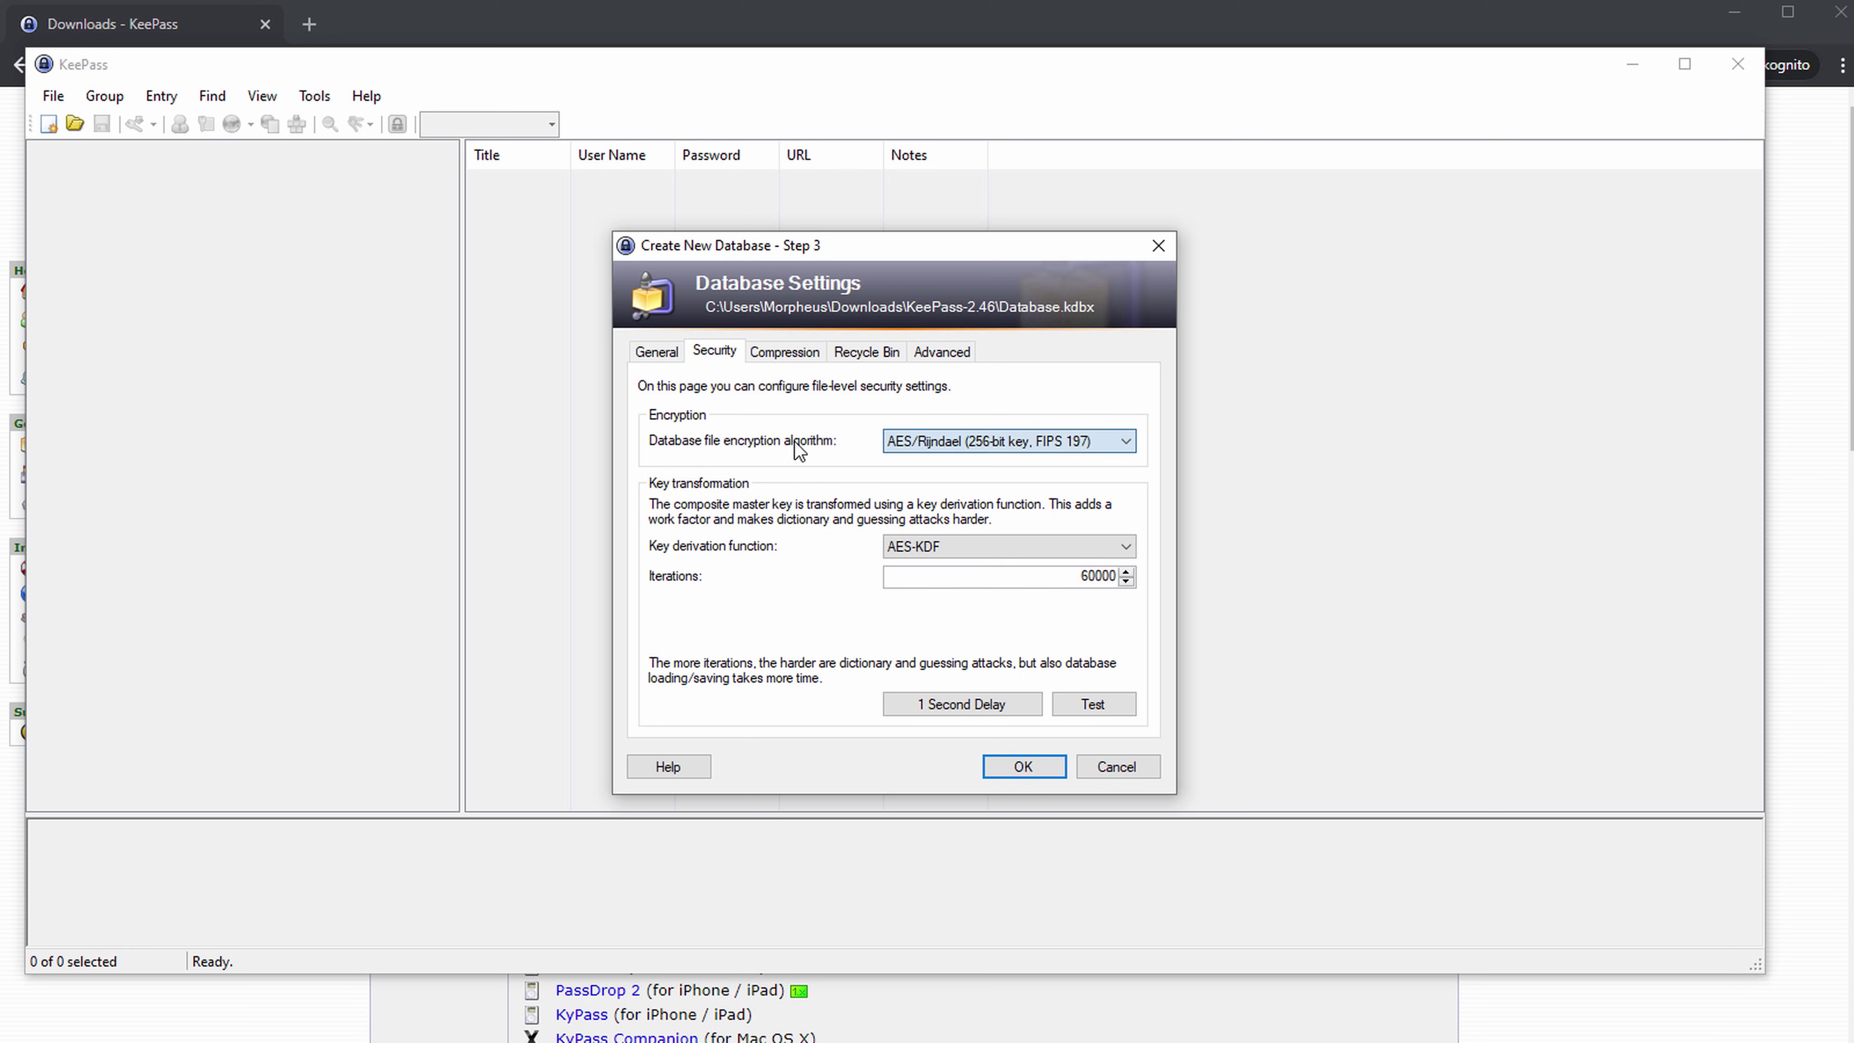
click(931, 546)
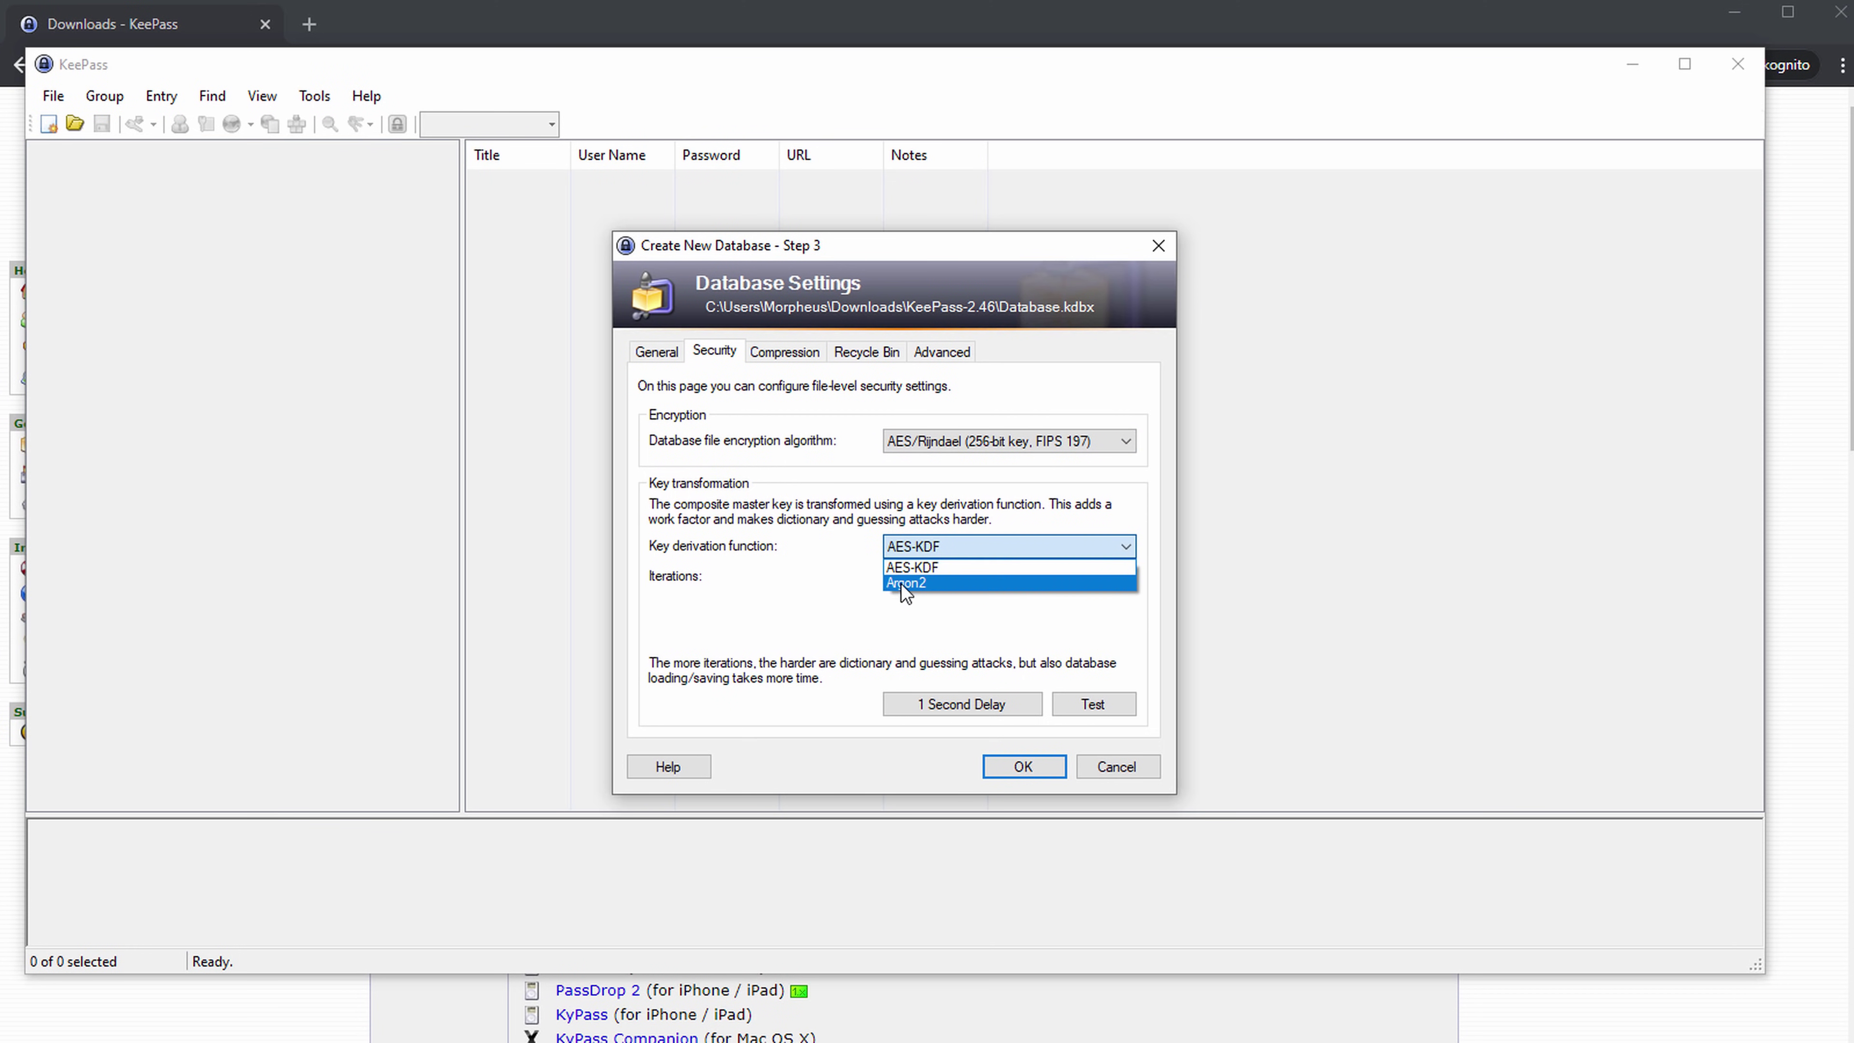
click(818, 583)
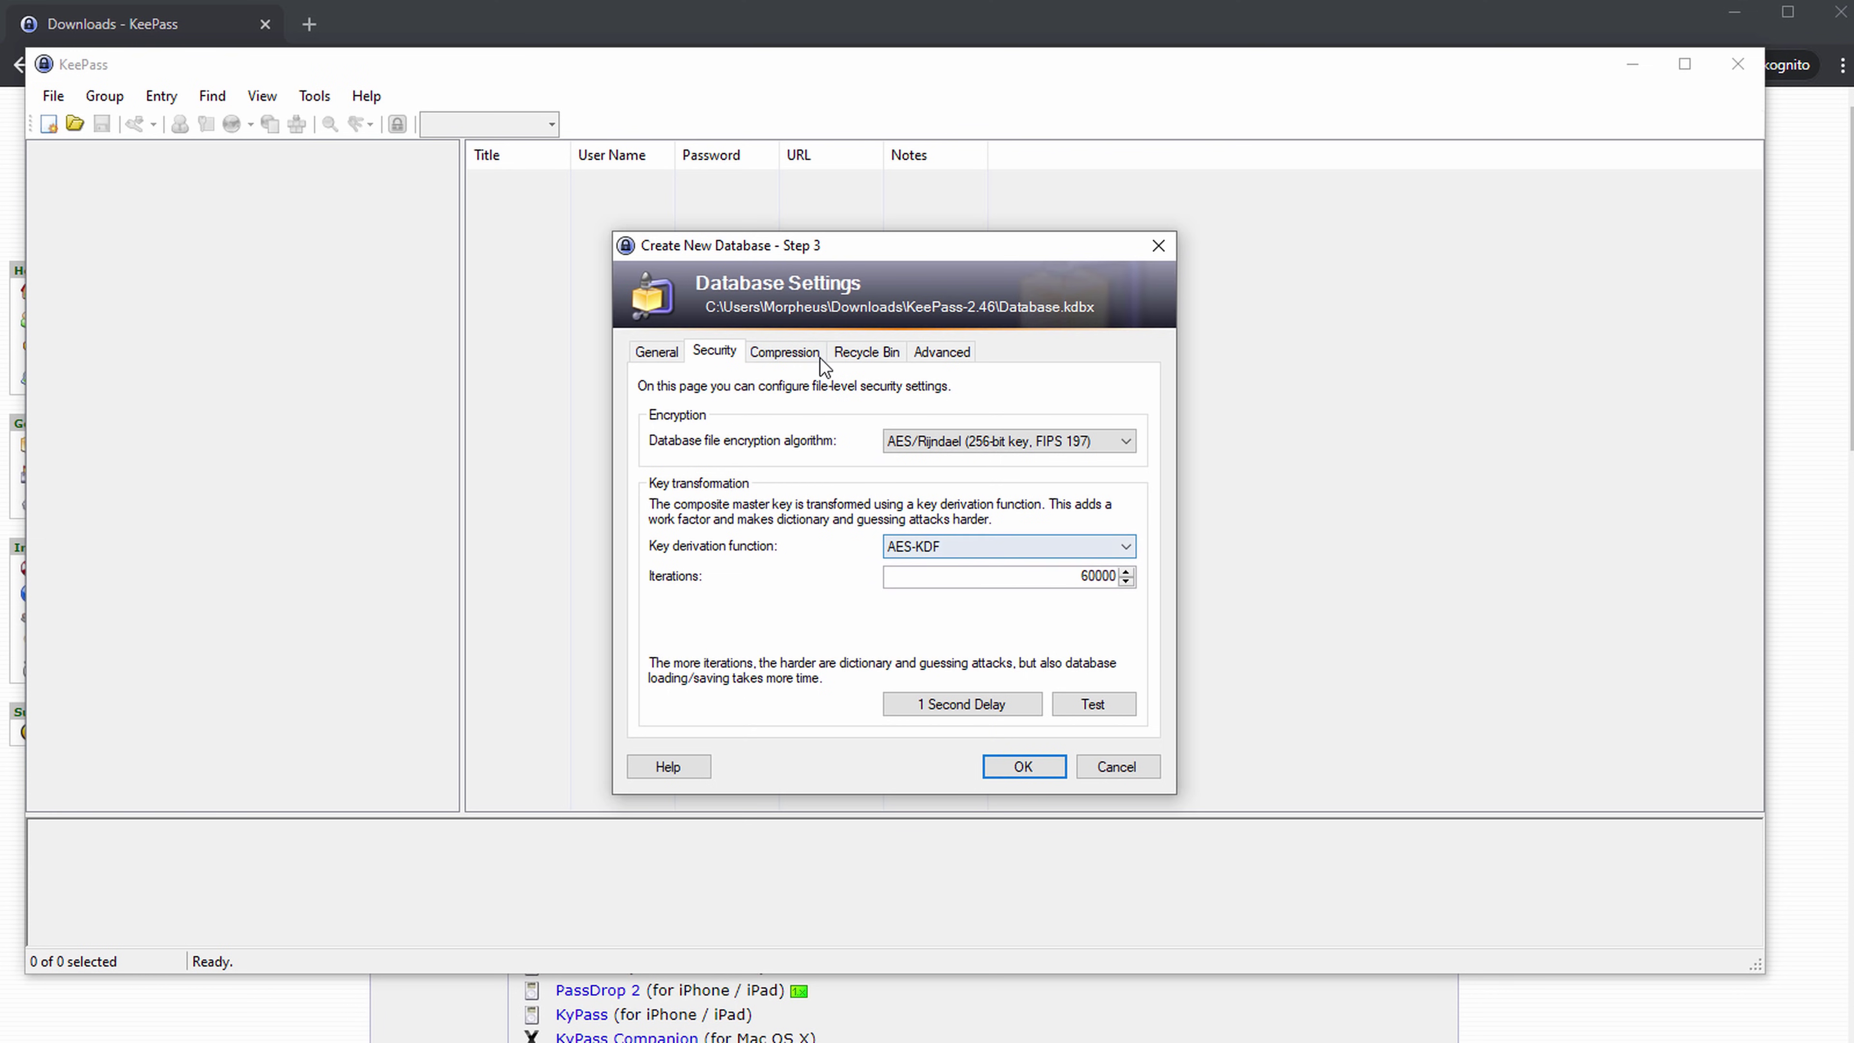
click(789, 352)
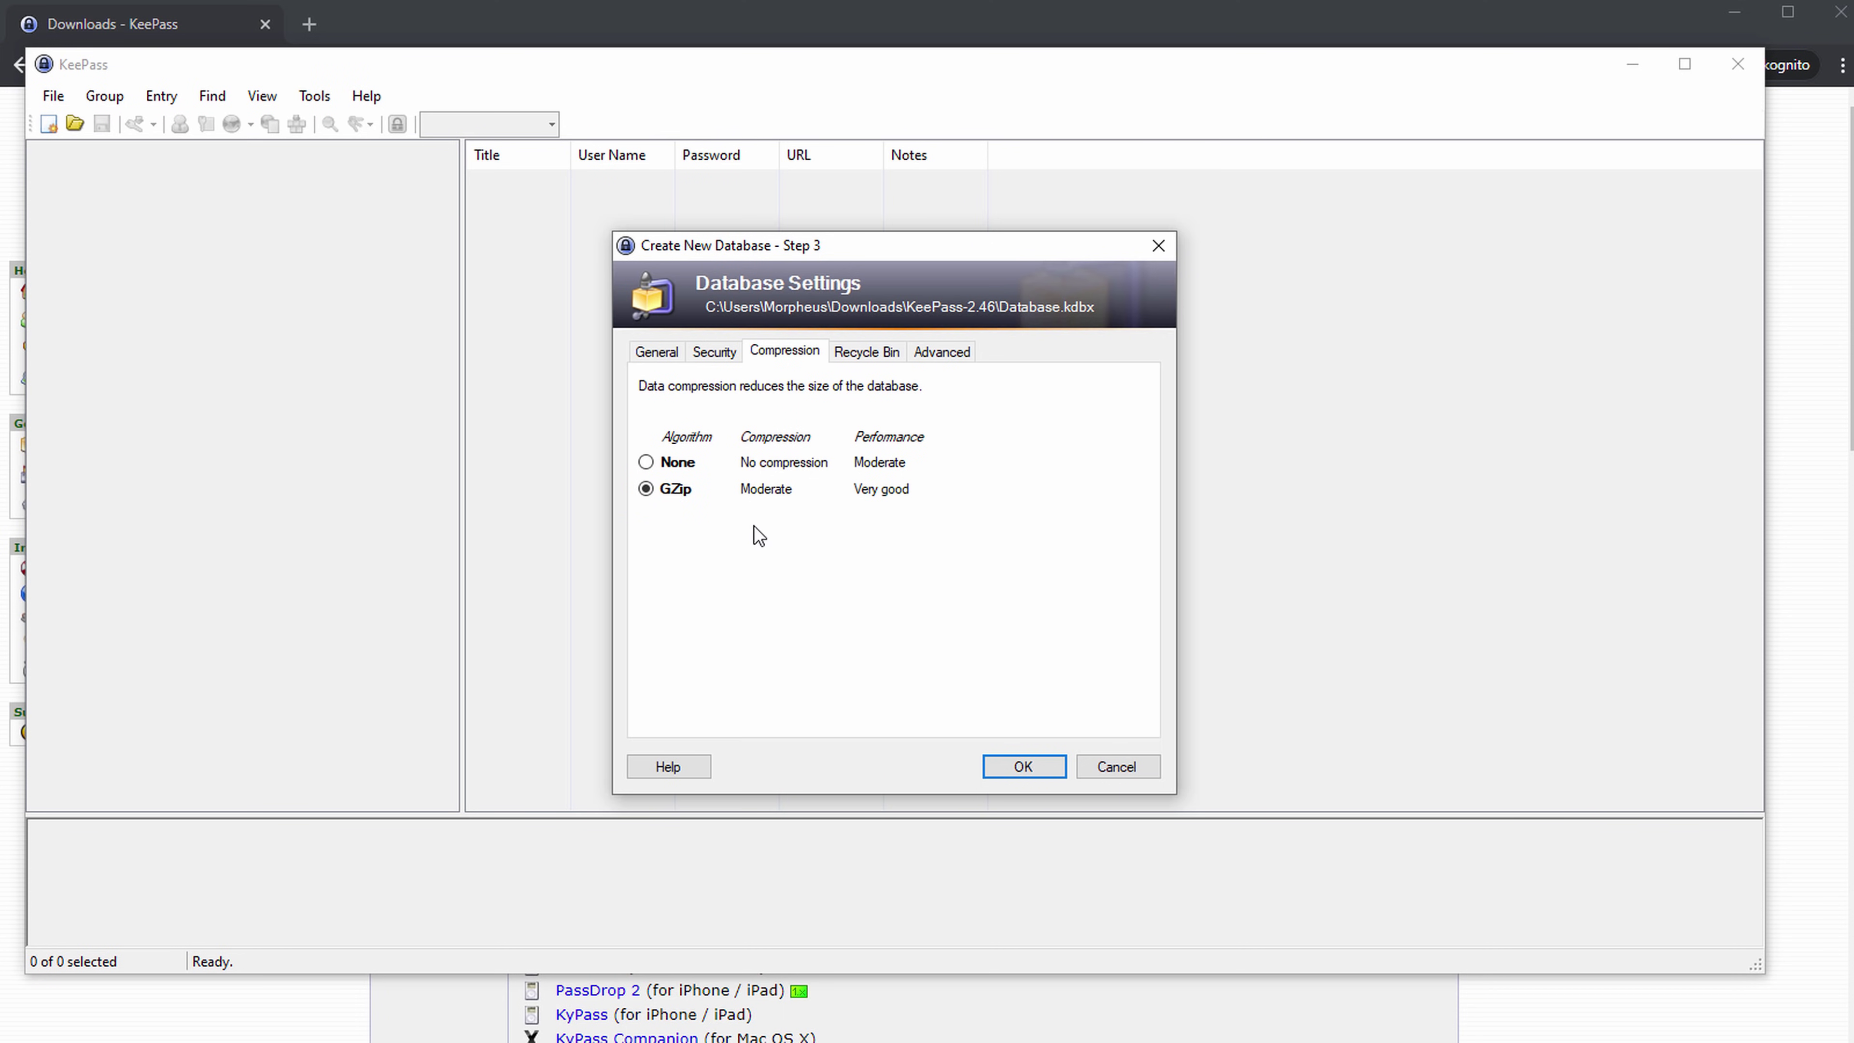
click(881, 351)
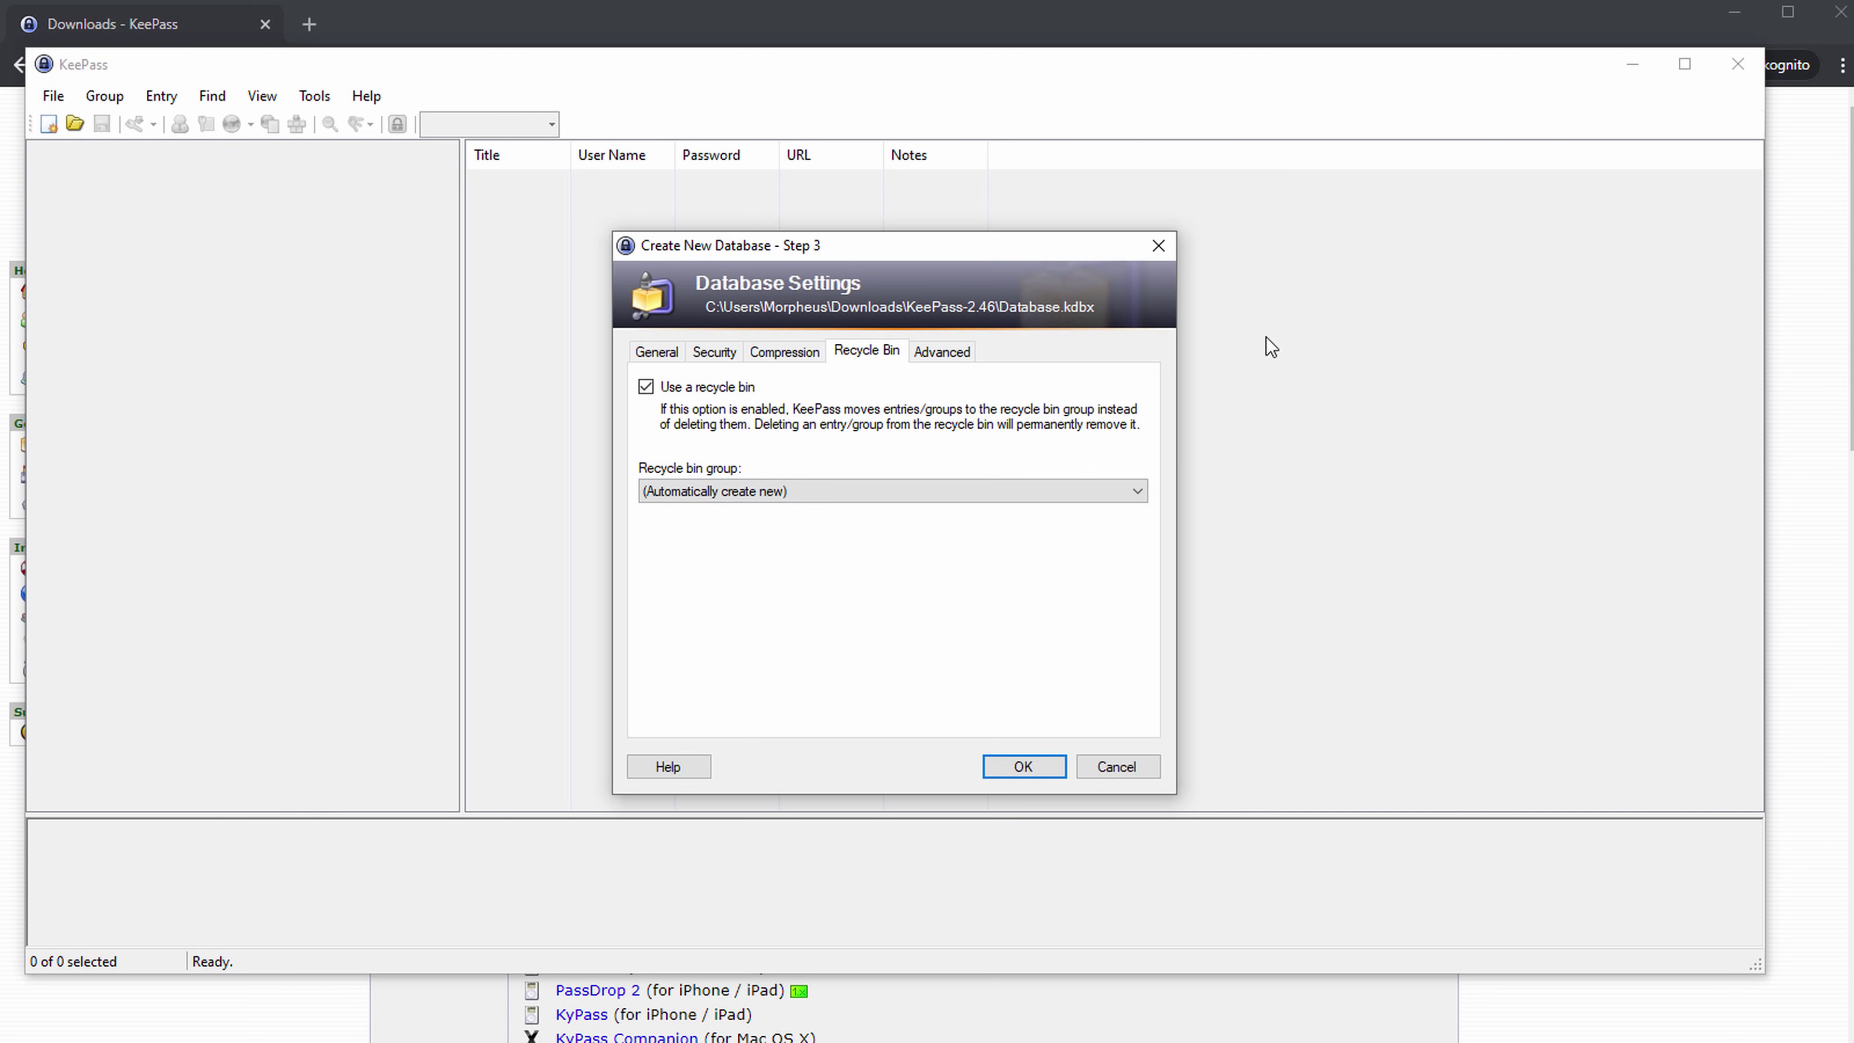
Leave both master key change options unchecked on the Advanced tab and accept the settings.
click(966, 360)
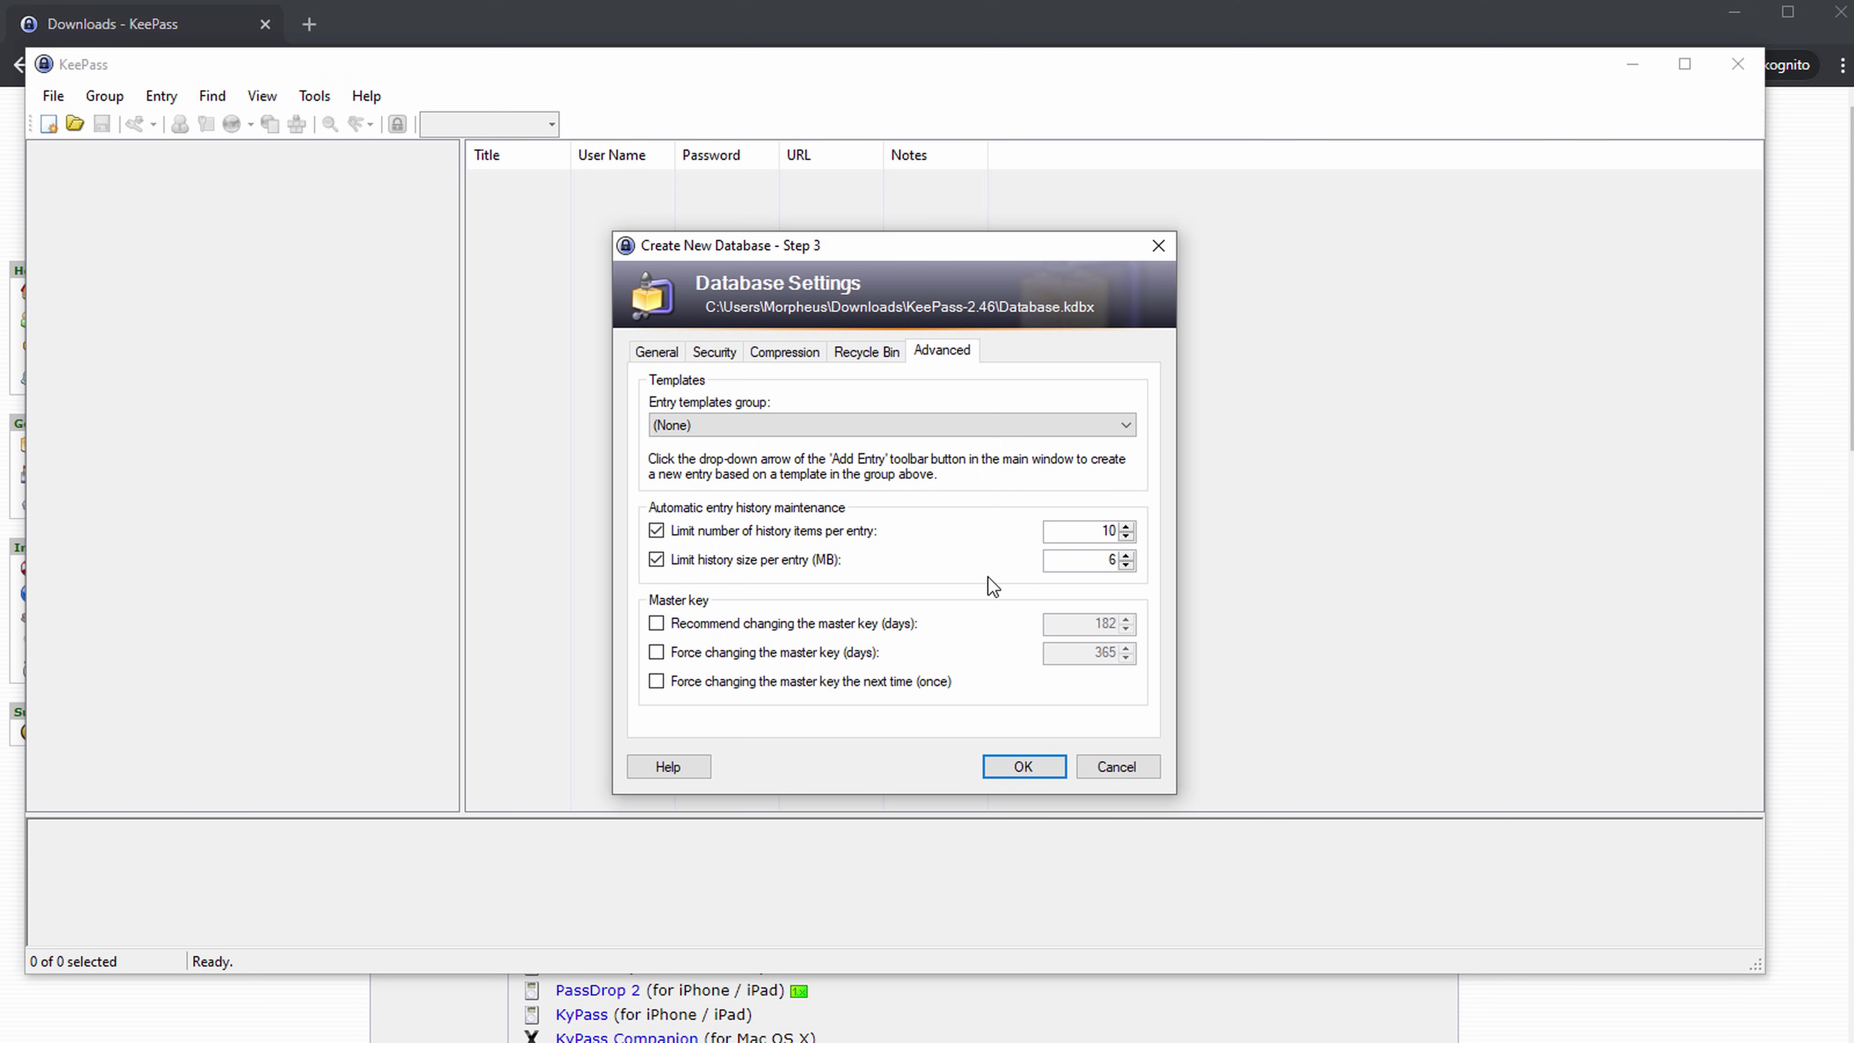
click(882, 623)
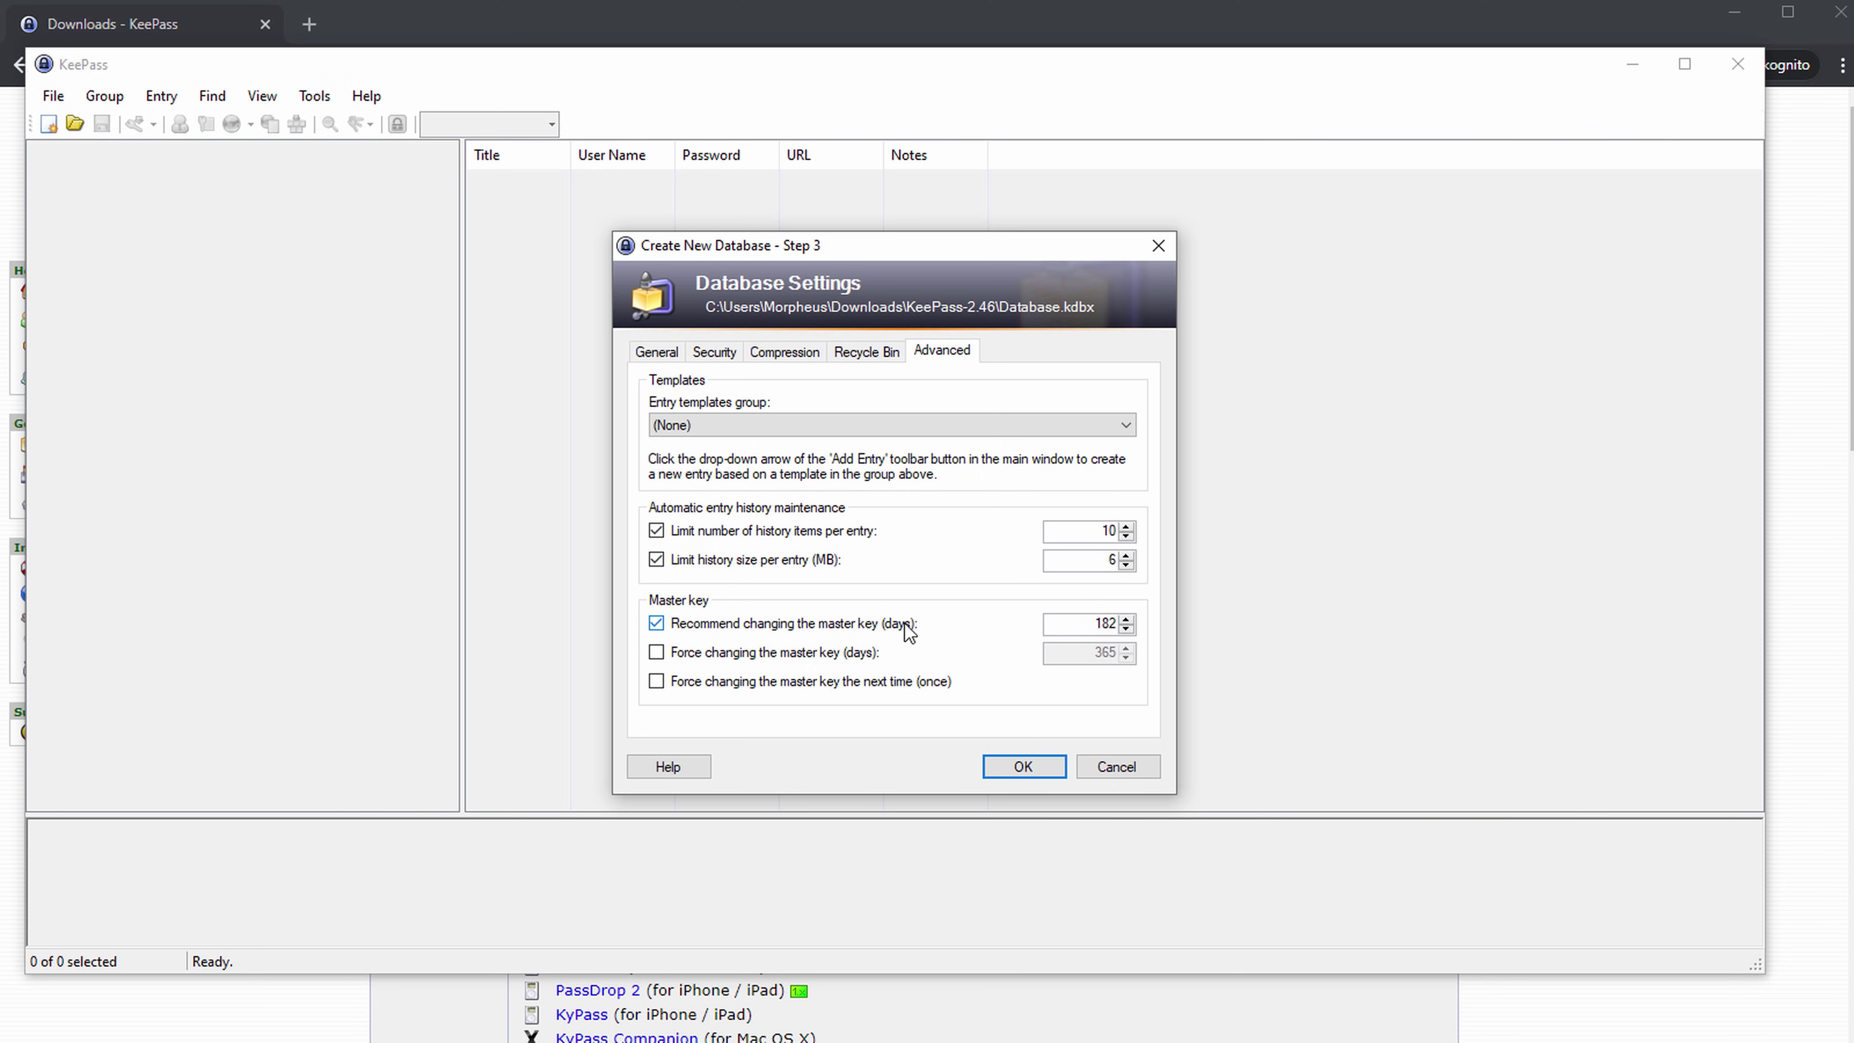
click(894, 627)
click(823, 657)
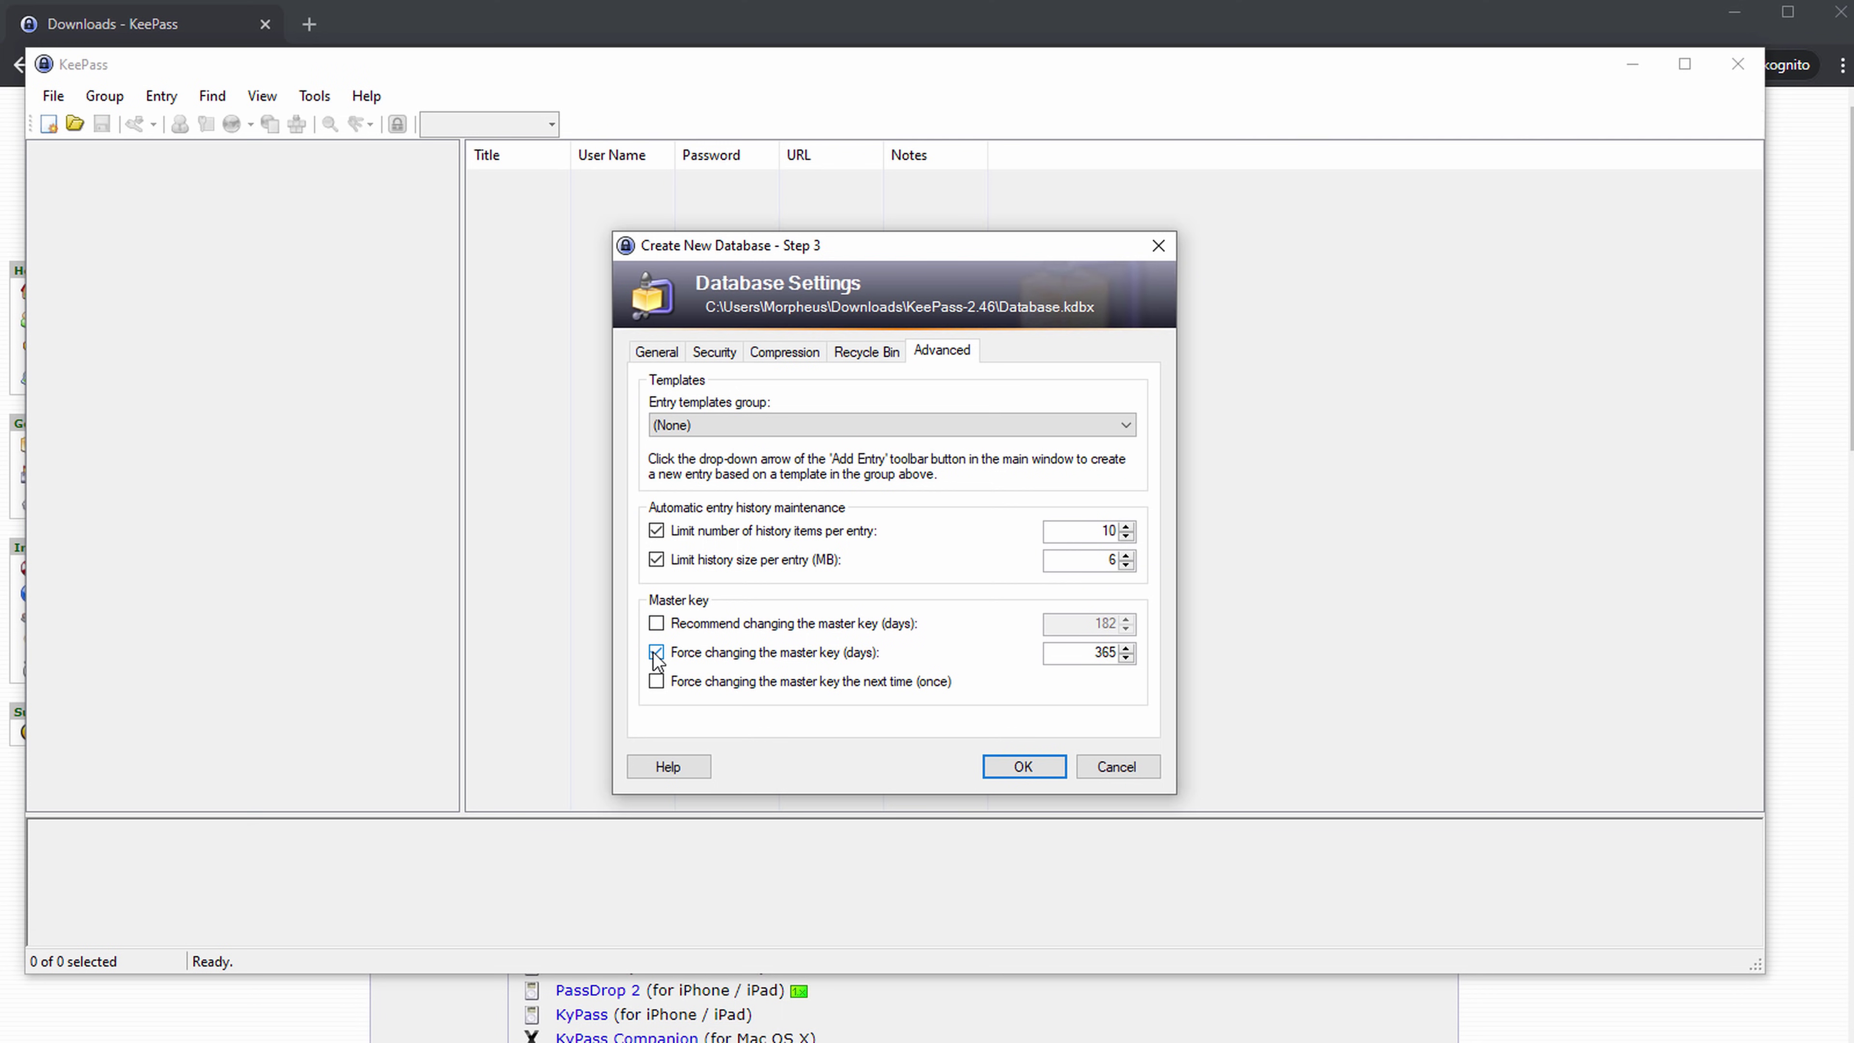
click(698, 629)
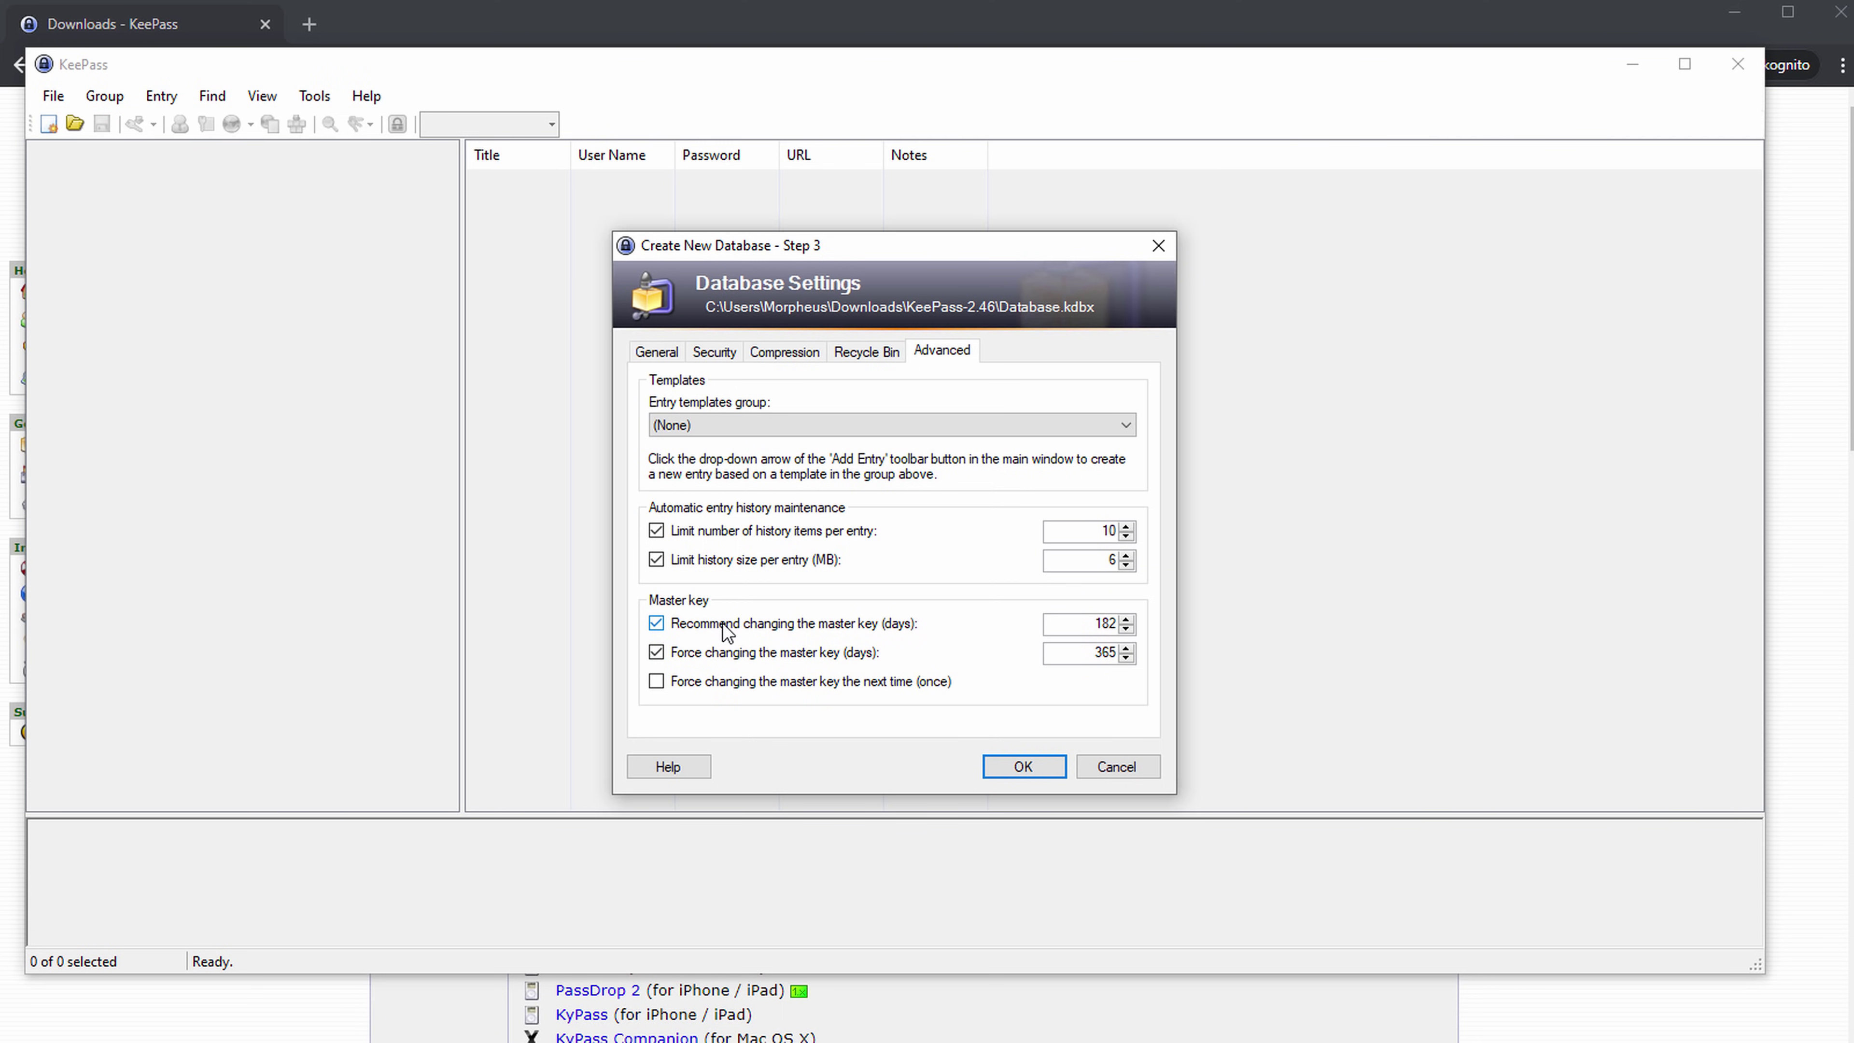
click(705, 628)
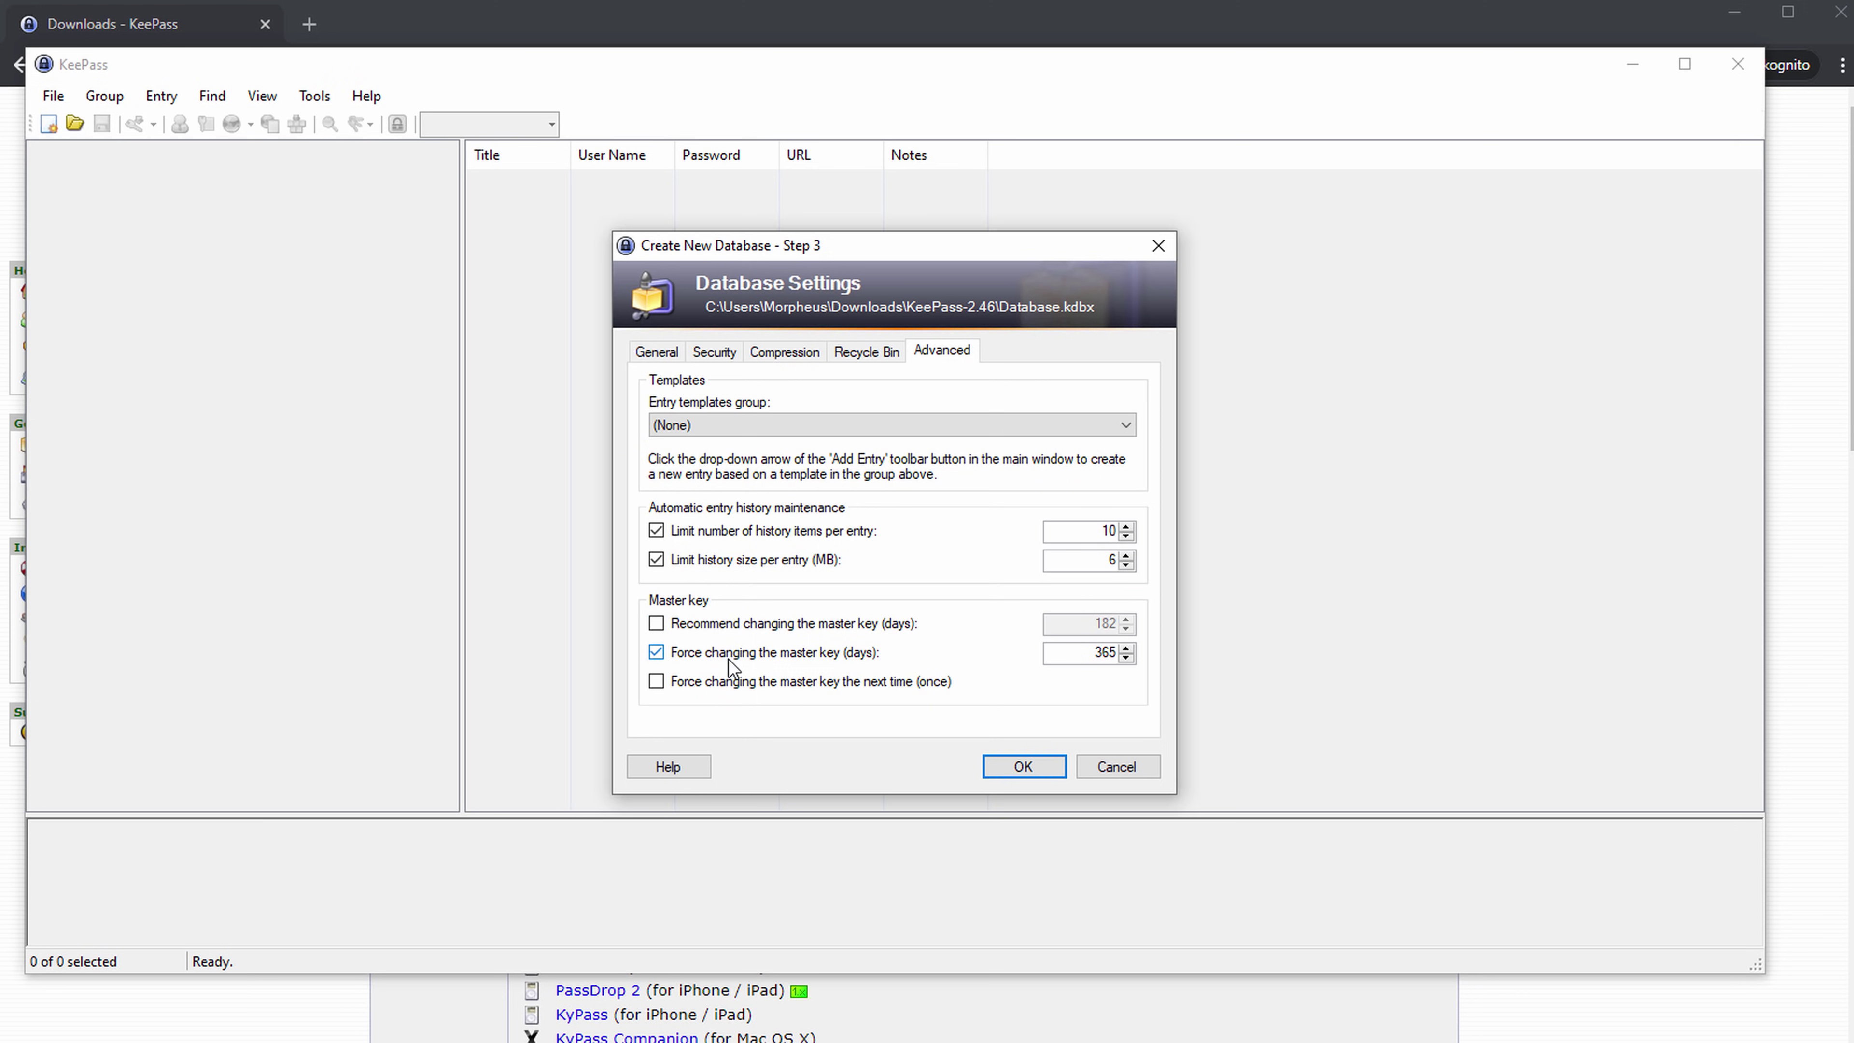
click(788, 652)
click(1022, 766)
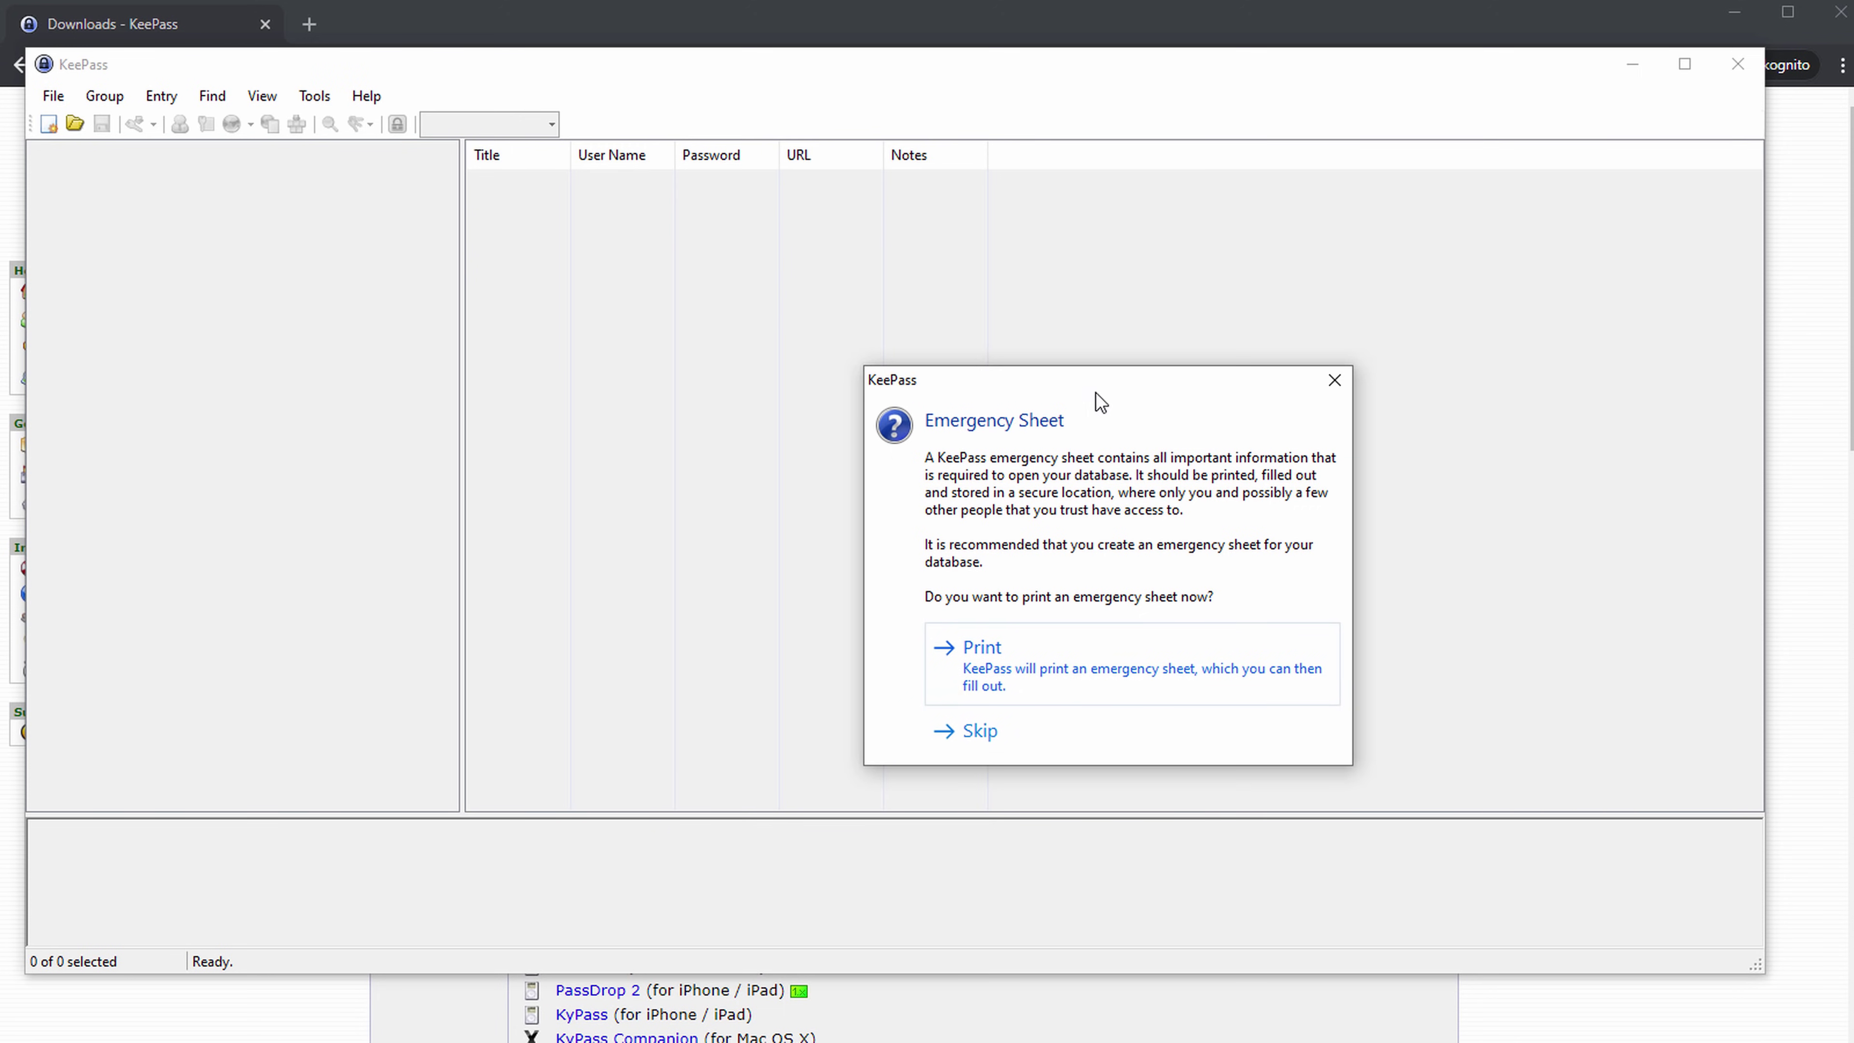
Print the emergency sheet to Adobe PDF, saving it as about_blank.pdf.
drag(1097, 386, 880, 279)
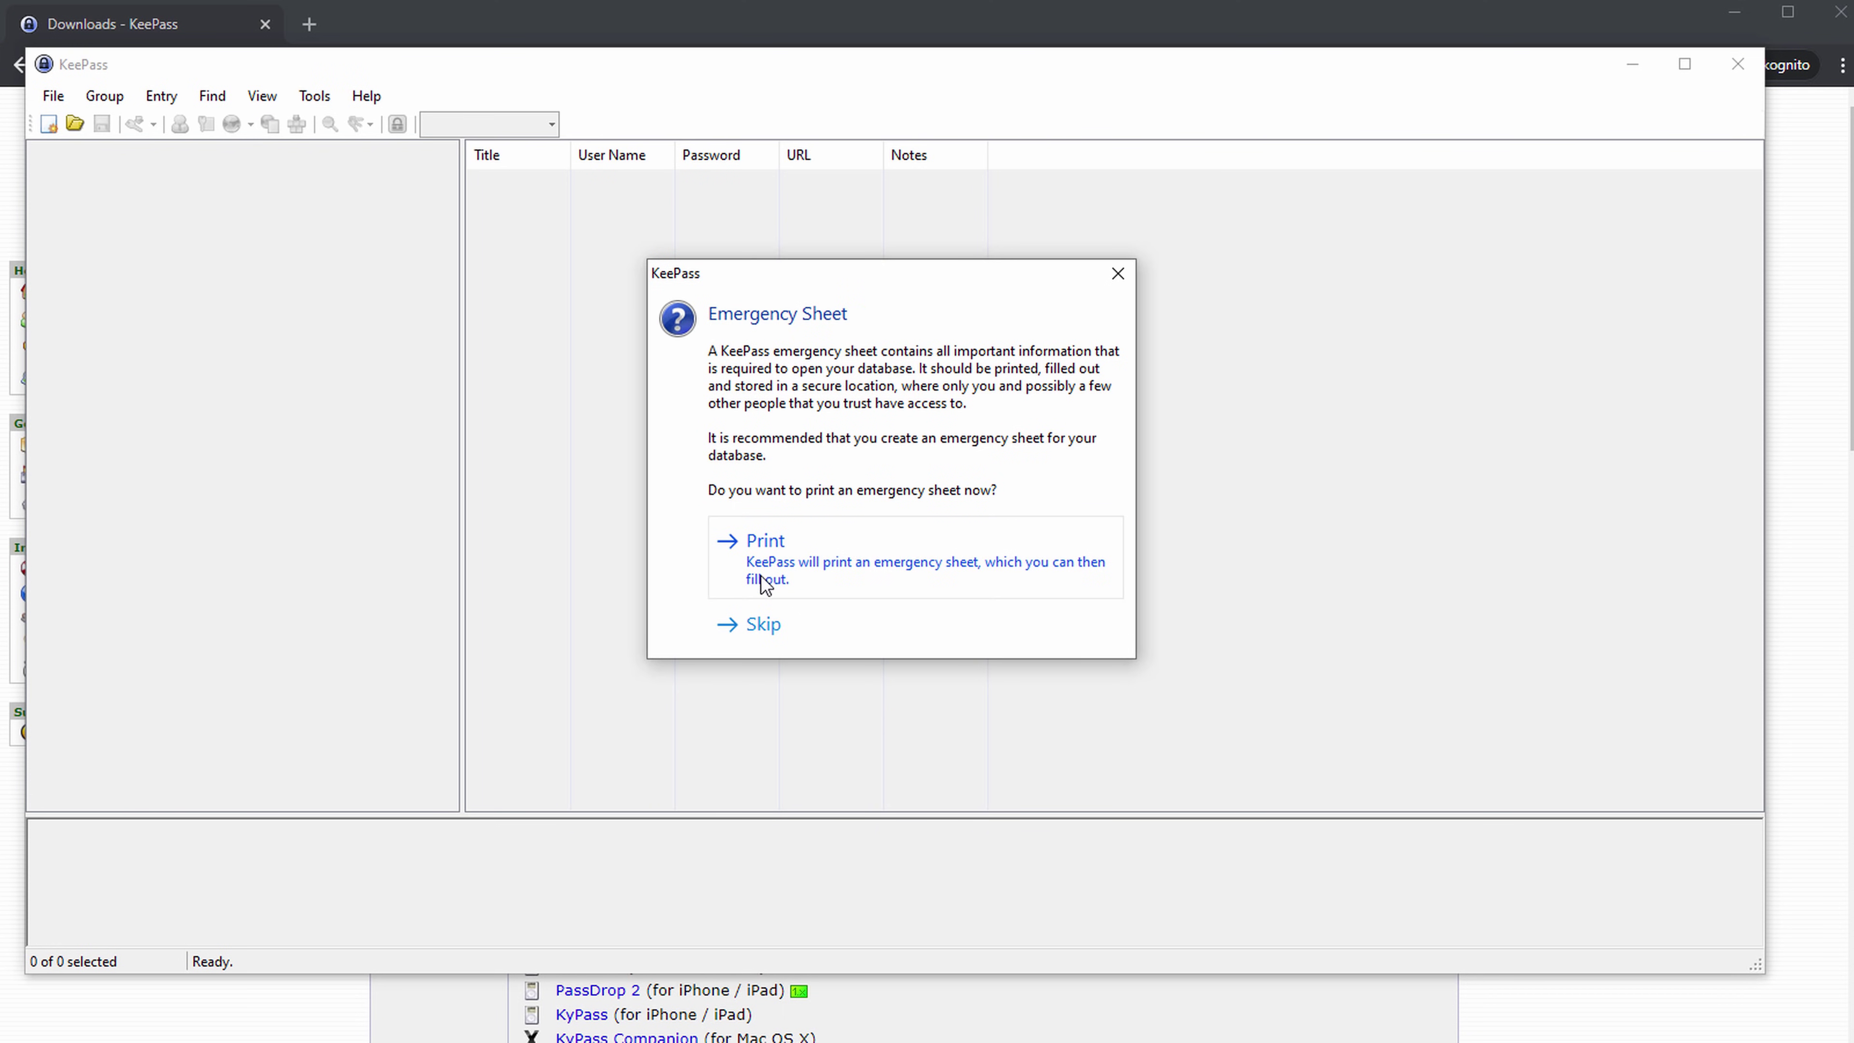
click(765, 557)
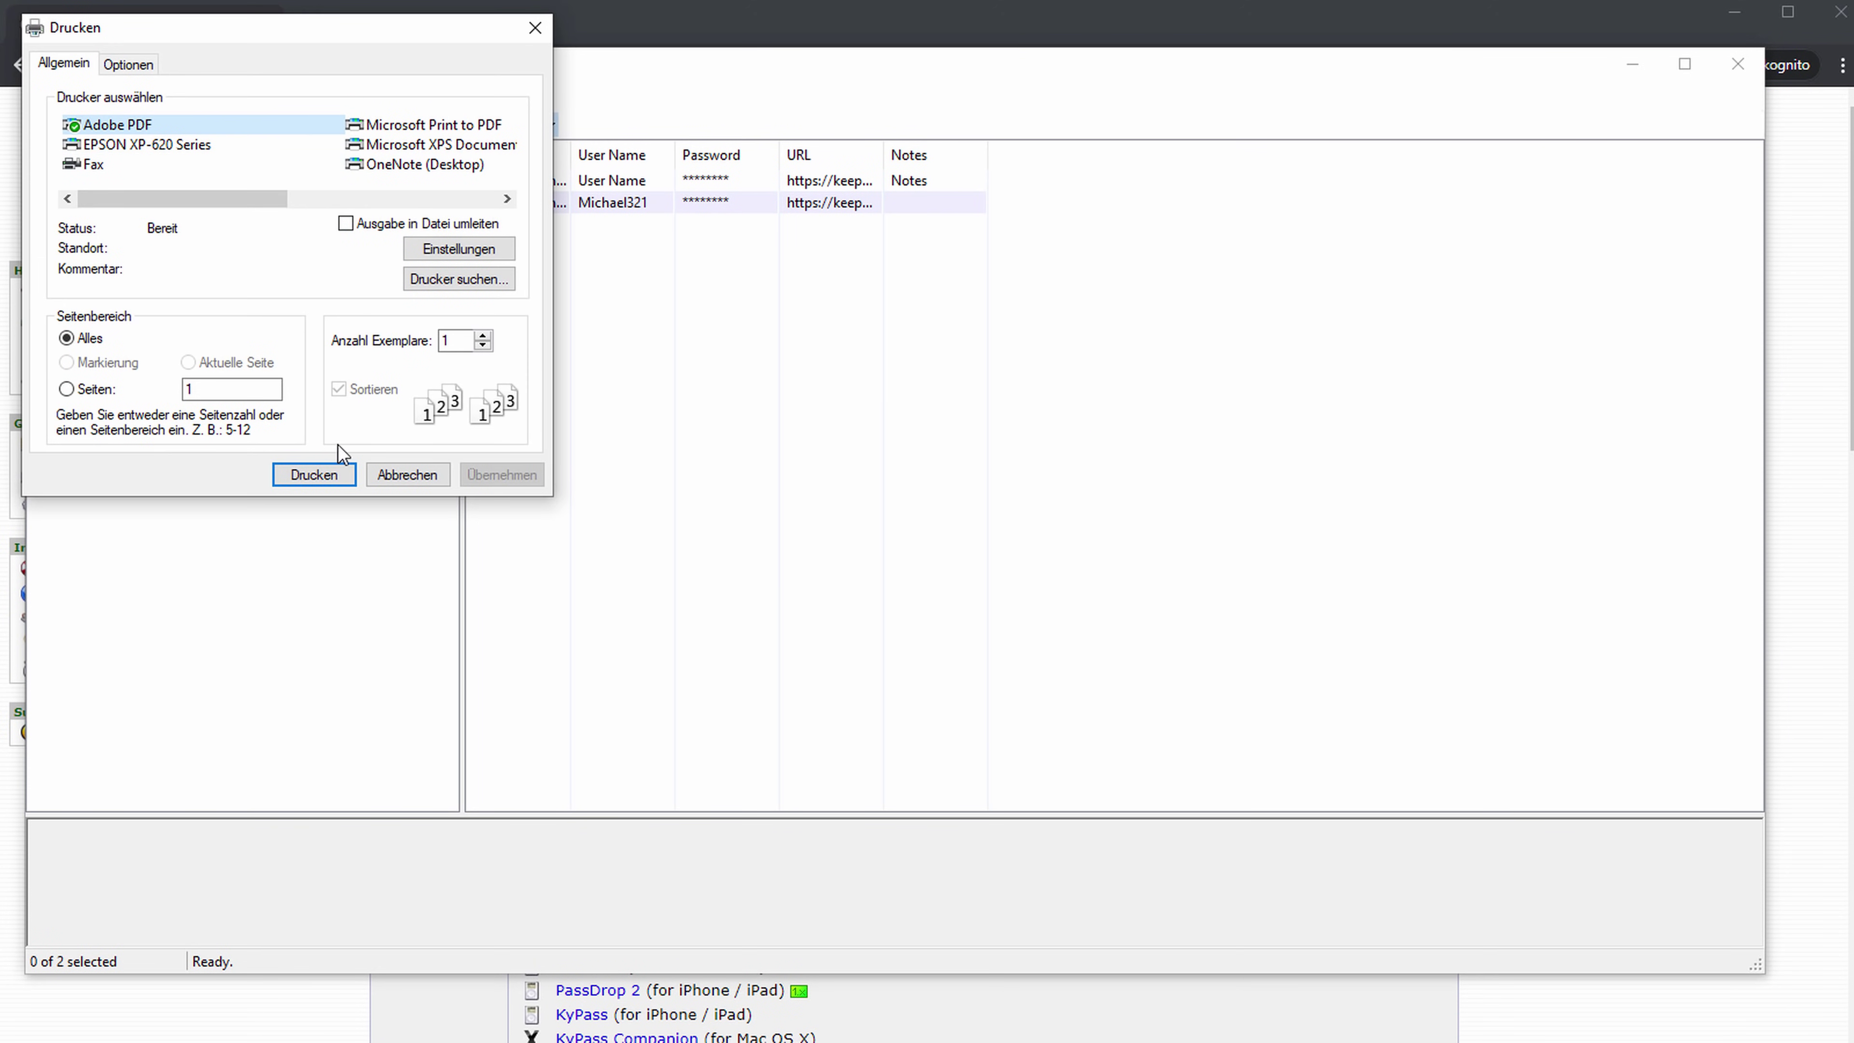
click(332, 474)
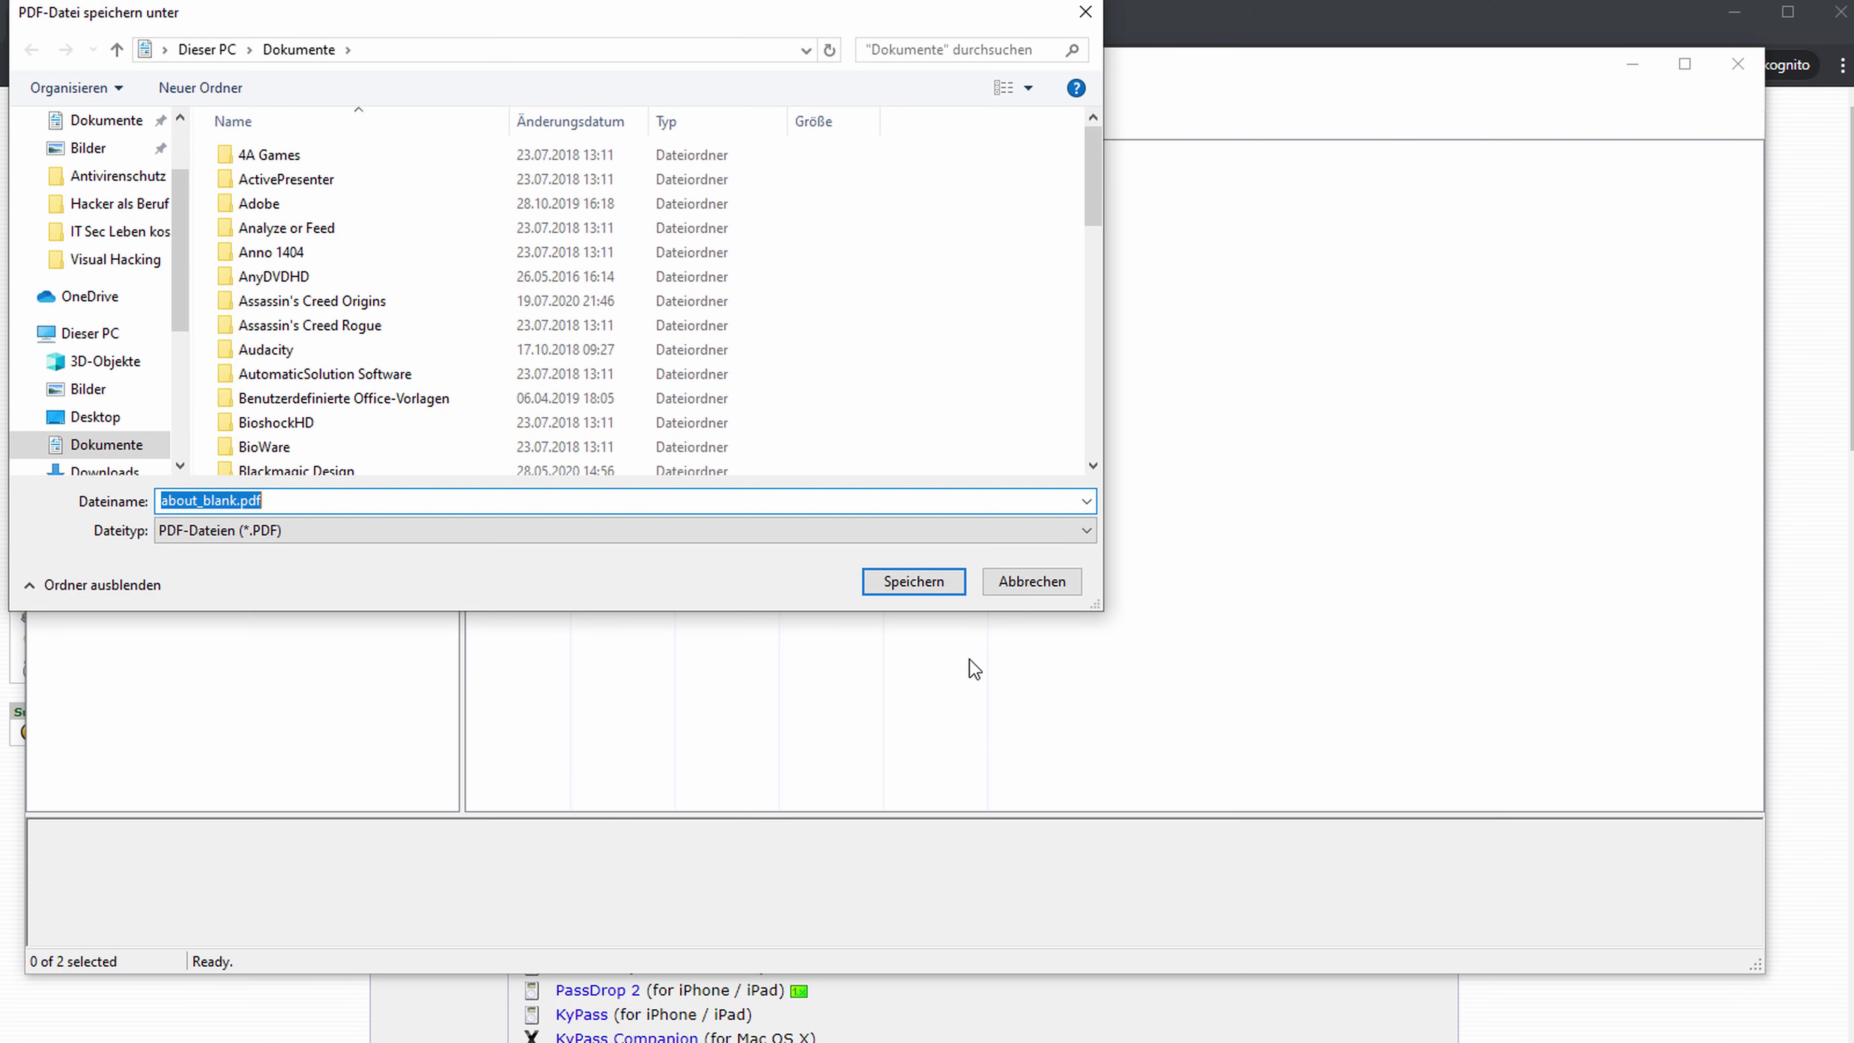
key(Return)
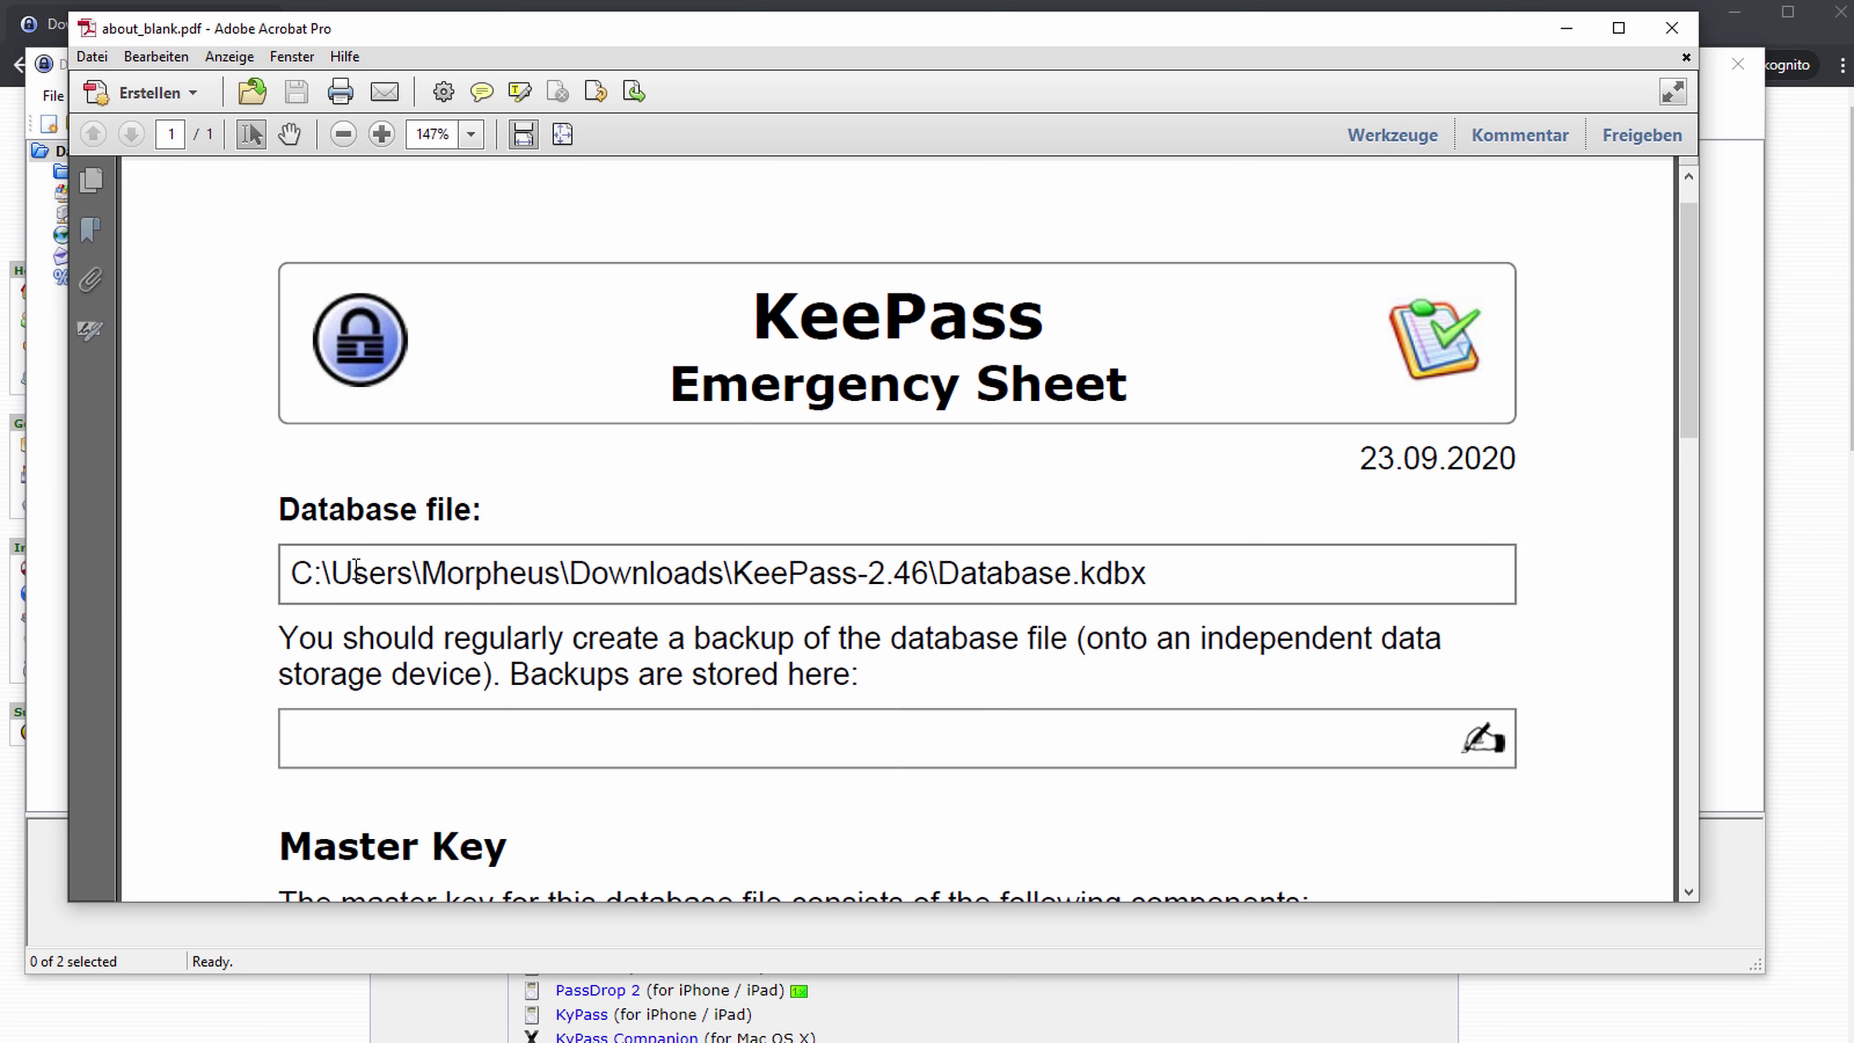
Scroll through the emergency sheet and highlight the sentence about backups.
scroll(342, 592, down, 1)
drag(292, 517, 1243, 516)
click(714, 552)
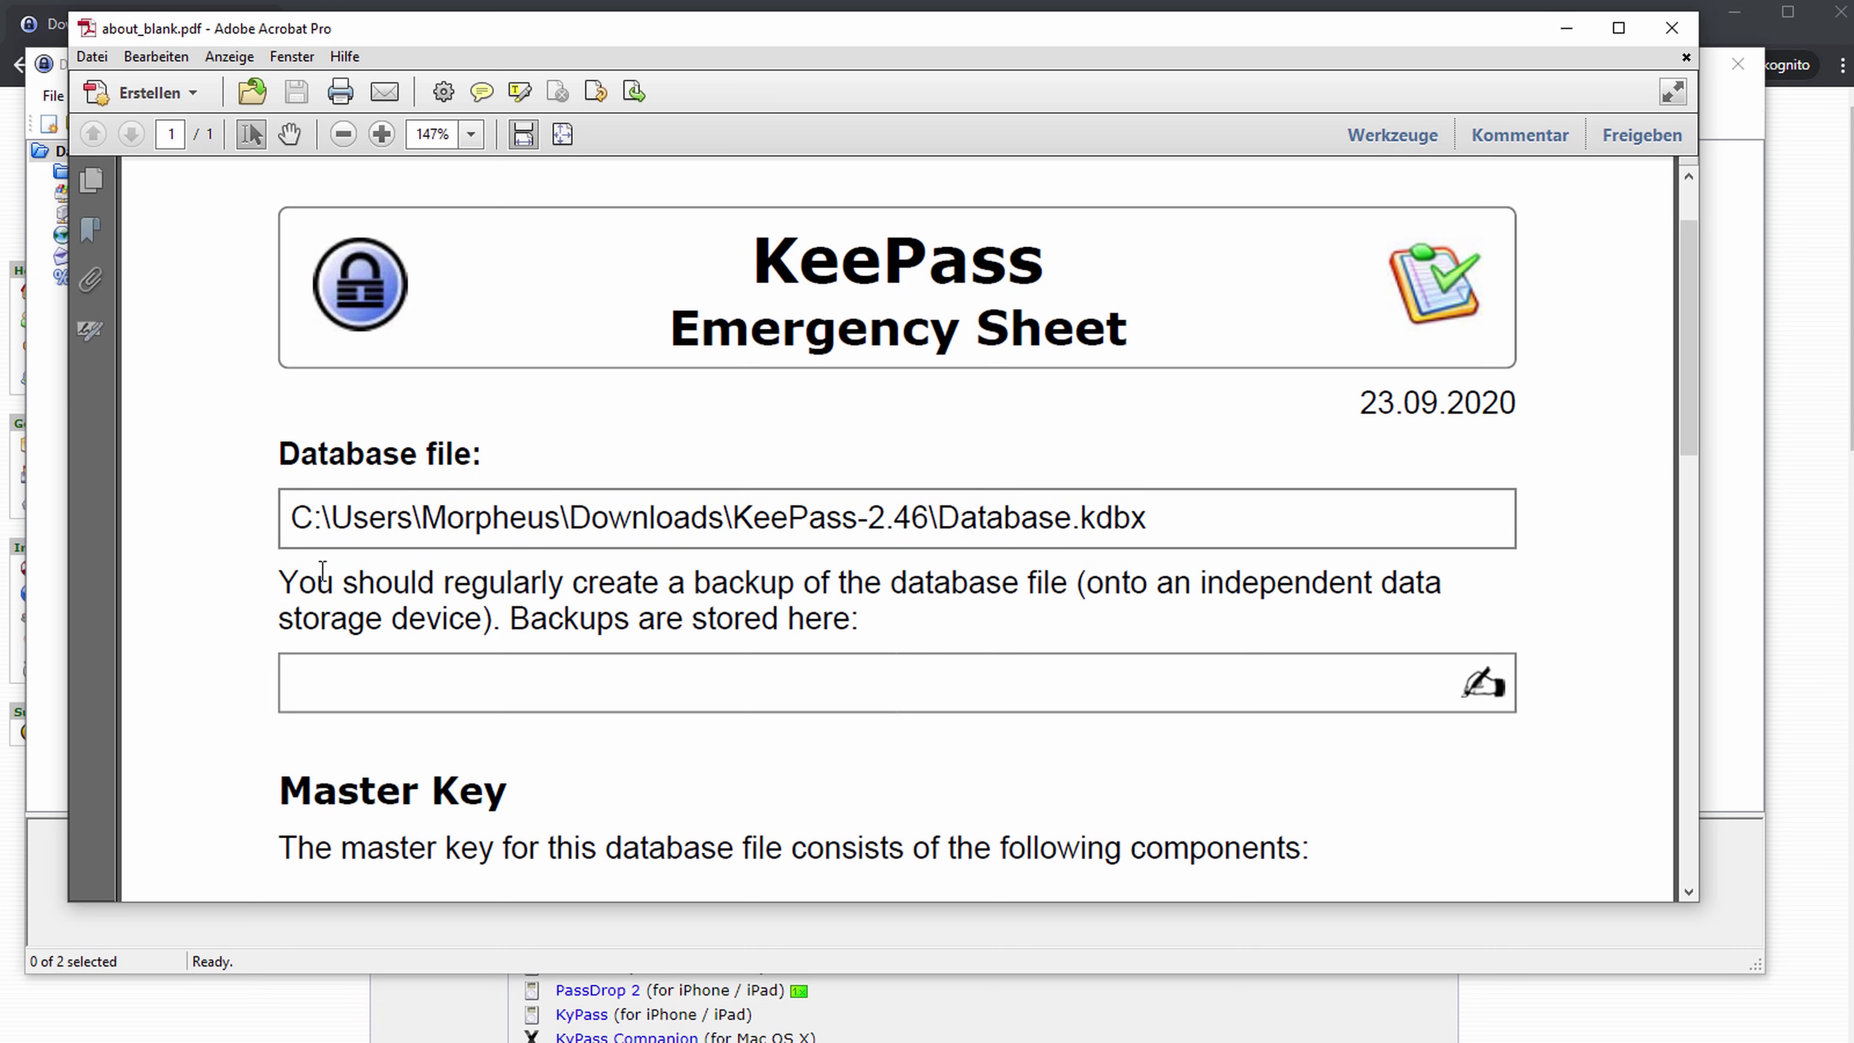
drag(295, 577, 865, 629)
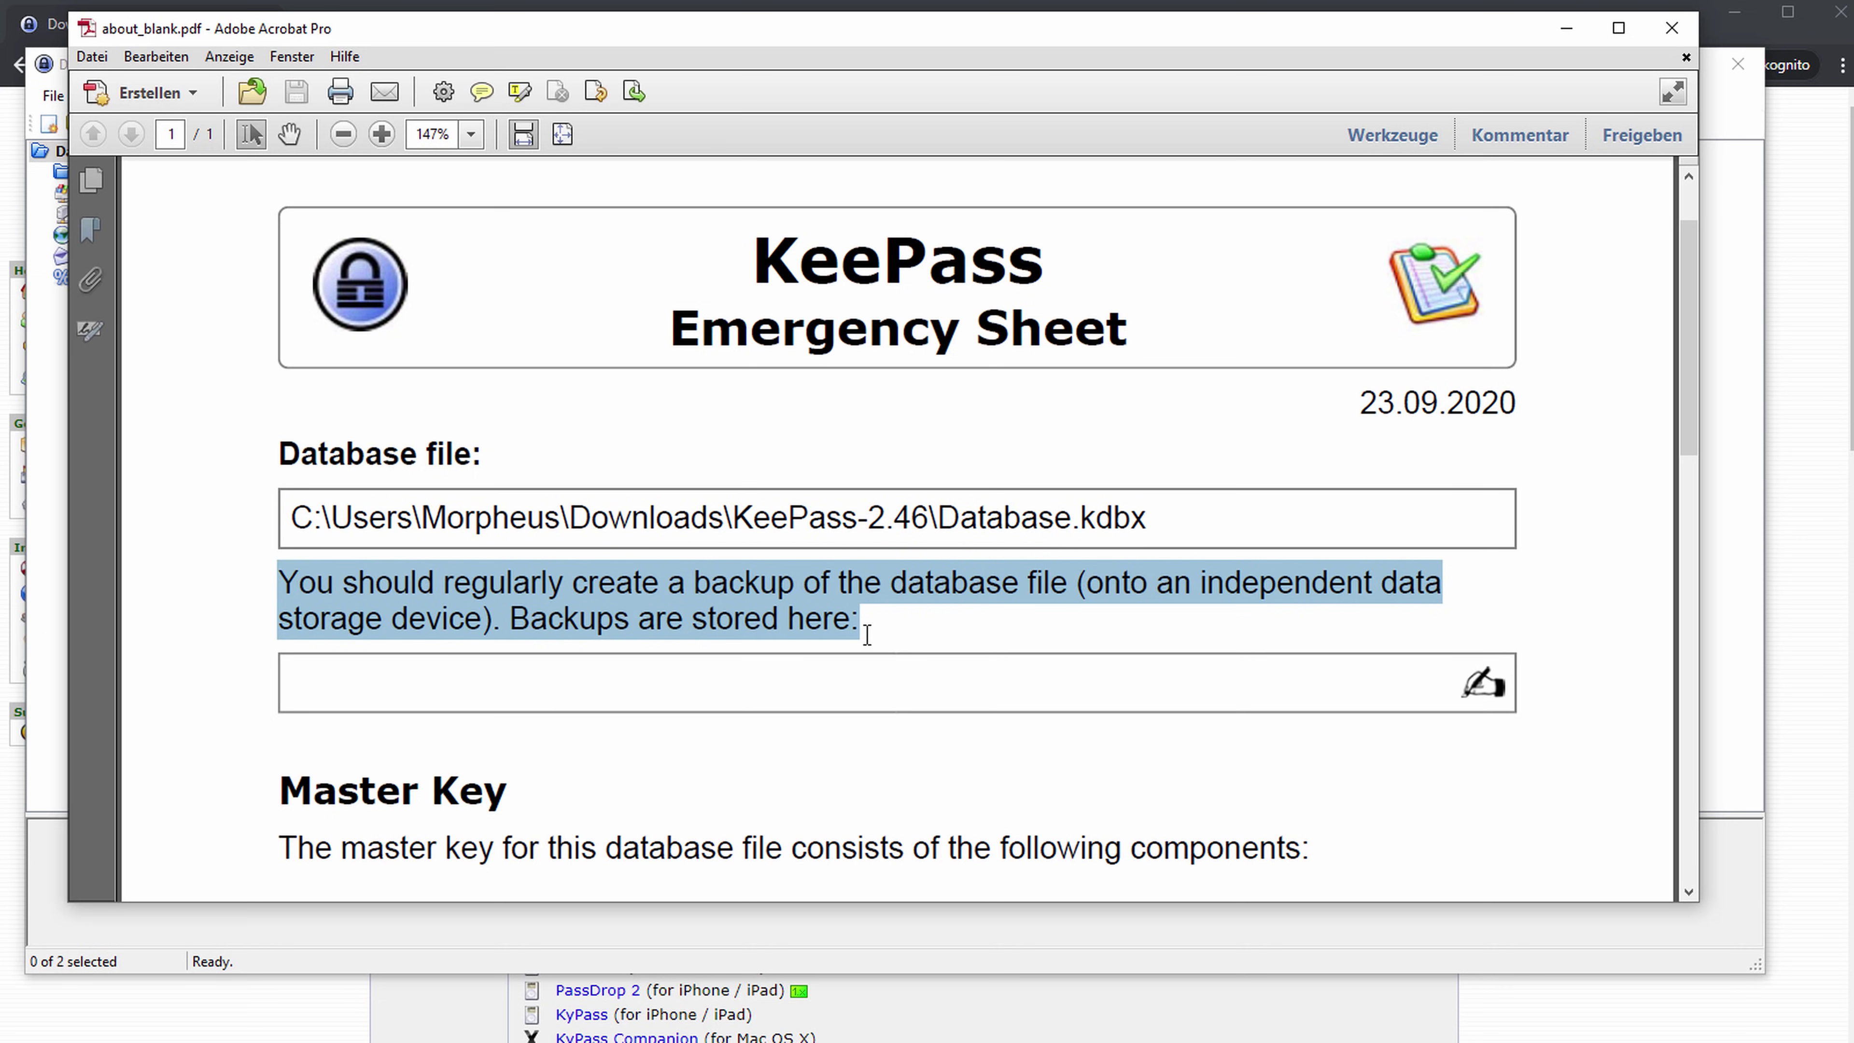
click(655, 683)
scroll(270, 701, down, 3)
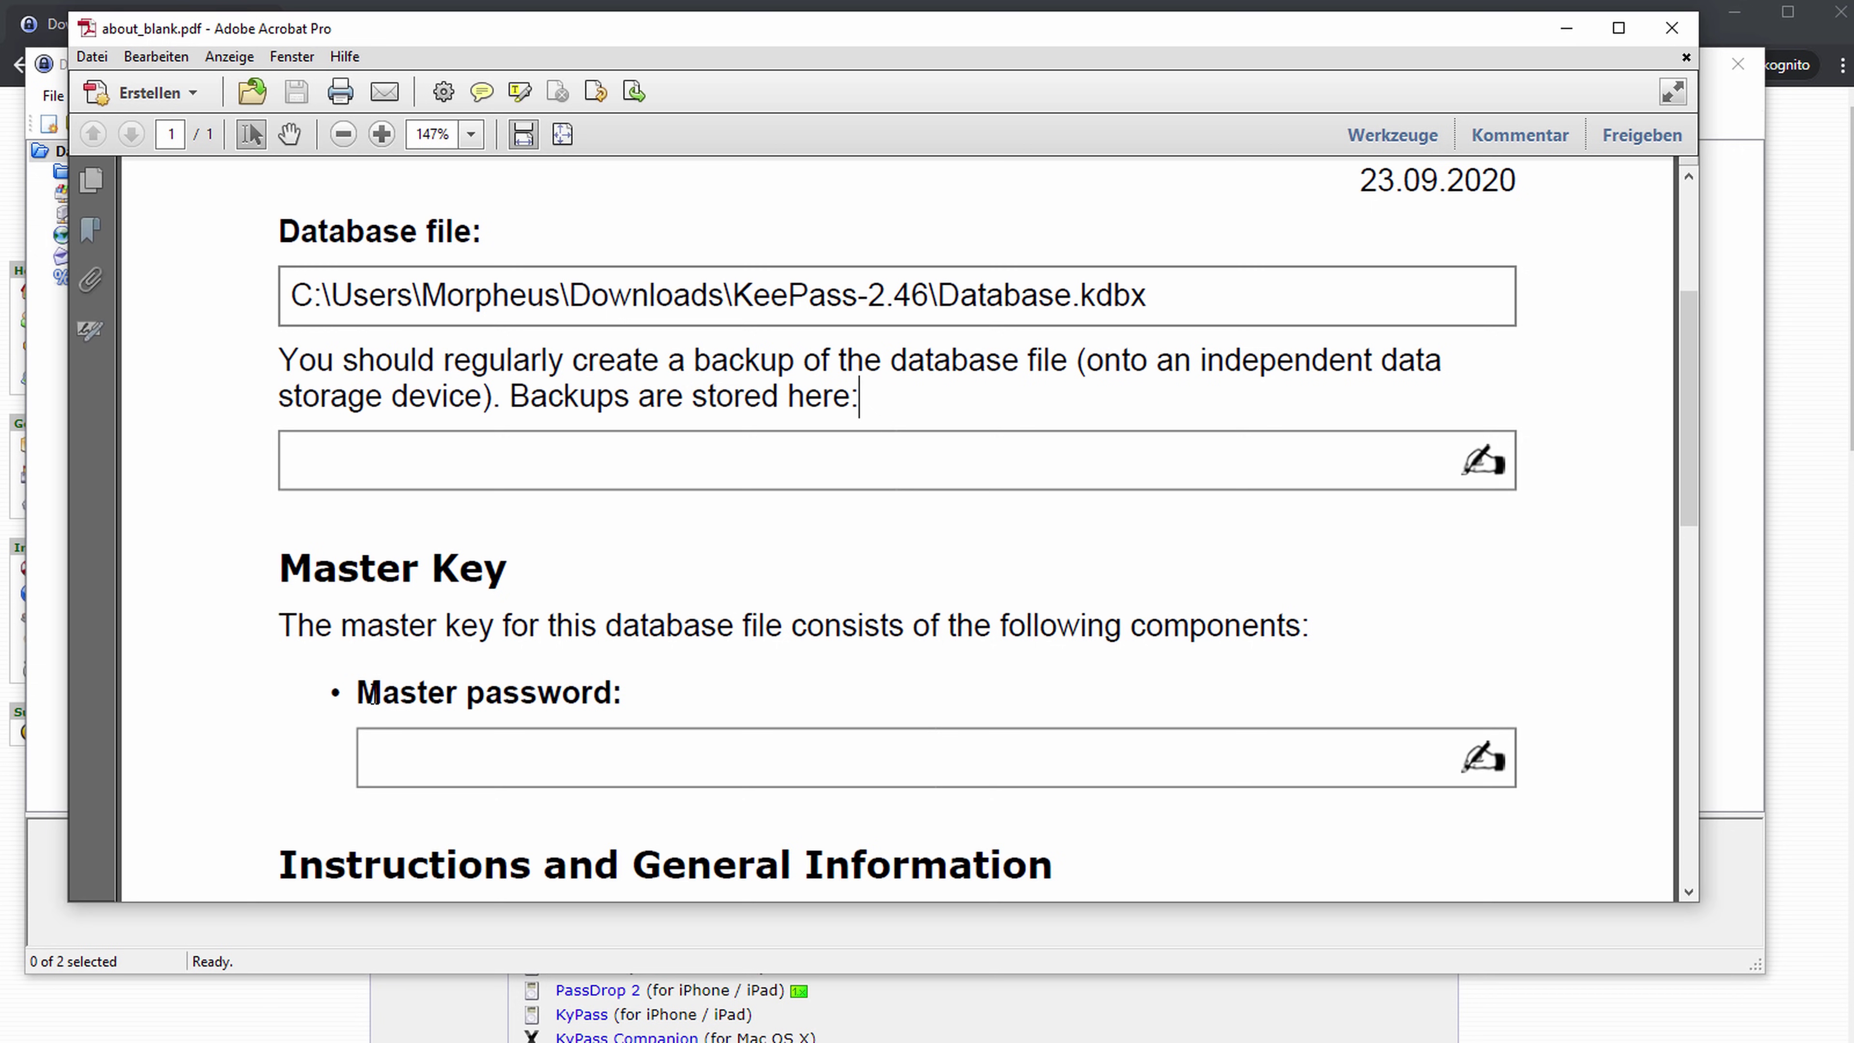
Read the Master password and Instructions sections, scroll back up, and close the PDF.
drag(372, 694, 679, 704)
click(666, 702)
scroll(509, 712, down, 2)
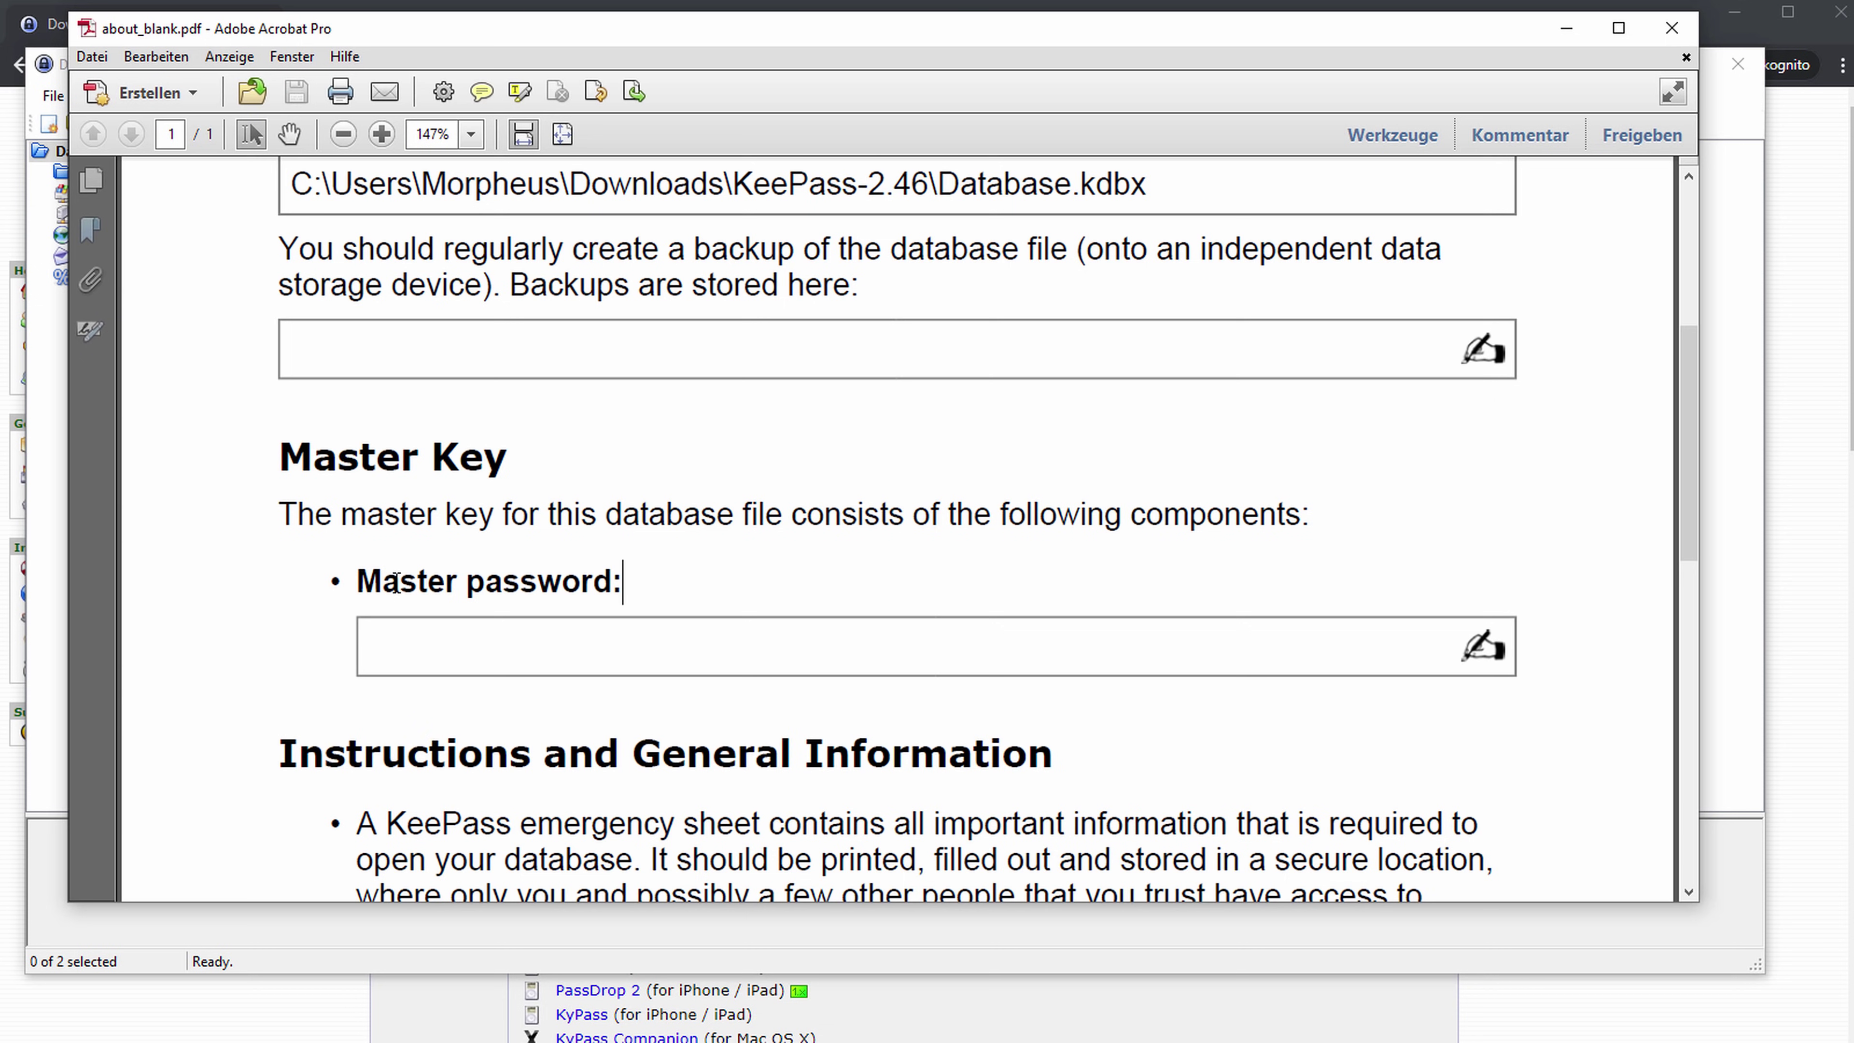
drag(365, 584, 400, 675)
click(328, 645)
scroll(304, 627, down, 5)
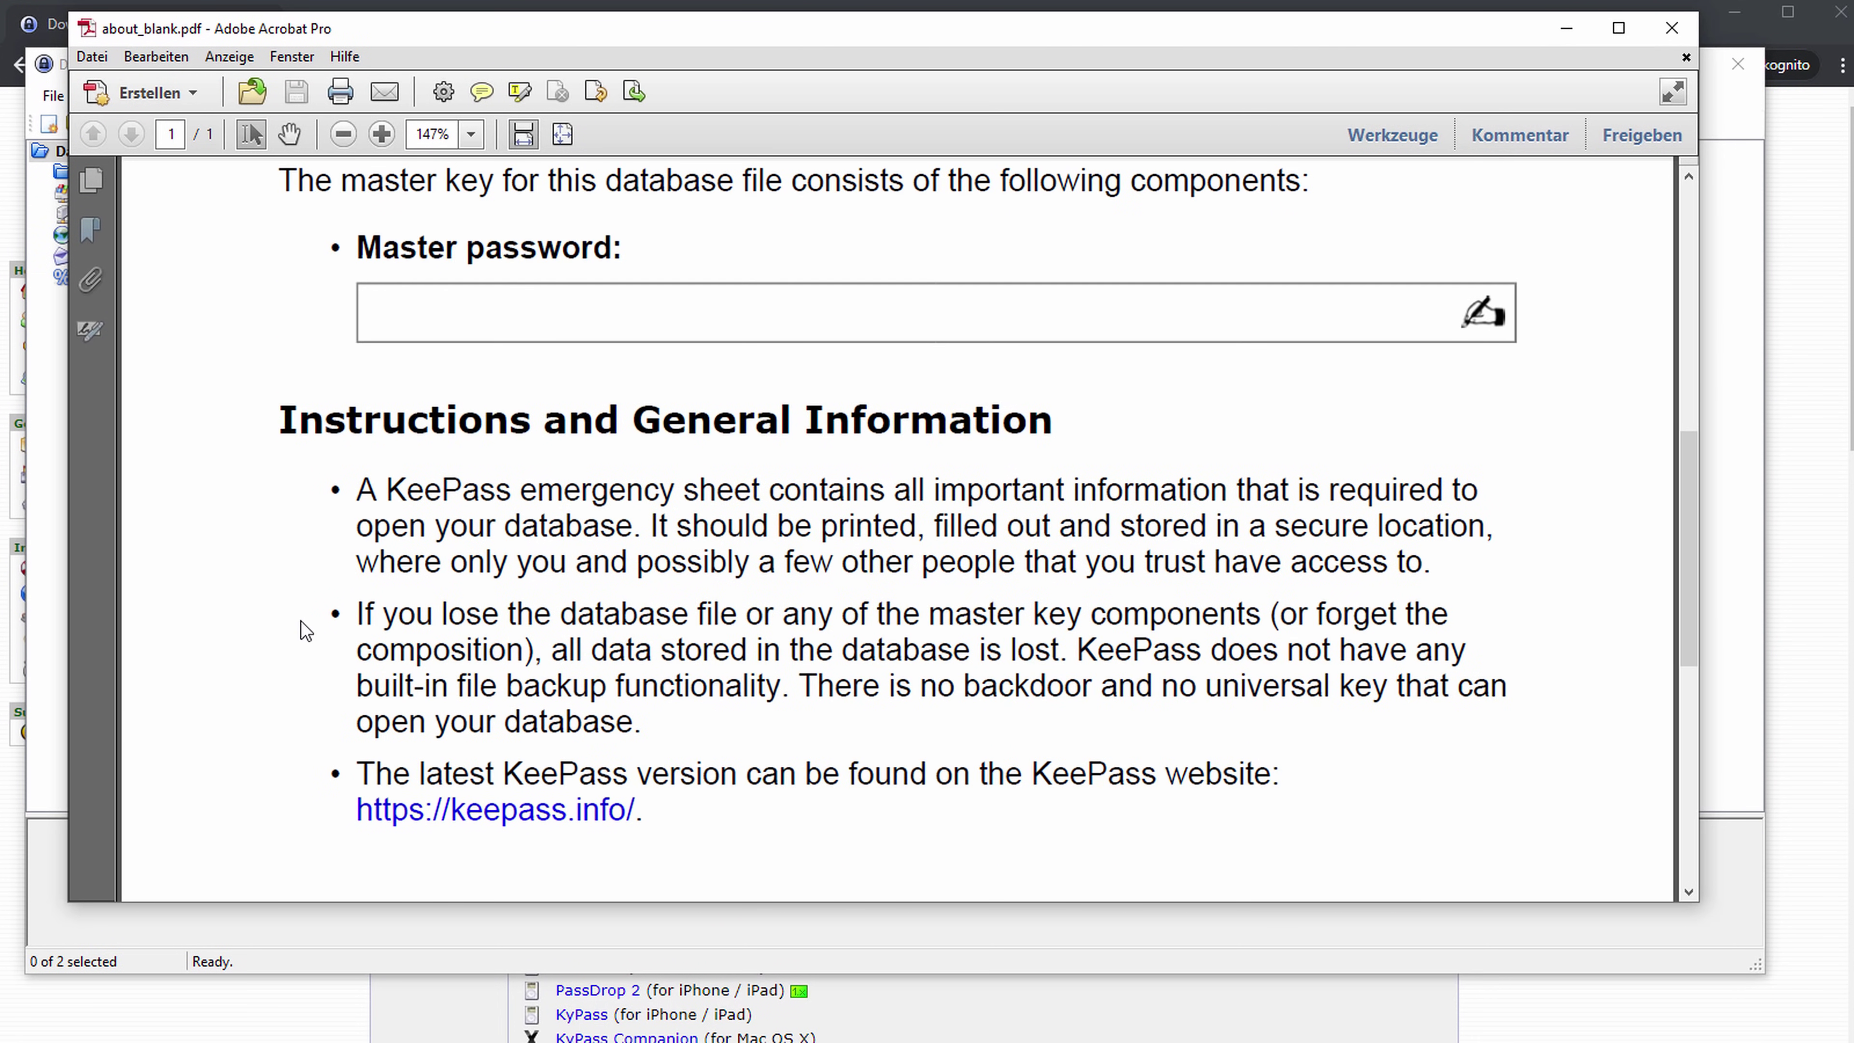
scroll(329, 627, down, 7)
scroll(757, 605, up, 6)
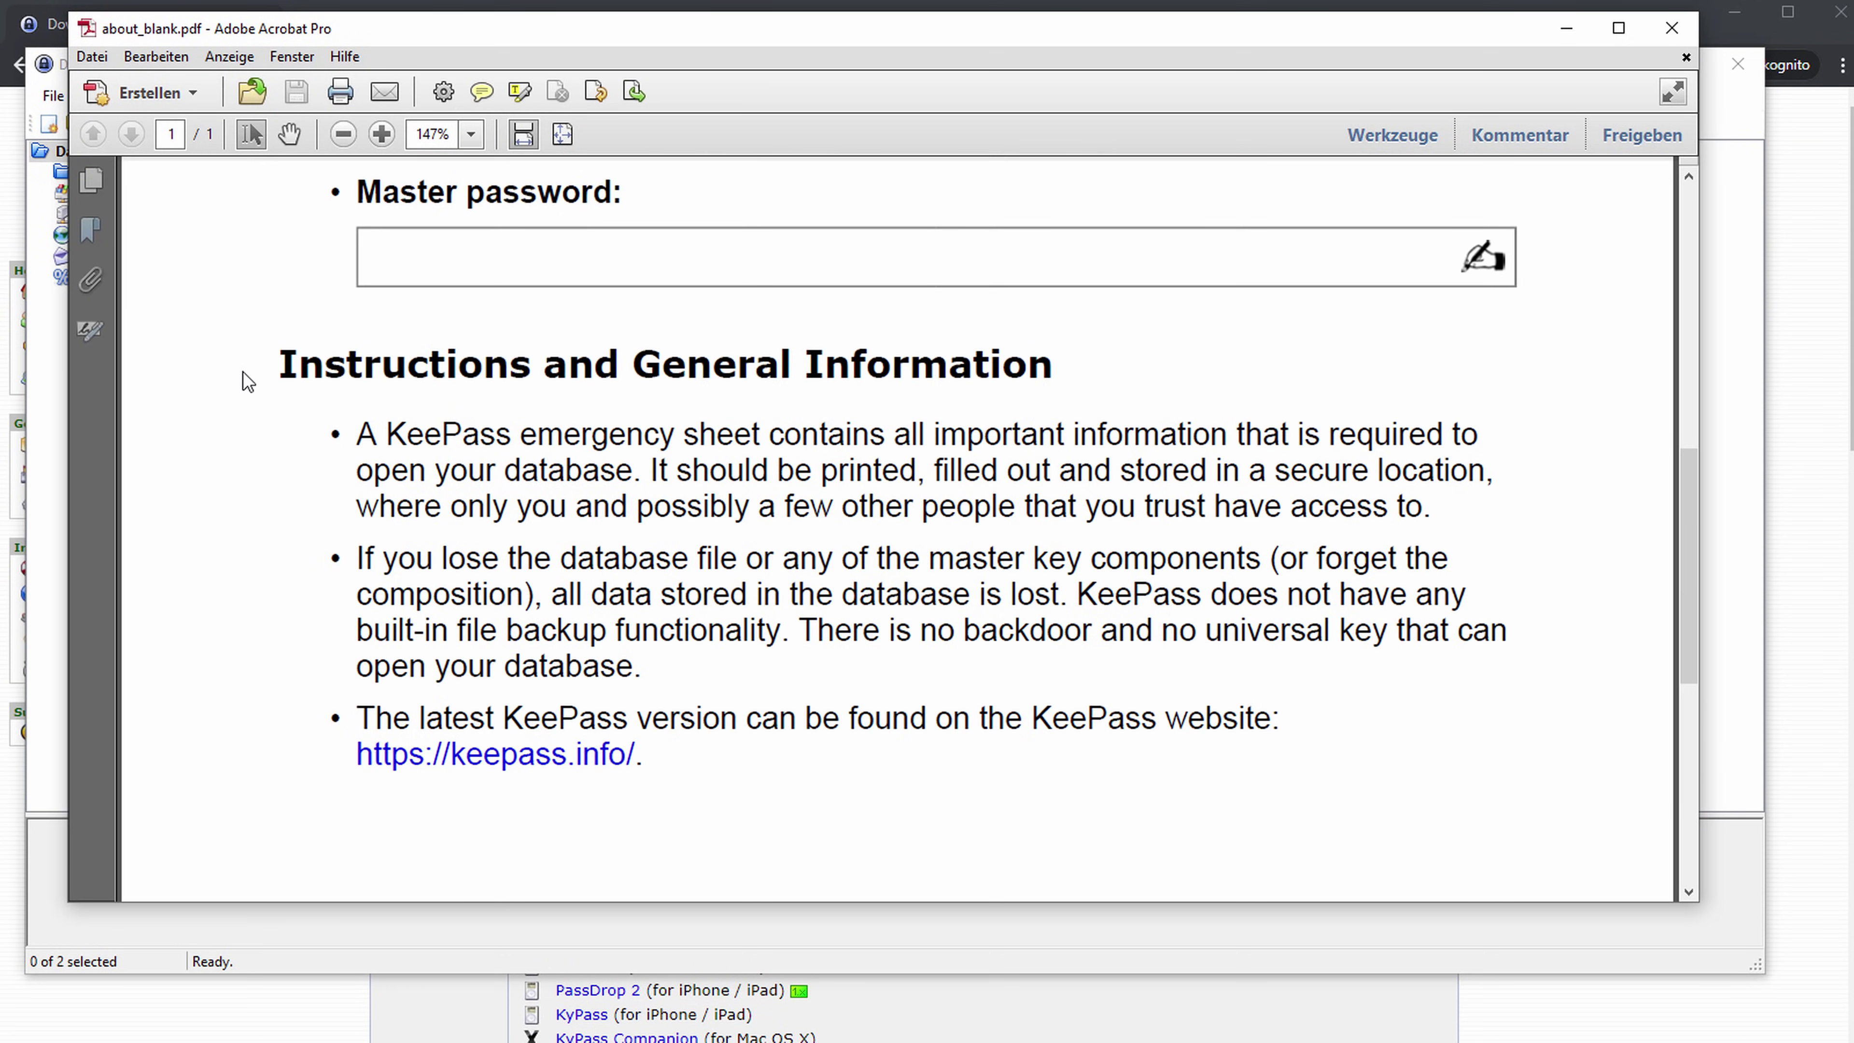
shift+click(970, 595)
click(912, 635)
scroll(489, 556, up, 12)
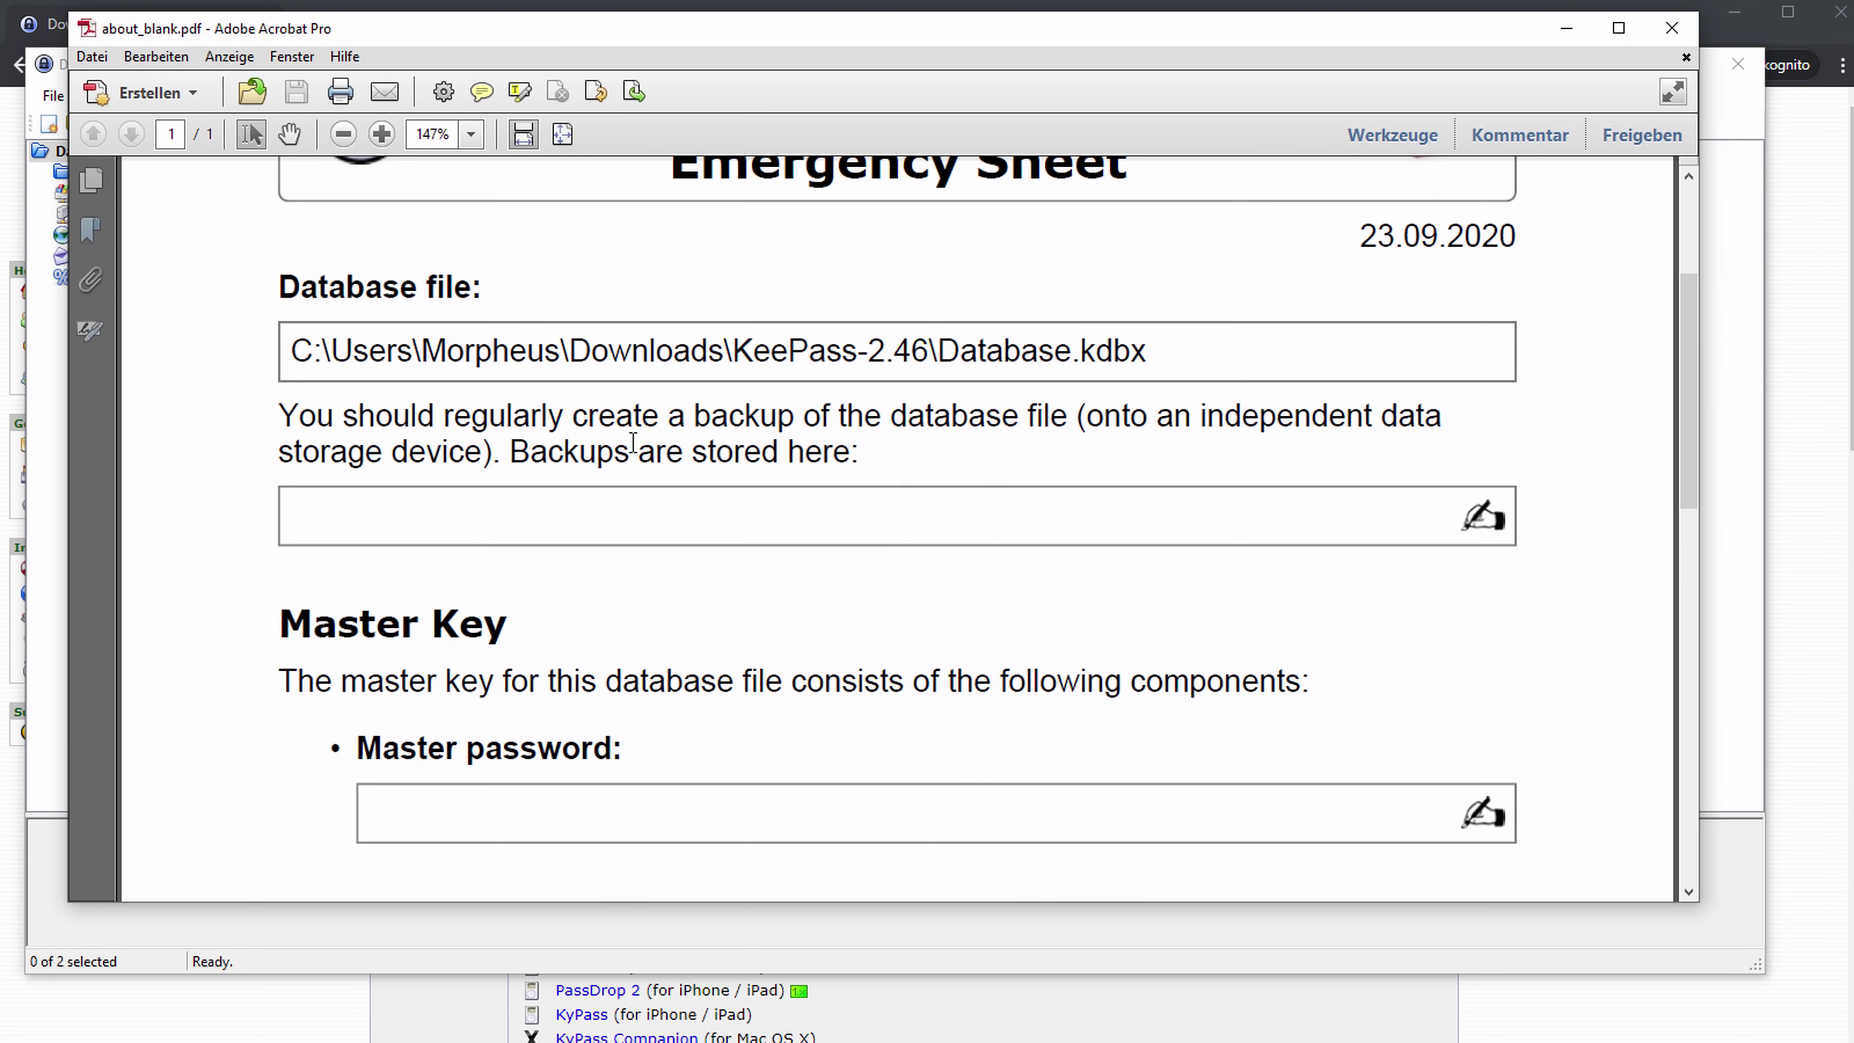
scroll(515, 556, up, 1)
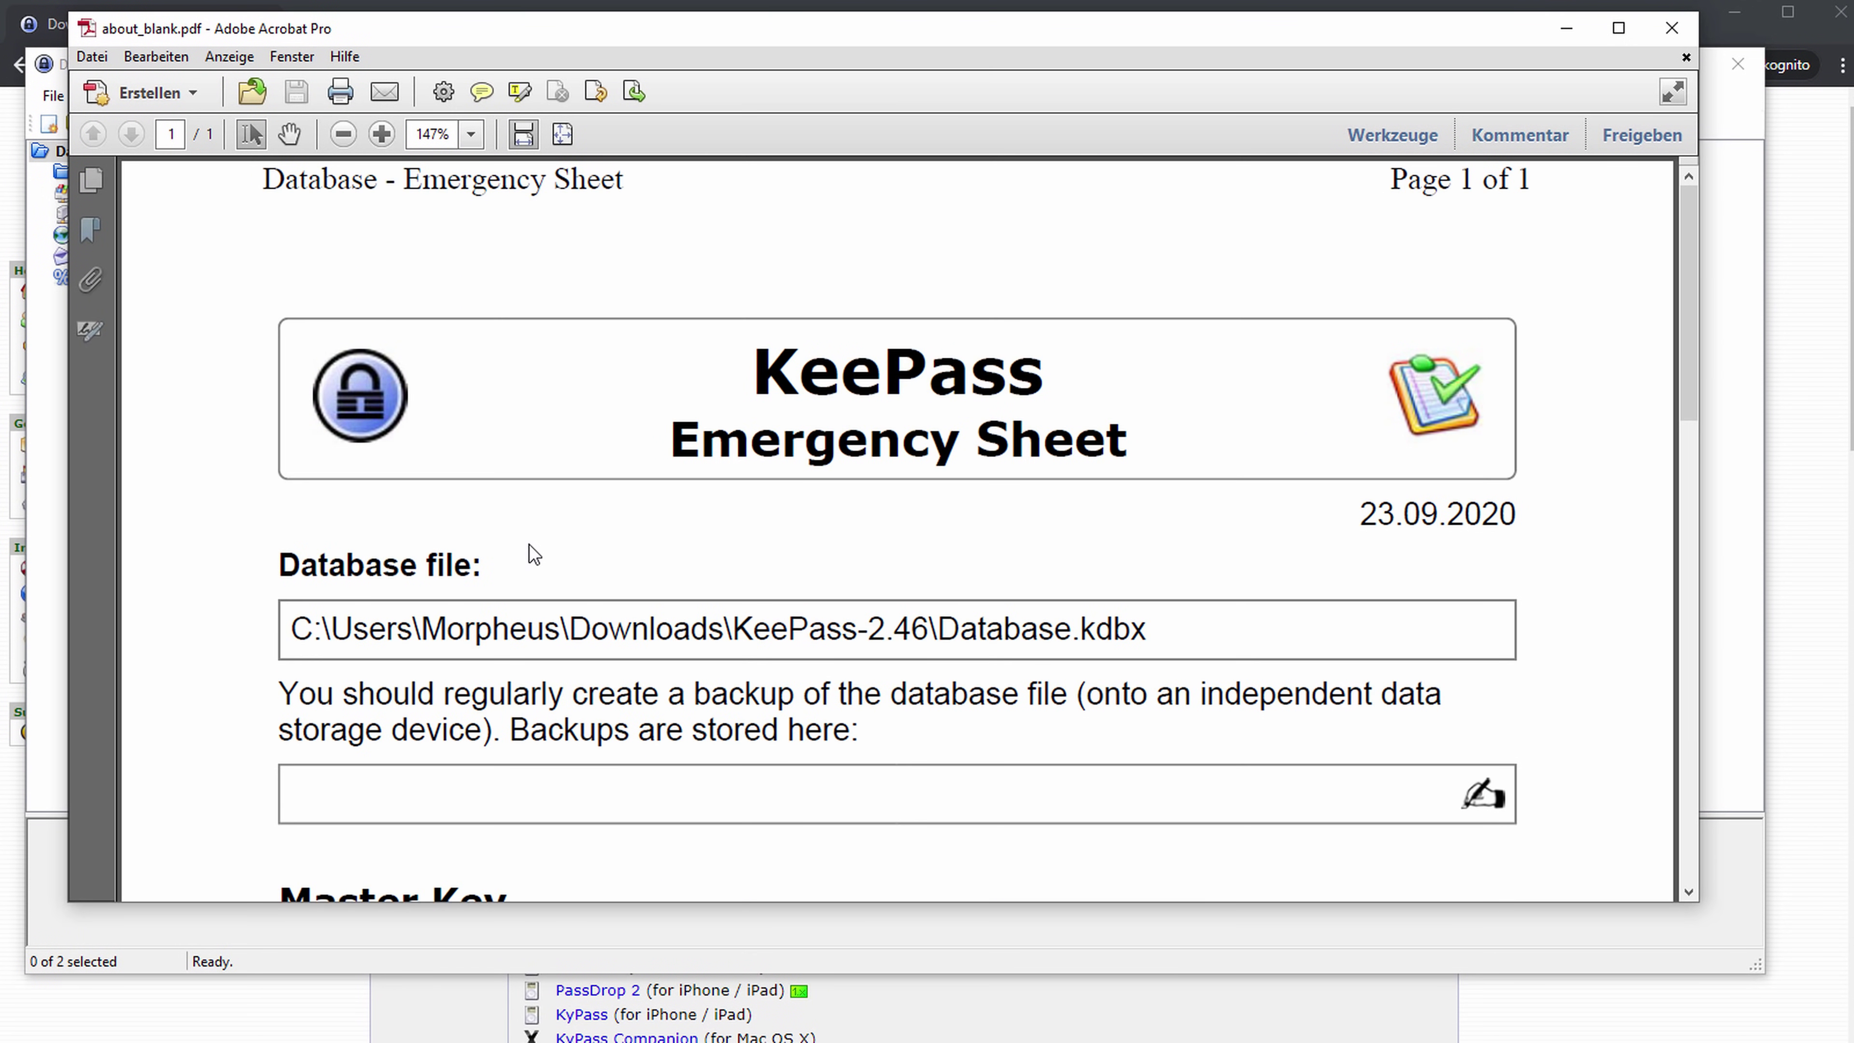
click(1672, 27)
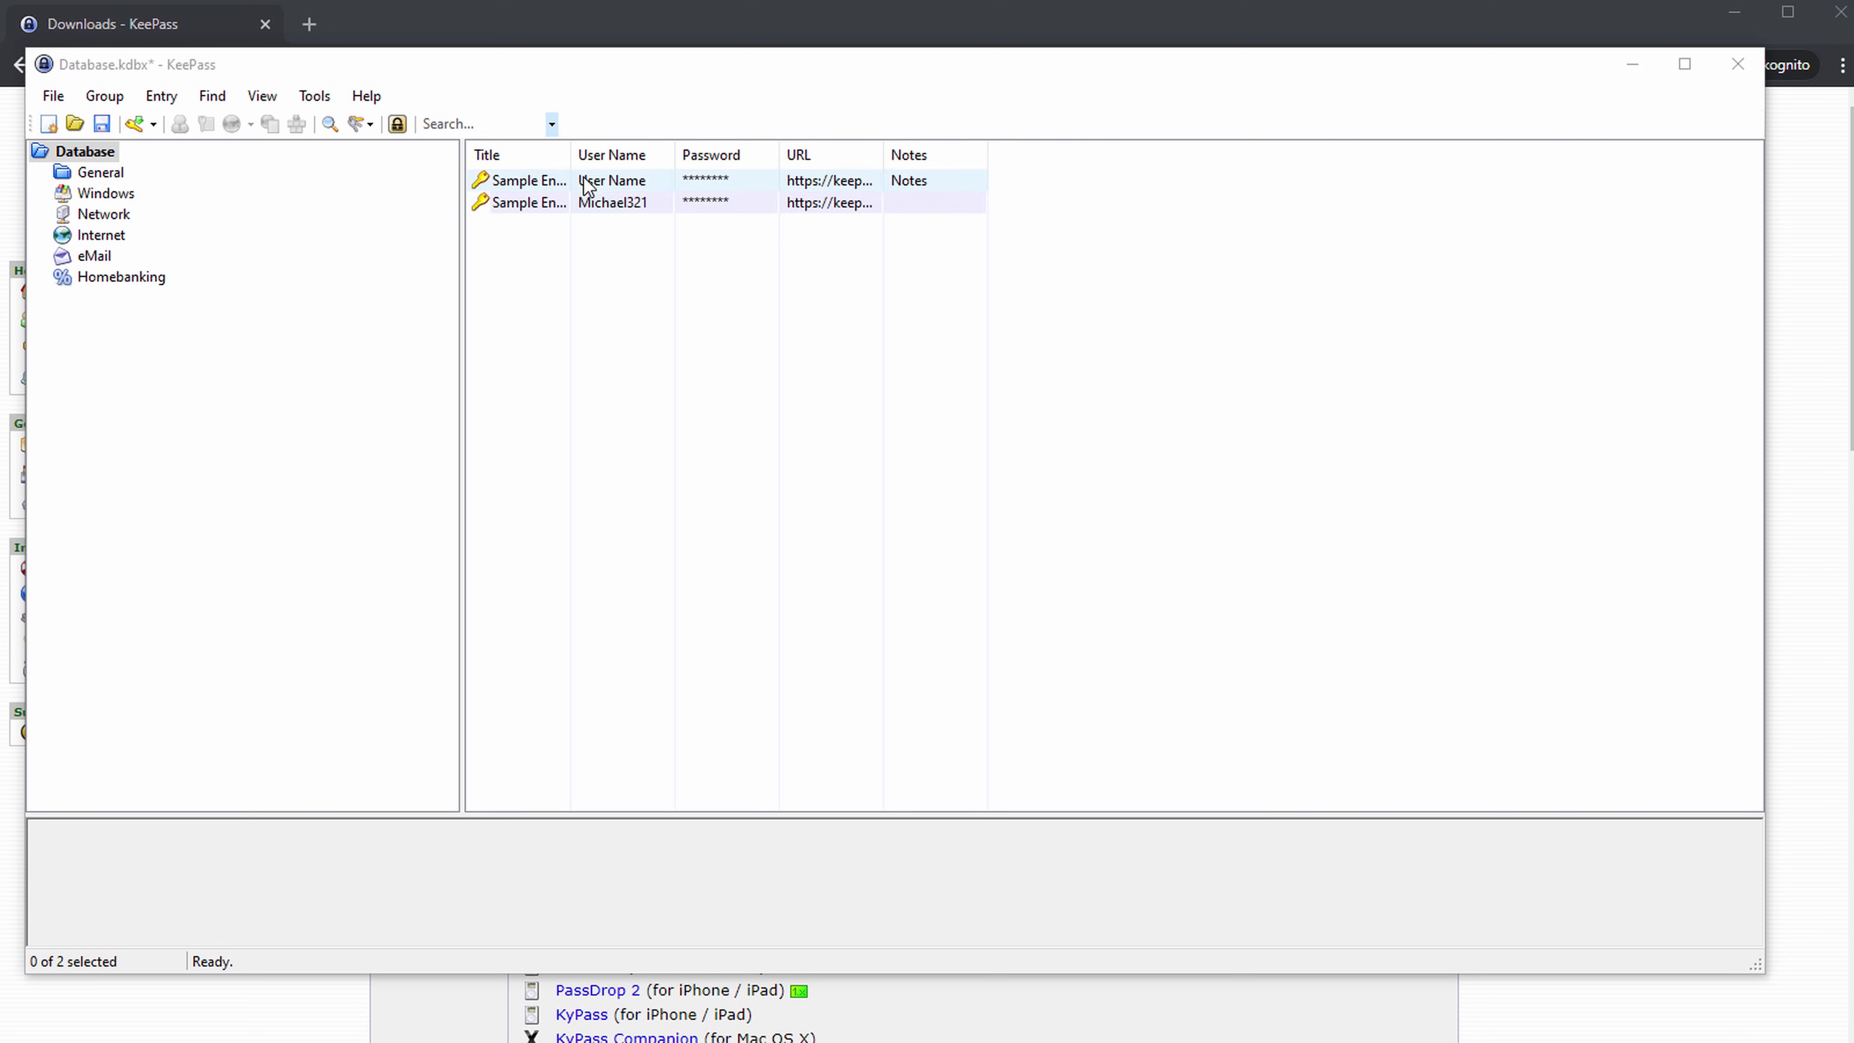
Widen the Title column and inspect the details of Sample Entry and Sample Entry #2.
drag(570, 154, 797, 153)
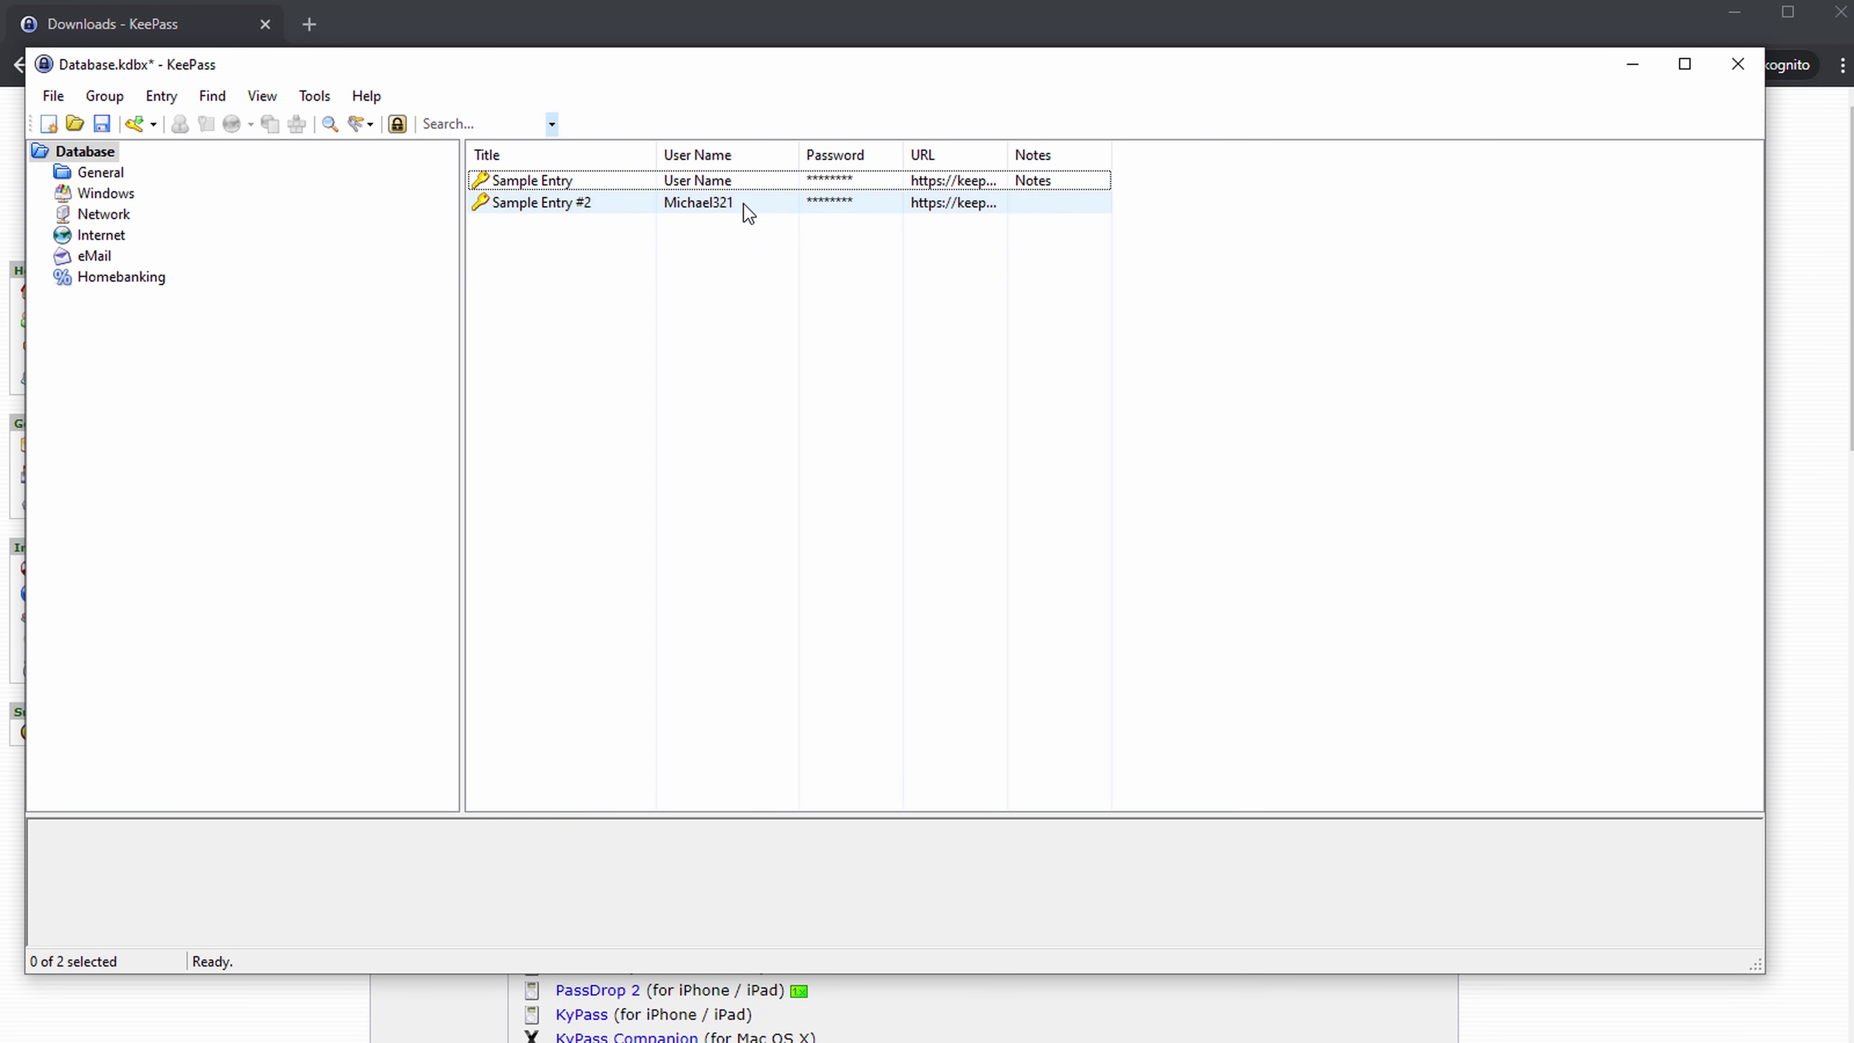
click(870, 181)
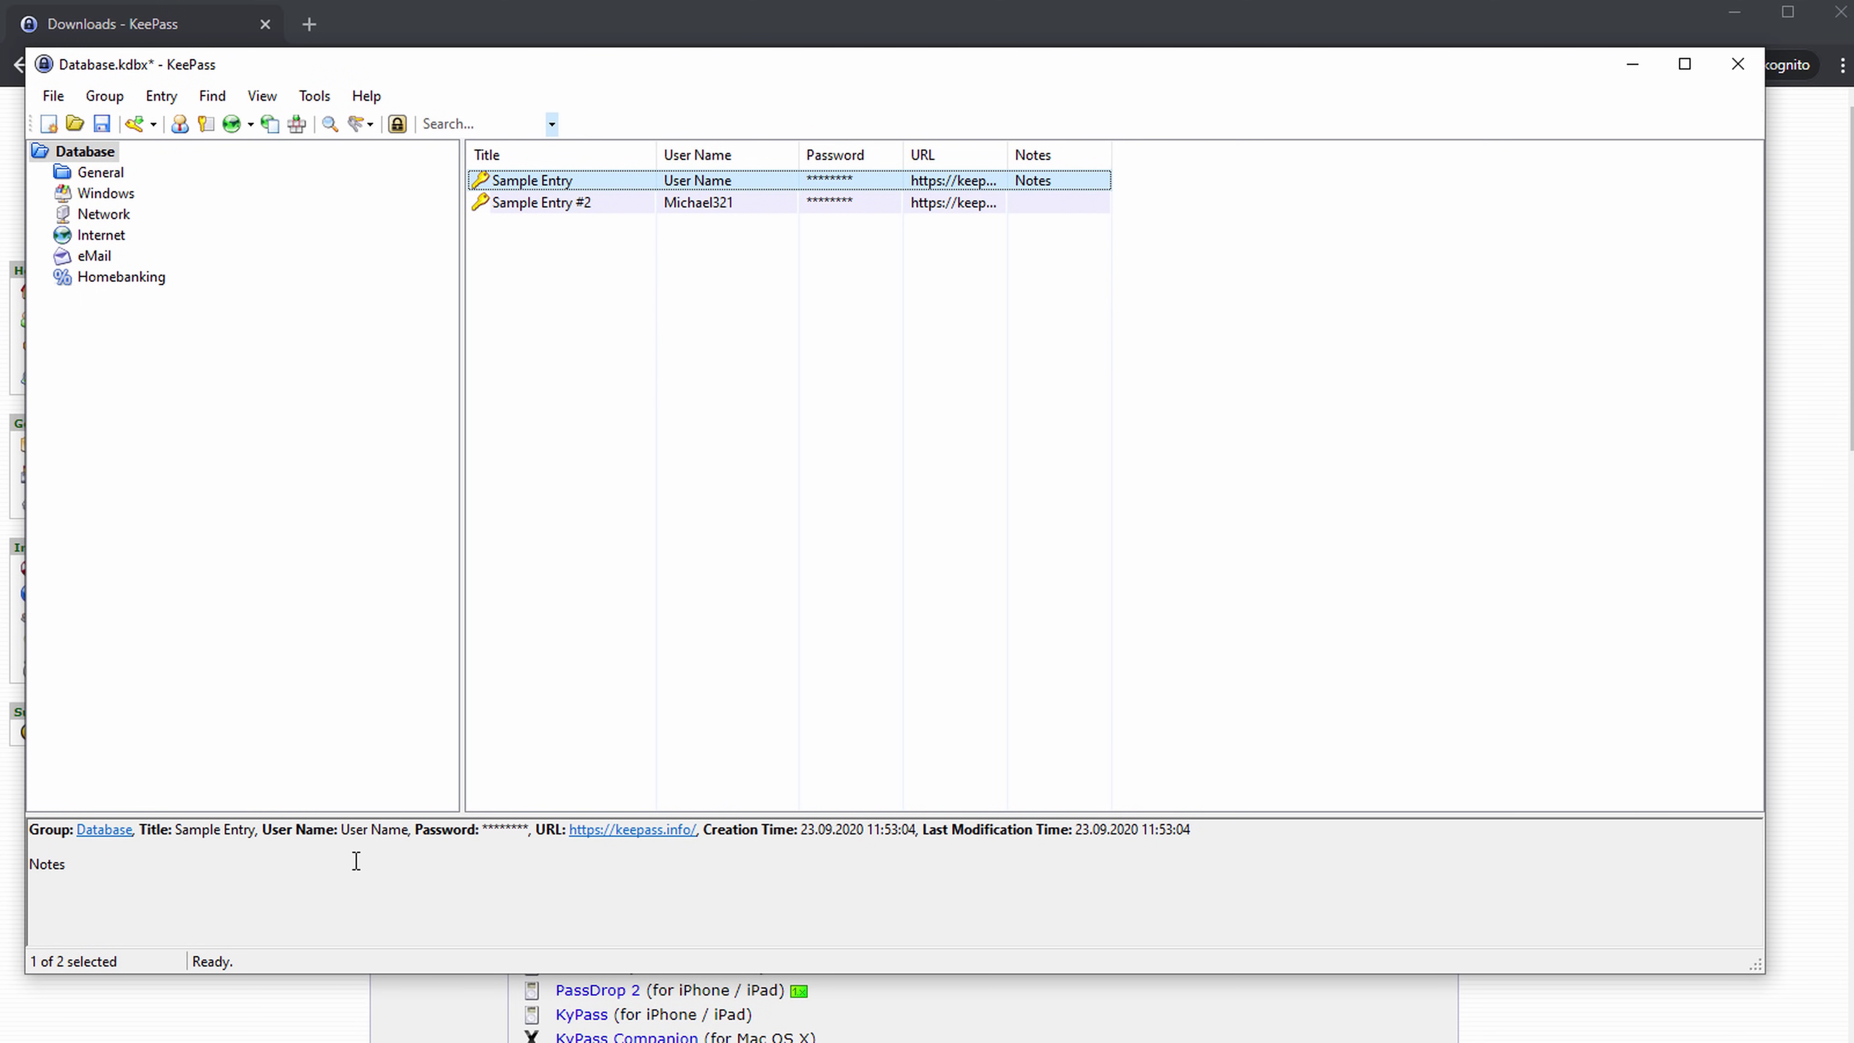
drag(257, 830, 29, 830)
click(489, 829)
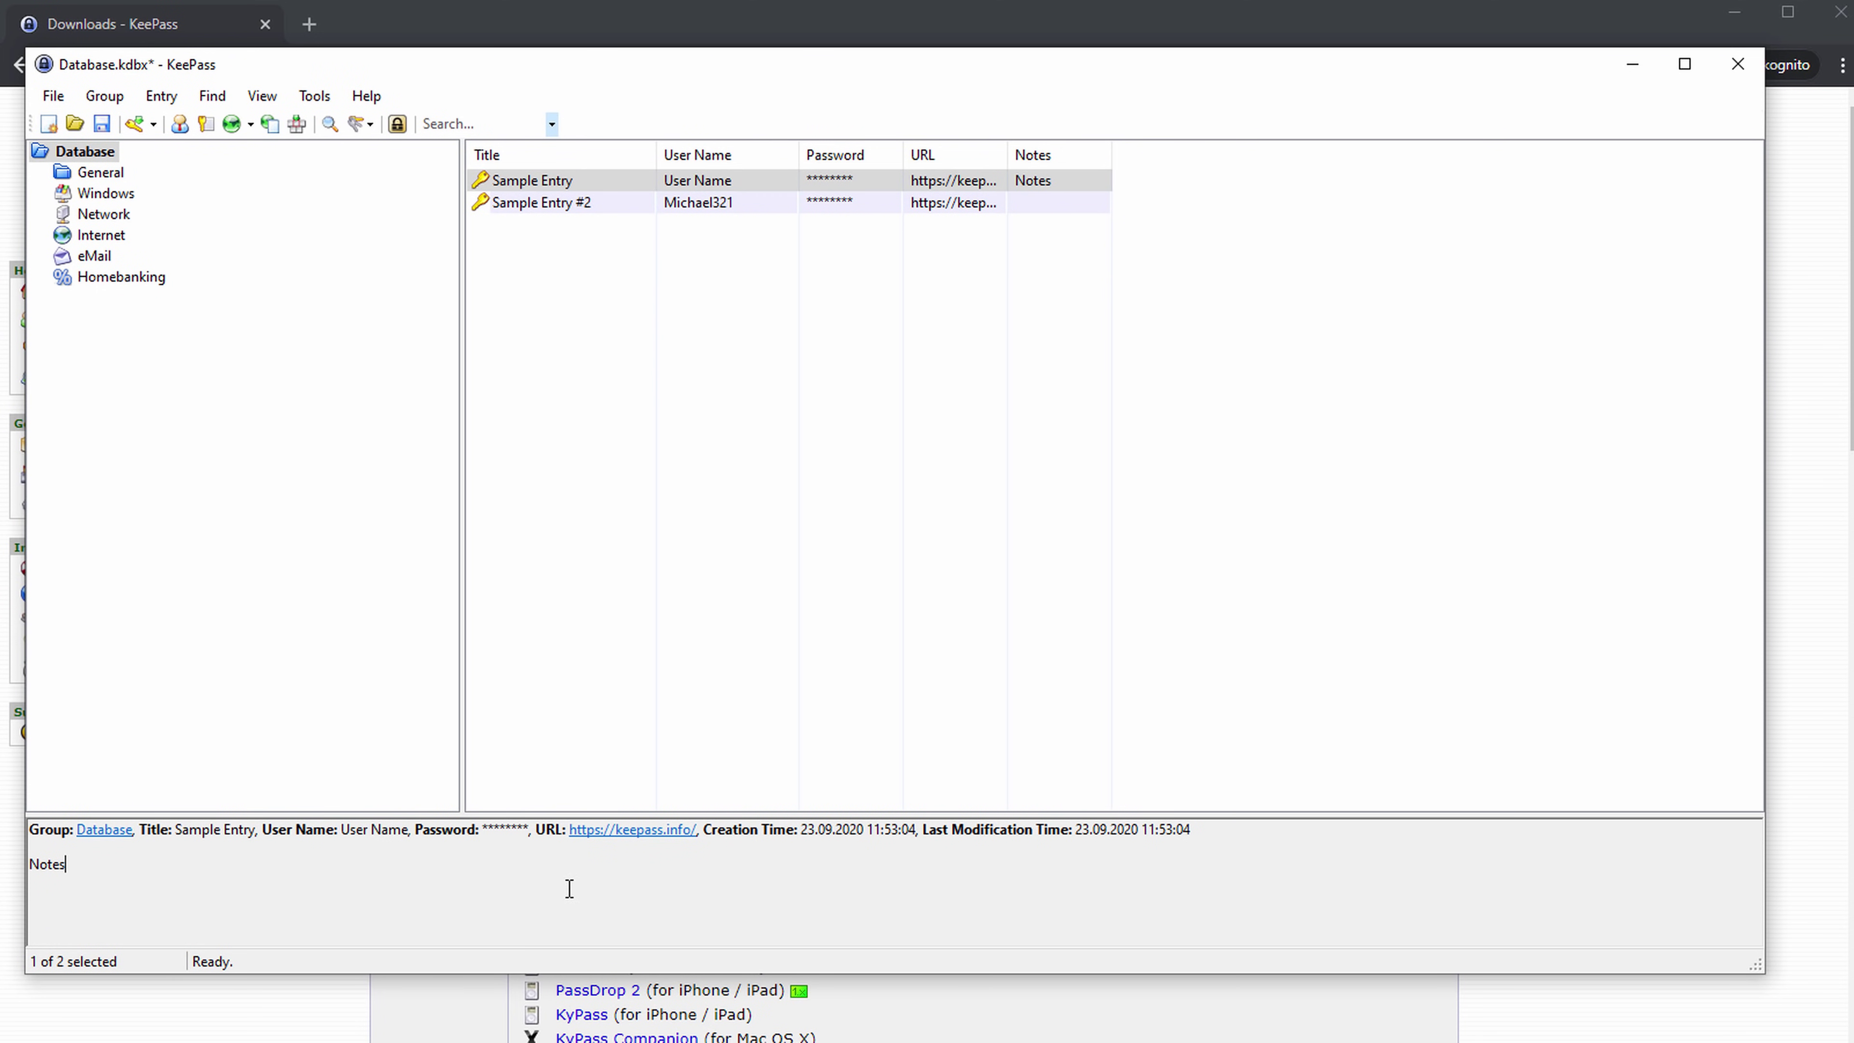
click(857, 205)
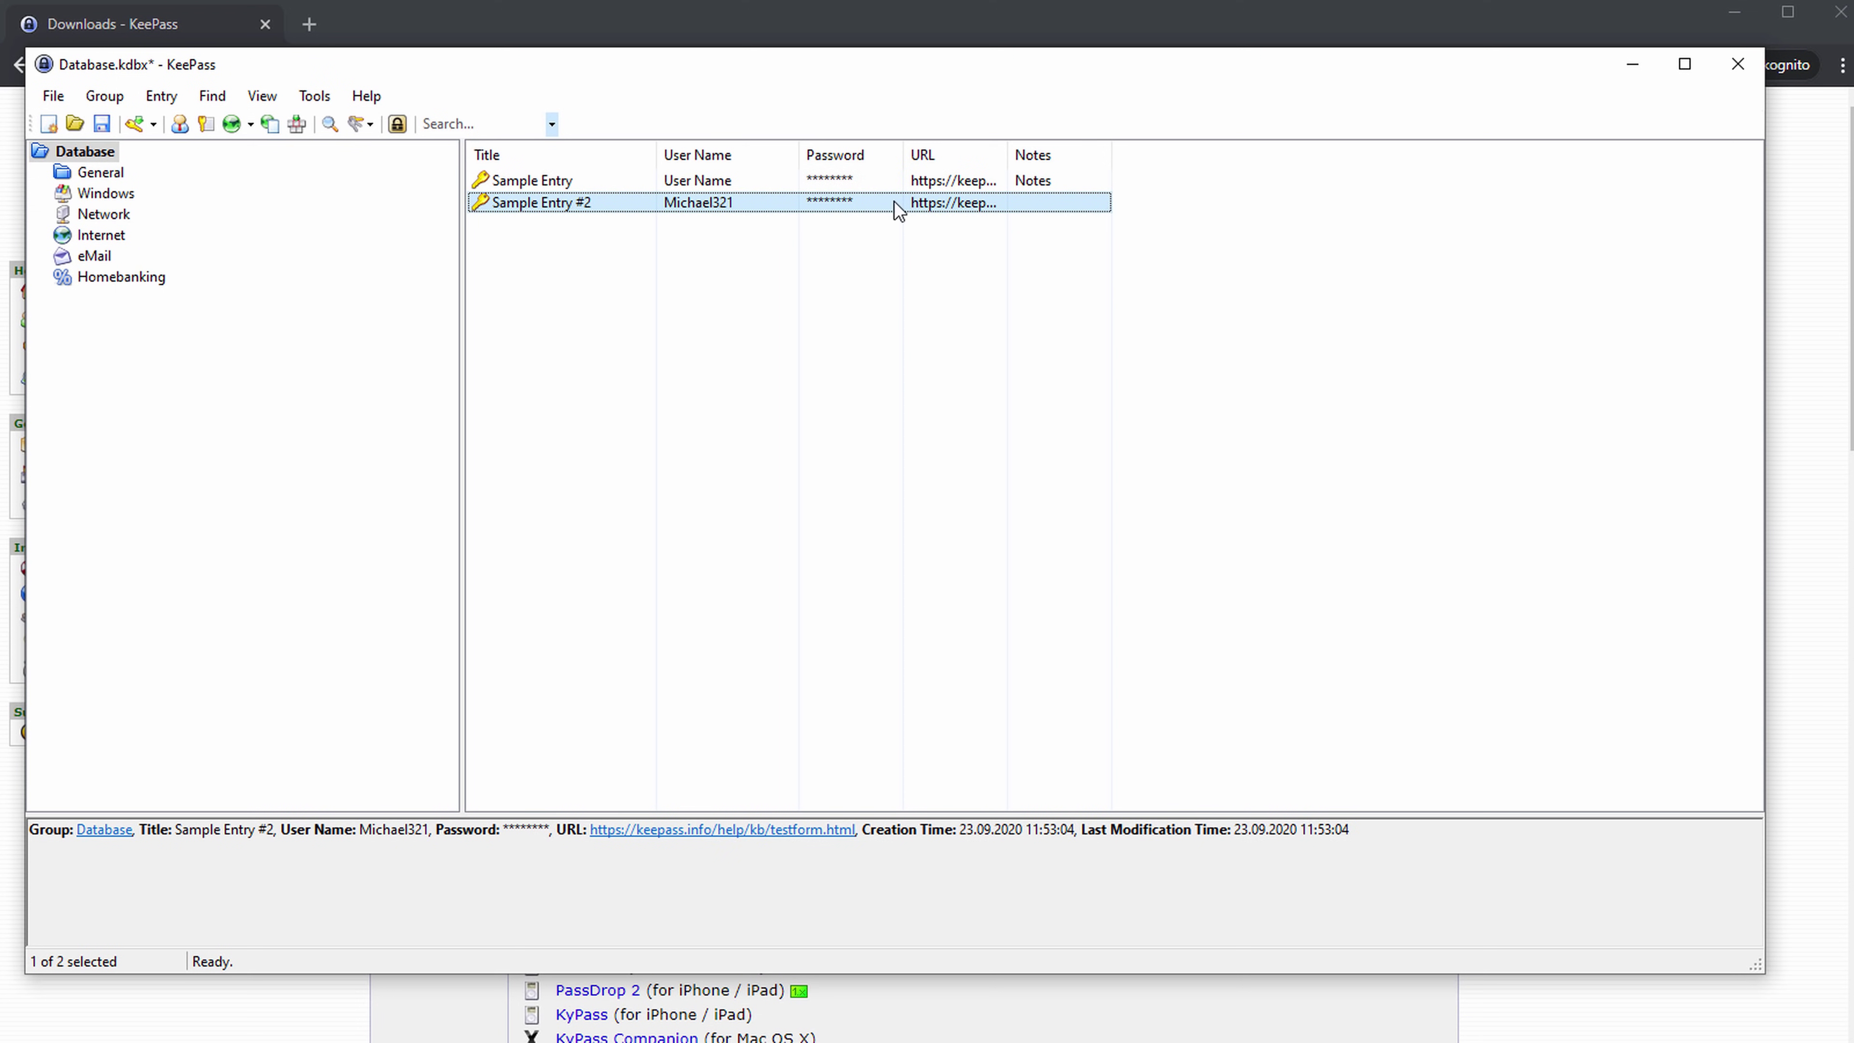
click(861, 182)
Copy Sample Entry's password and bring up a blank Notepad window, moved slightly higher.
right_click(847, 188)
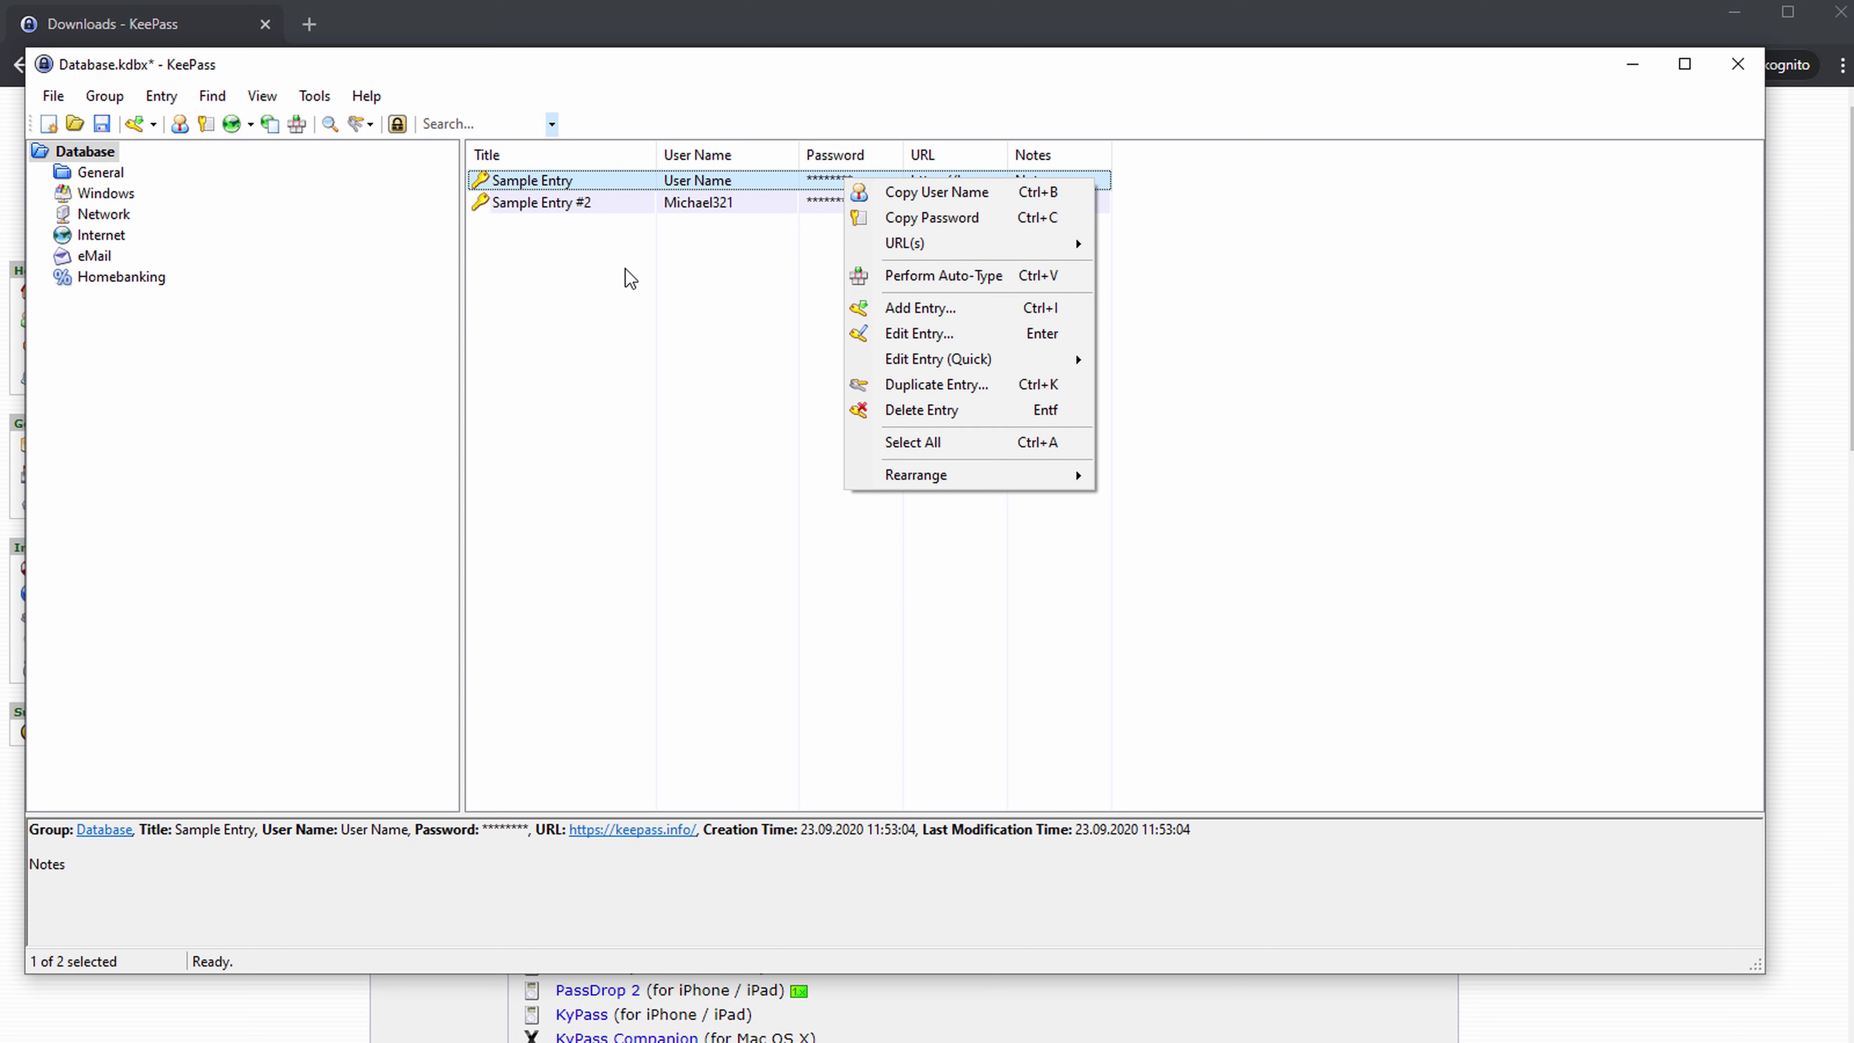
click(960, 215)
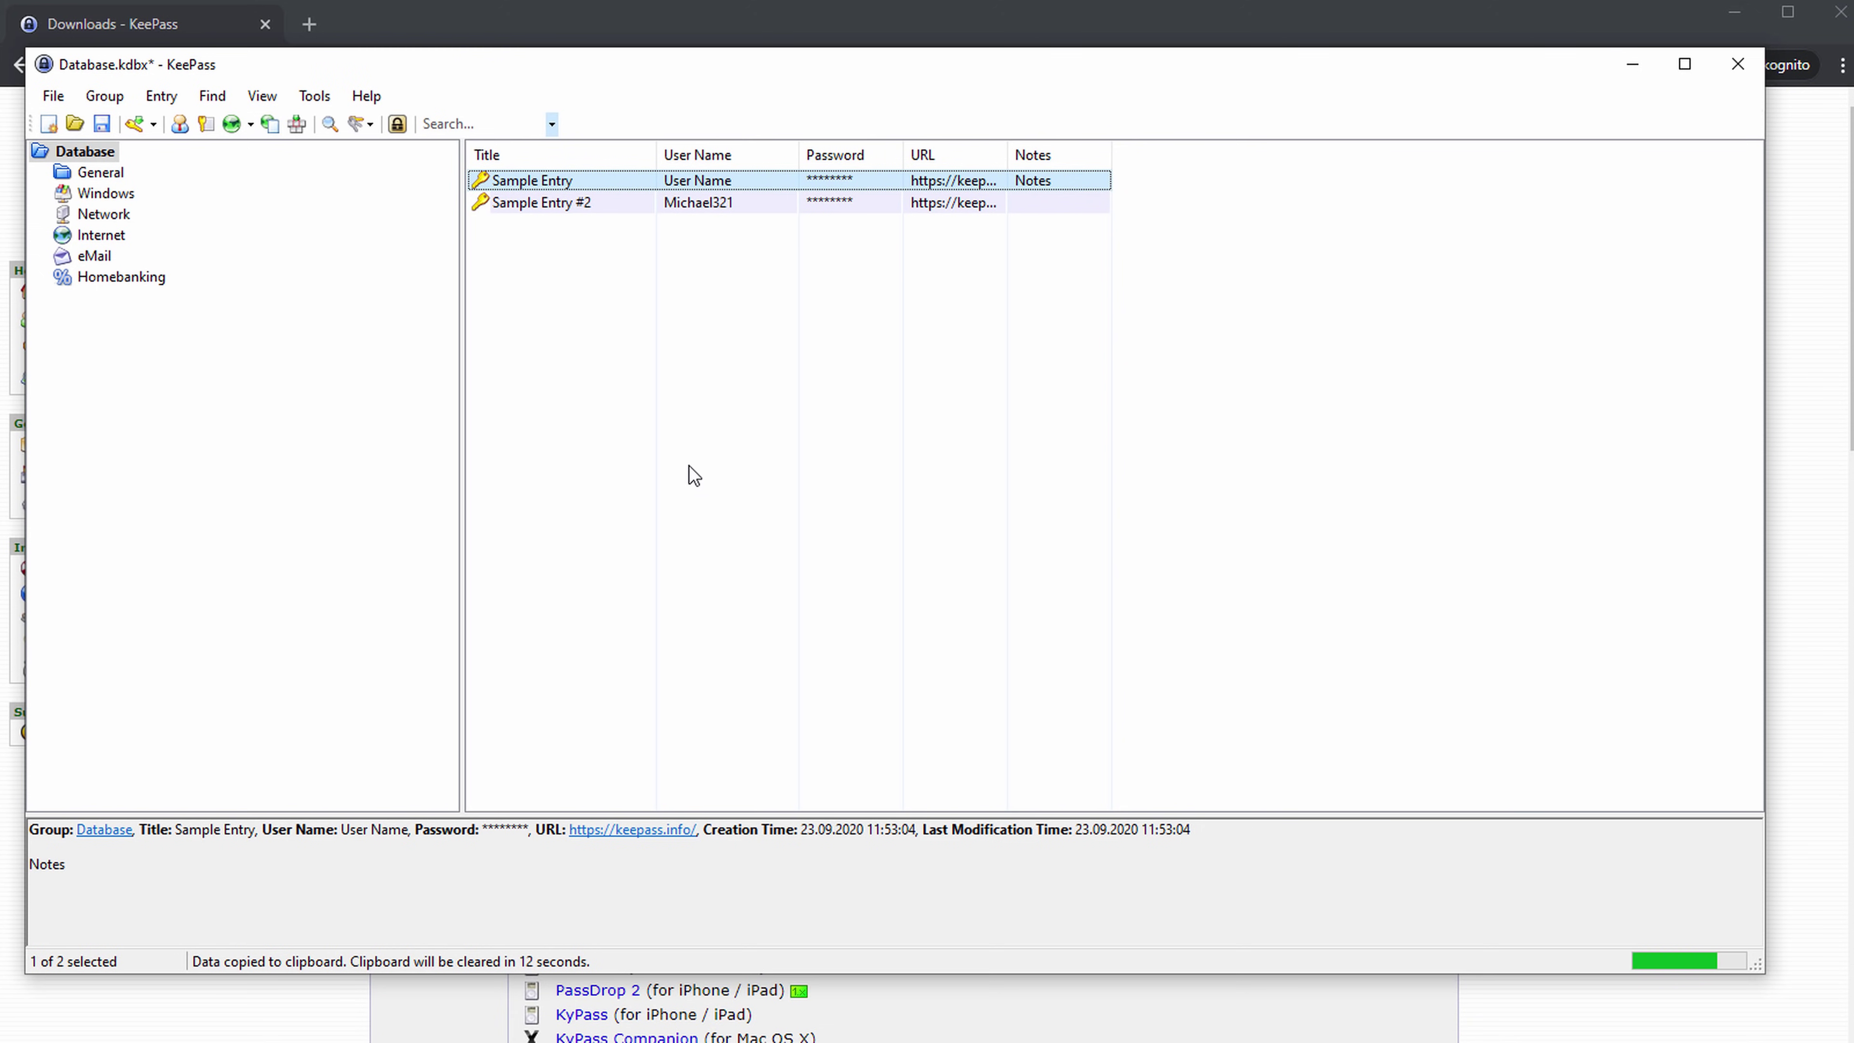
key(alt+Tab)
drag(726, 288, 725, 234)
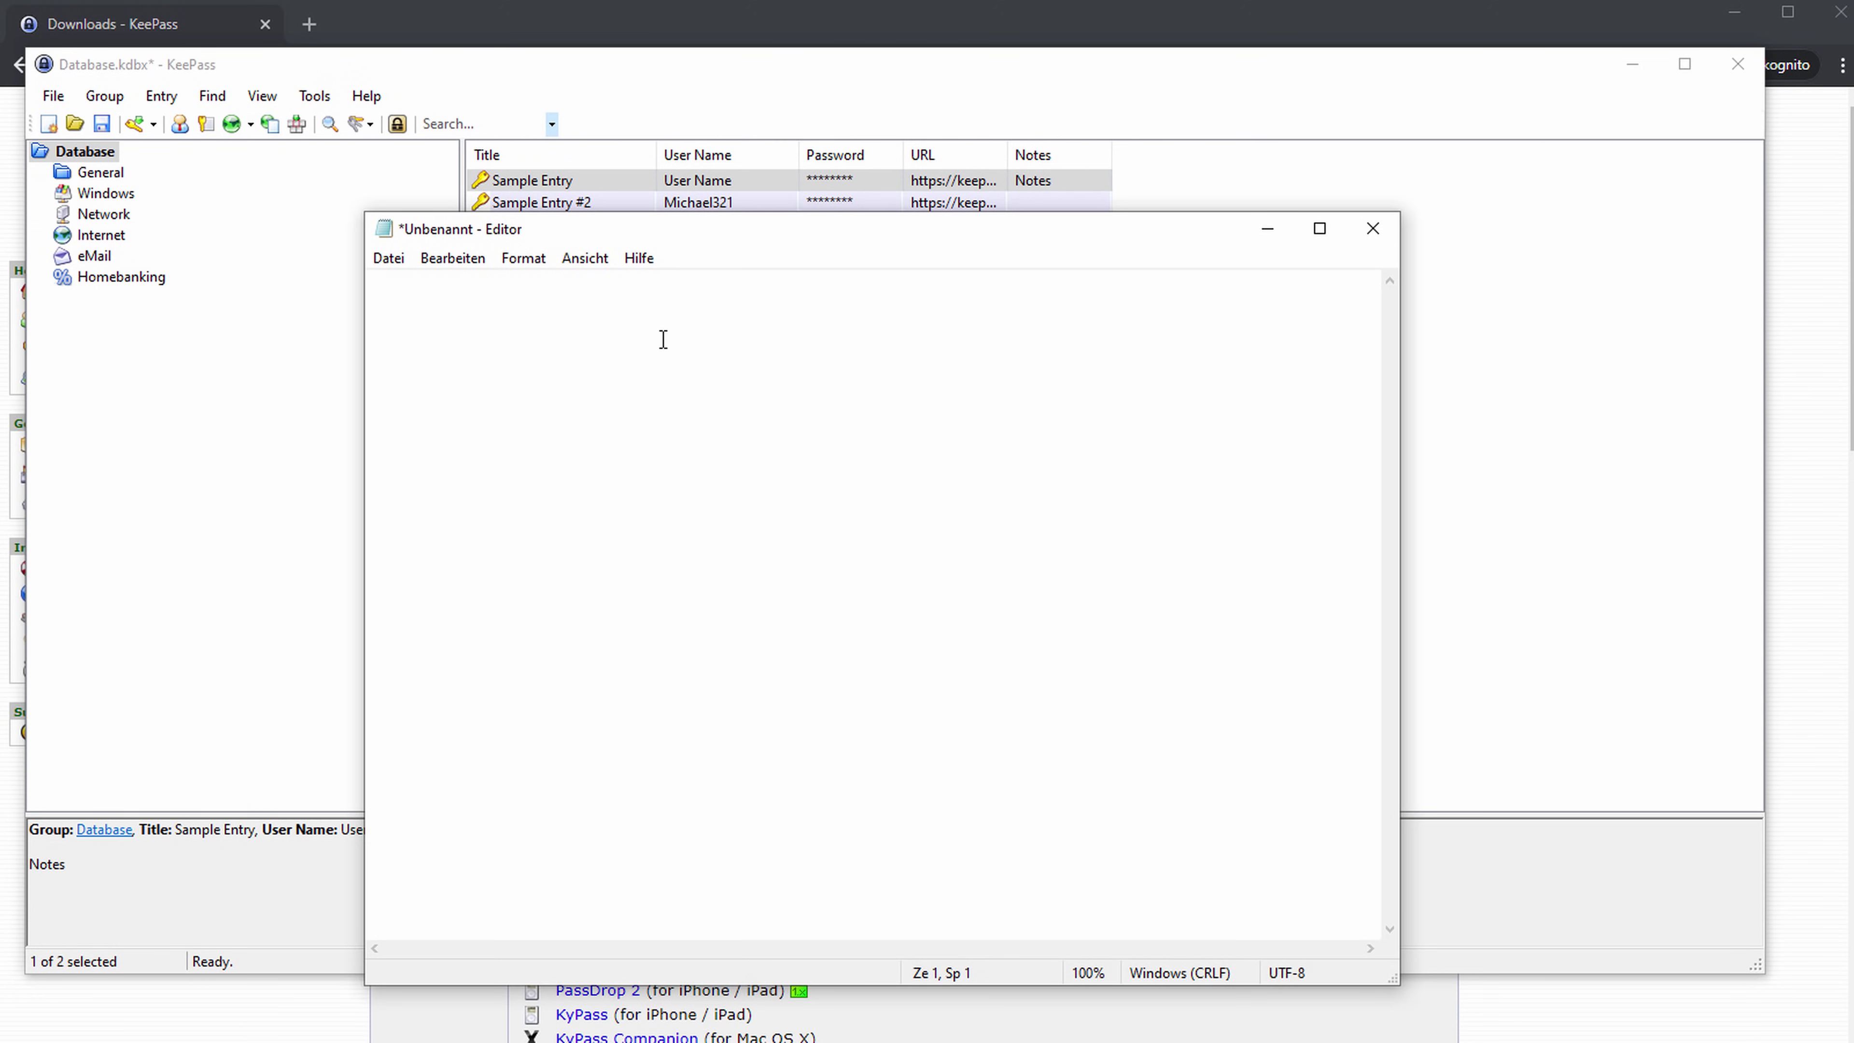
Copy Sample Entry's password again and paste it into Notepad, revealing 'Password'.
right_click(959, 182)
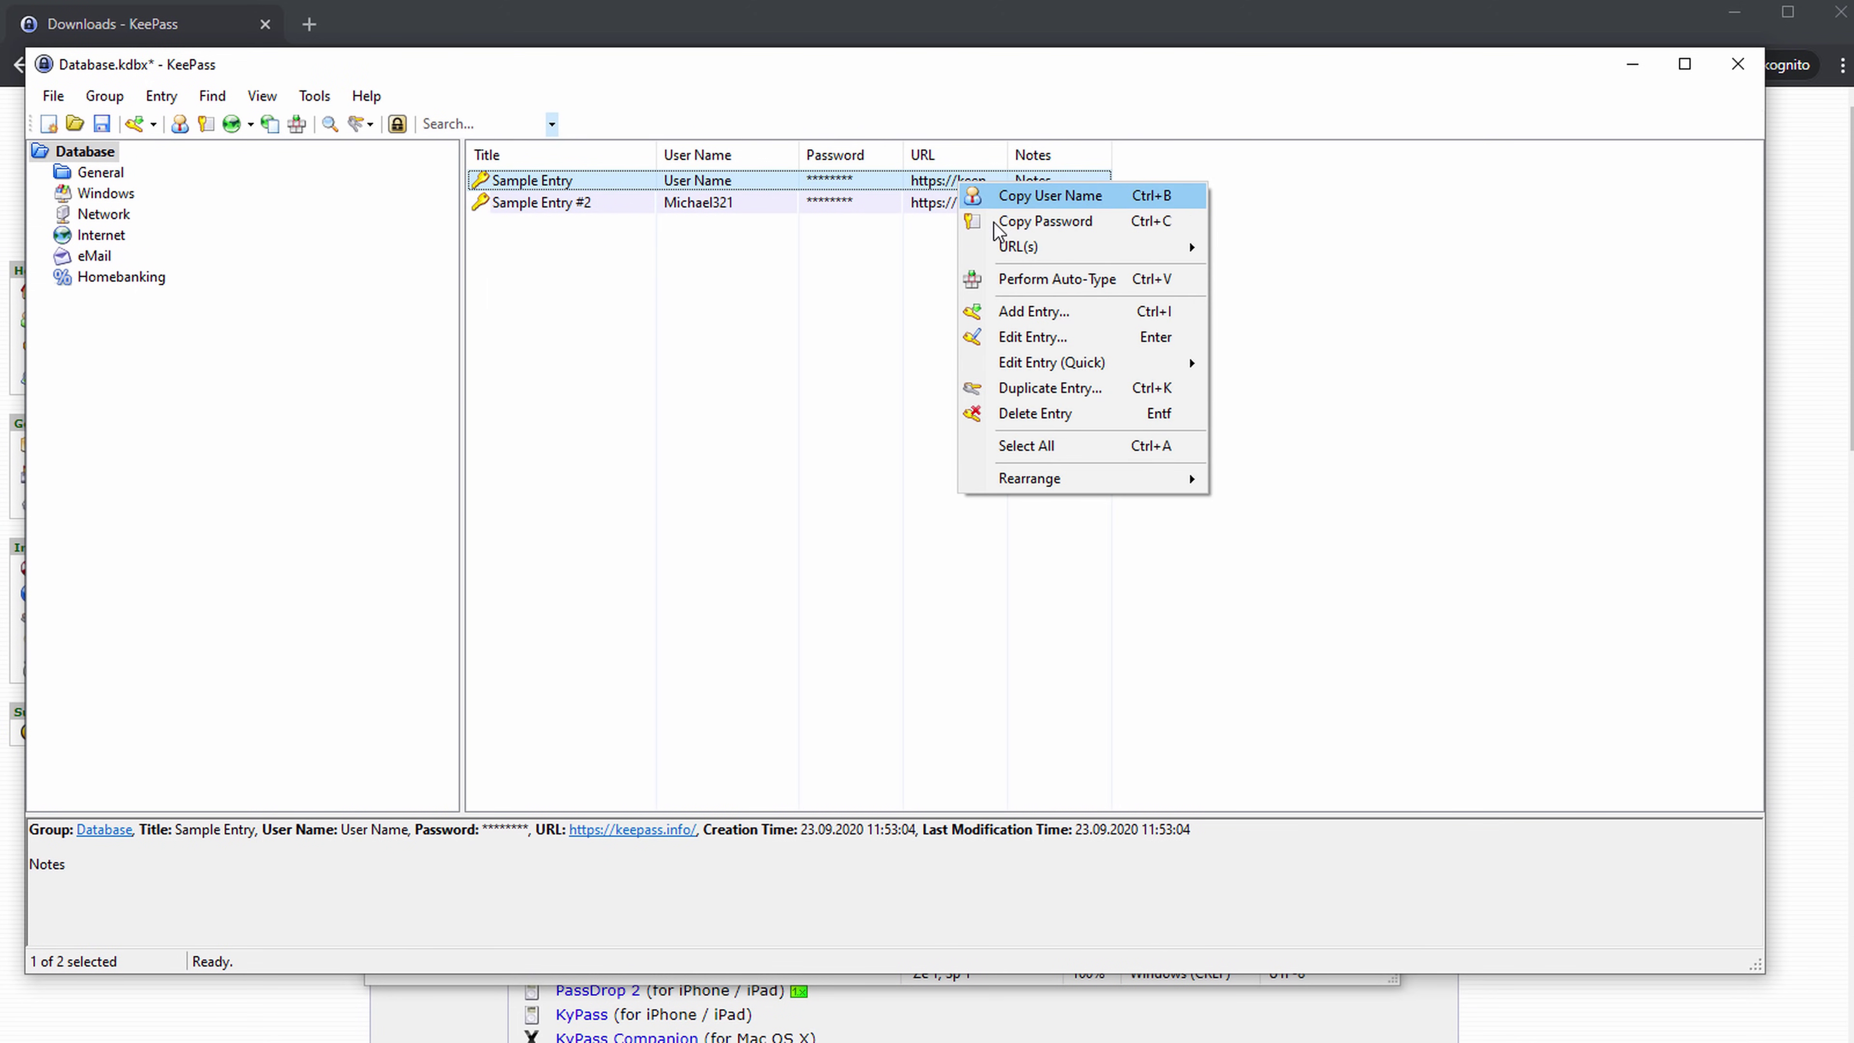
click(1040, 224)
key(alt+Tab)
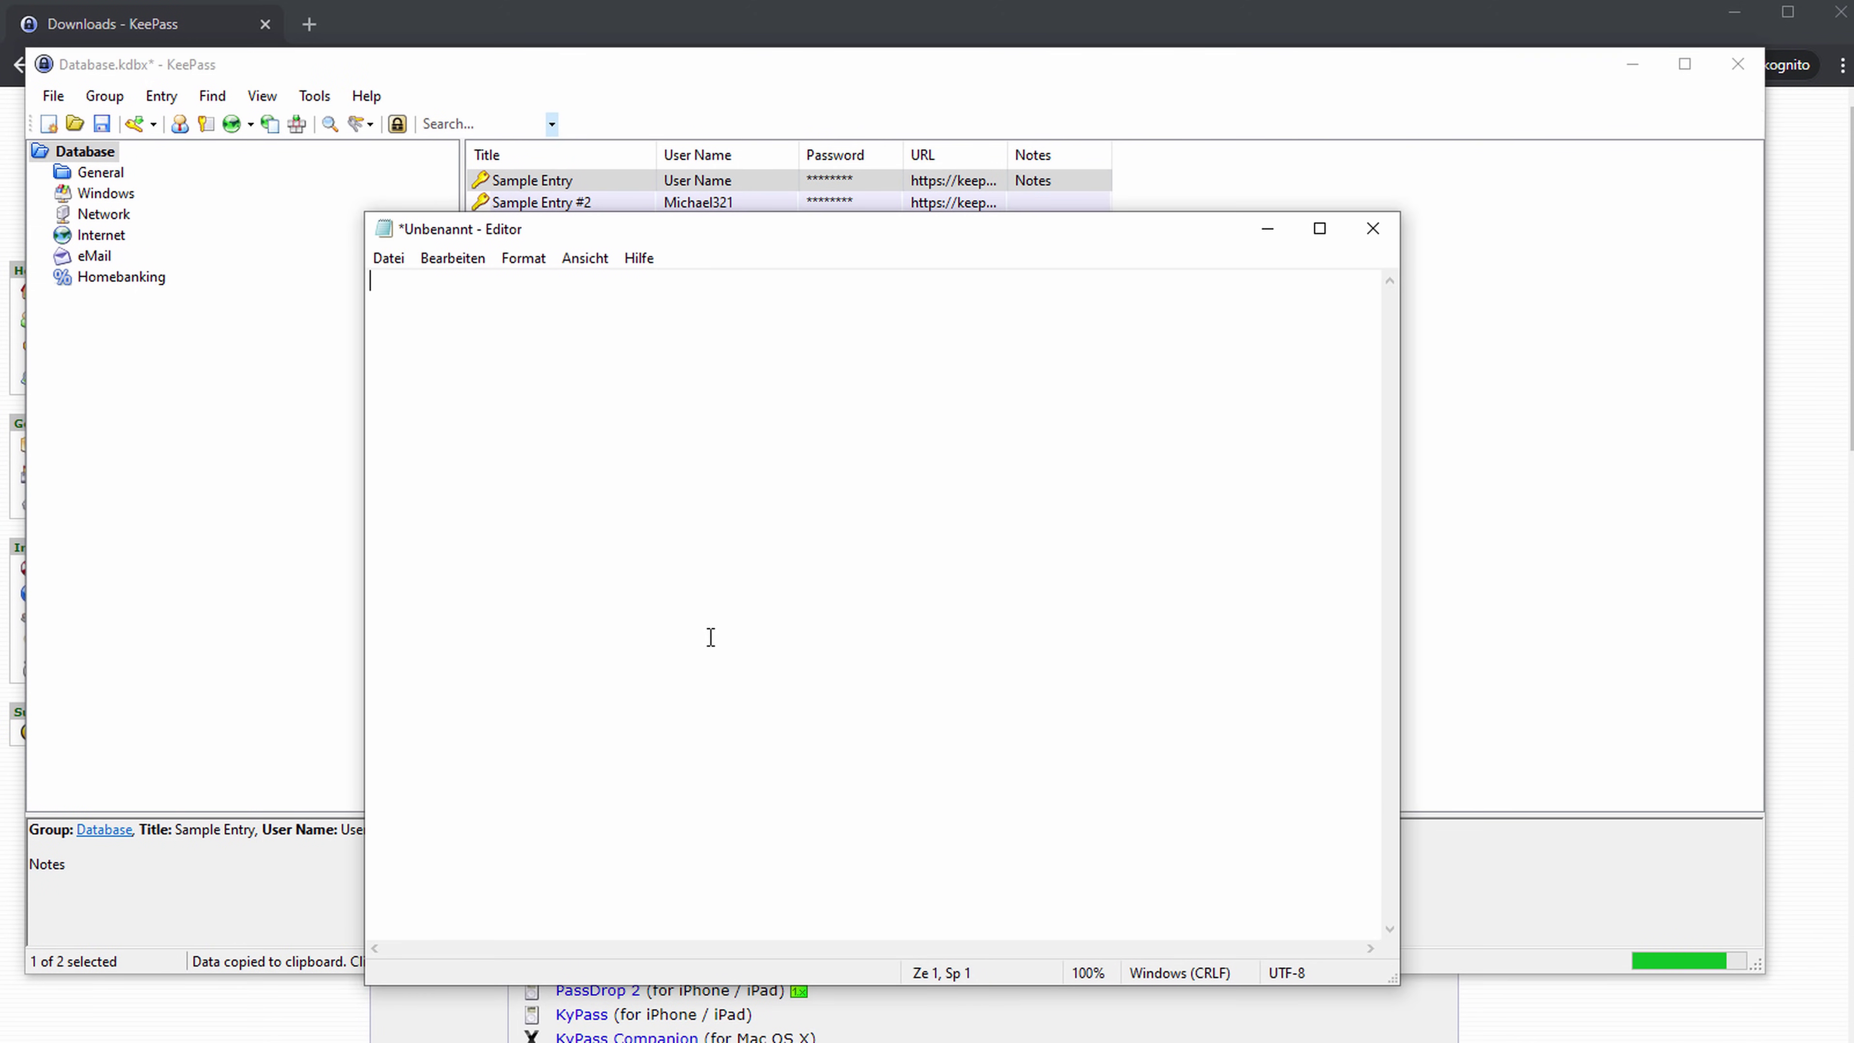
key(ctrl+v)
key(ctrl+v)
key(Return)
key(ctrl+v)
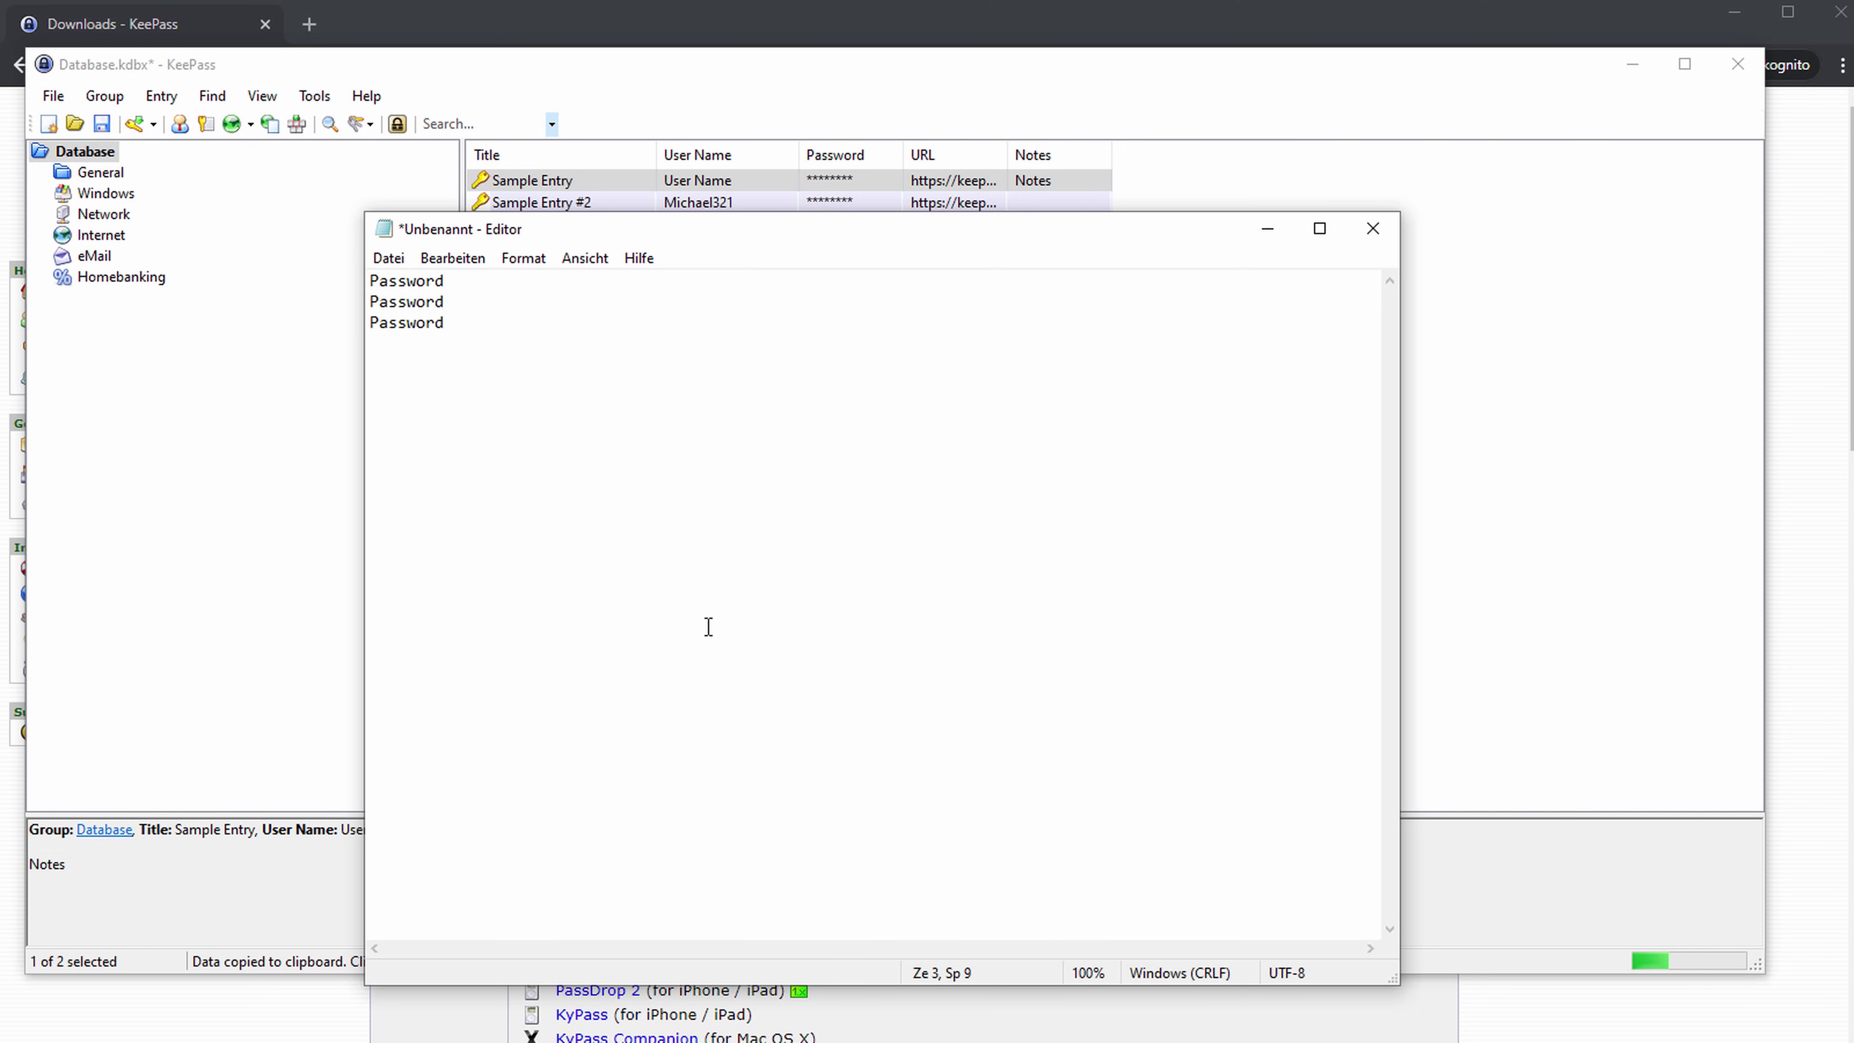
key(ctrl+z)
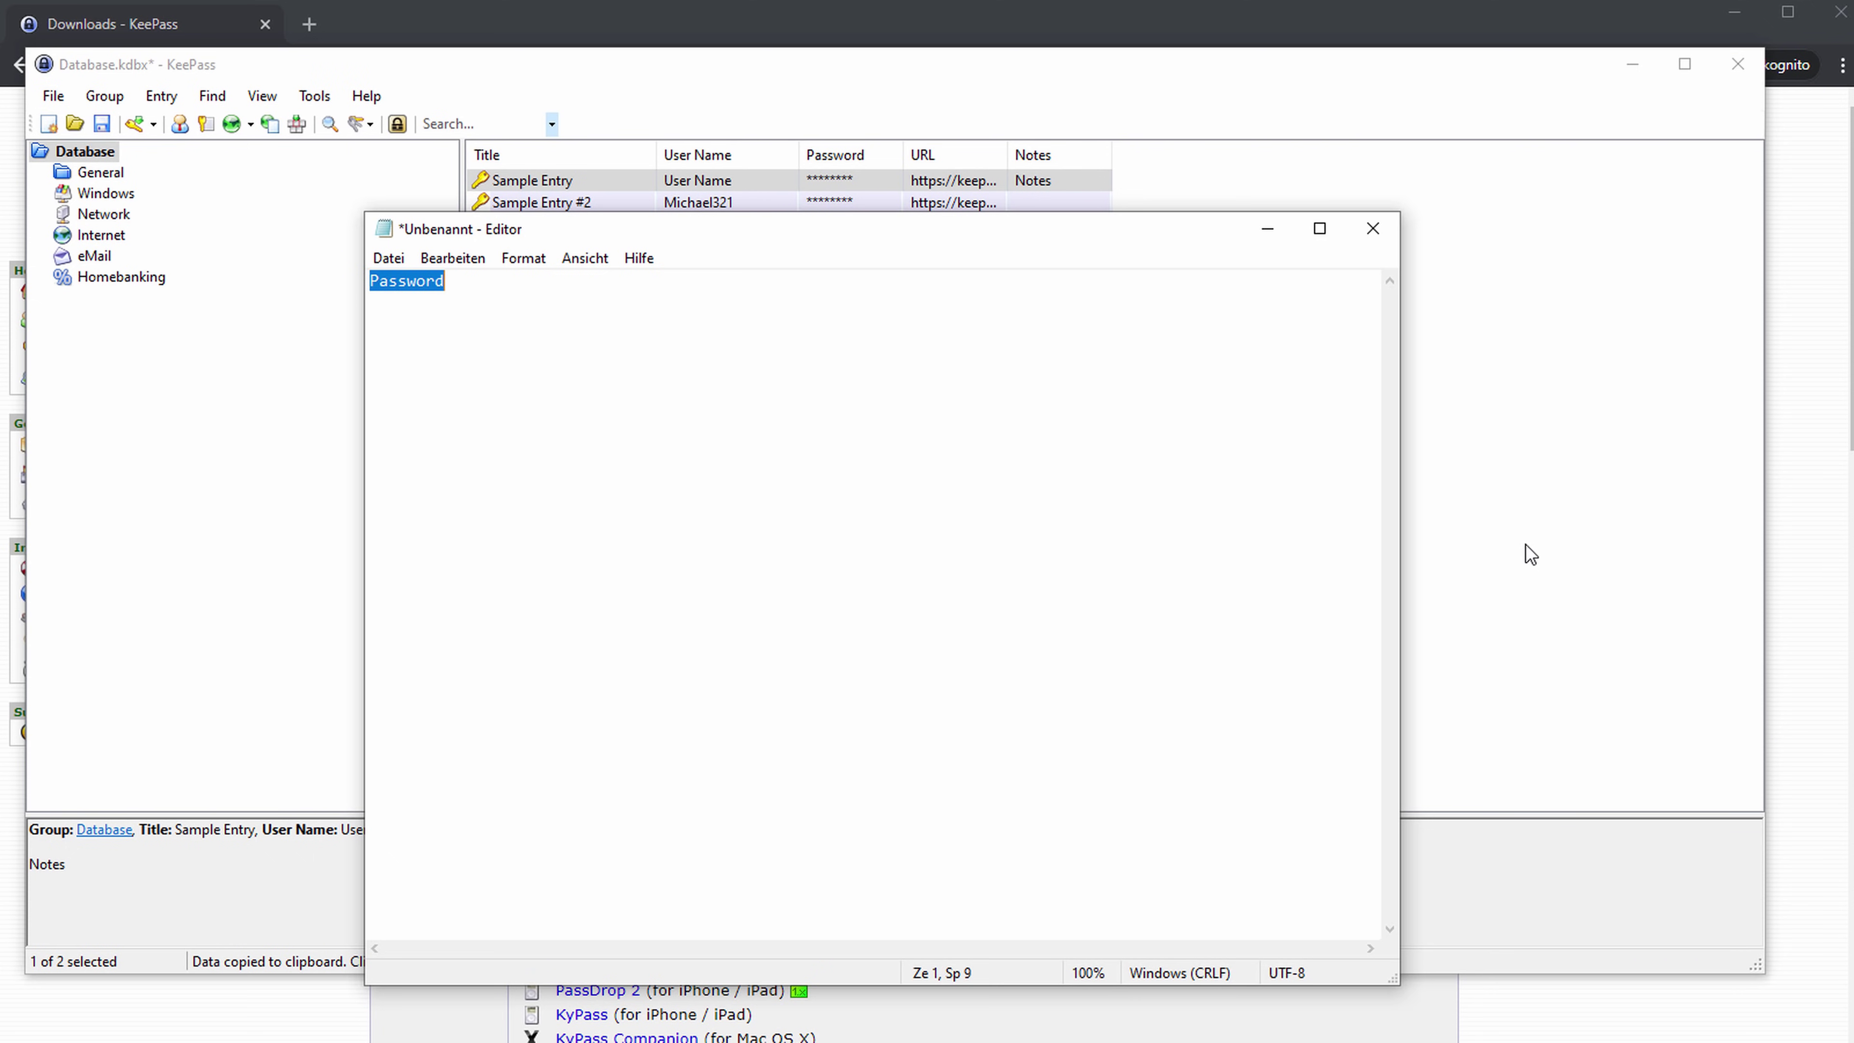
Close Notepad without saving and deselect Sample Entry in KeePass.
click(1383, 239)
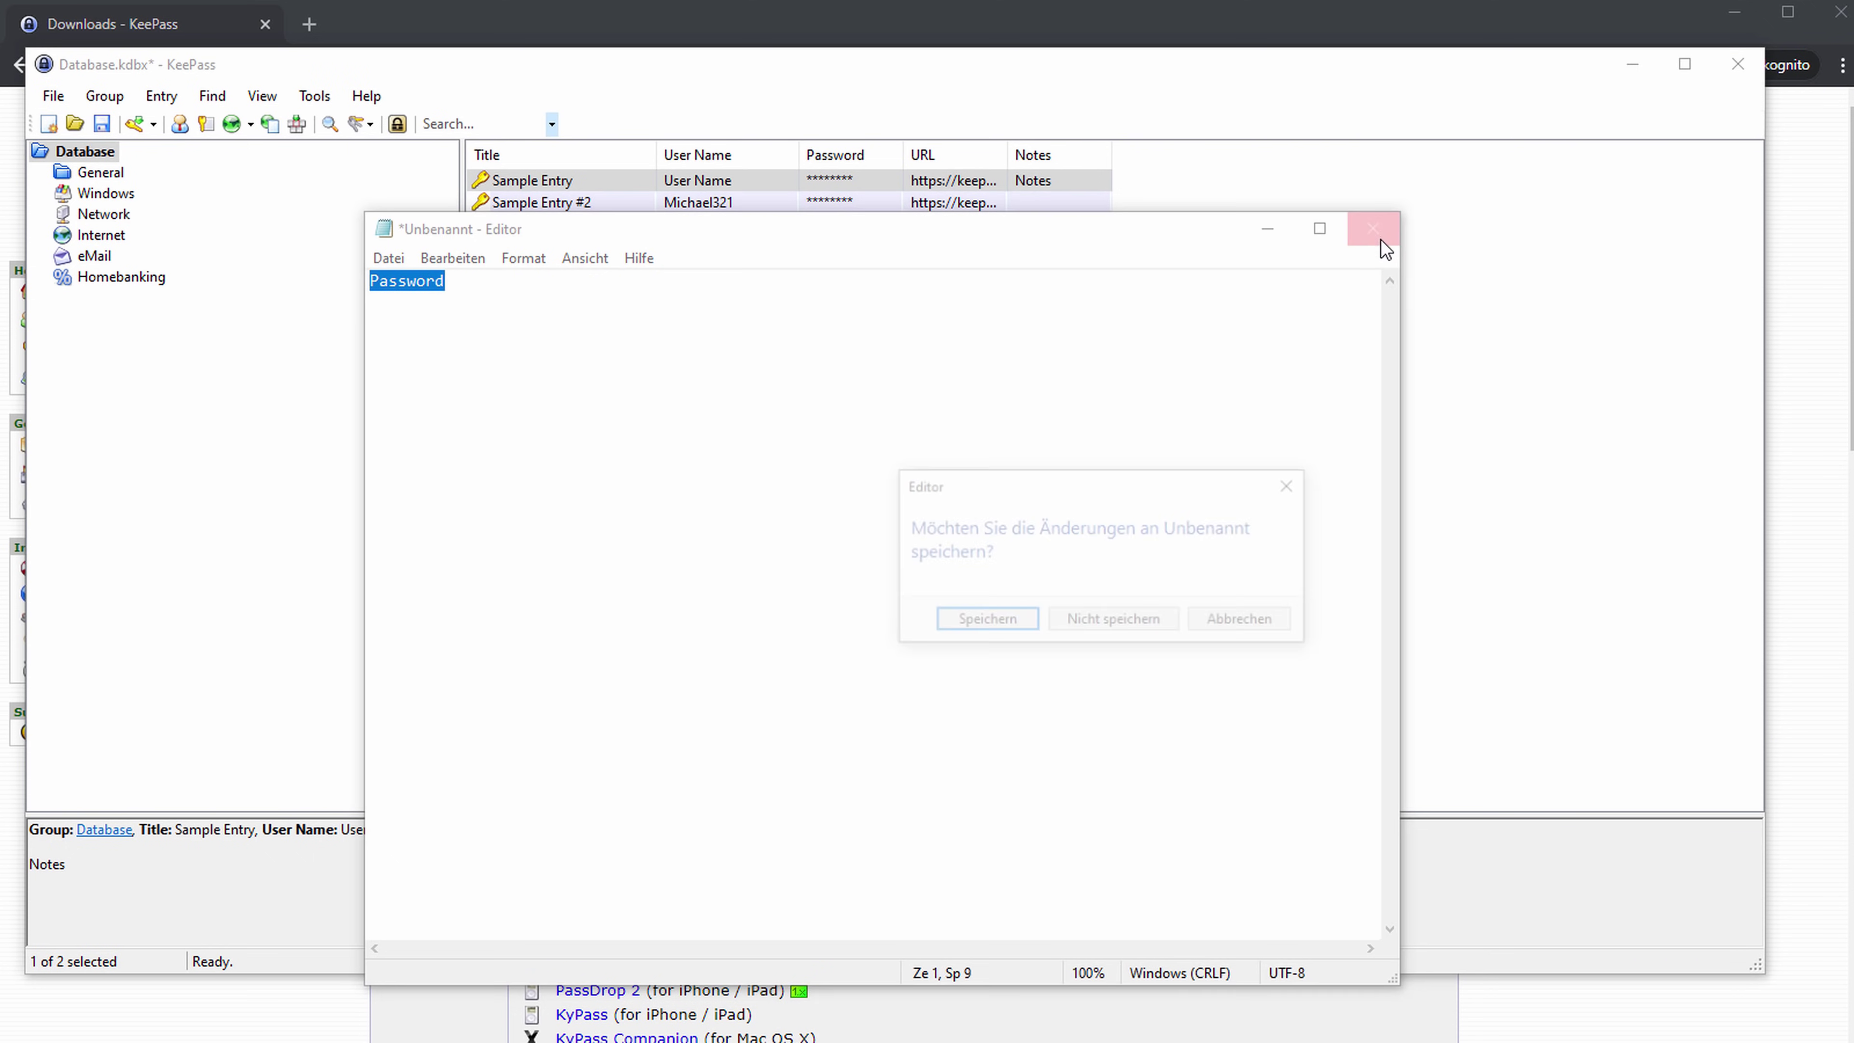
click(1114, 622)
click(1460, 549)
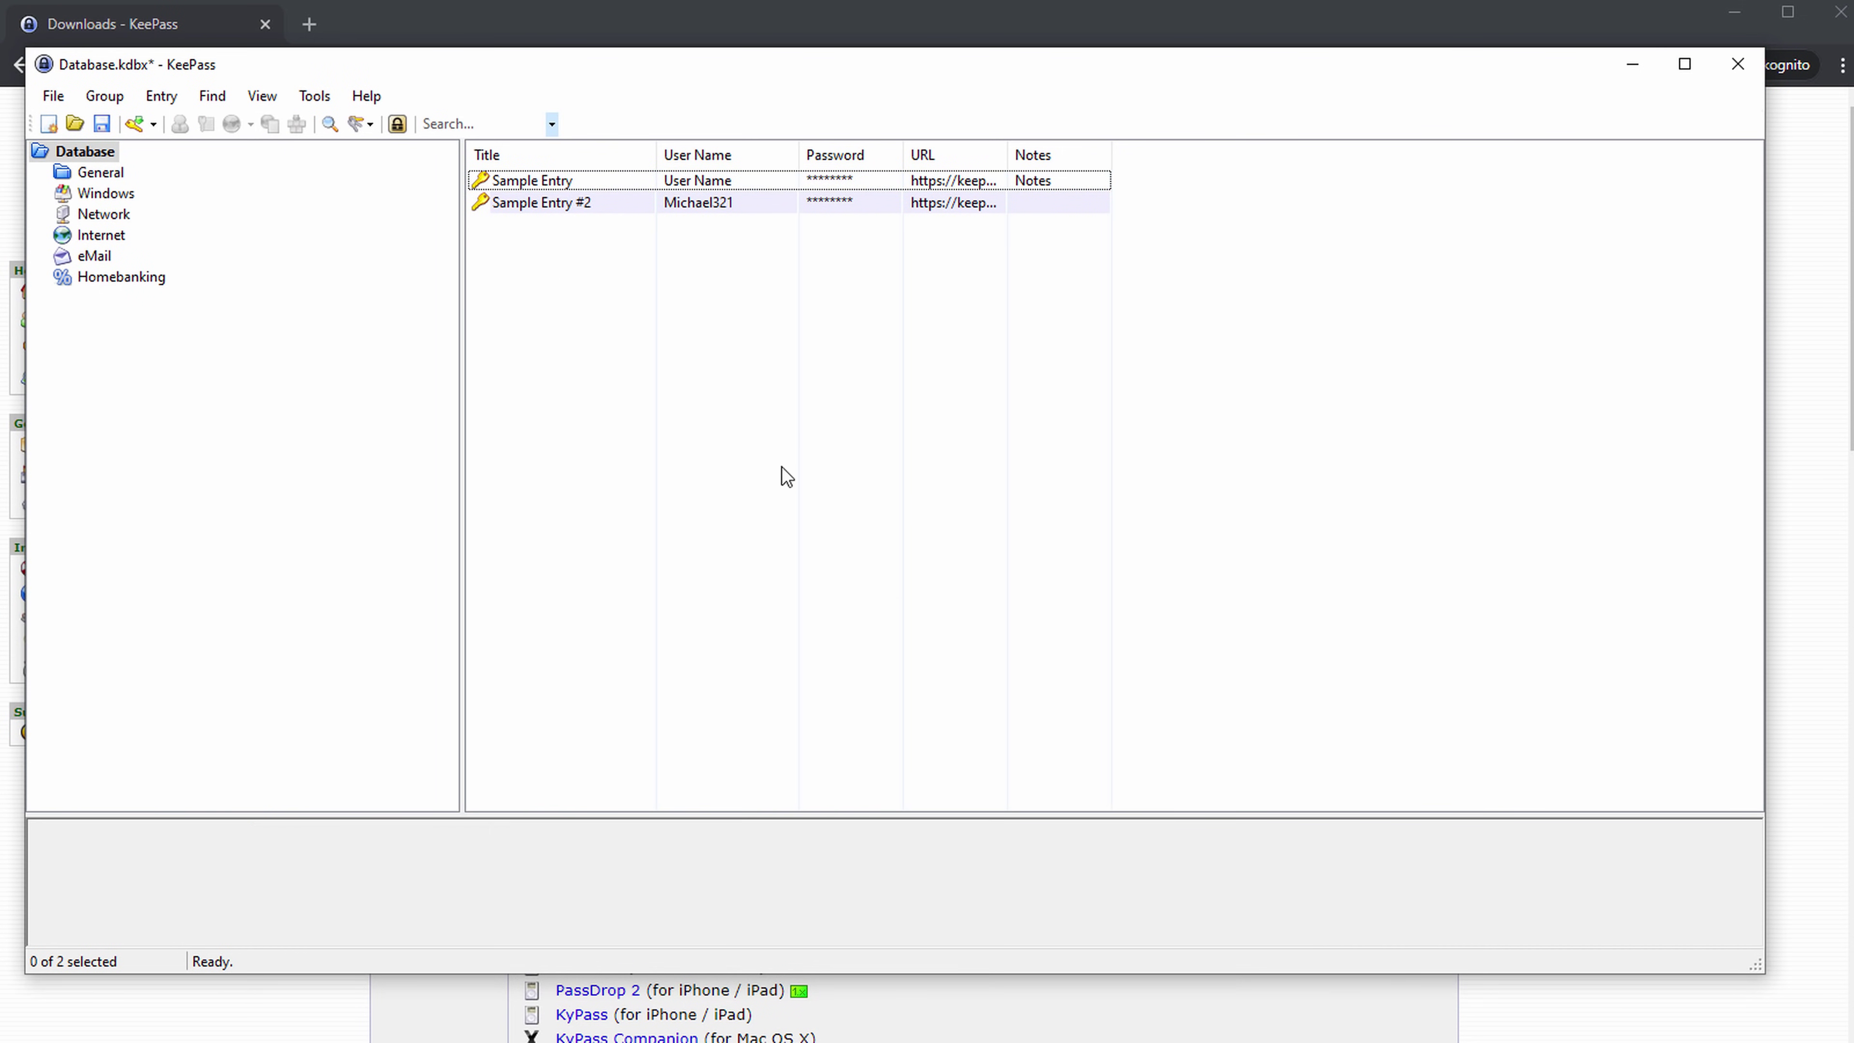
Browse the General, Windows, Network, Internet, eMail and Homebanking groups, then return to Database.
click(98, 172)
click(87, 151)
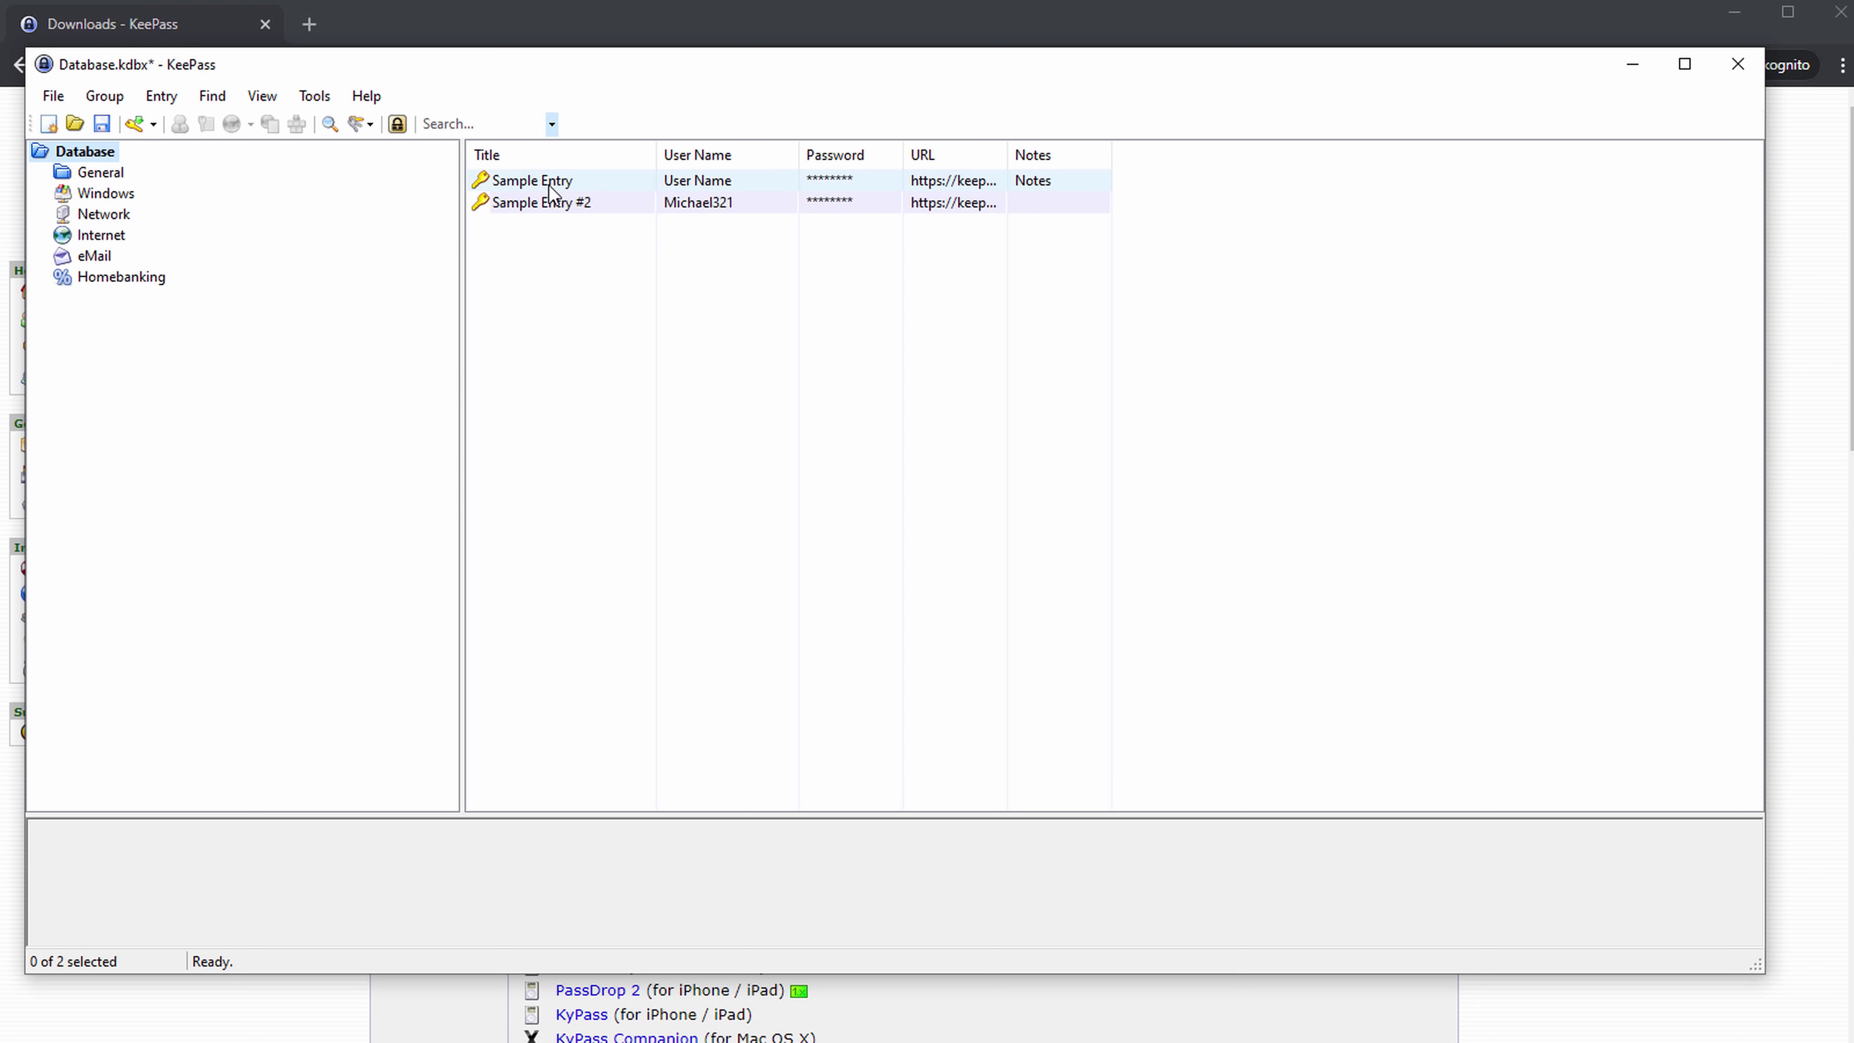
click(122, 192)
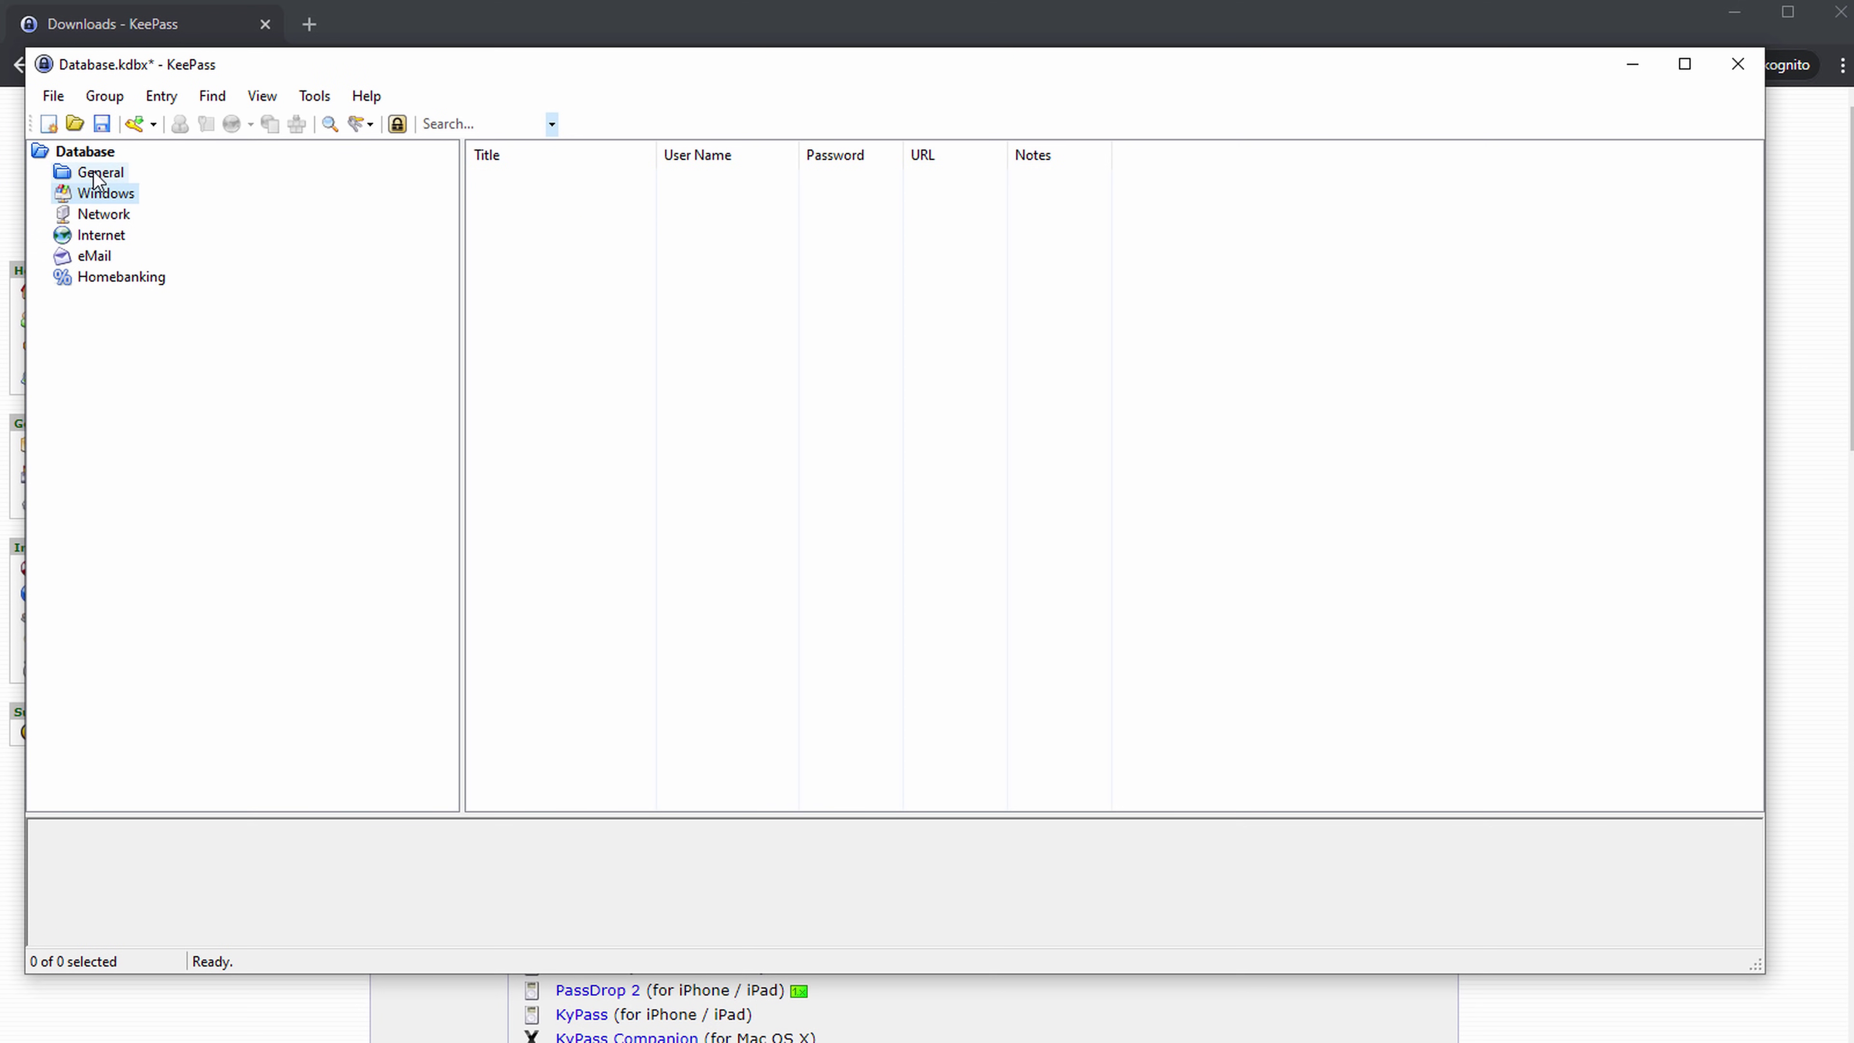
click(101, 177)
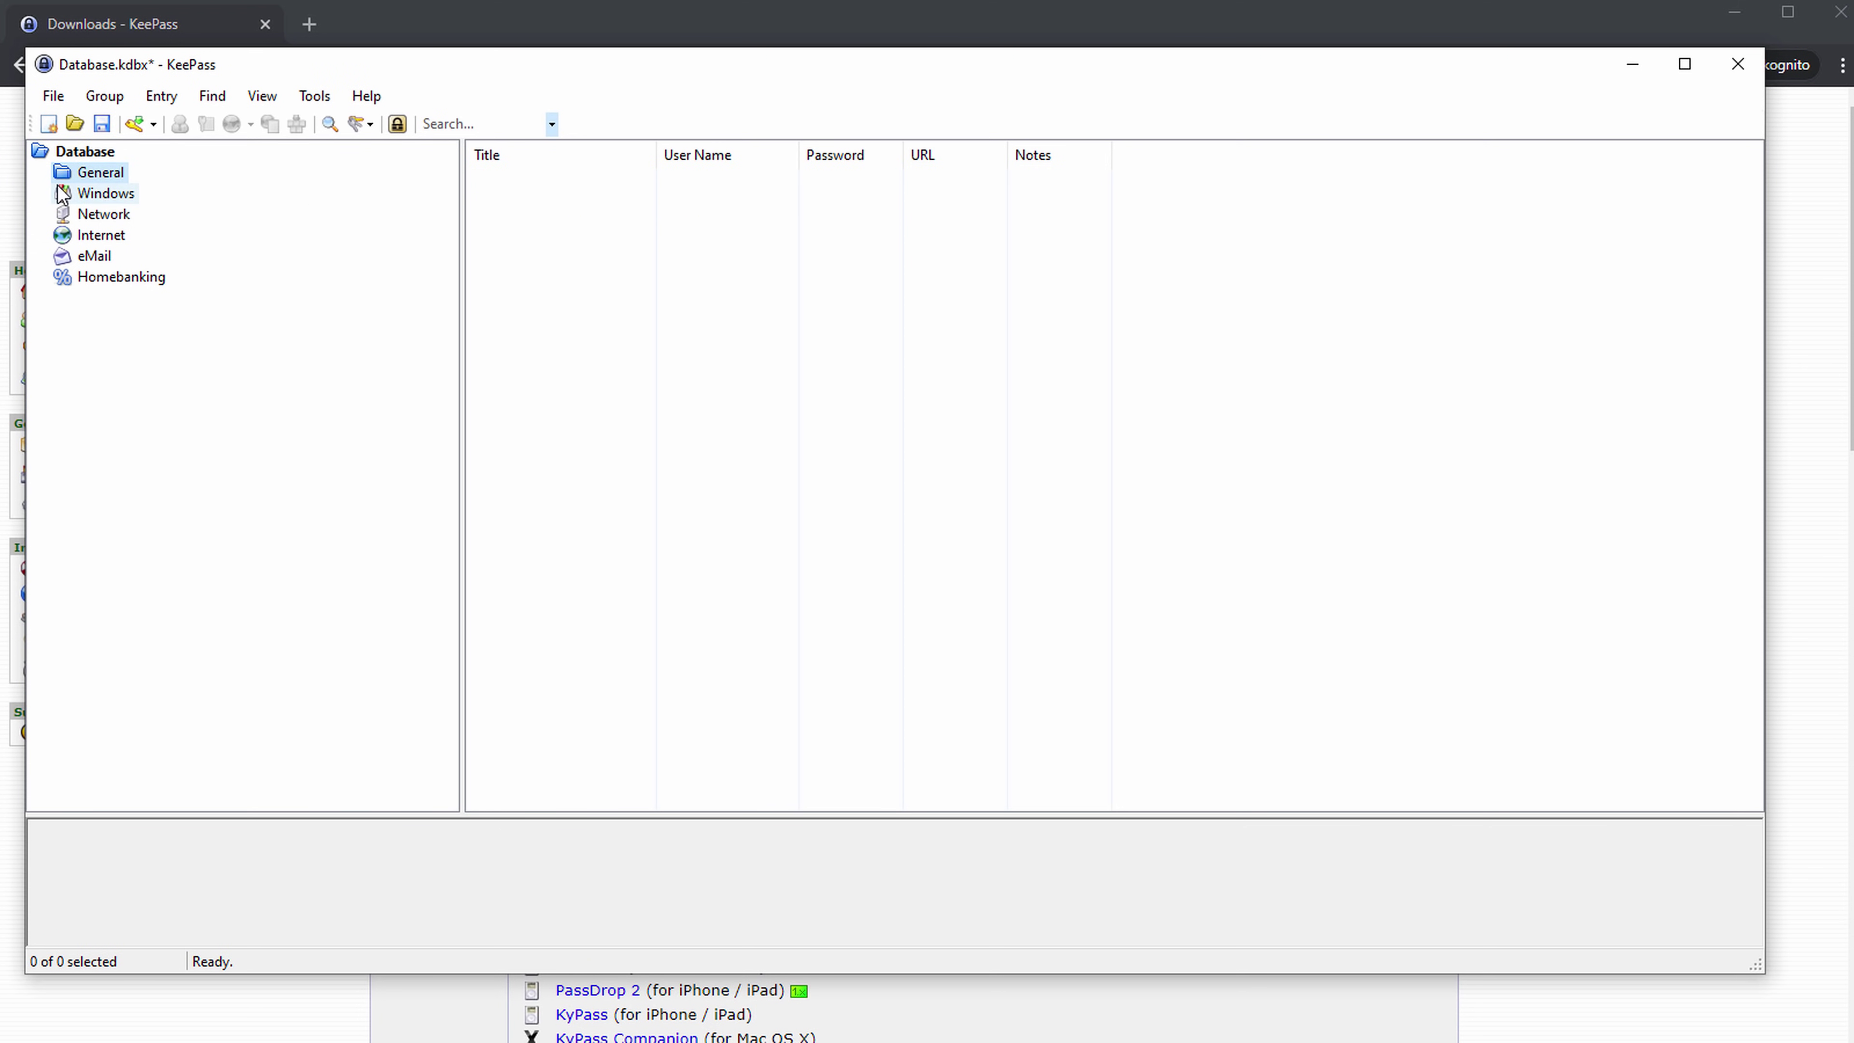
click(103, 194)
click(101, 218)
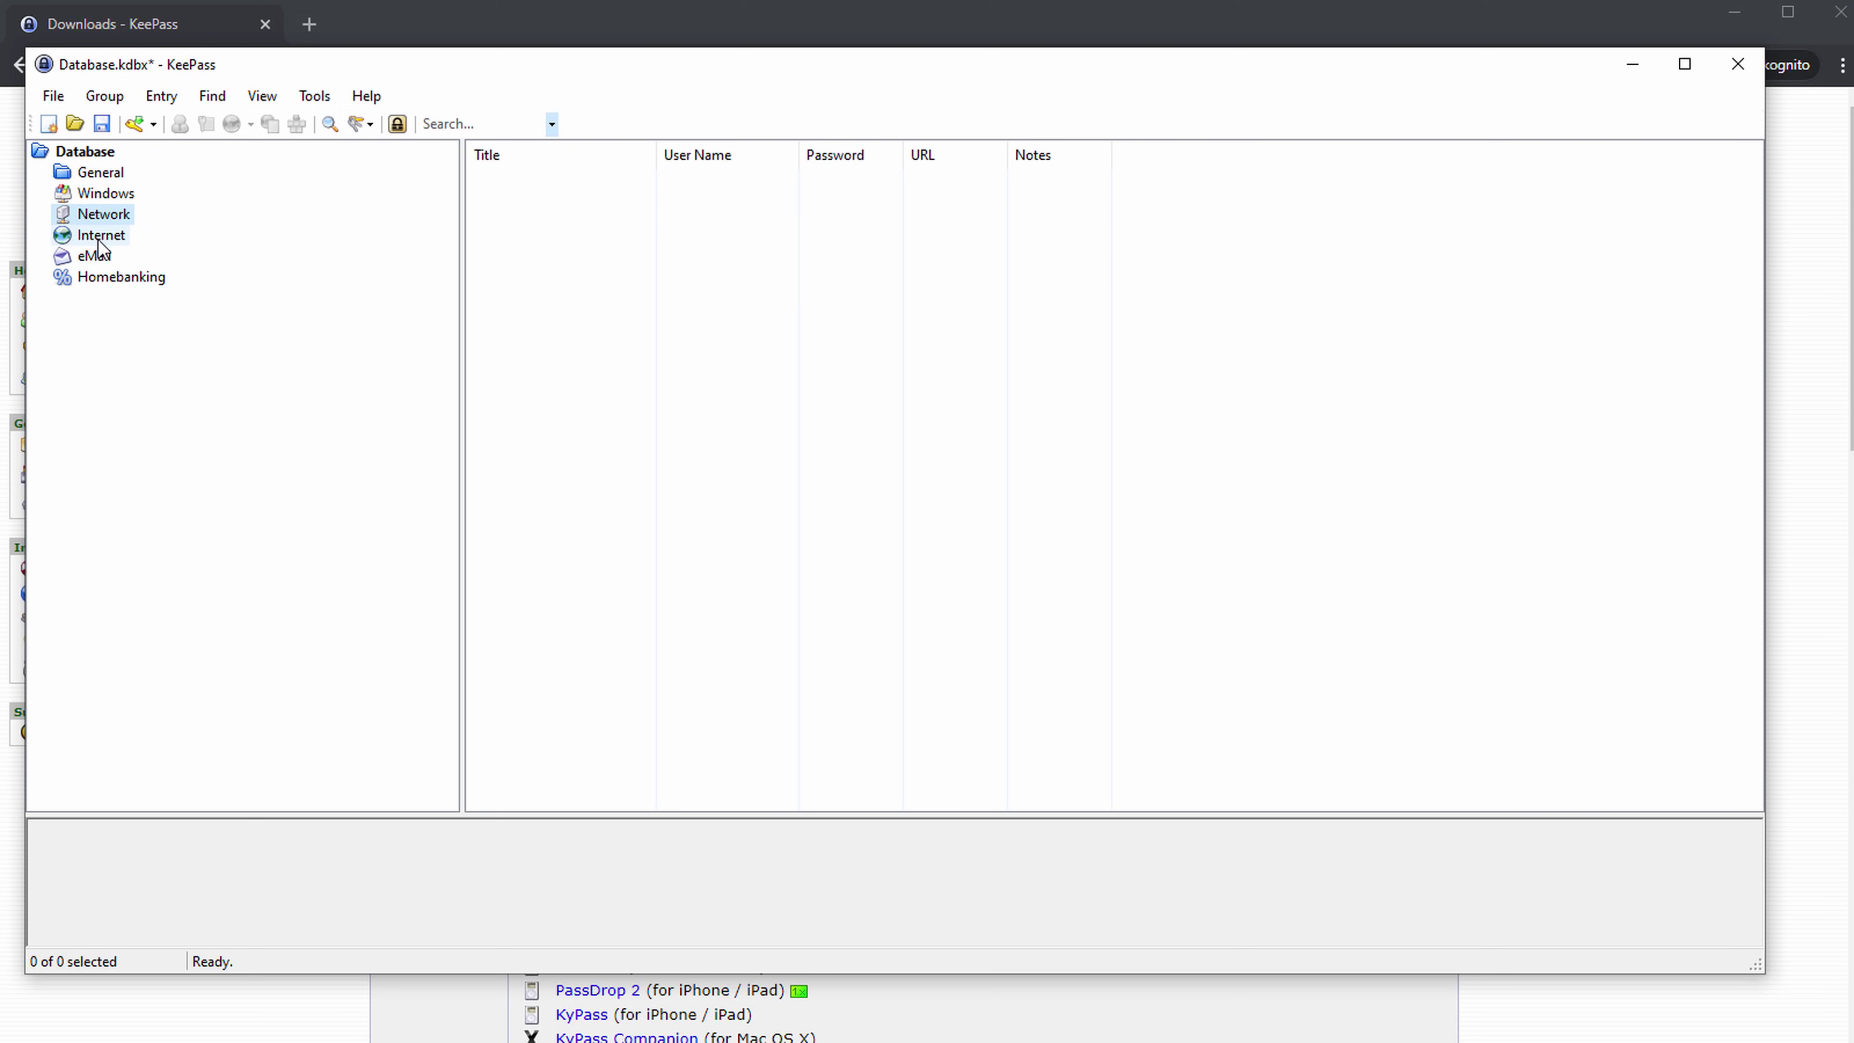
click(100, 234)
click(98, 257)
click(100, 277)
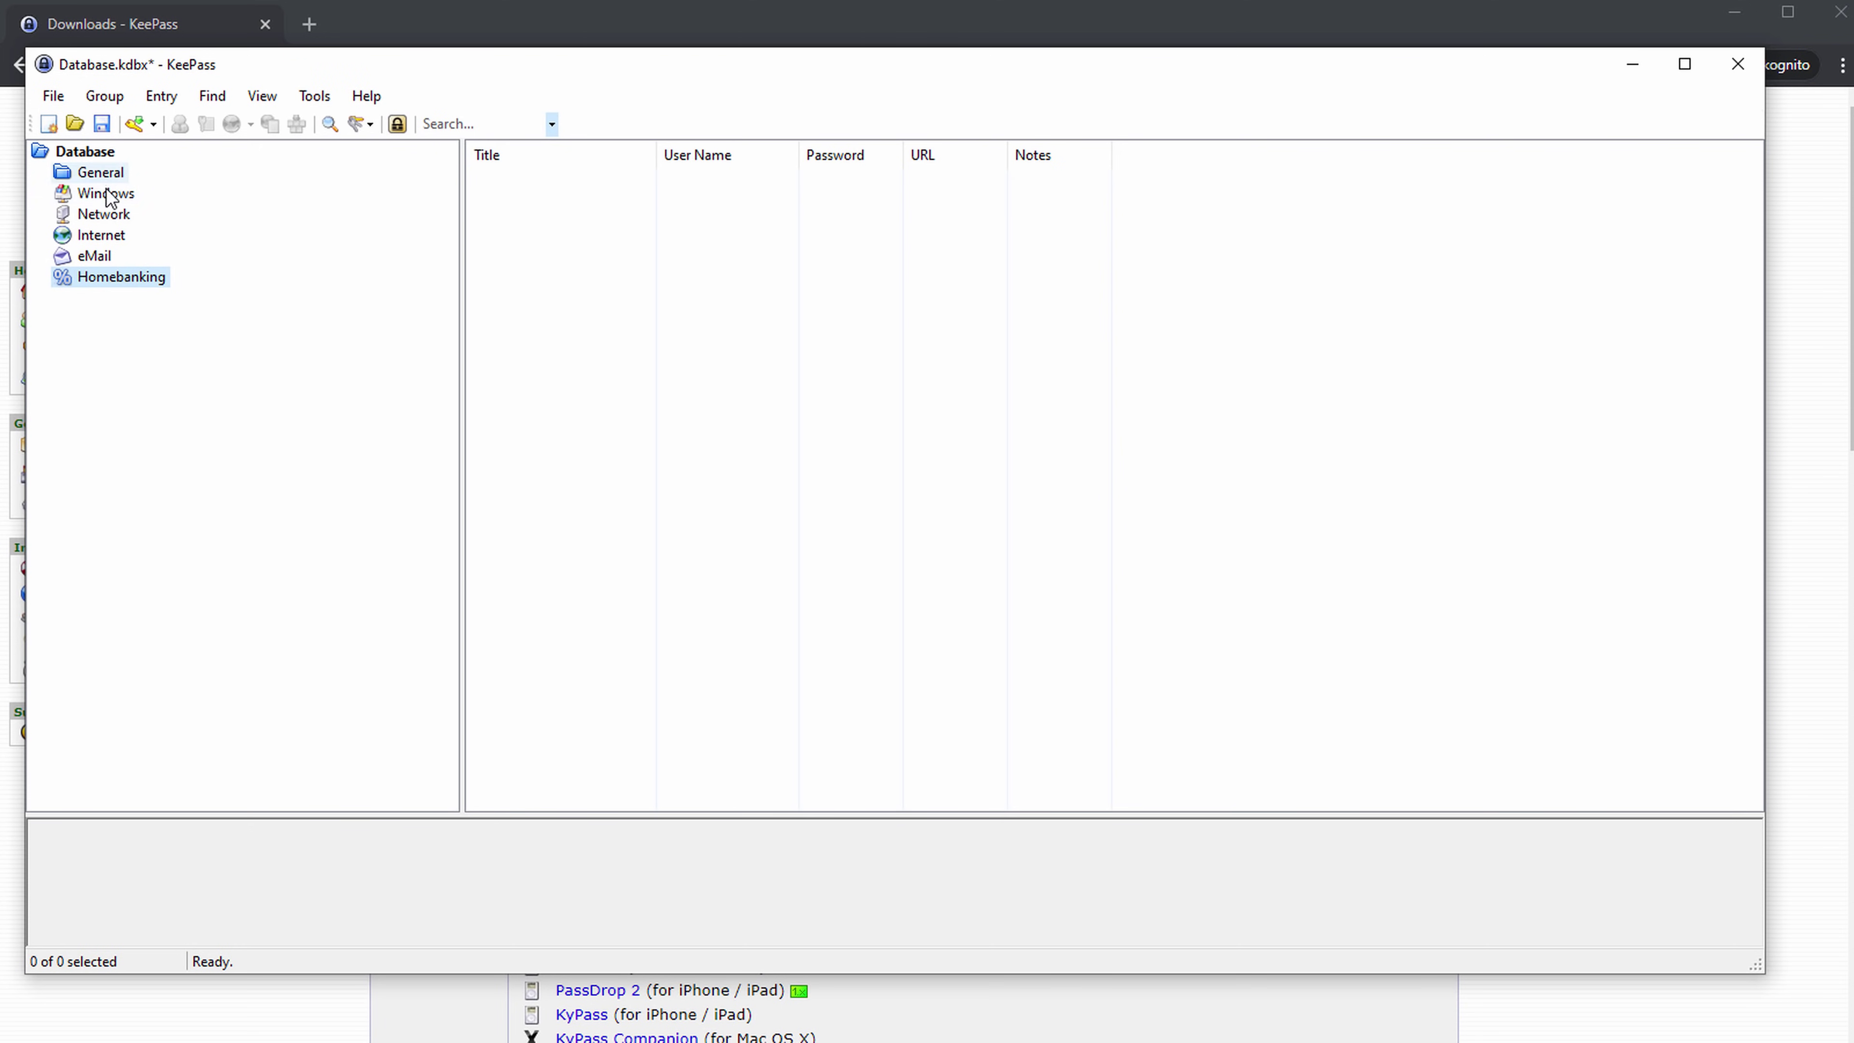
click(85, 151)
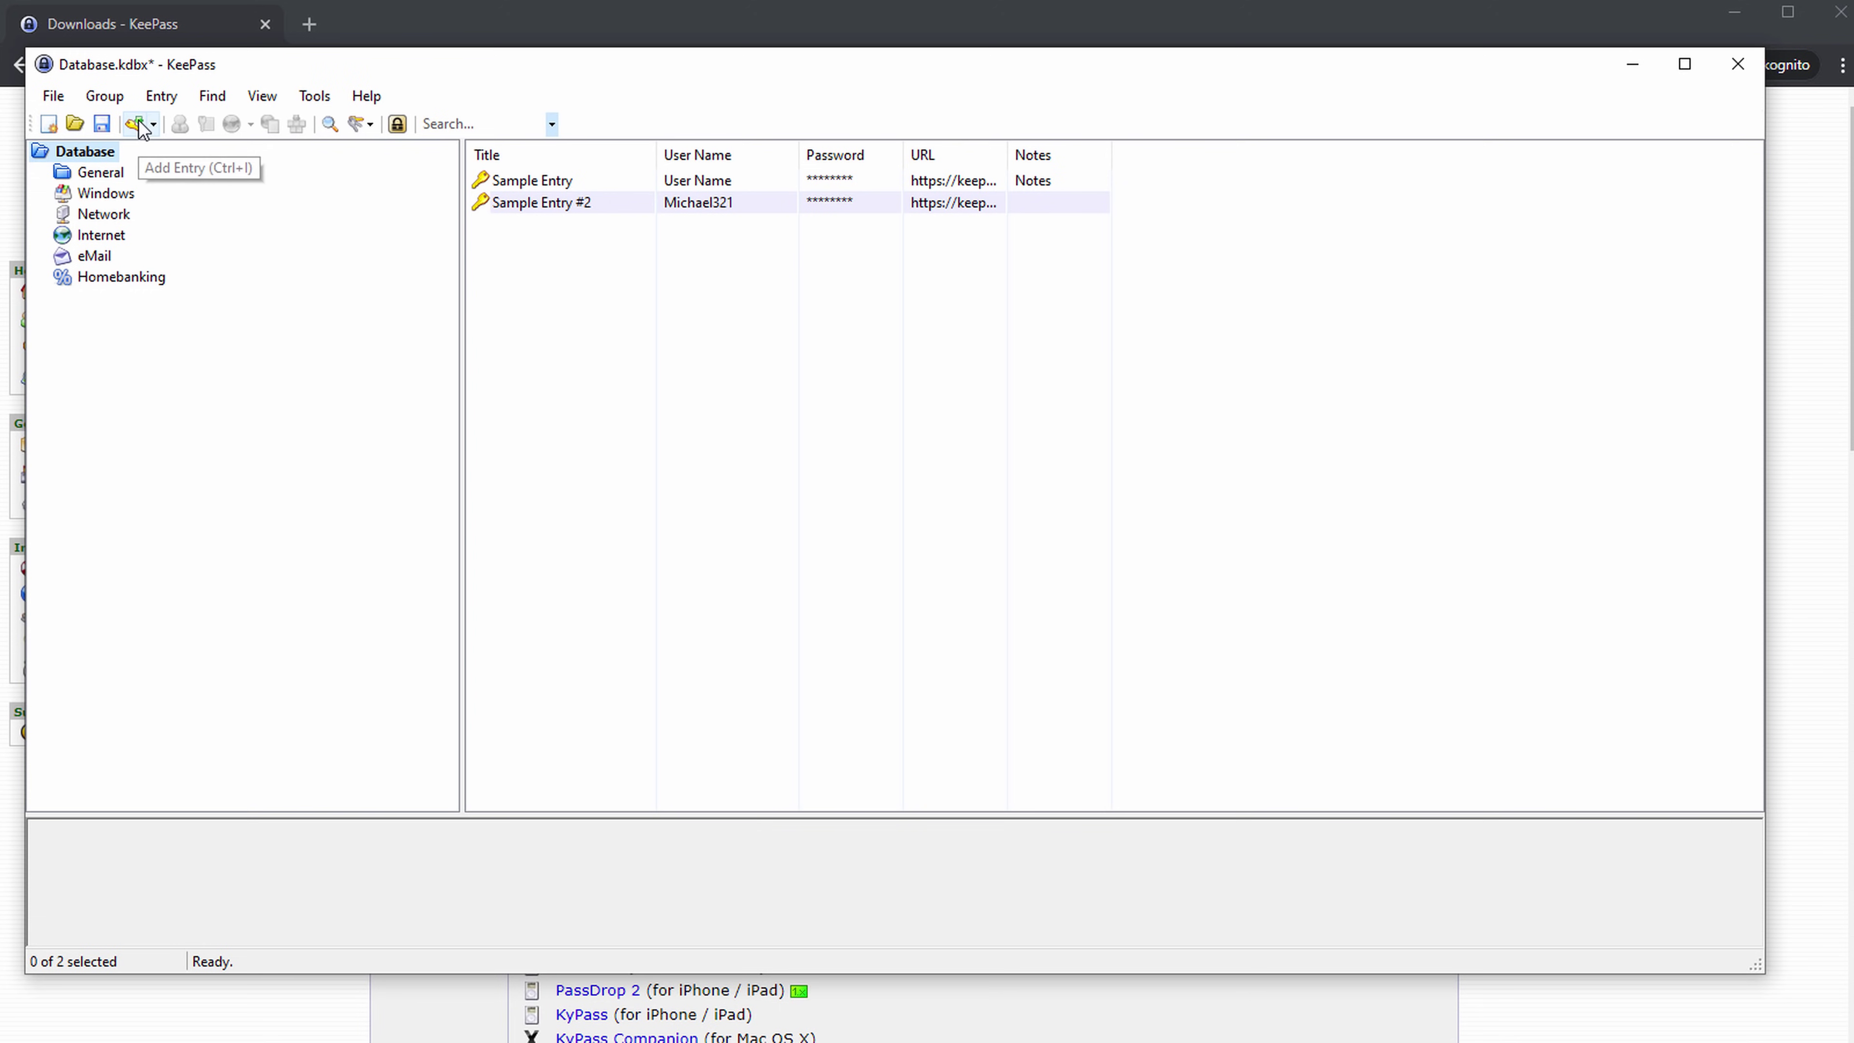
Add a new entry to the Database root group.
click(461, 124)
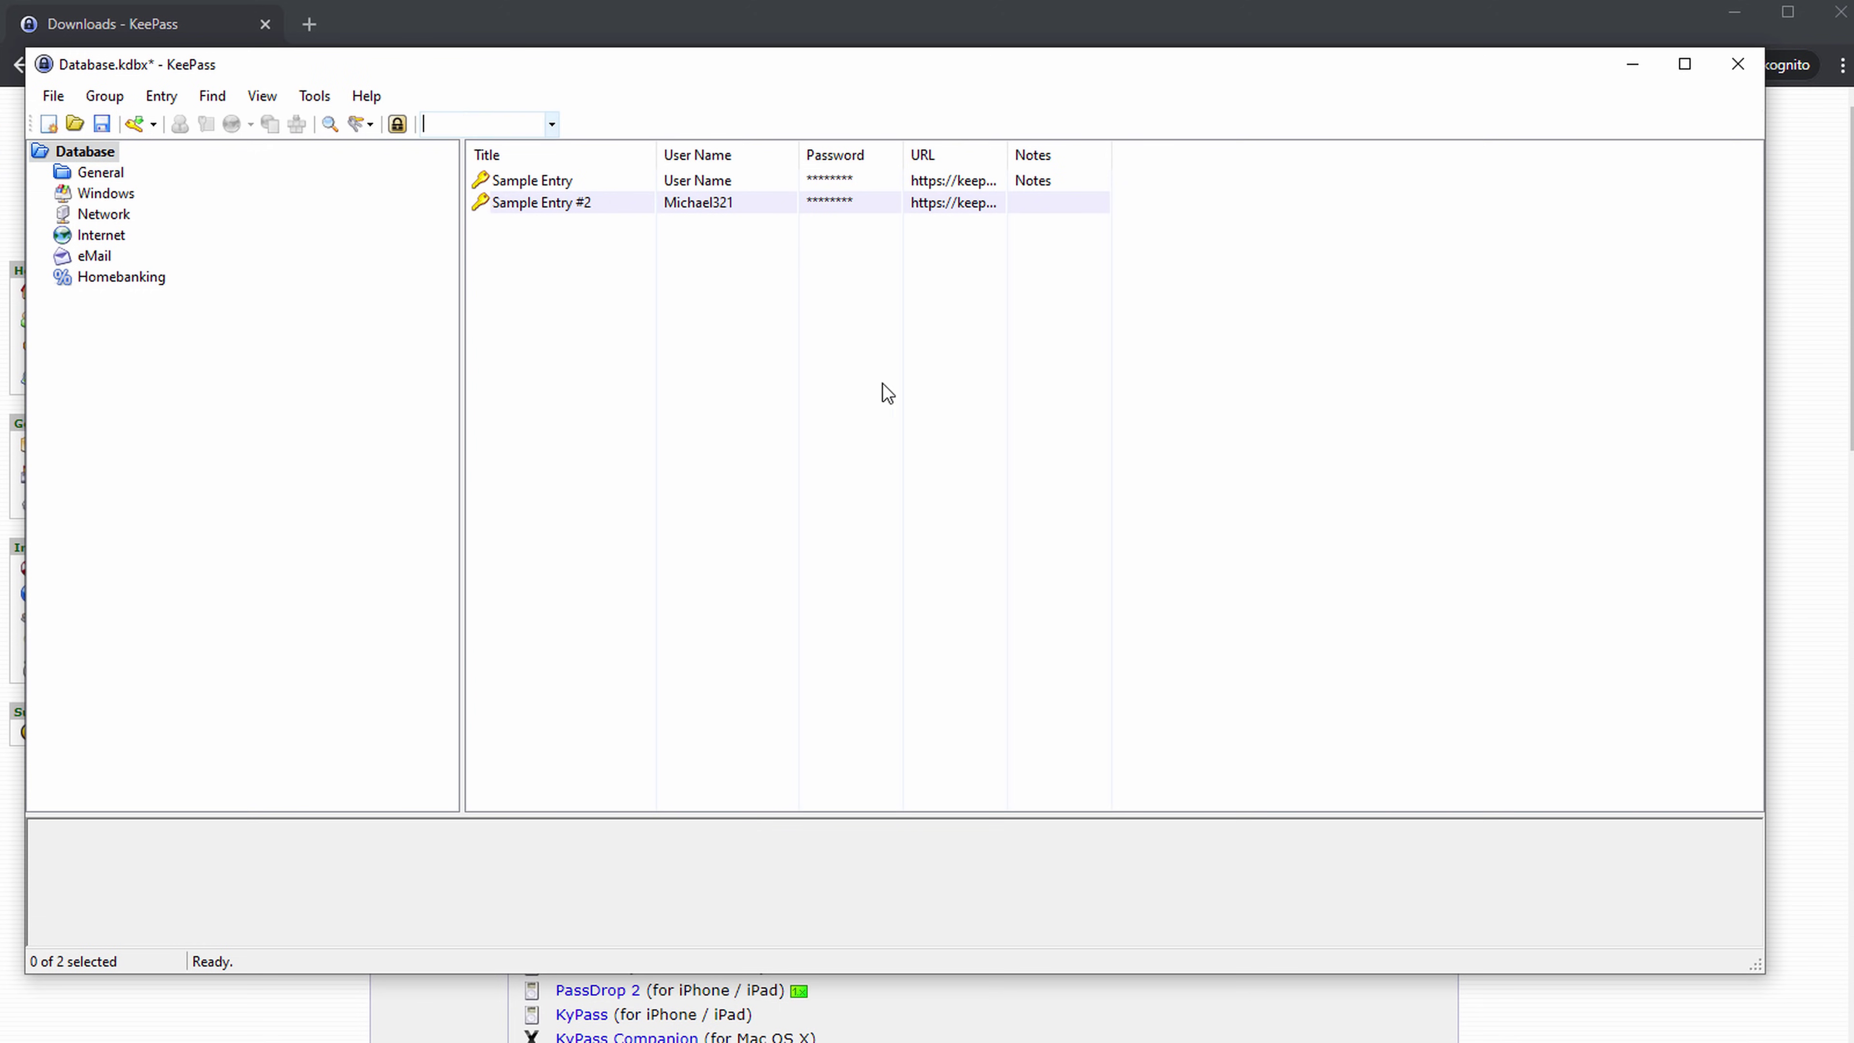
click(644, 306)
click(134, 125)
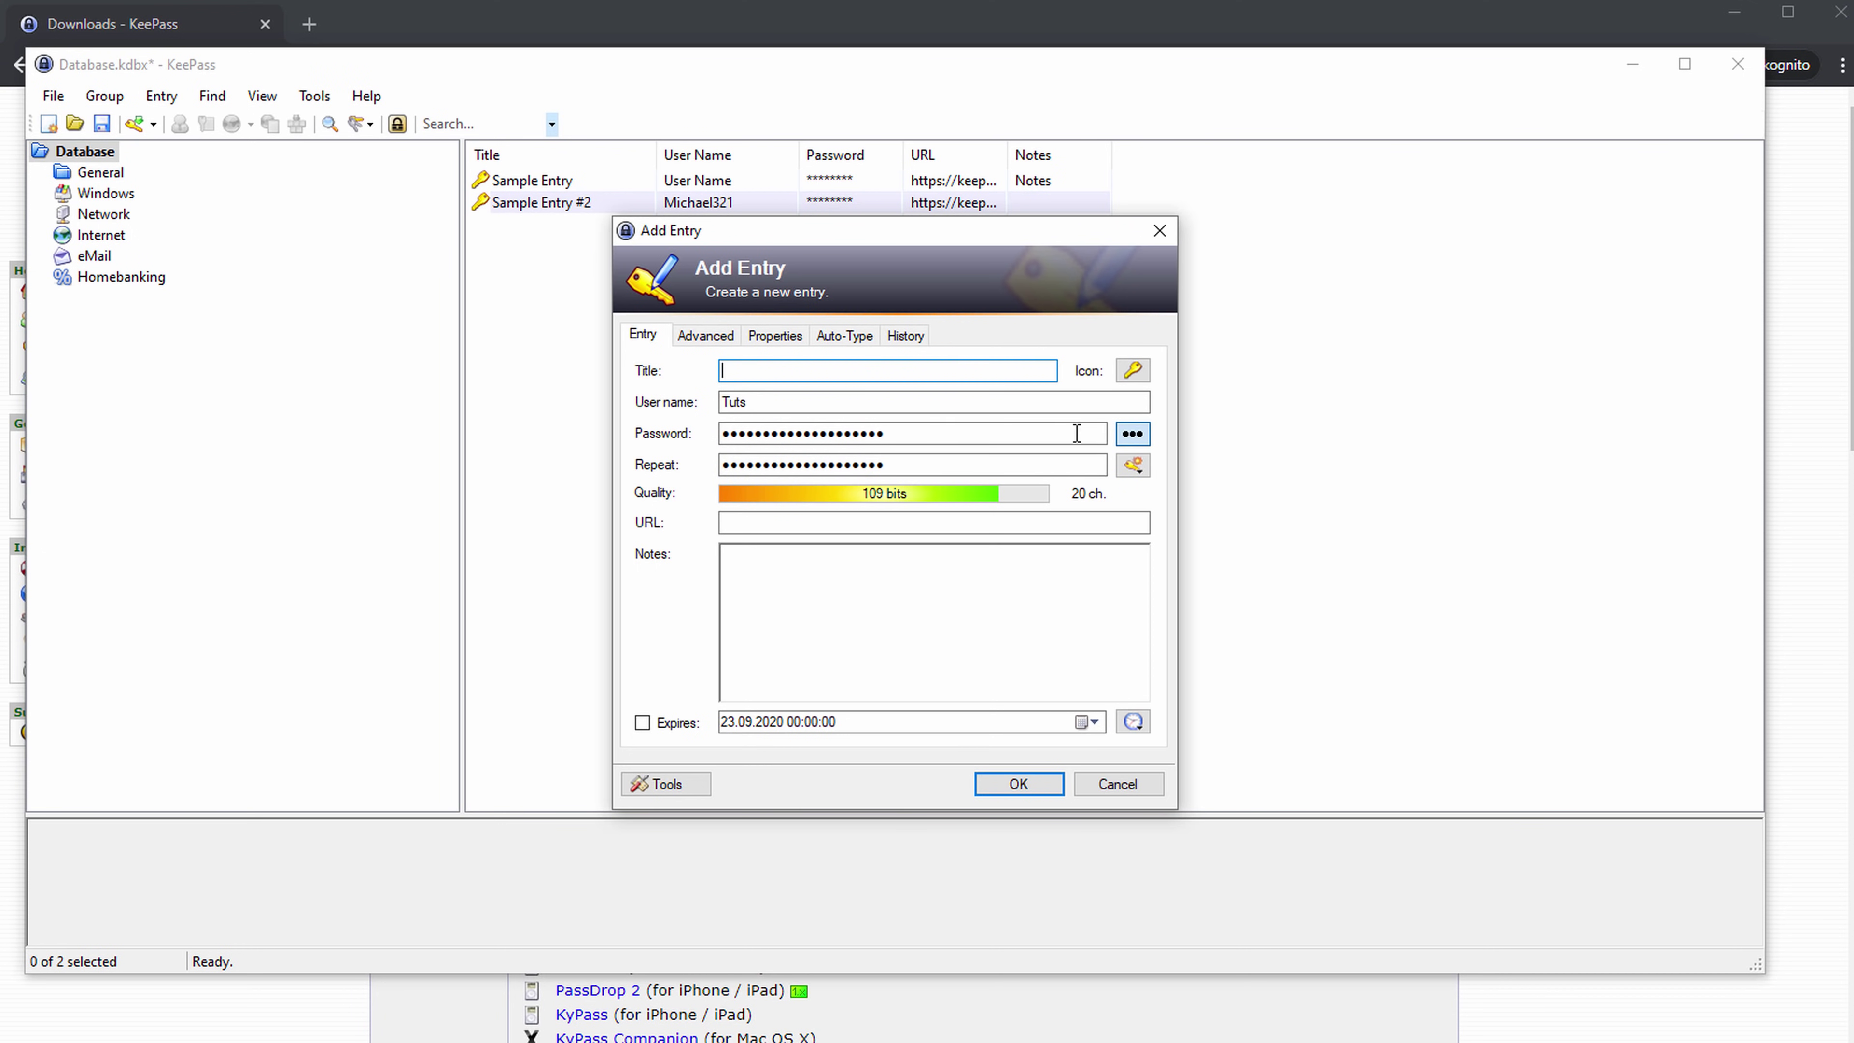
Reveal the generated password in plain text and mask it again, twice.
click(1134, 434)
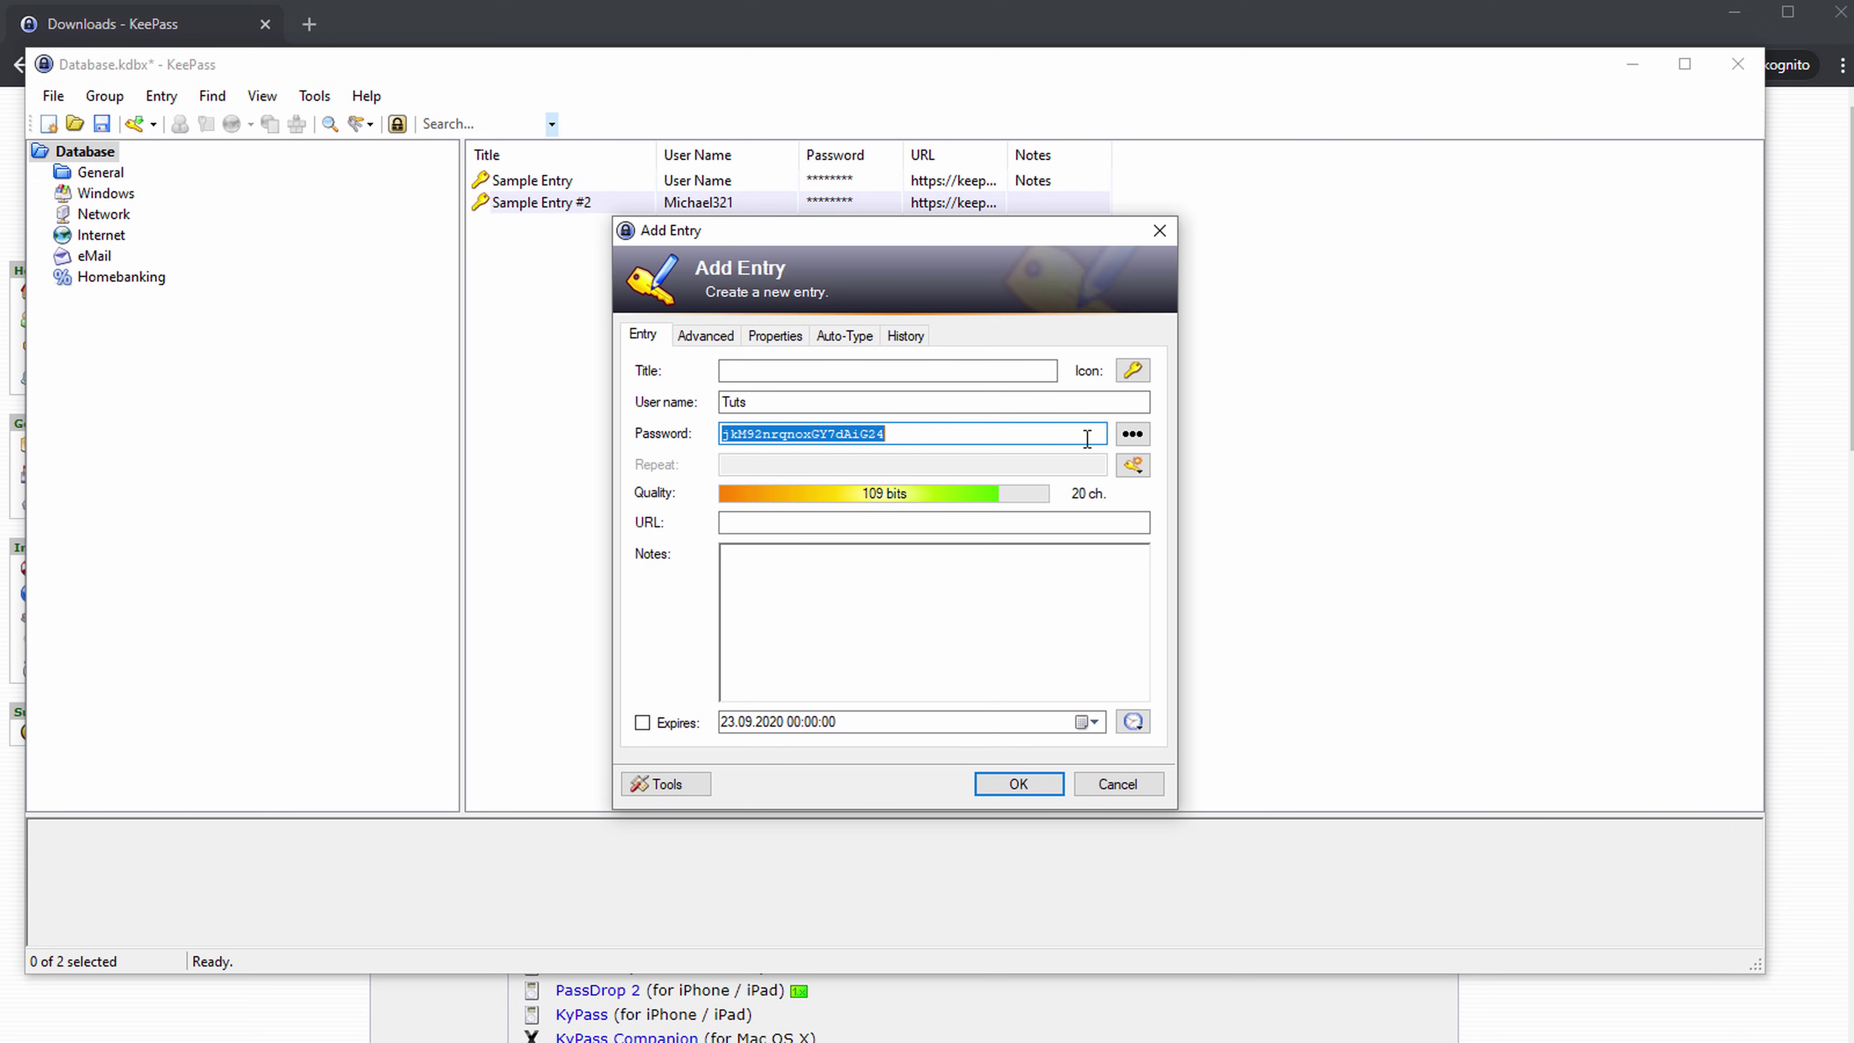
click(1137, 435)
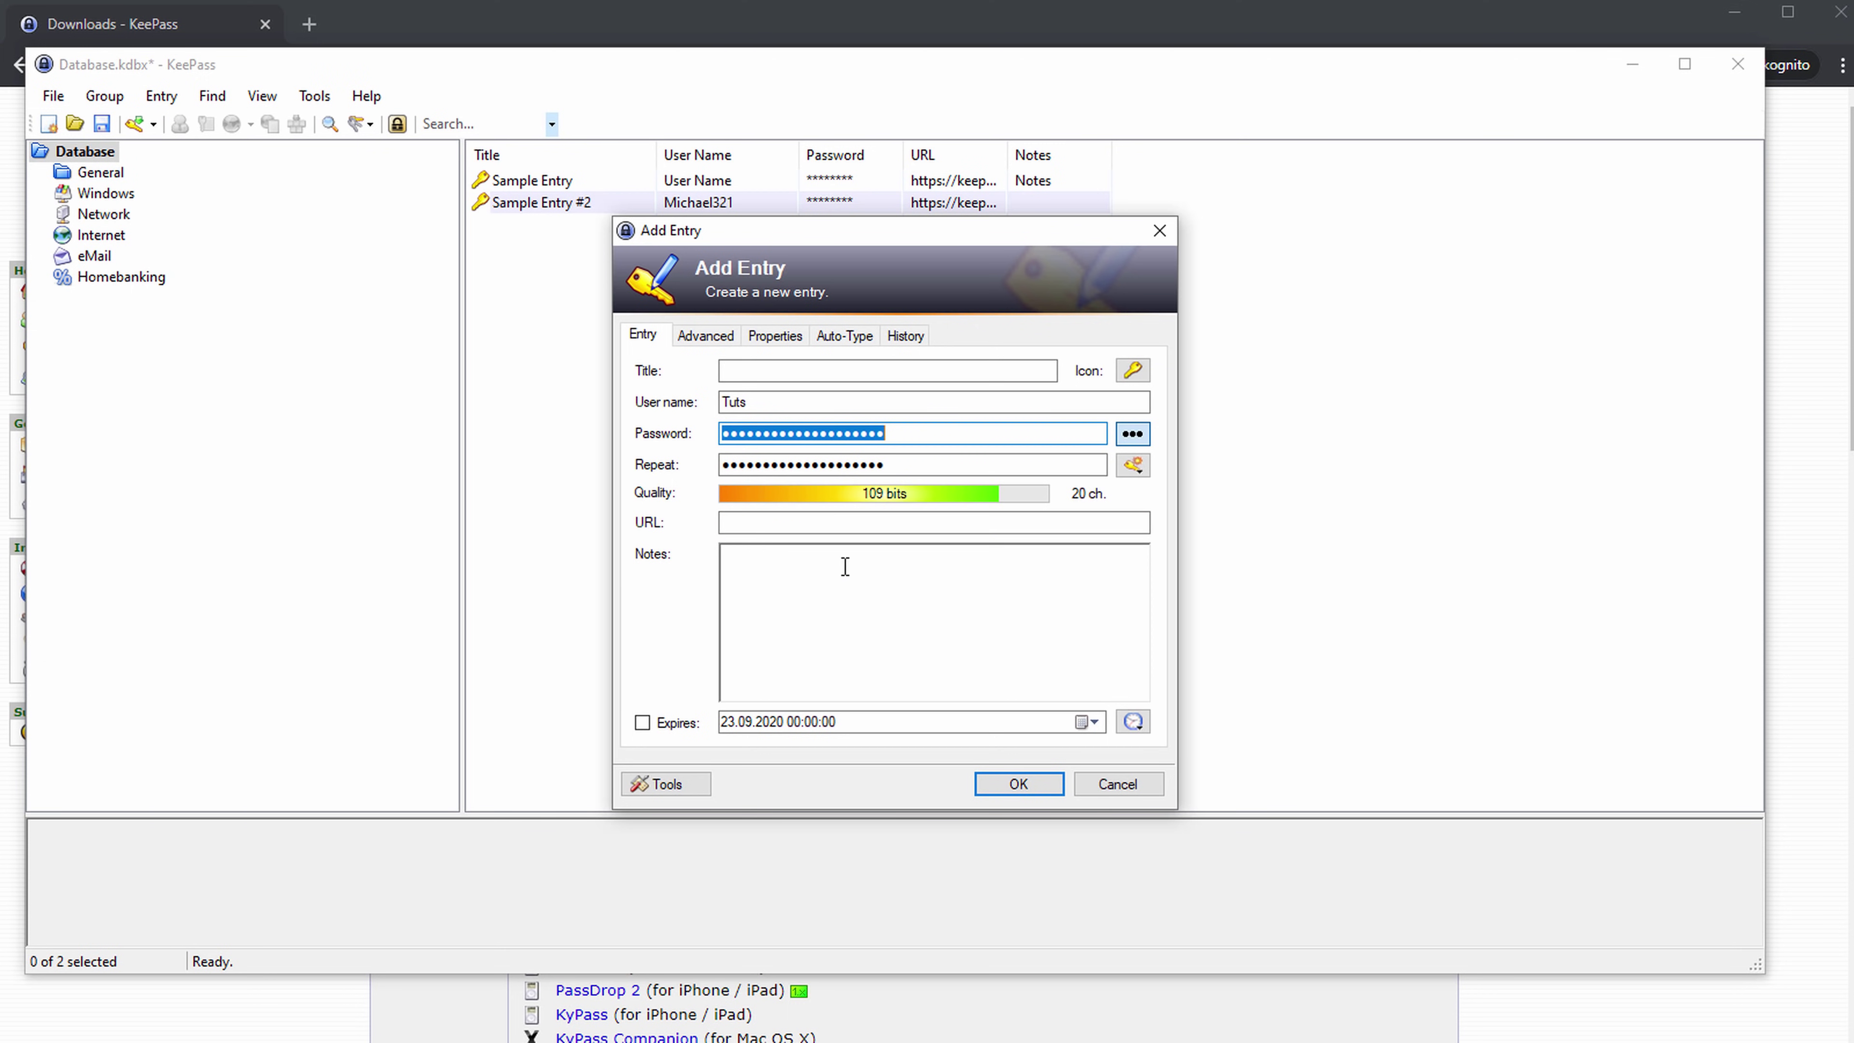
click(1124, 435)
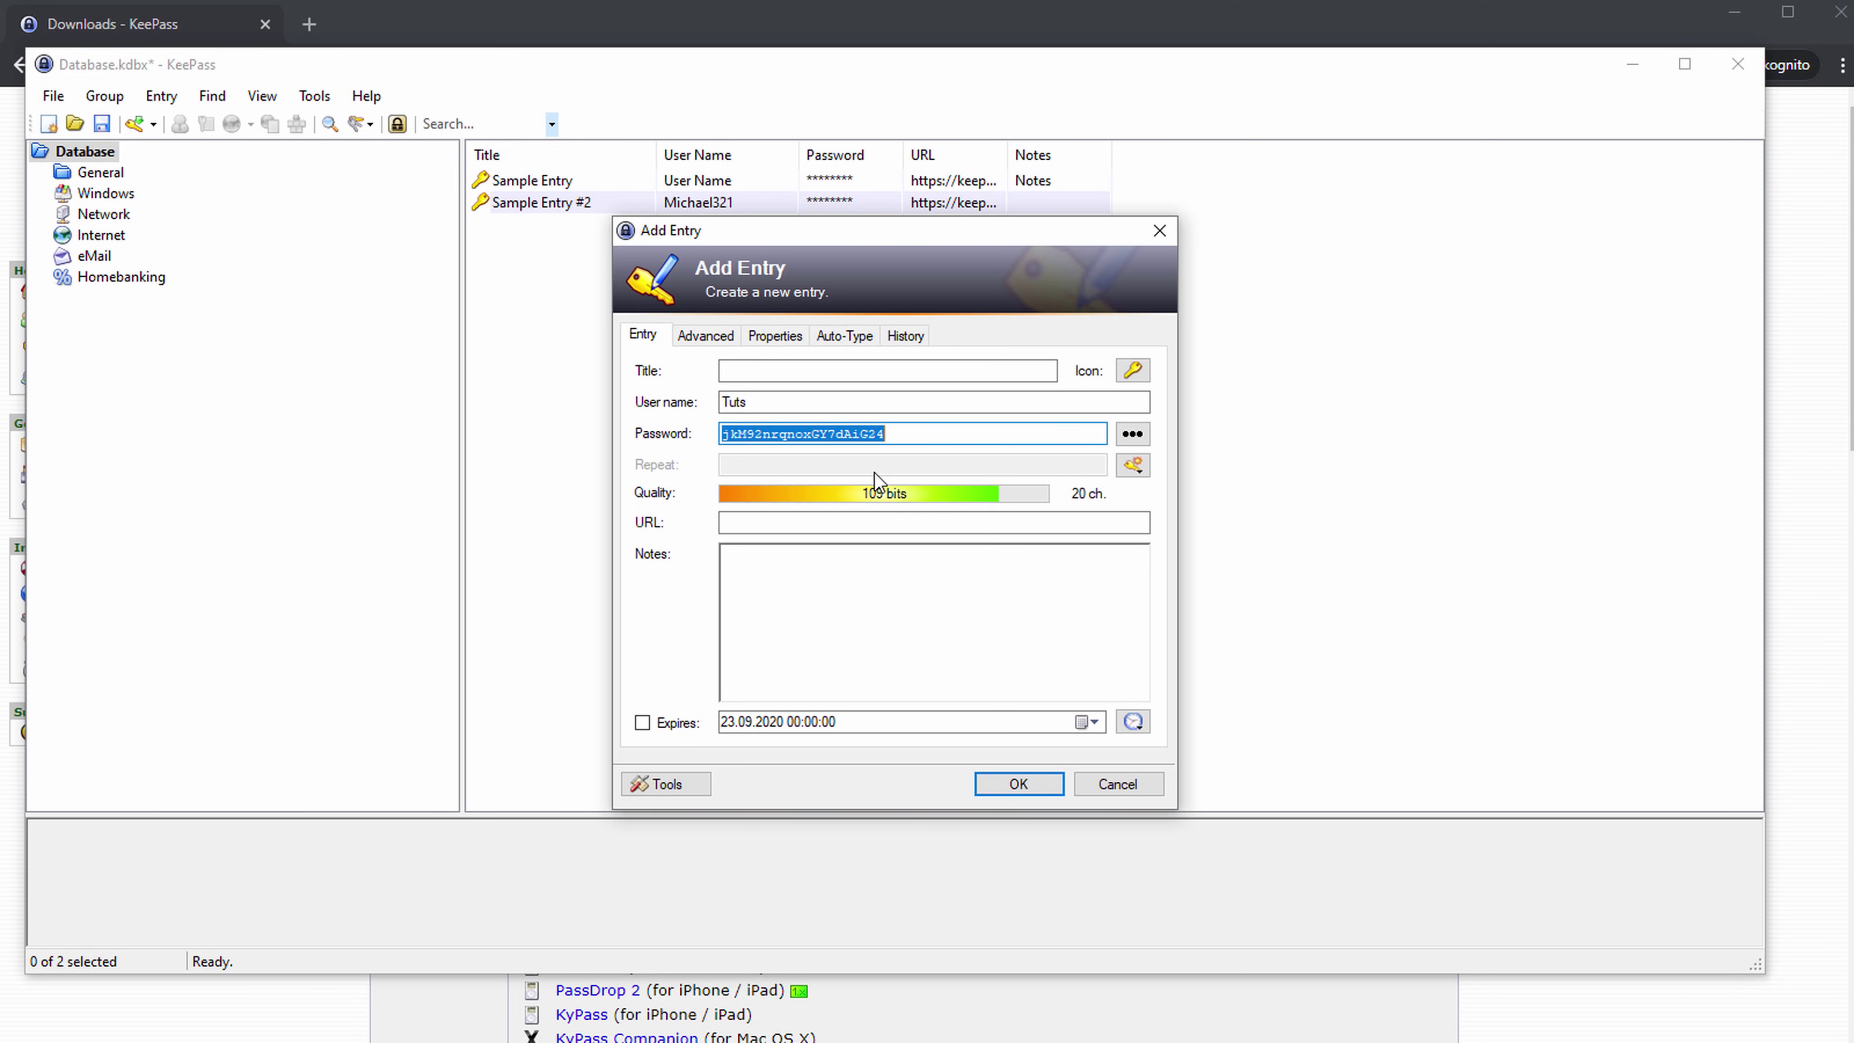
click(1133, 434)
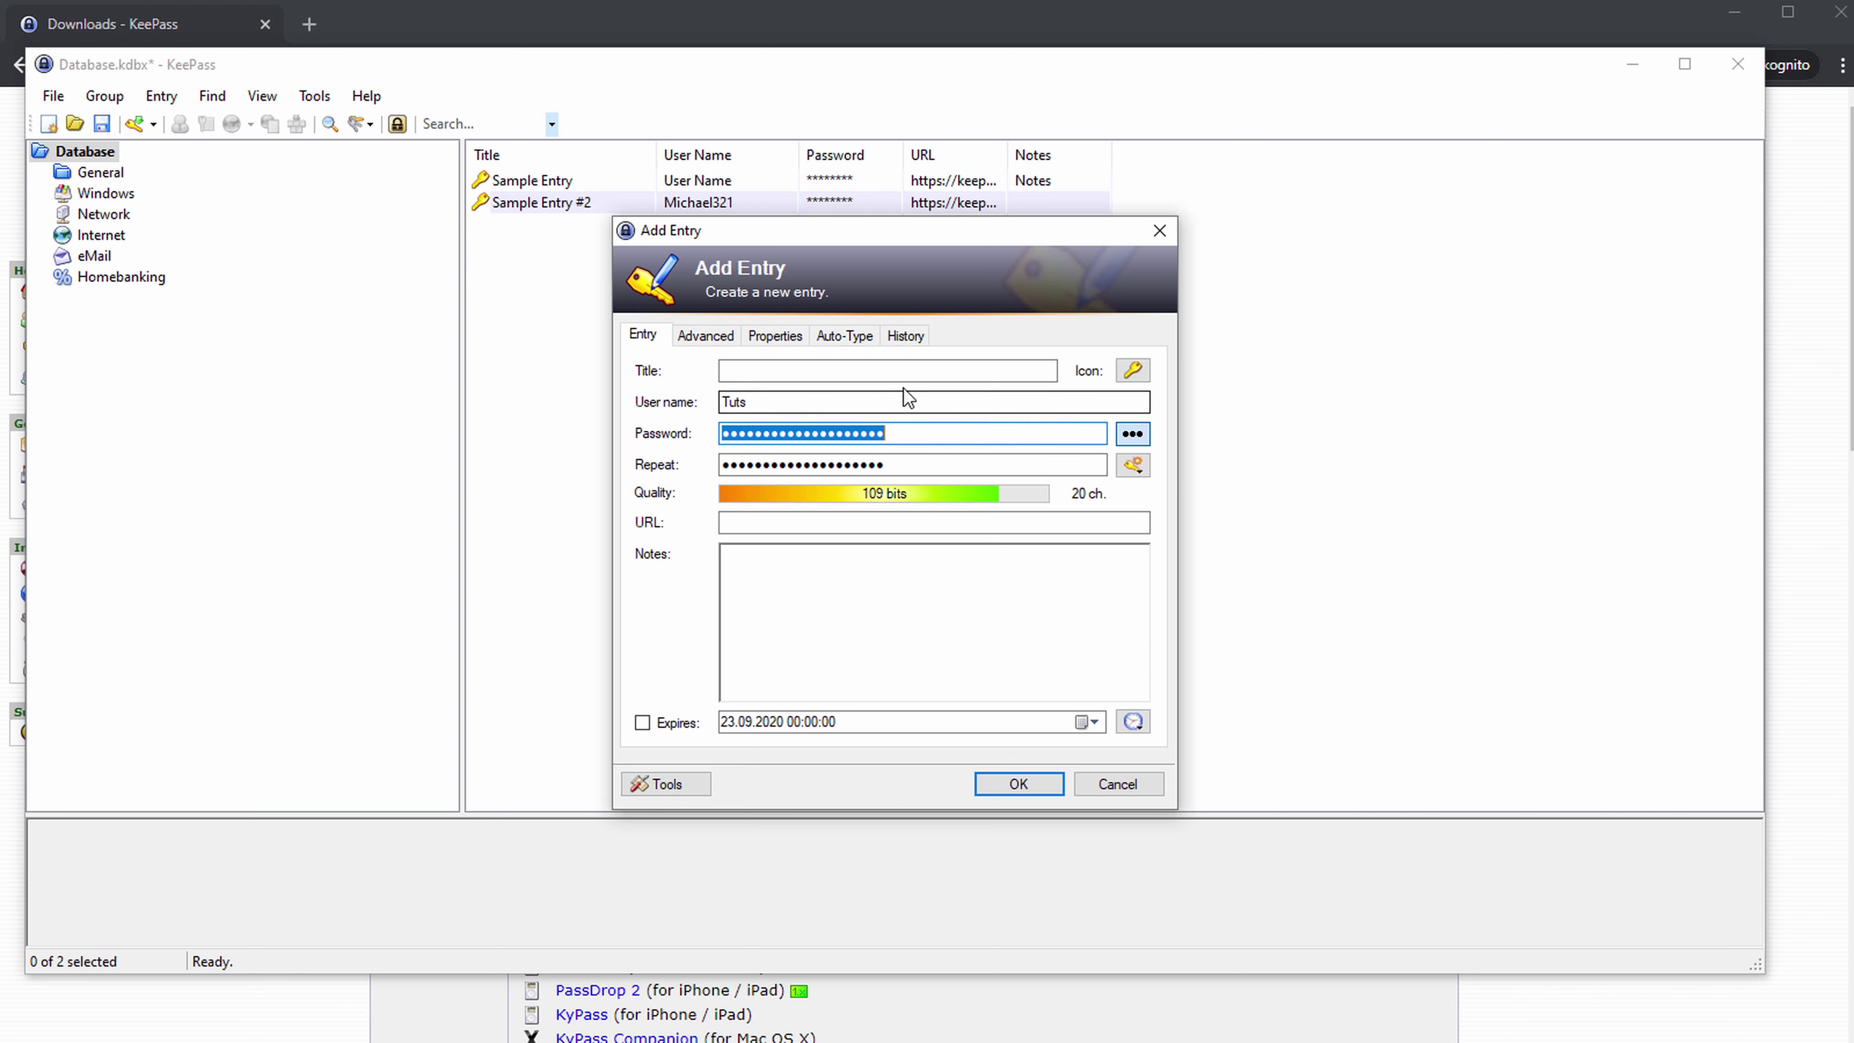
Title the entry 'Google', keep the standard key icon, and switch to the Advanced fields.
click(887, 371)
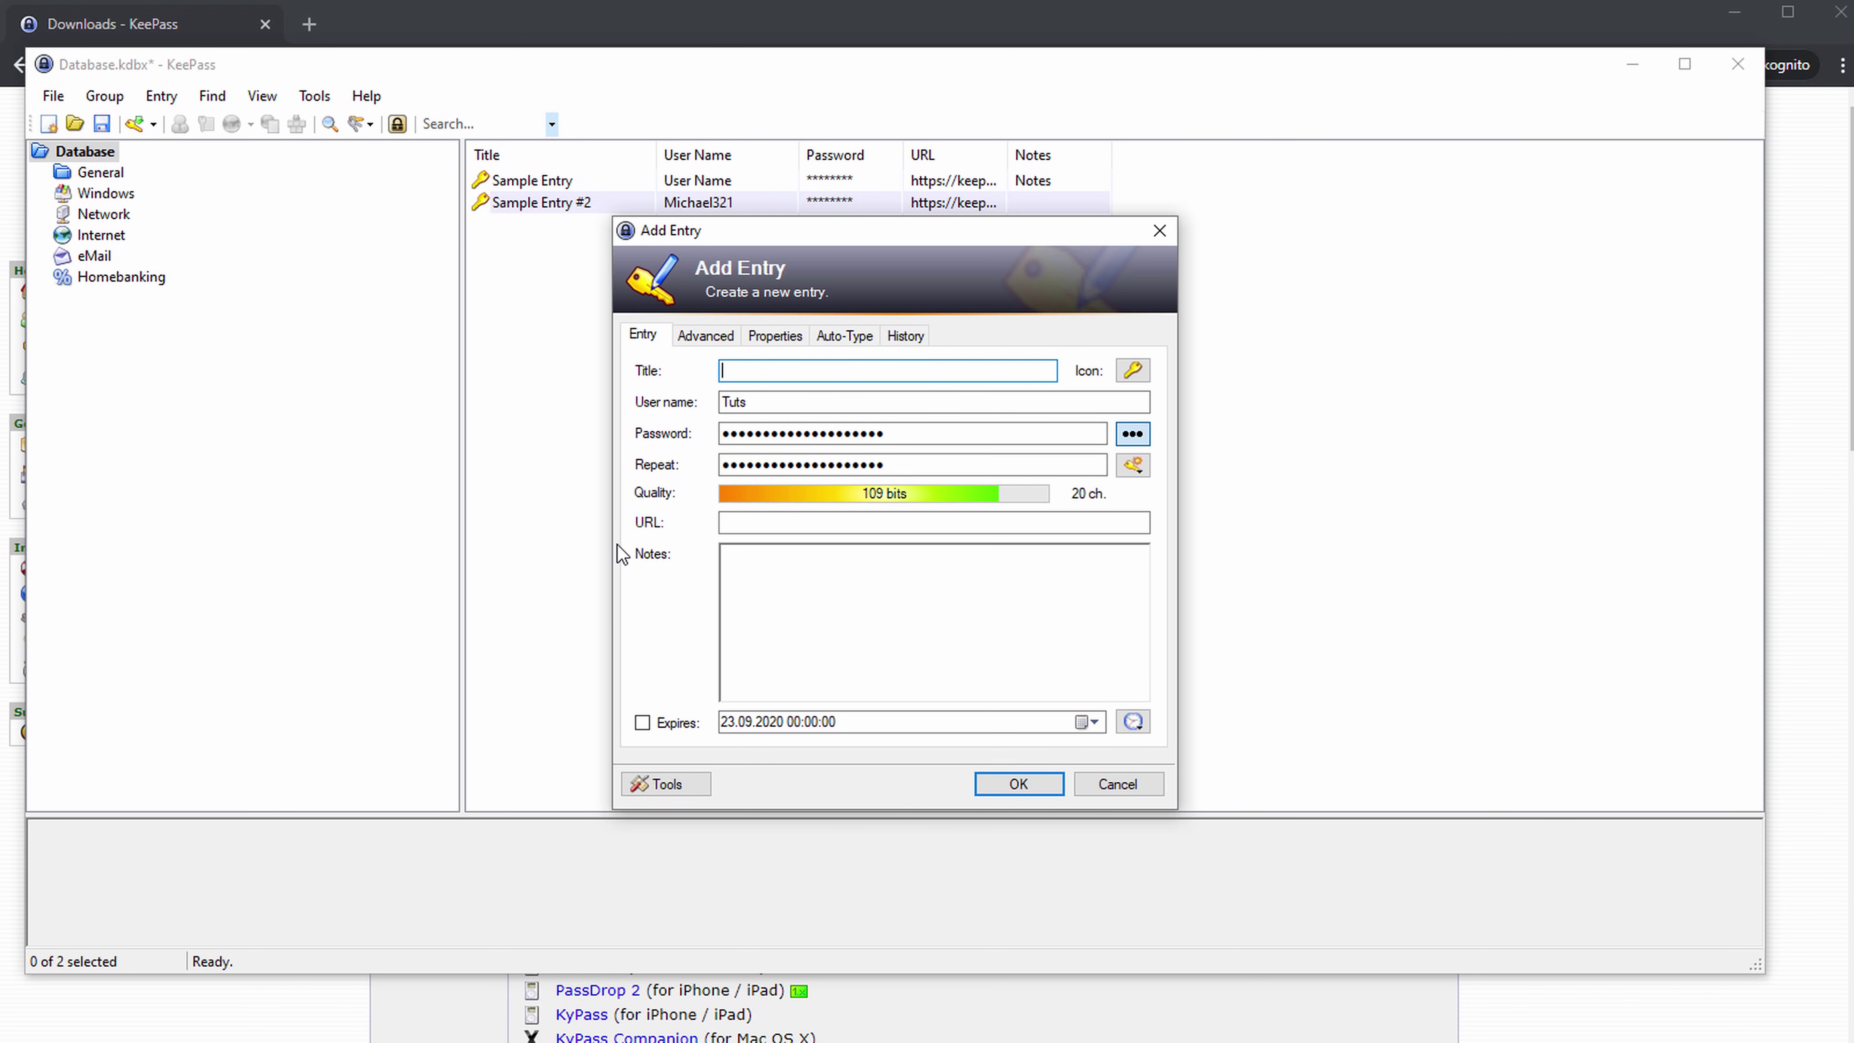
text(Google)
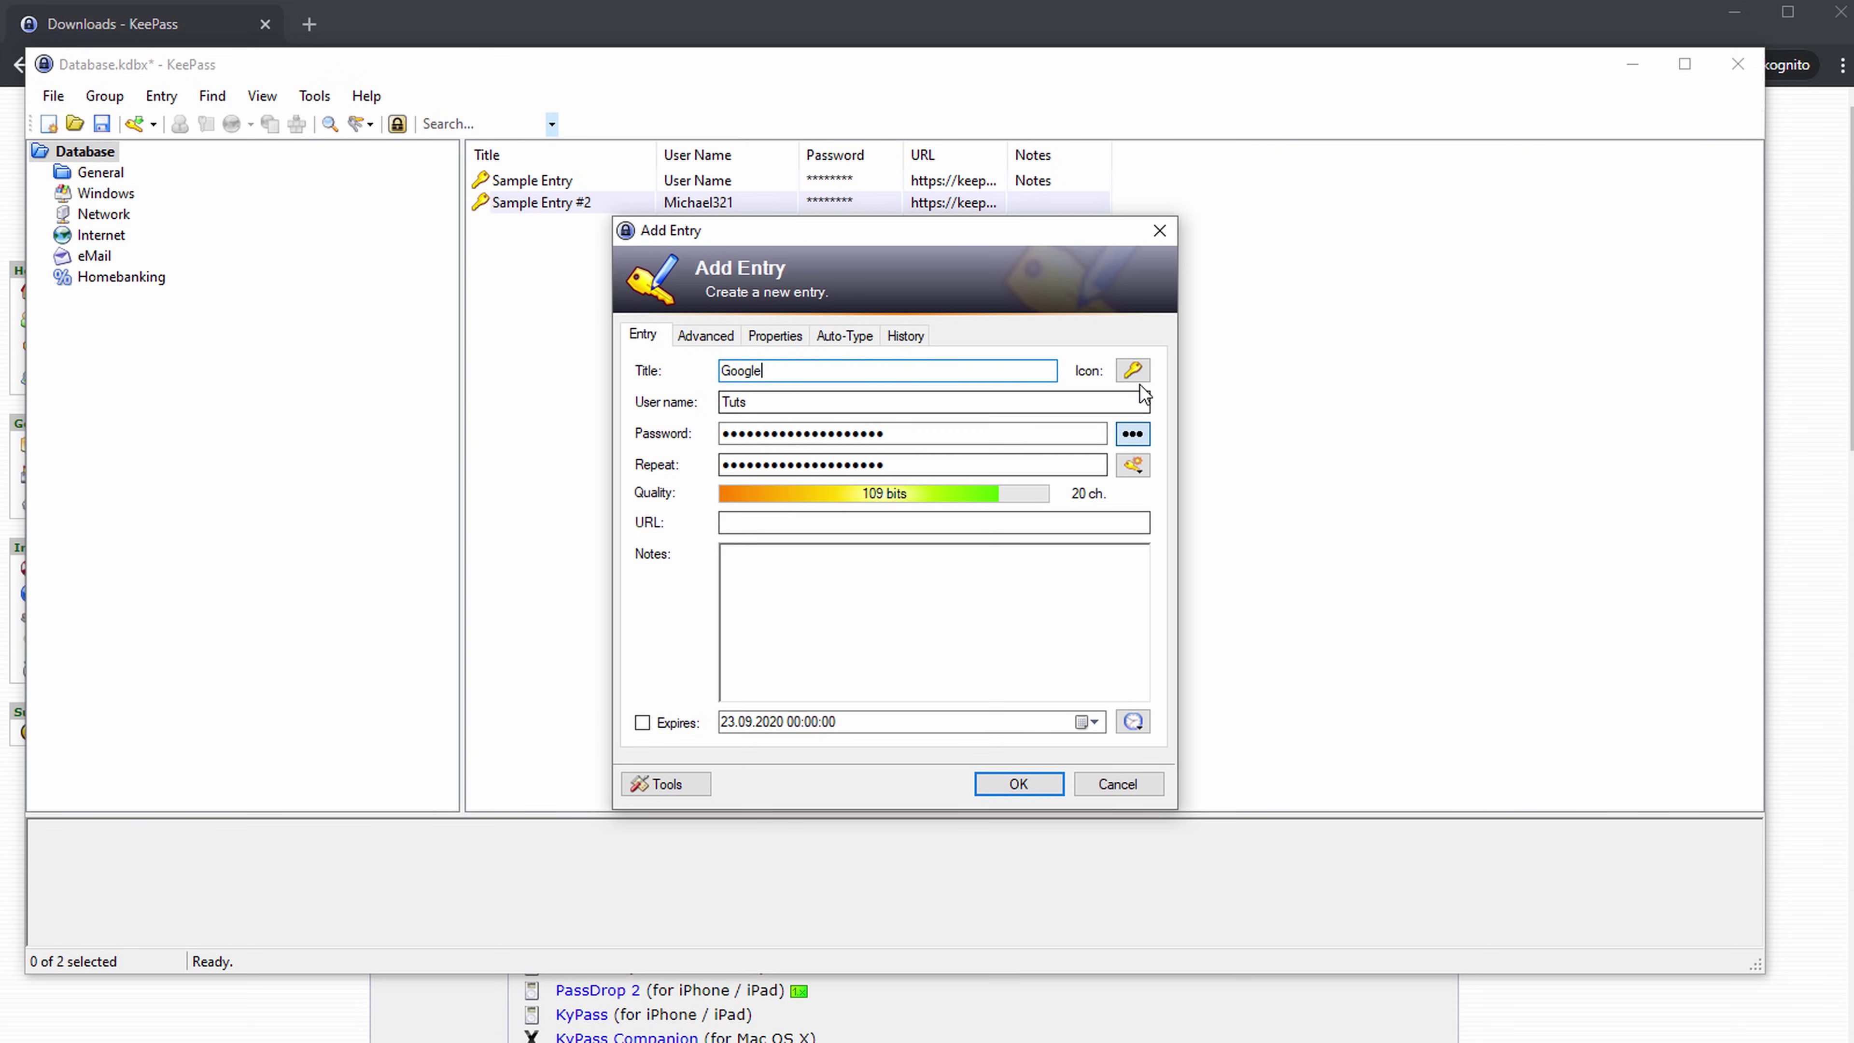
click(1134, 371)
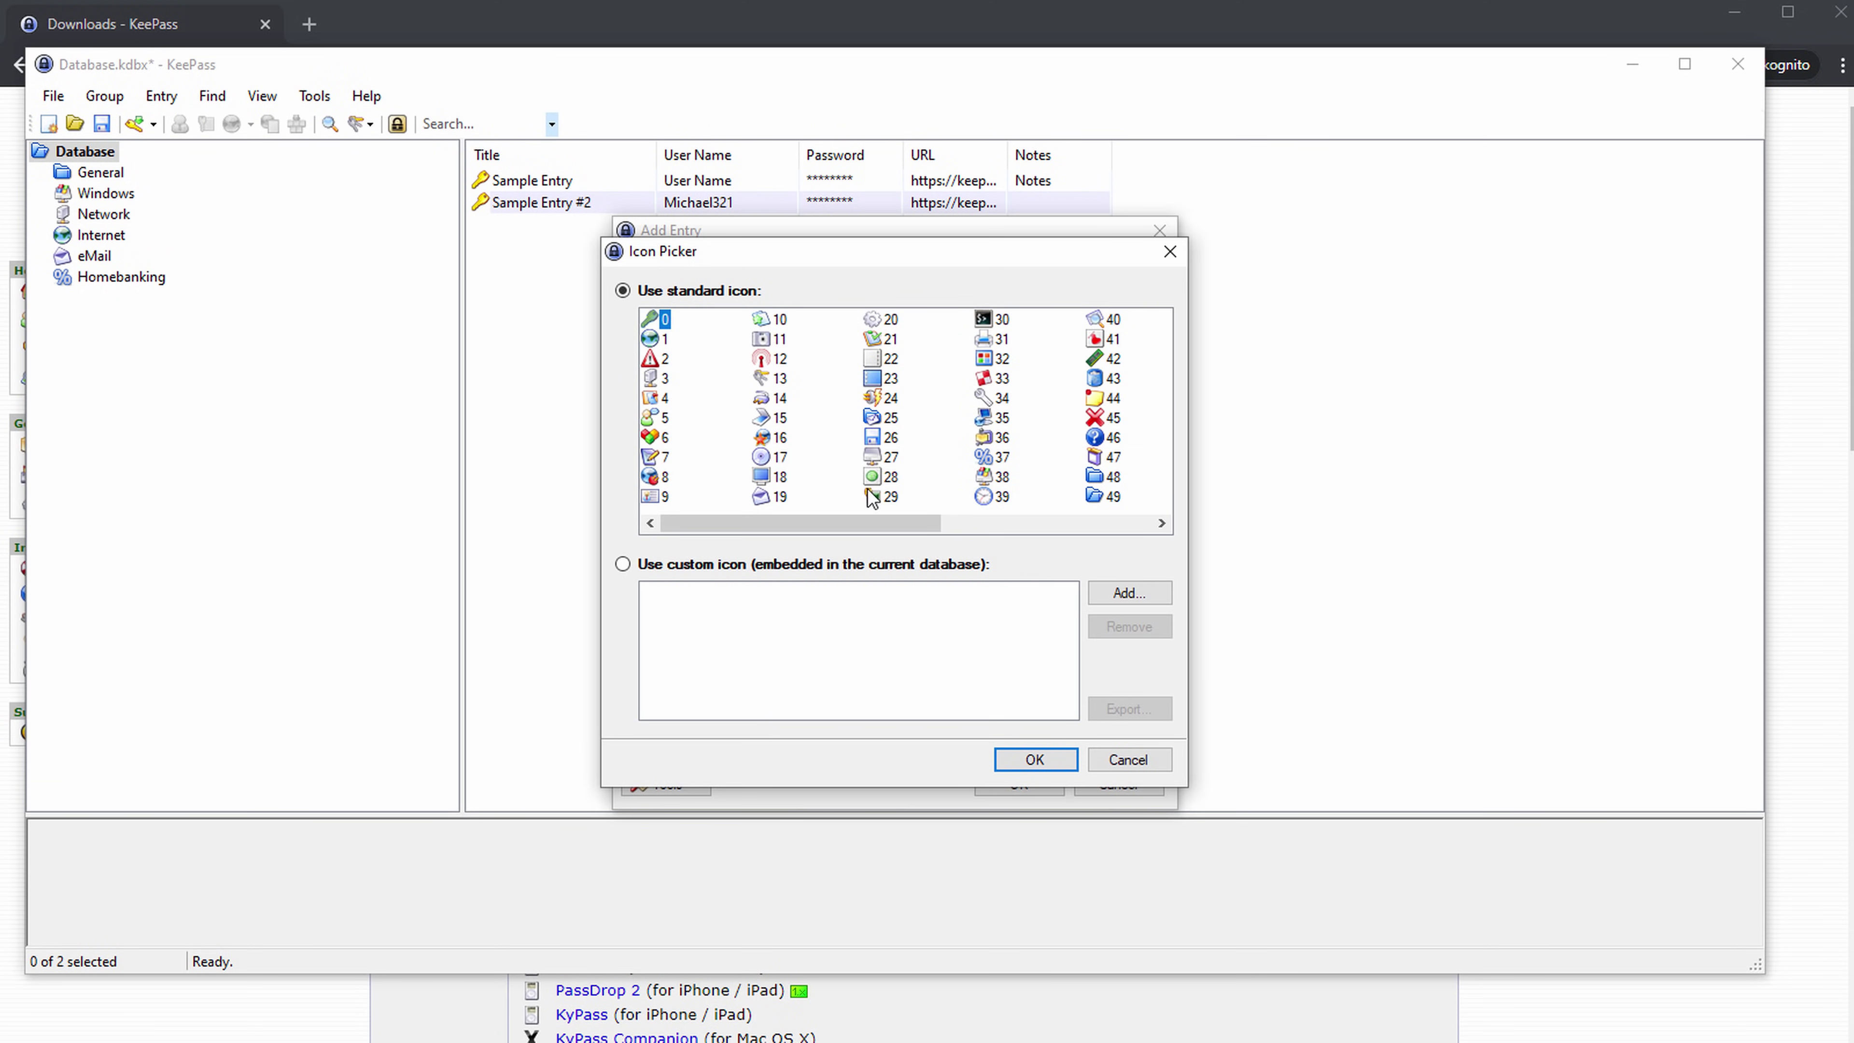
scroll(873, 486, down, 2)
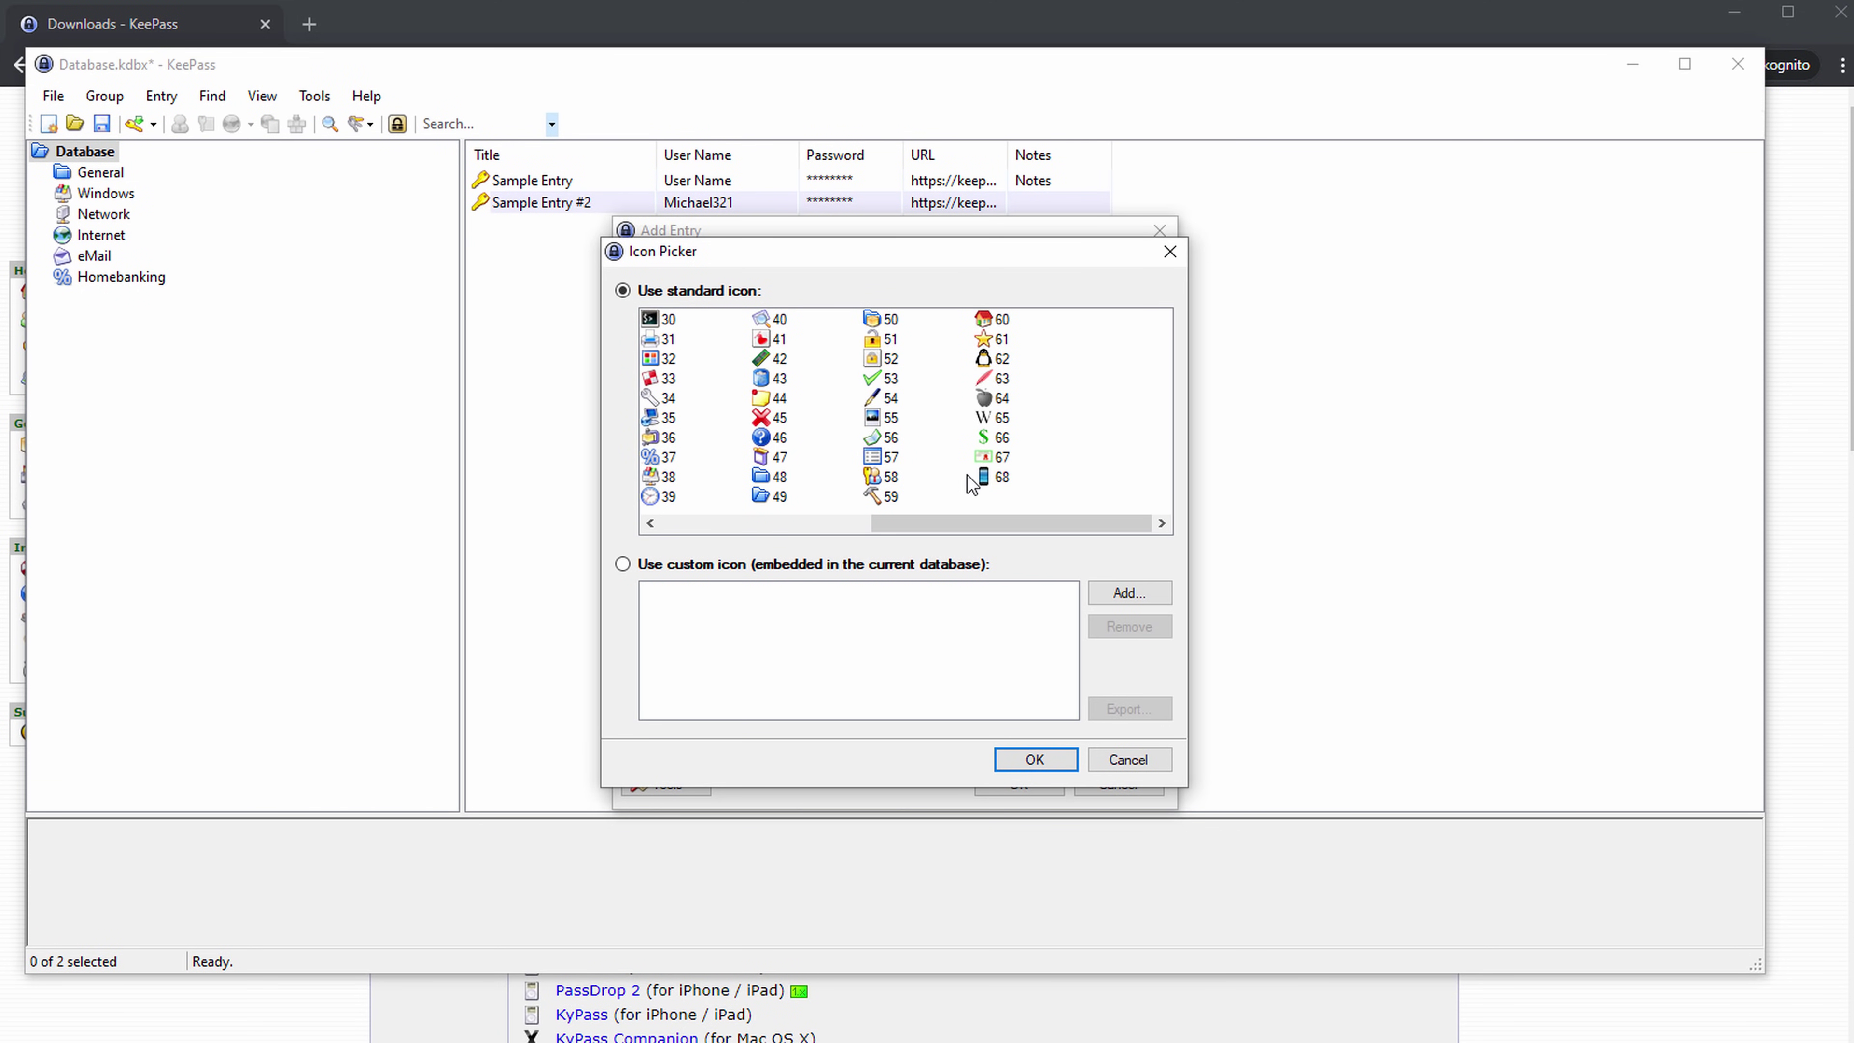
scroll(967, 475, up, 3)
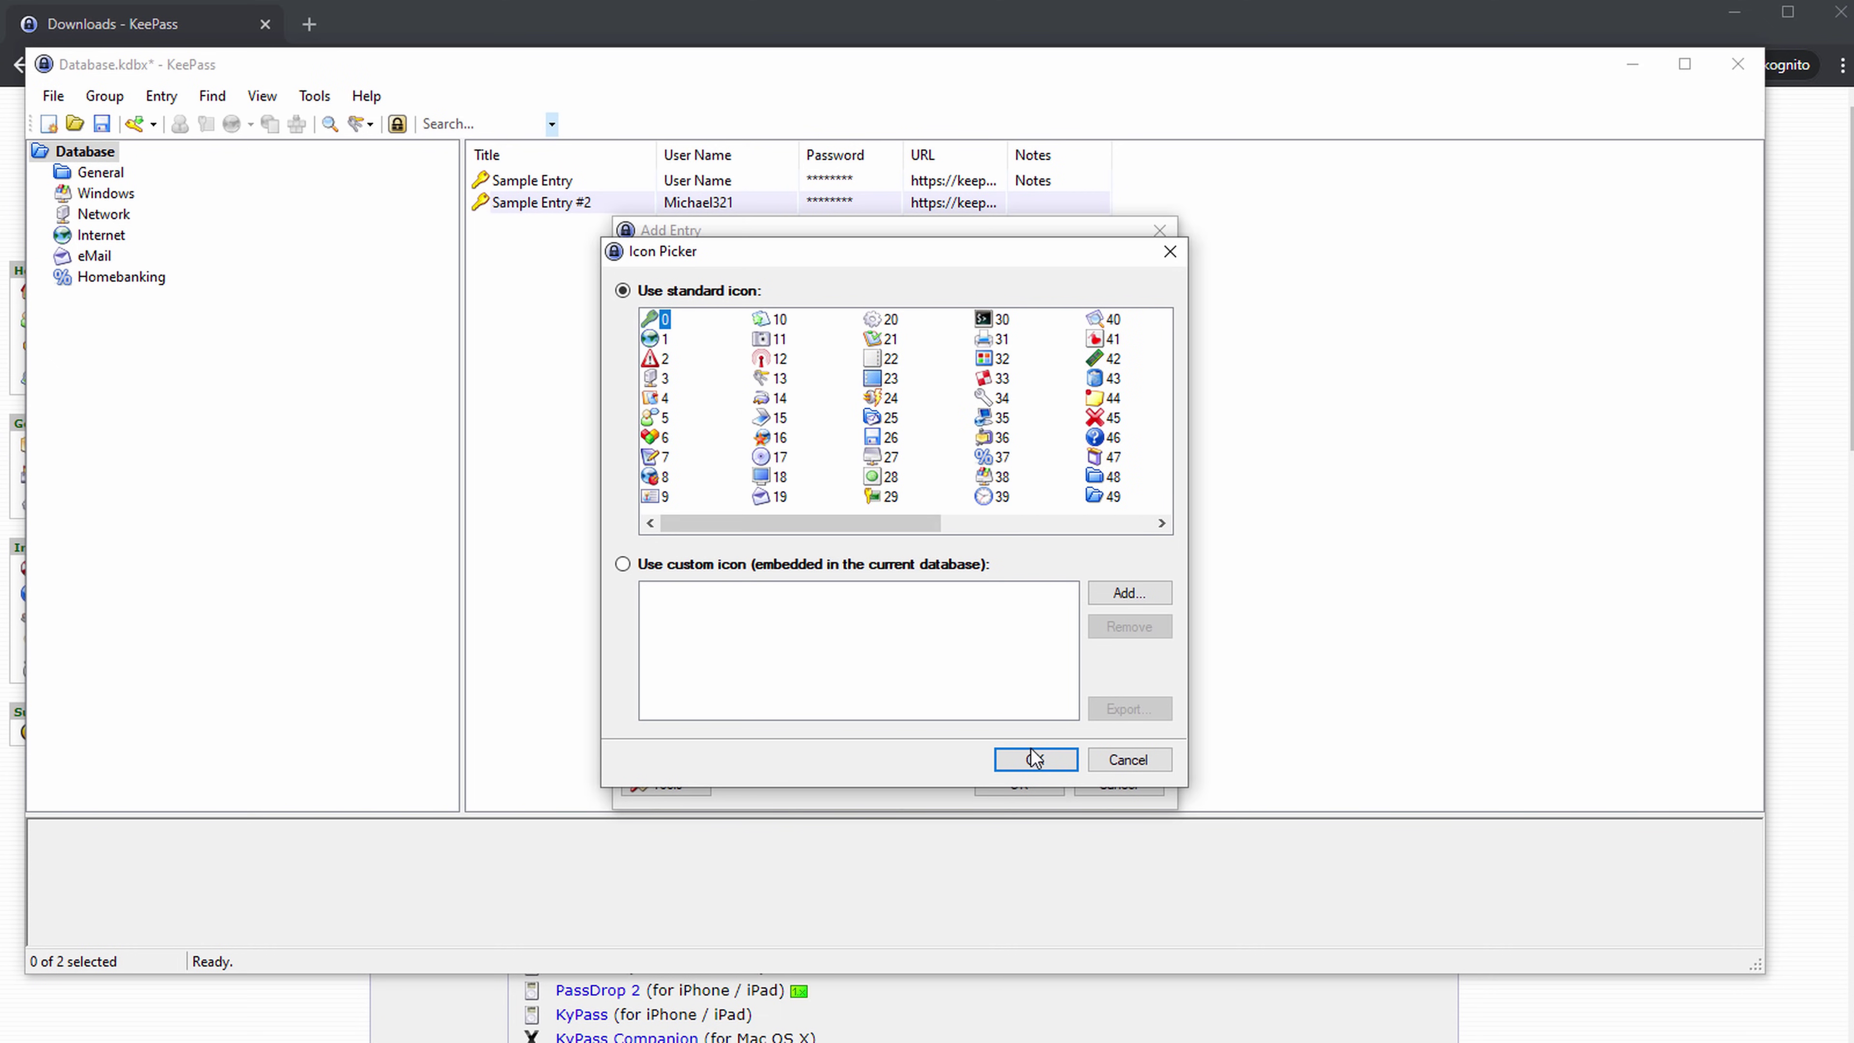
click(1034, 760)
click(711, 337)
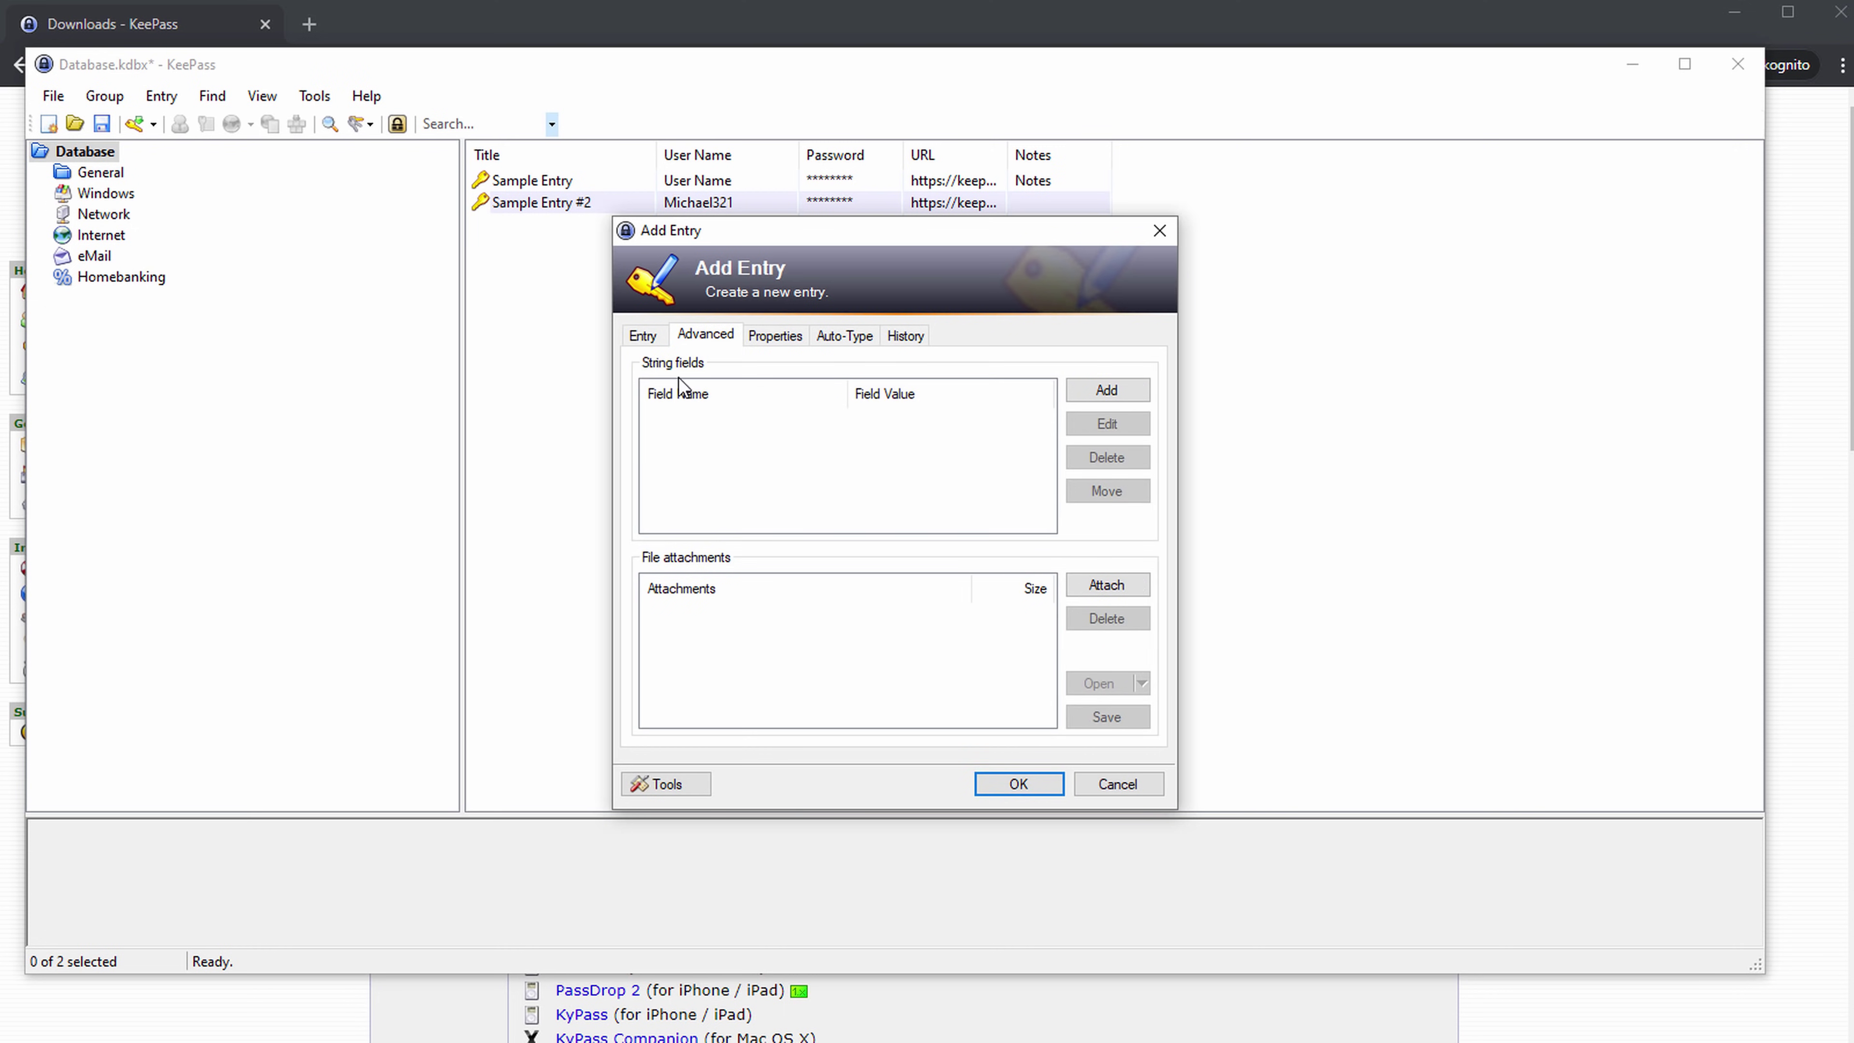
Cancel a custom string field, view Properties, Auto-Type and History, then return to the URL field.
click(1104, 393)
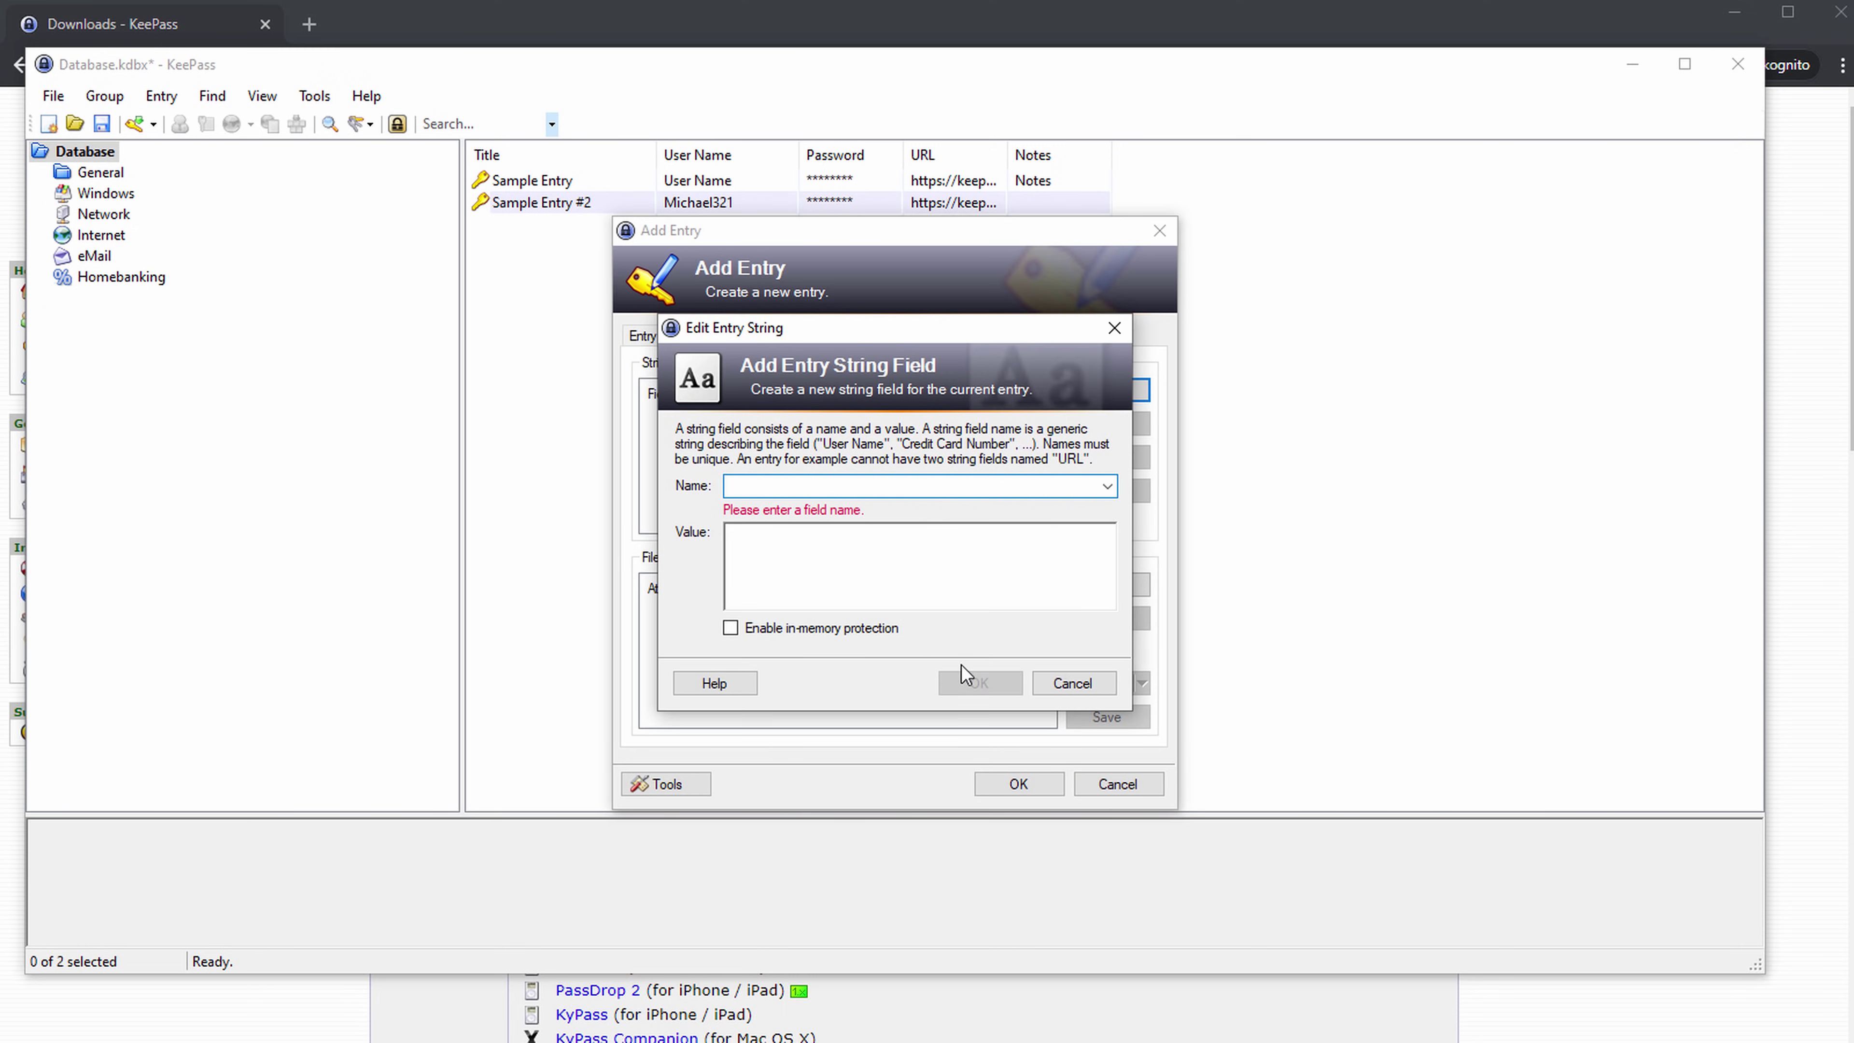
click(1072, 683)
click(783, 336)
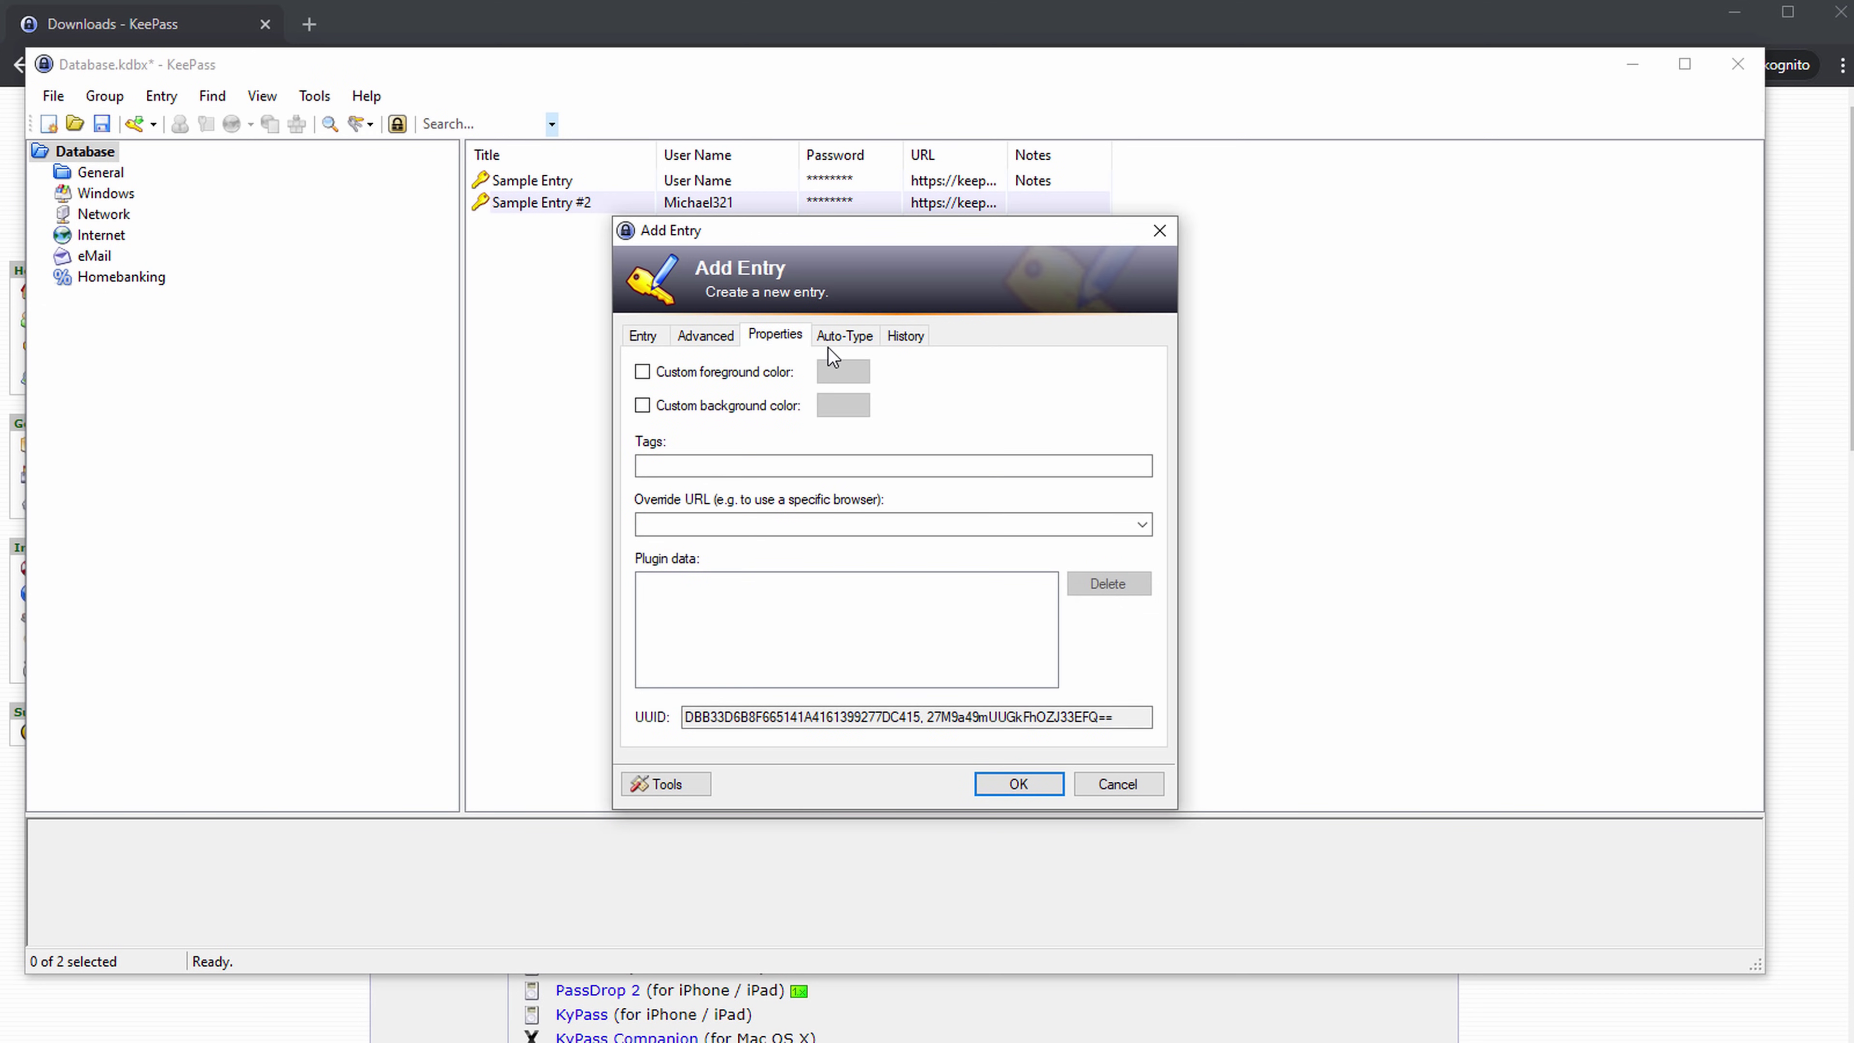
click(868, 338)
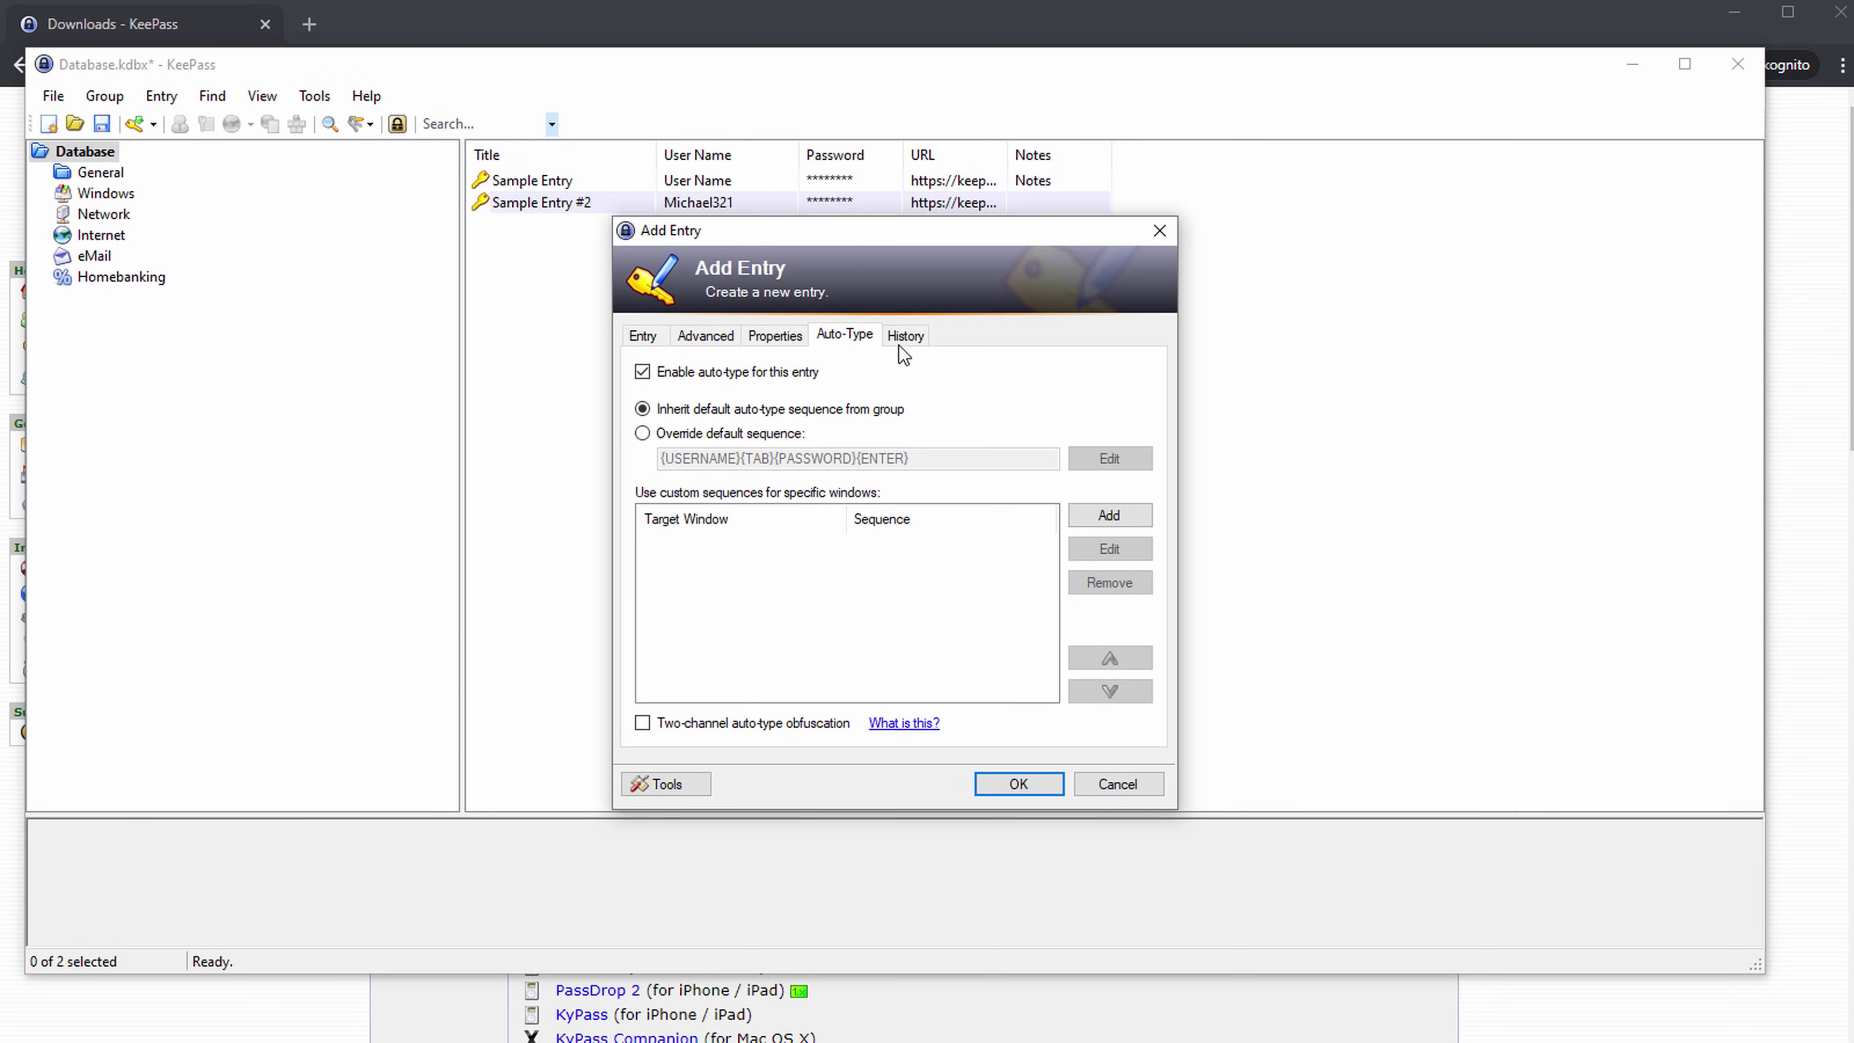
click(894, 339)
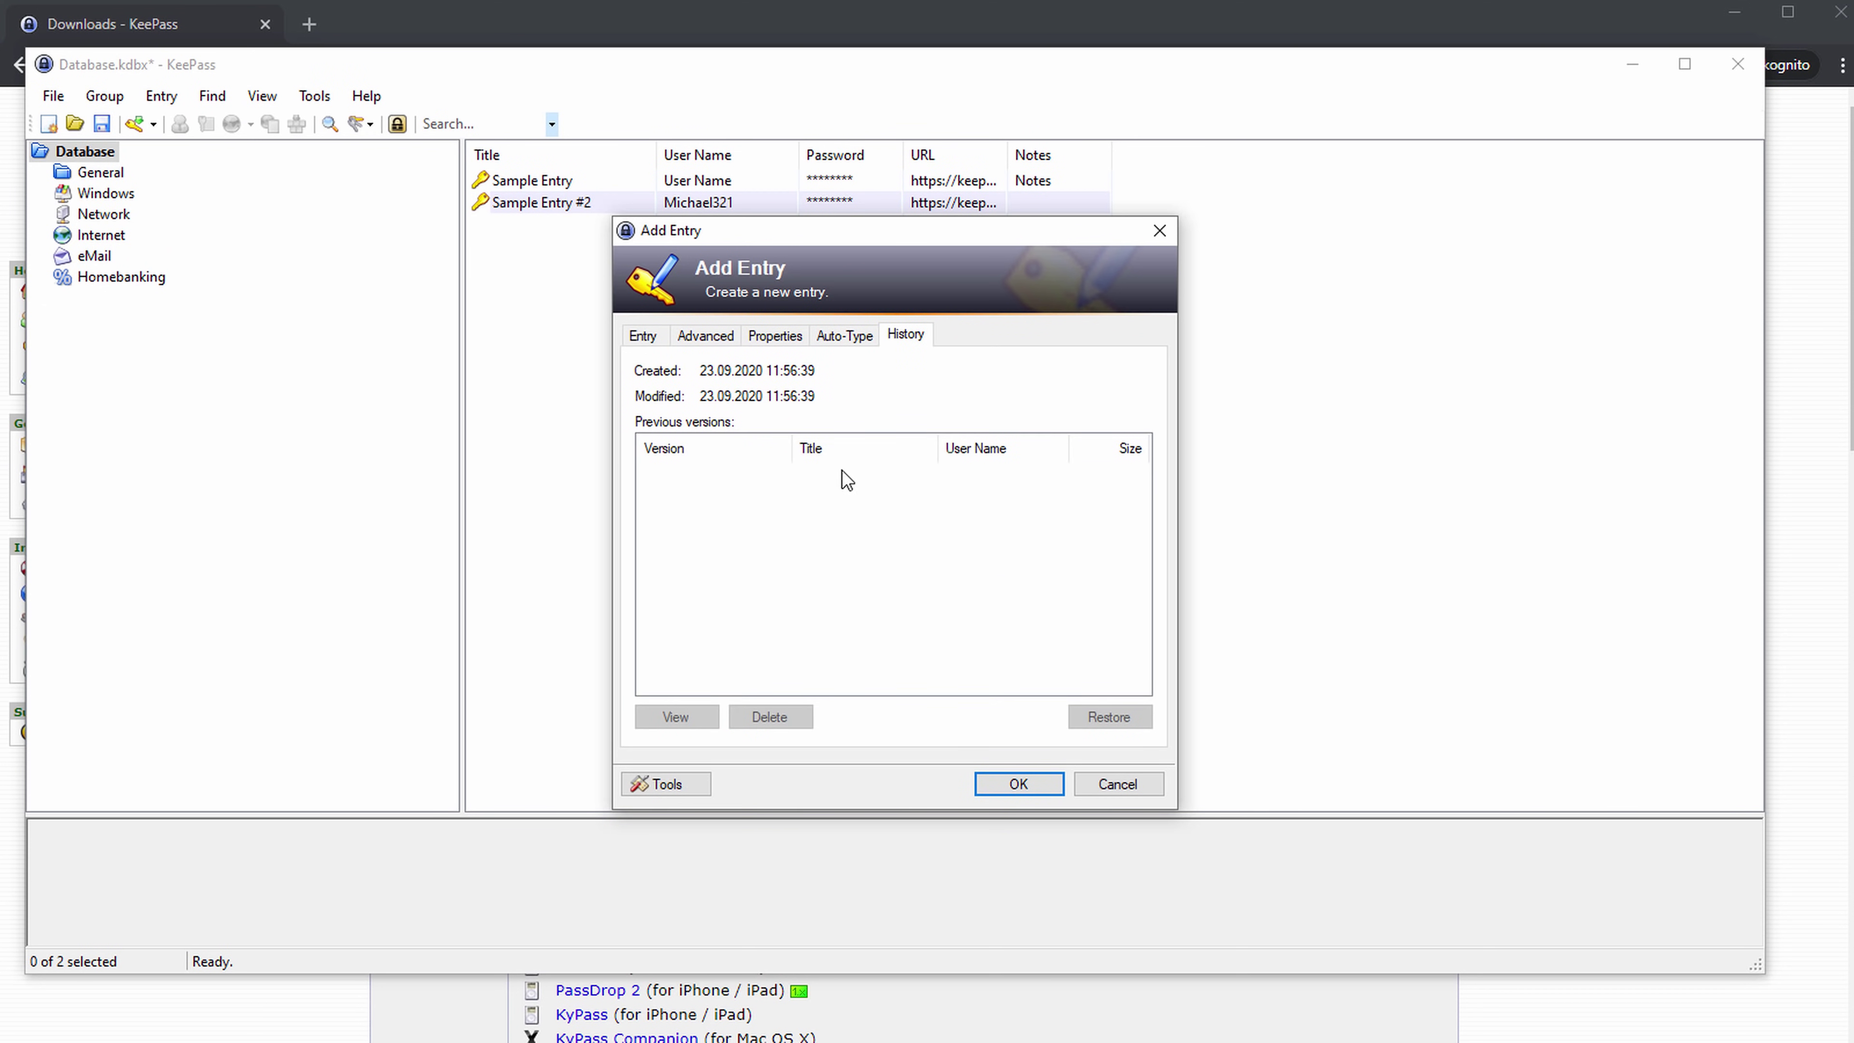
click(642, 337)
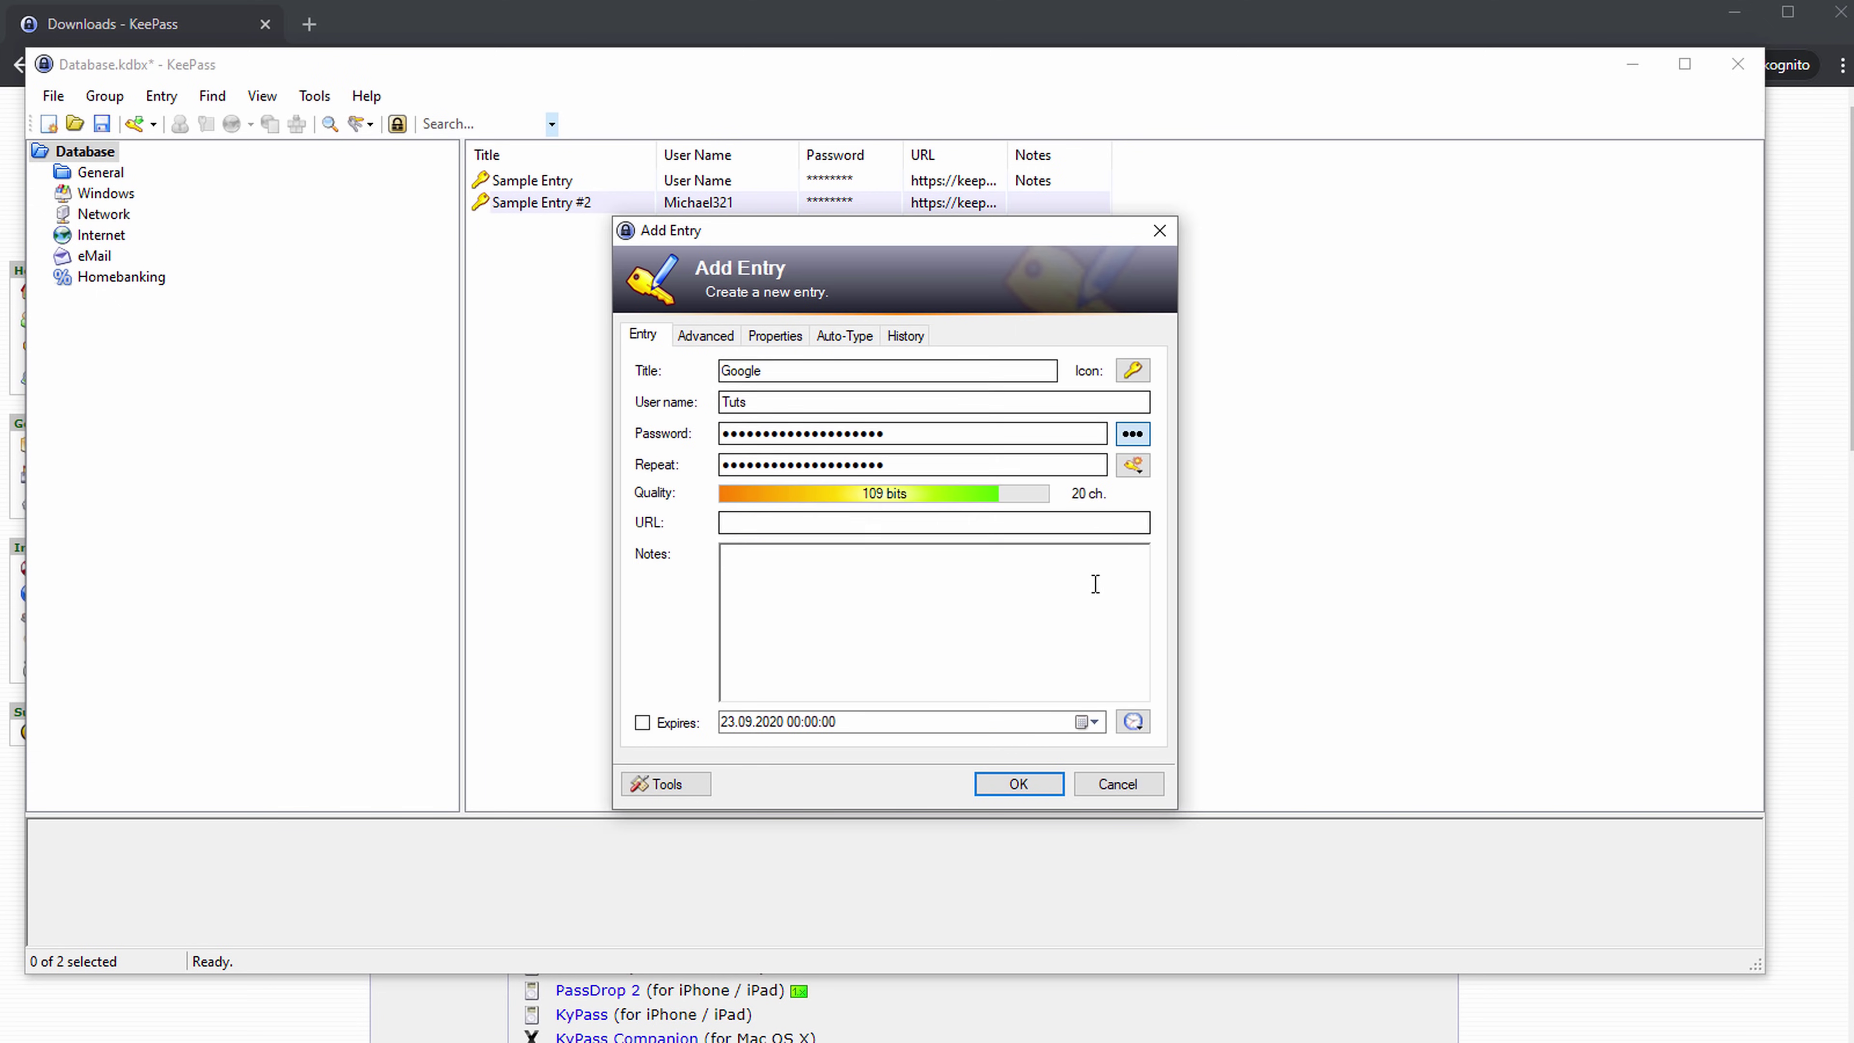
click(842, 519)
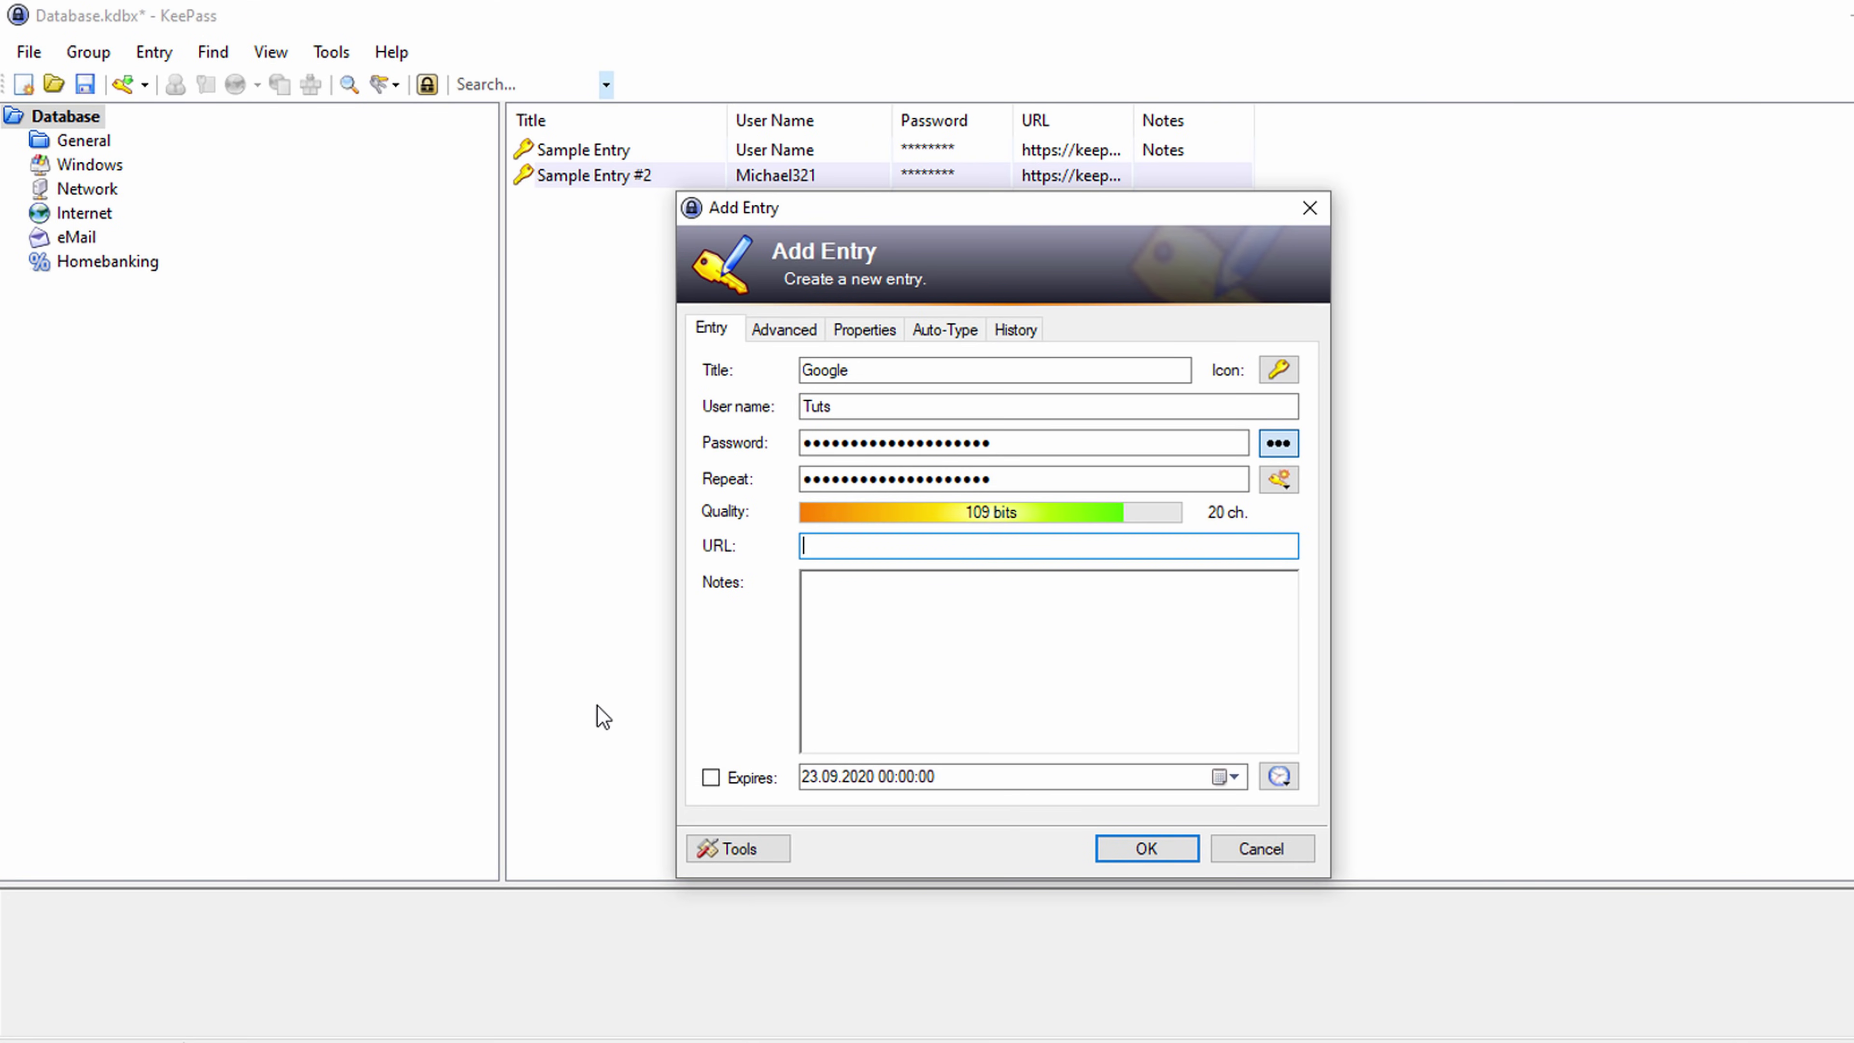
text(htt)
key(BackSpace)
text(to)
text(s:/)
text(/google)
text(.com)
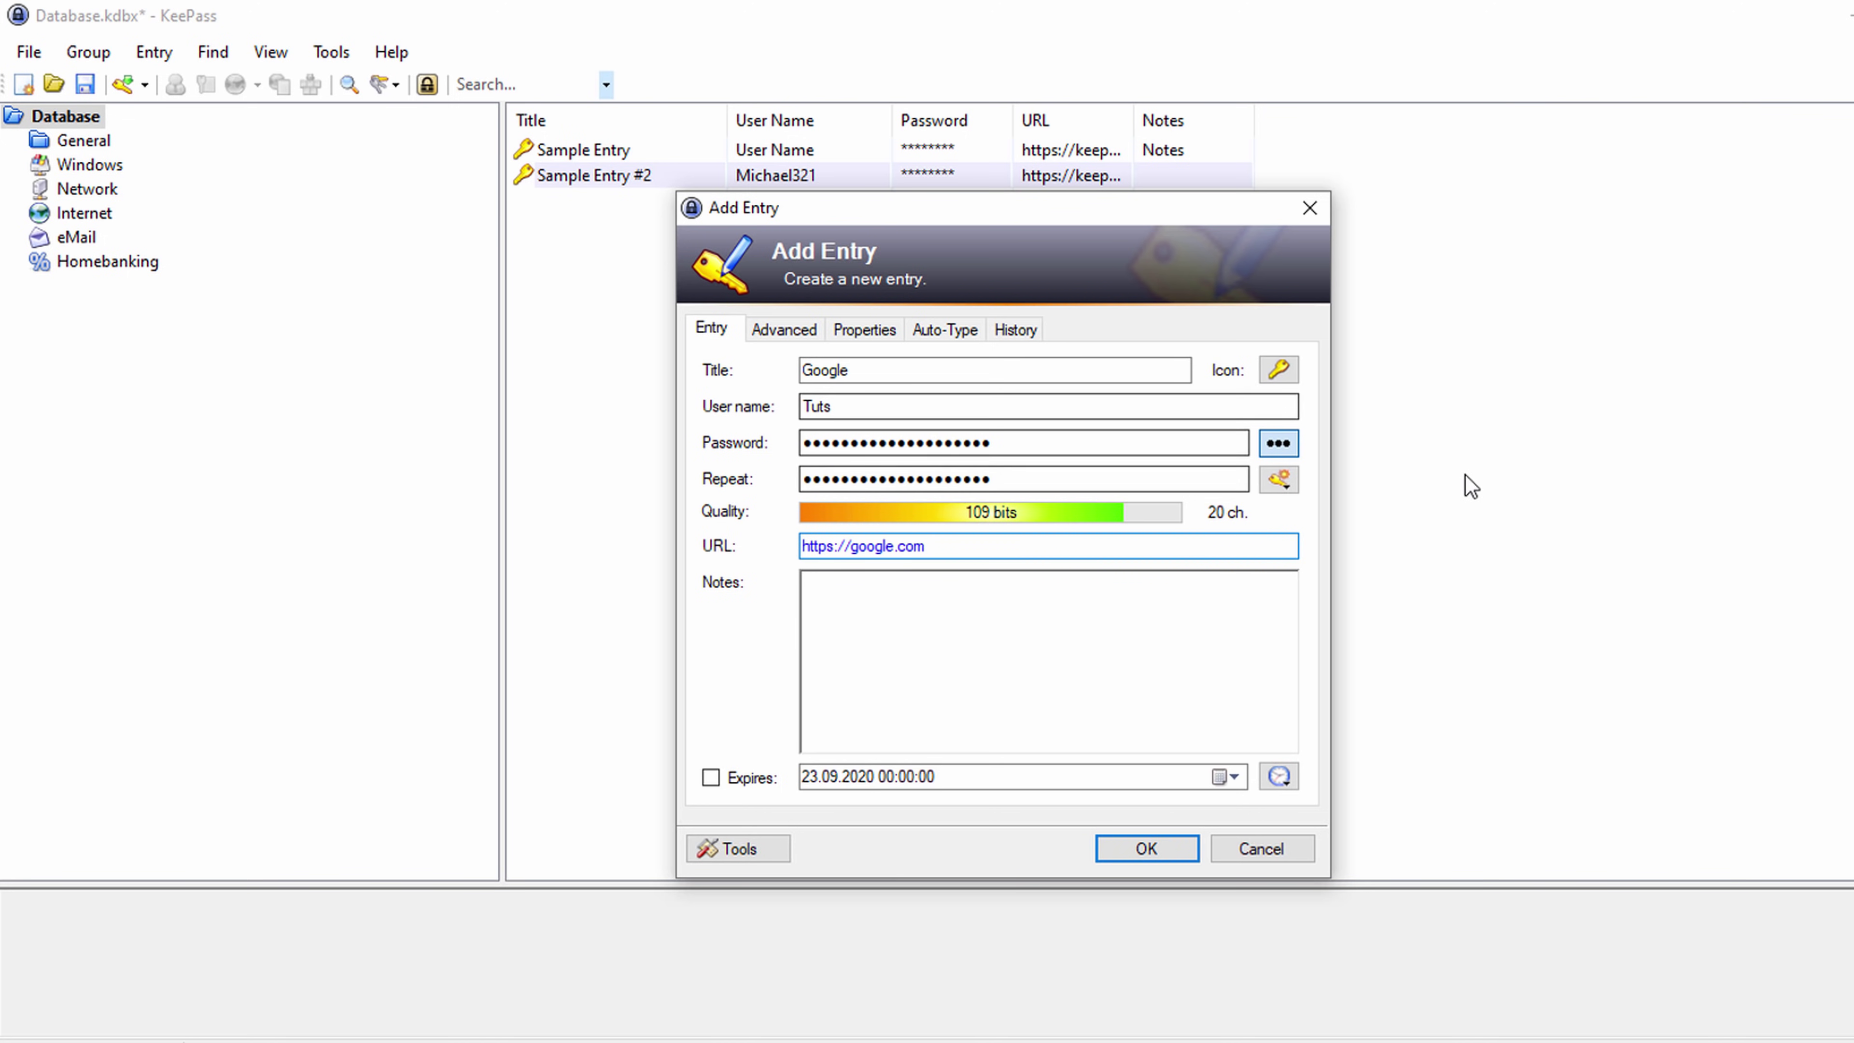
Generate a Hex Key 256-bit password, view it in plain text, and add the entry.
click(1279, 479)
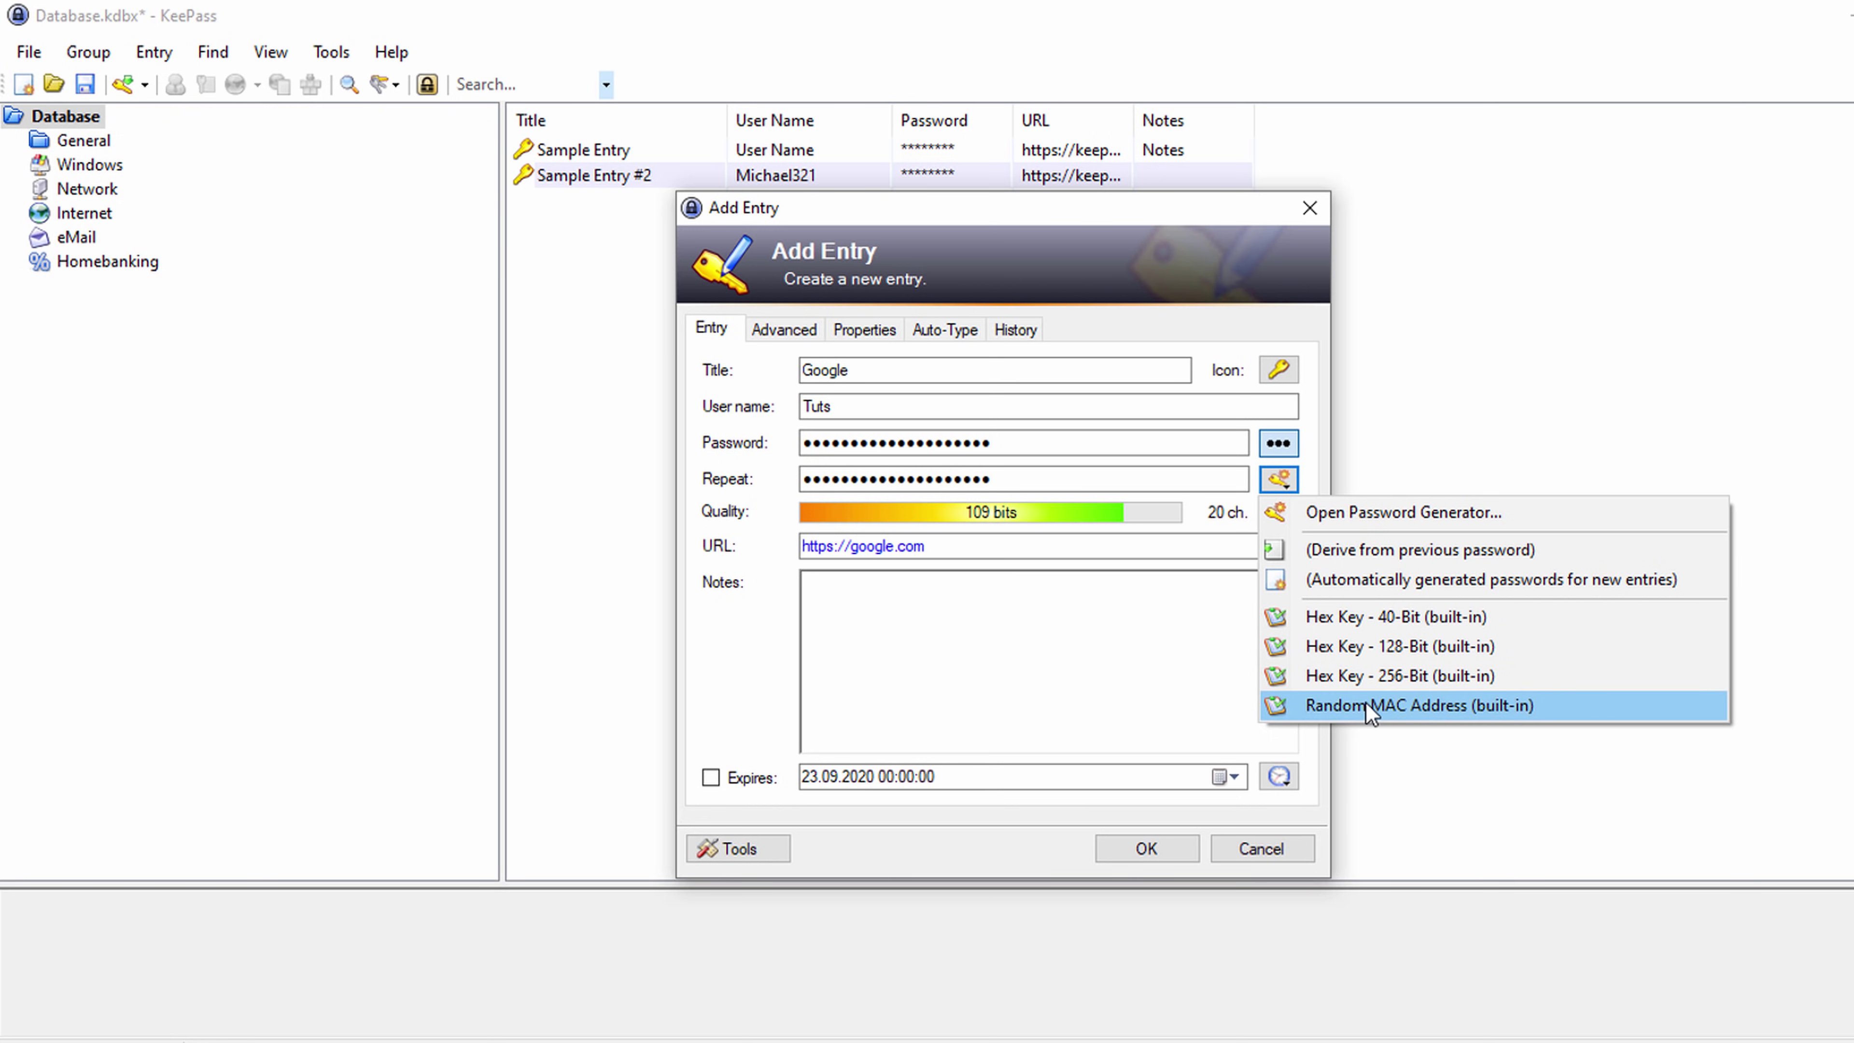
click(1346, 677)
click(1275, 443)
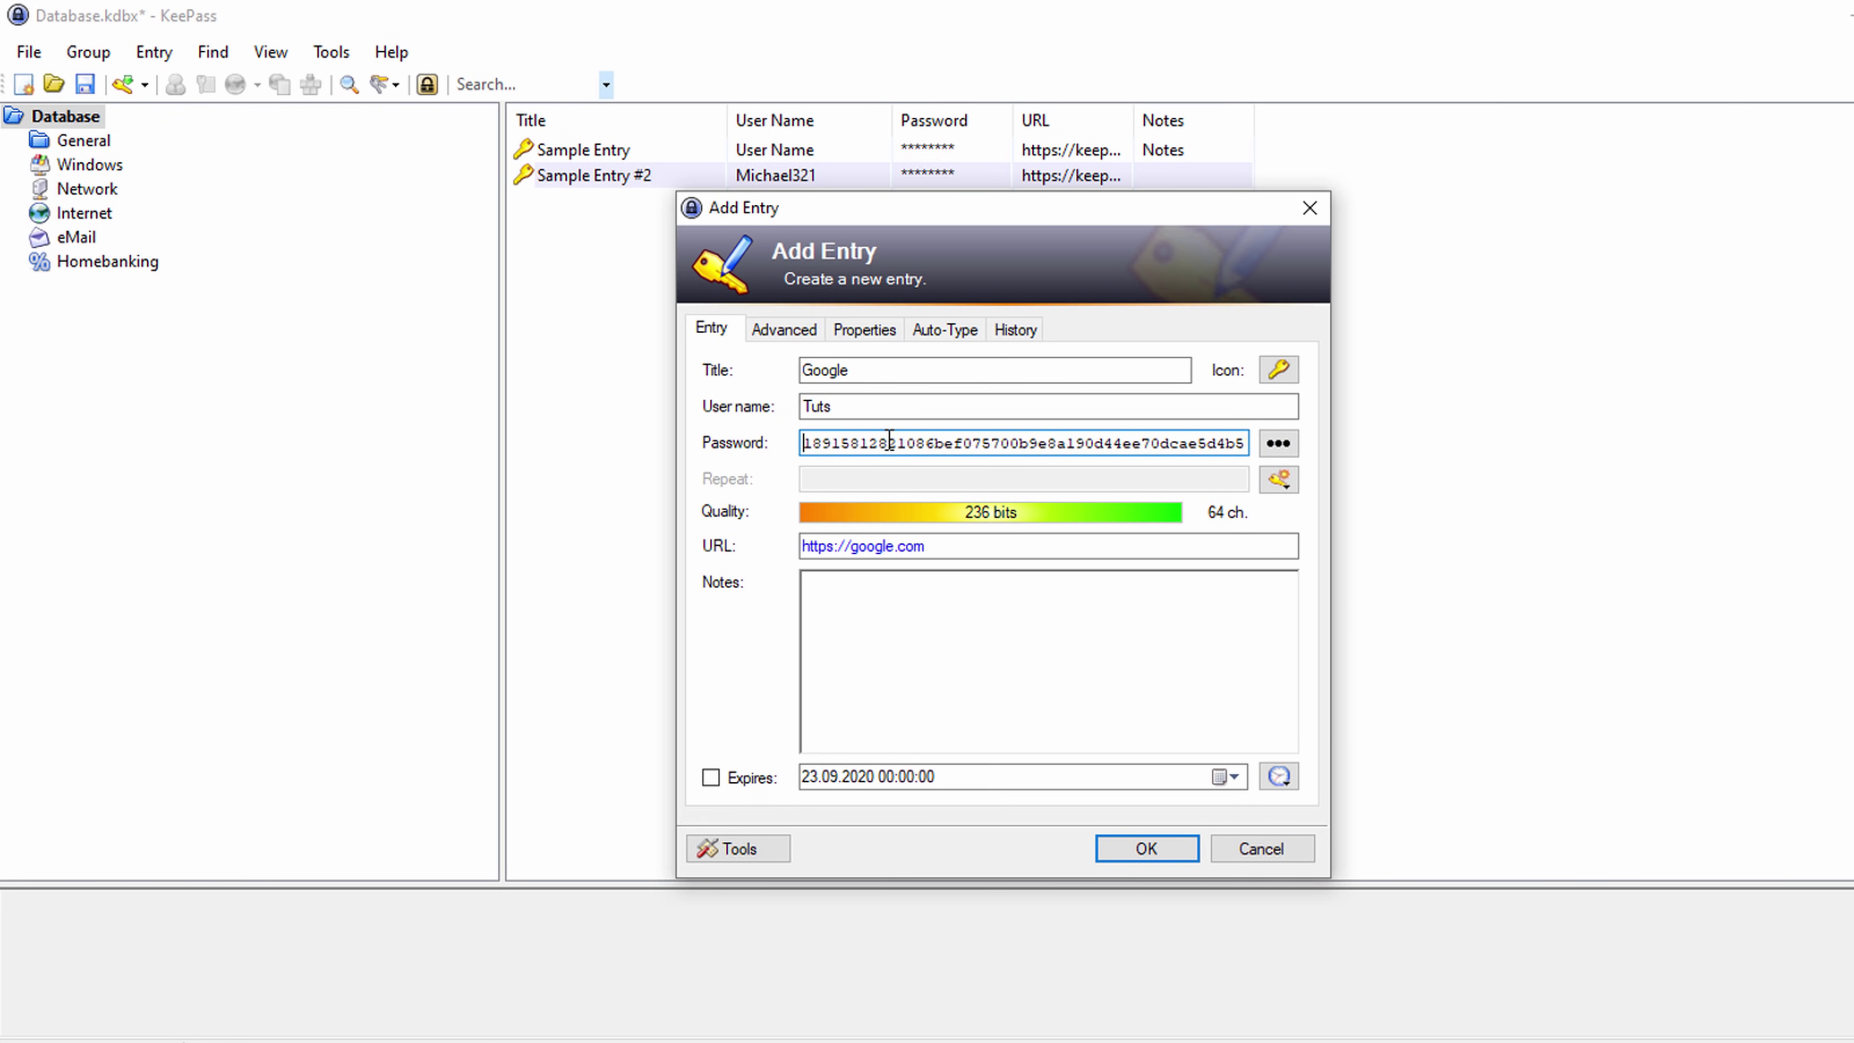
drag(912, 447, 1332, 453)
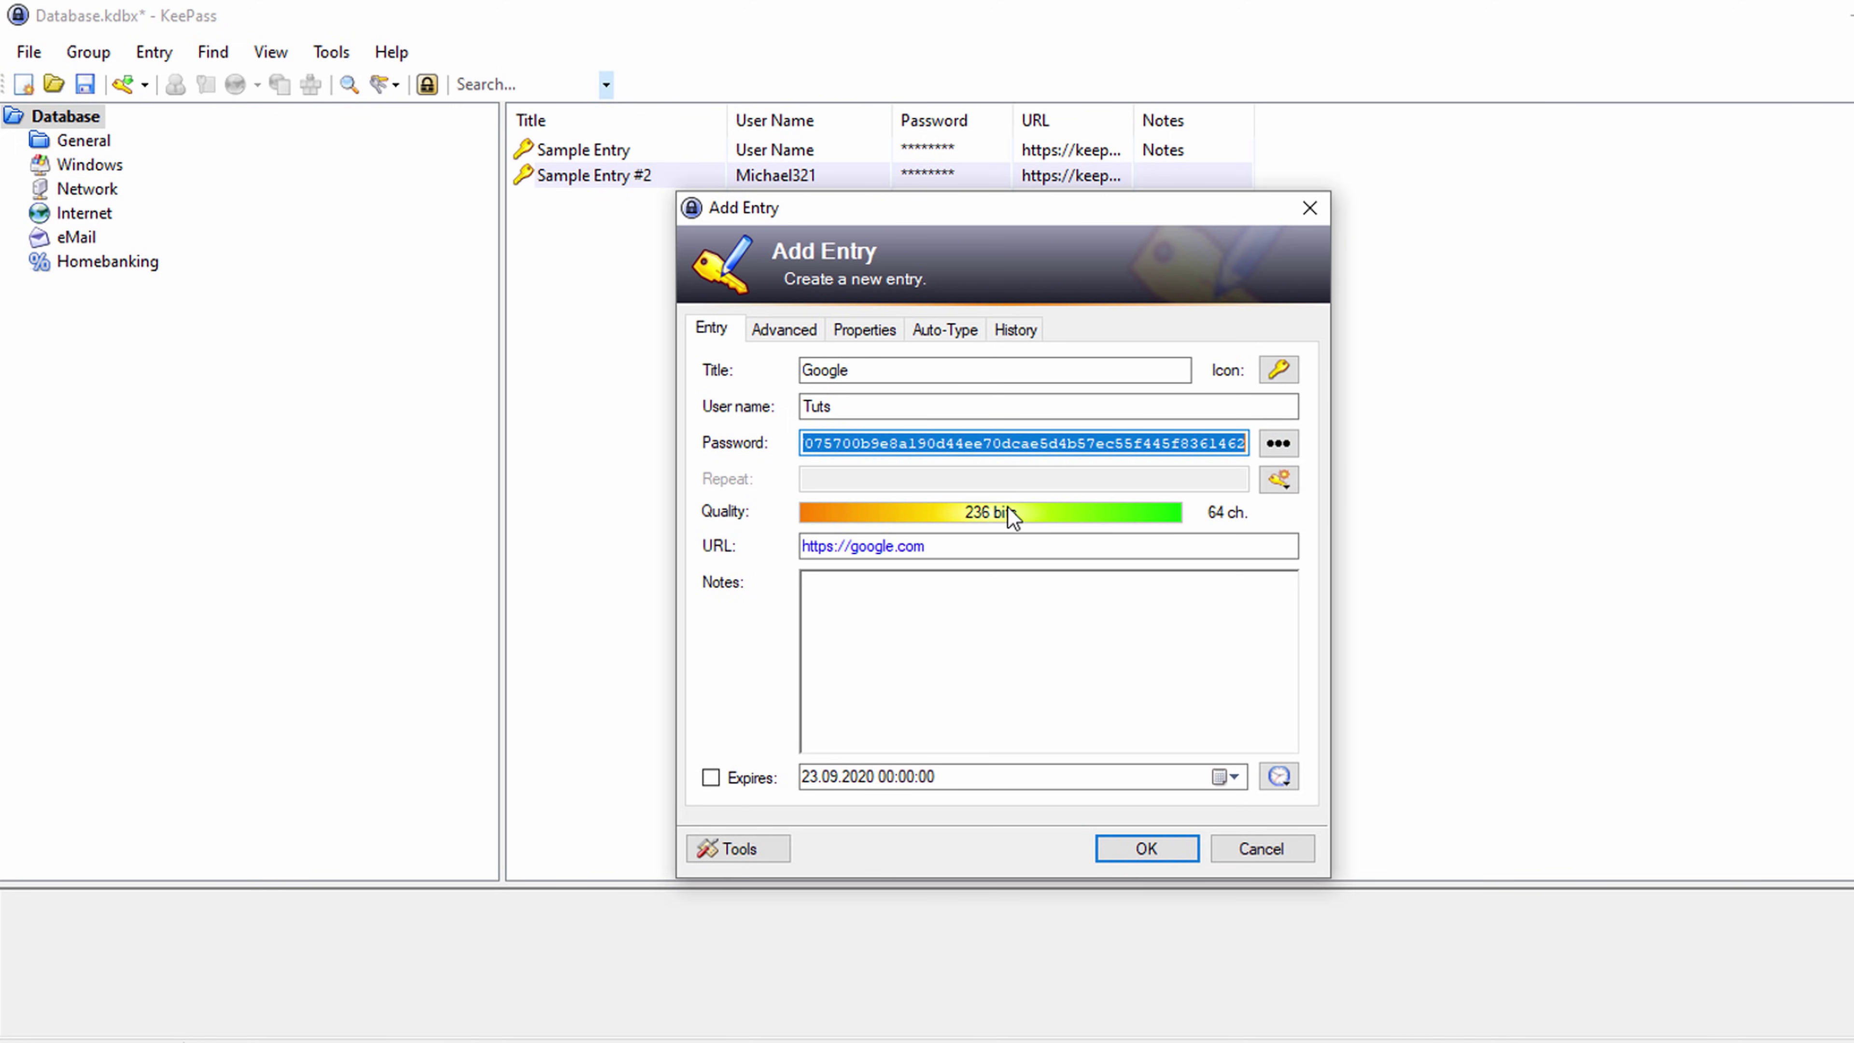
click(1075, 645)
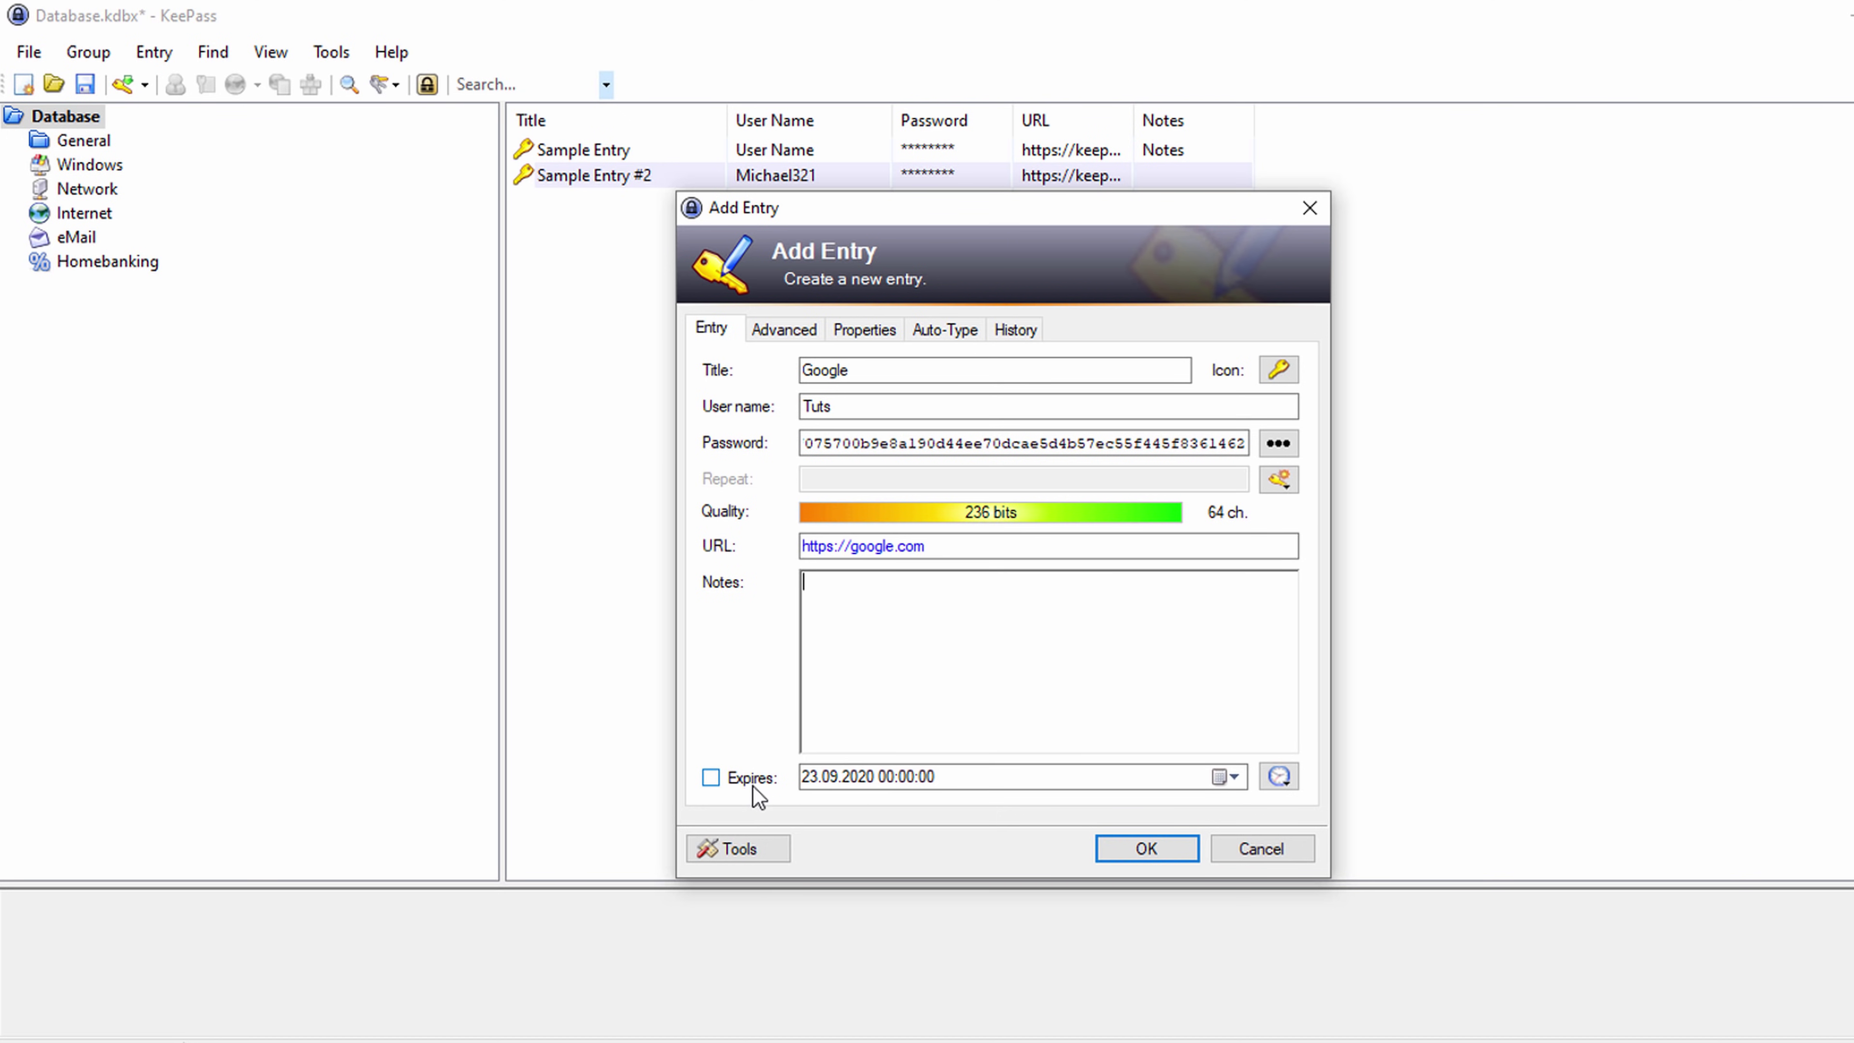
click(1130, 850)
click(872, 281)
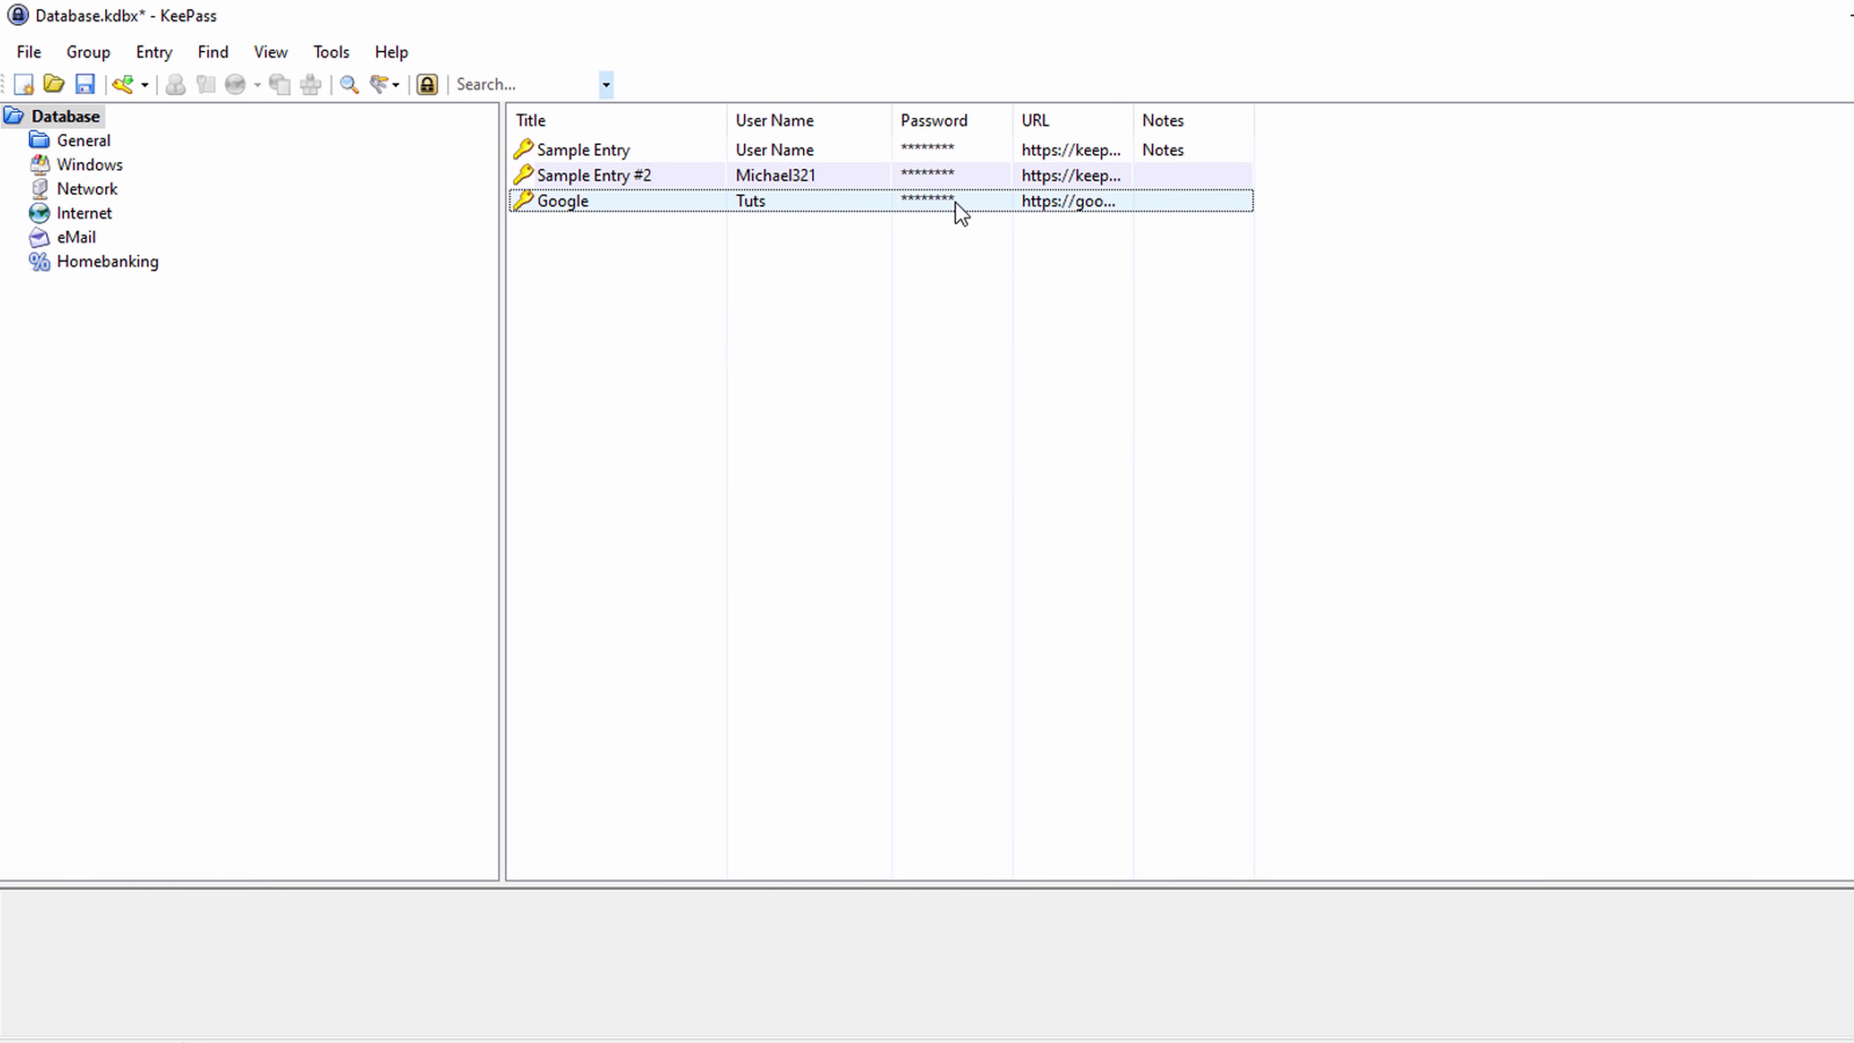
Widen the URL column to show full addresses and open the Google entry's URL(s) menu.
click(956, 203)
right_click(950, 206)
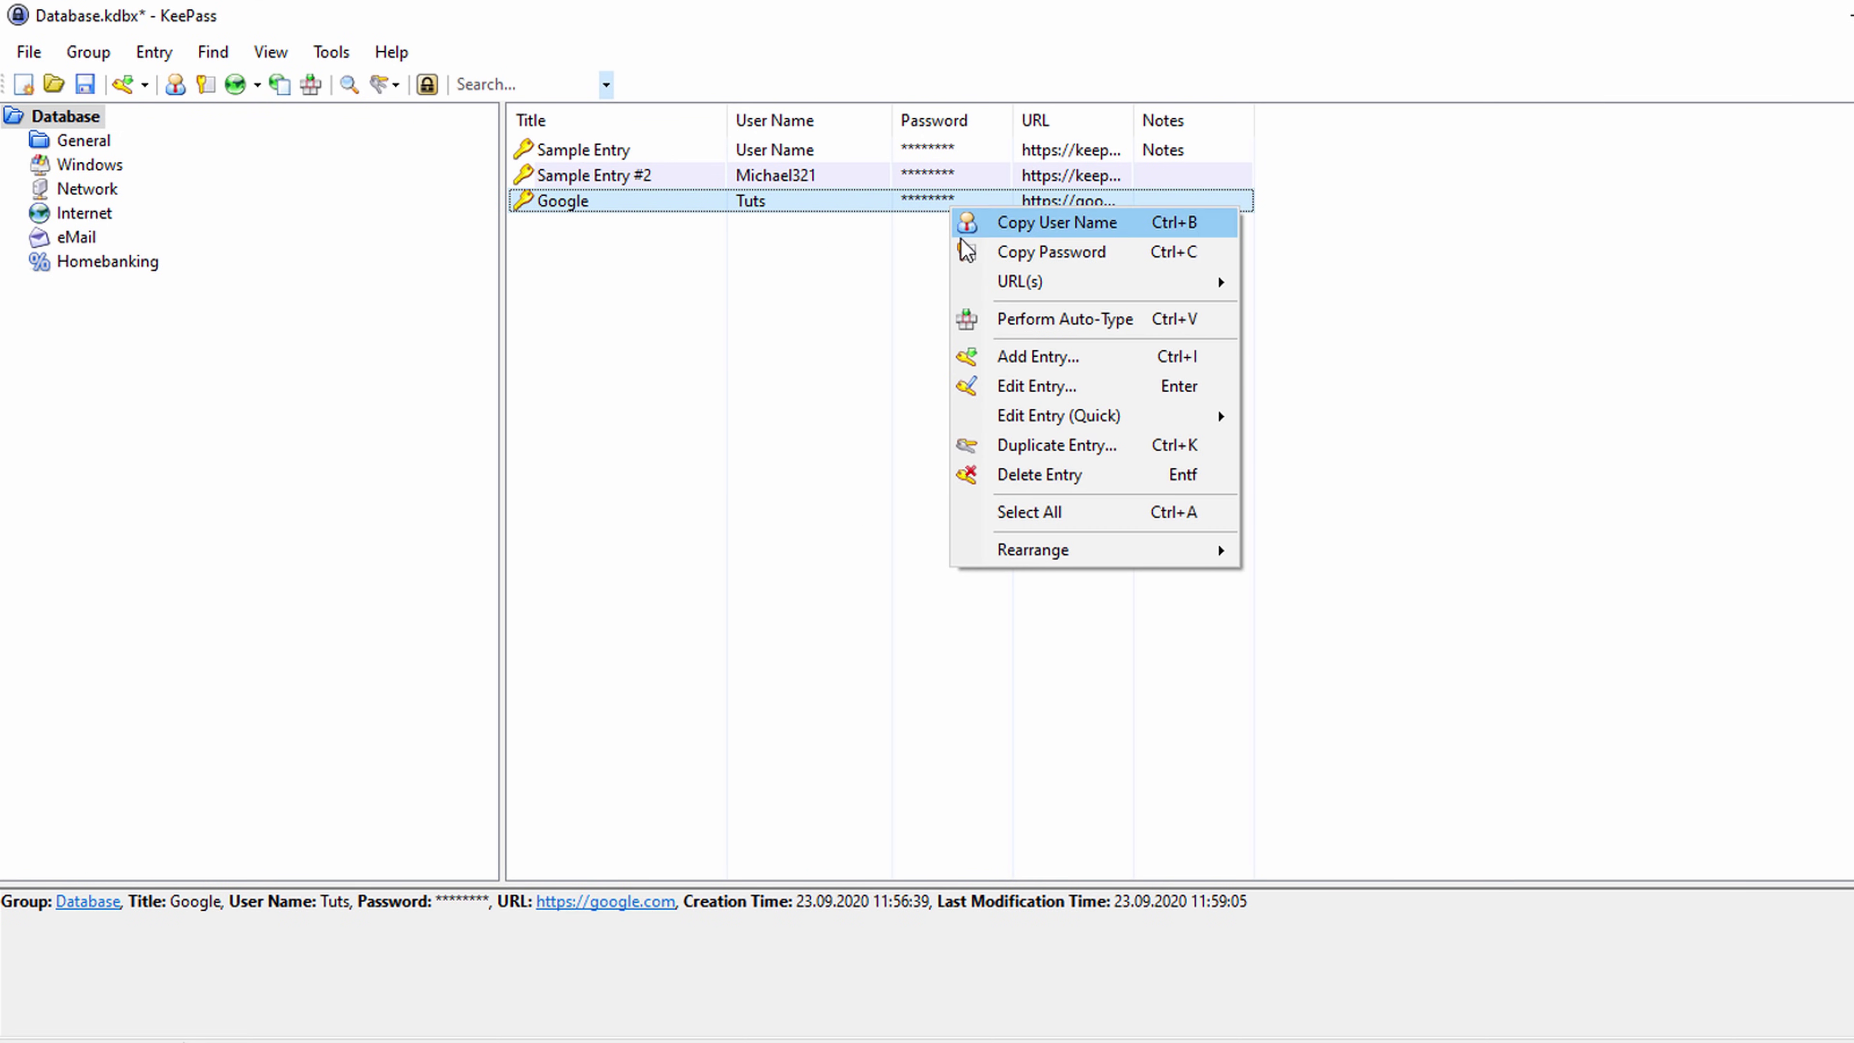
click(1109, 261)
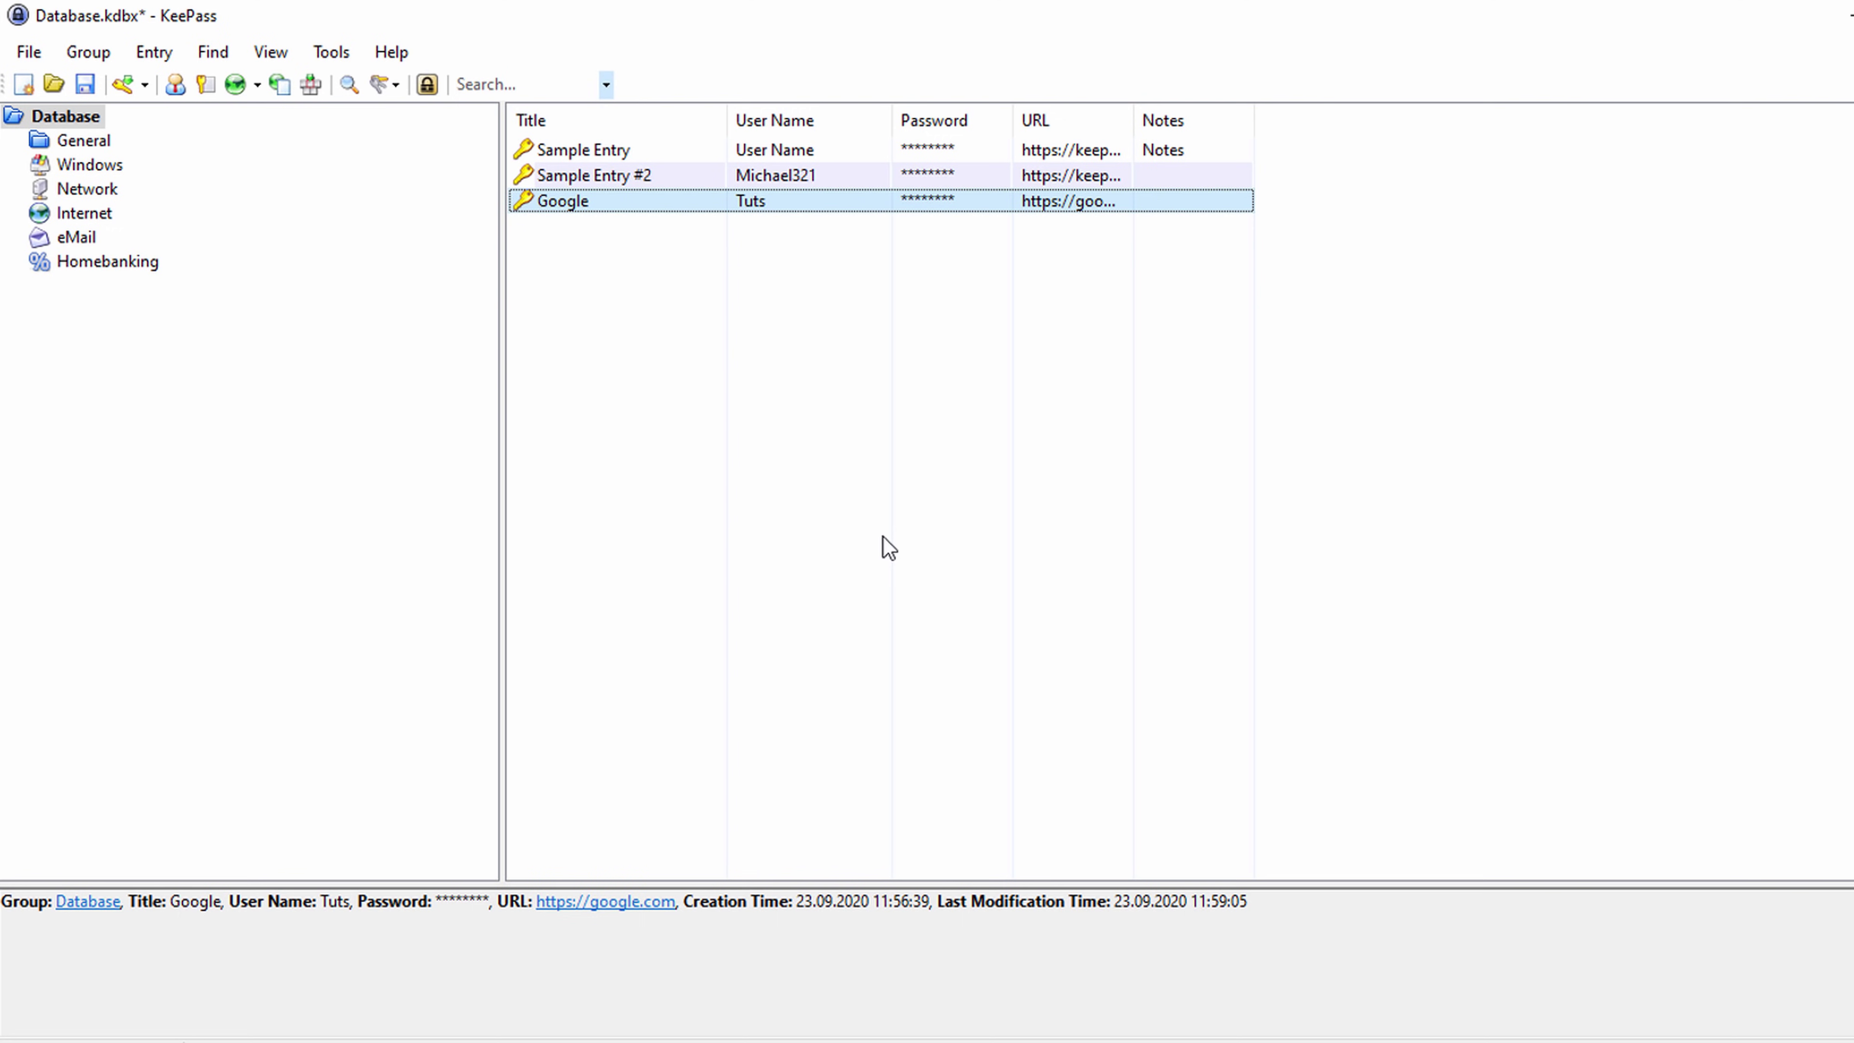
drag(1133, 120, 1345, 121)
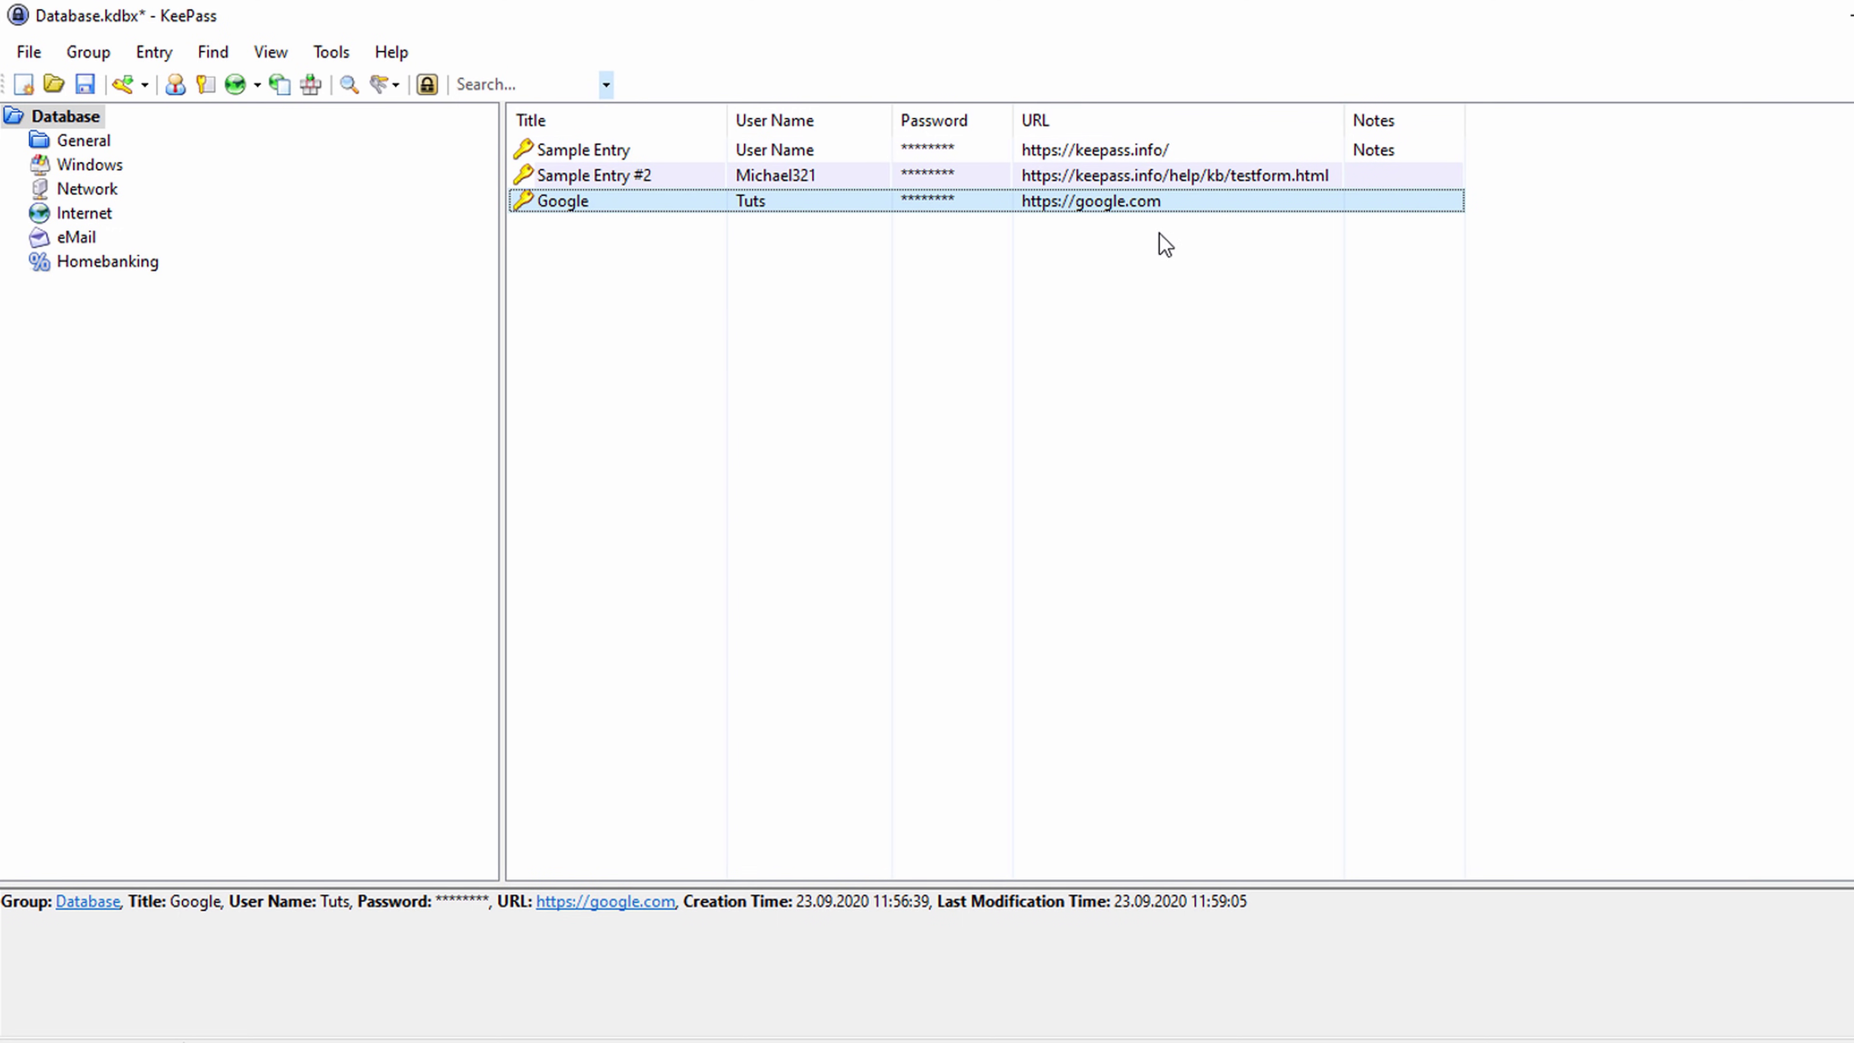
right_click(1144, 203)
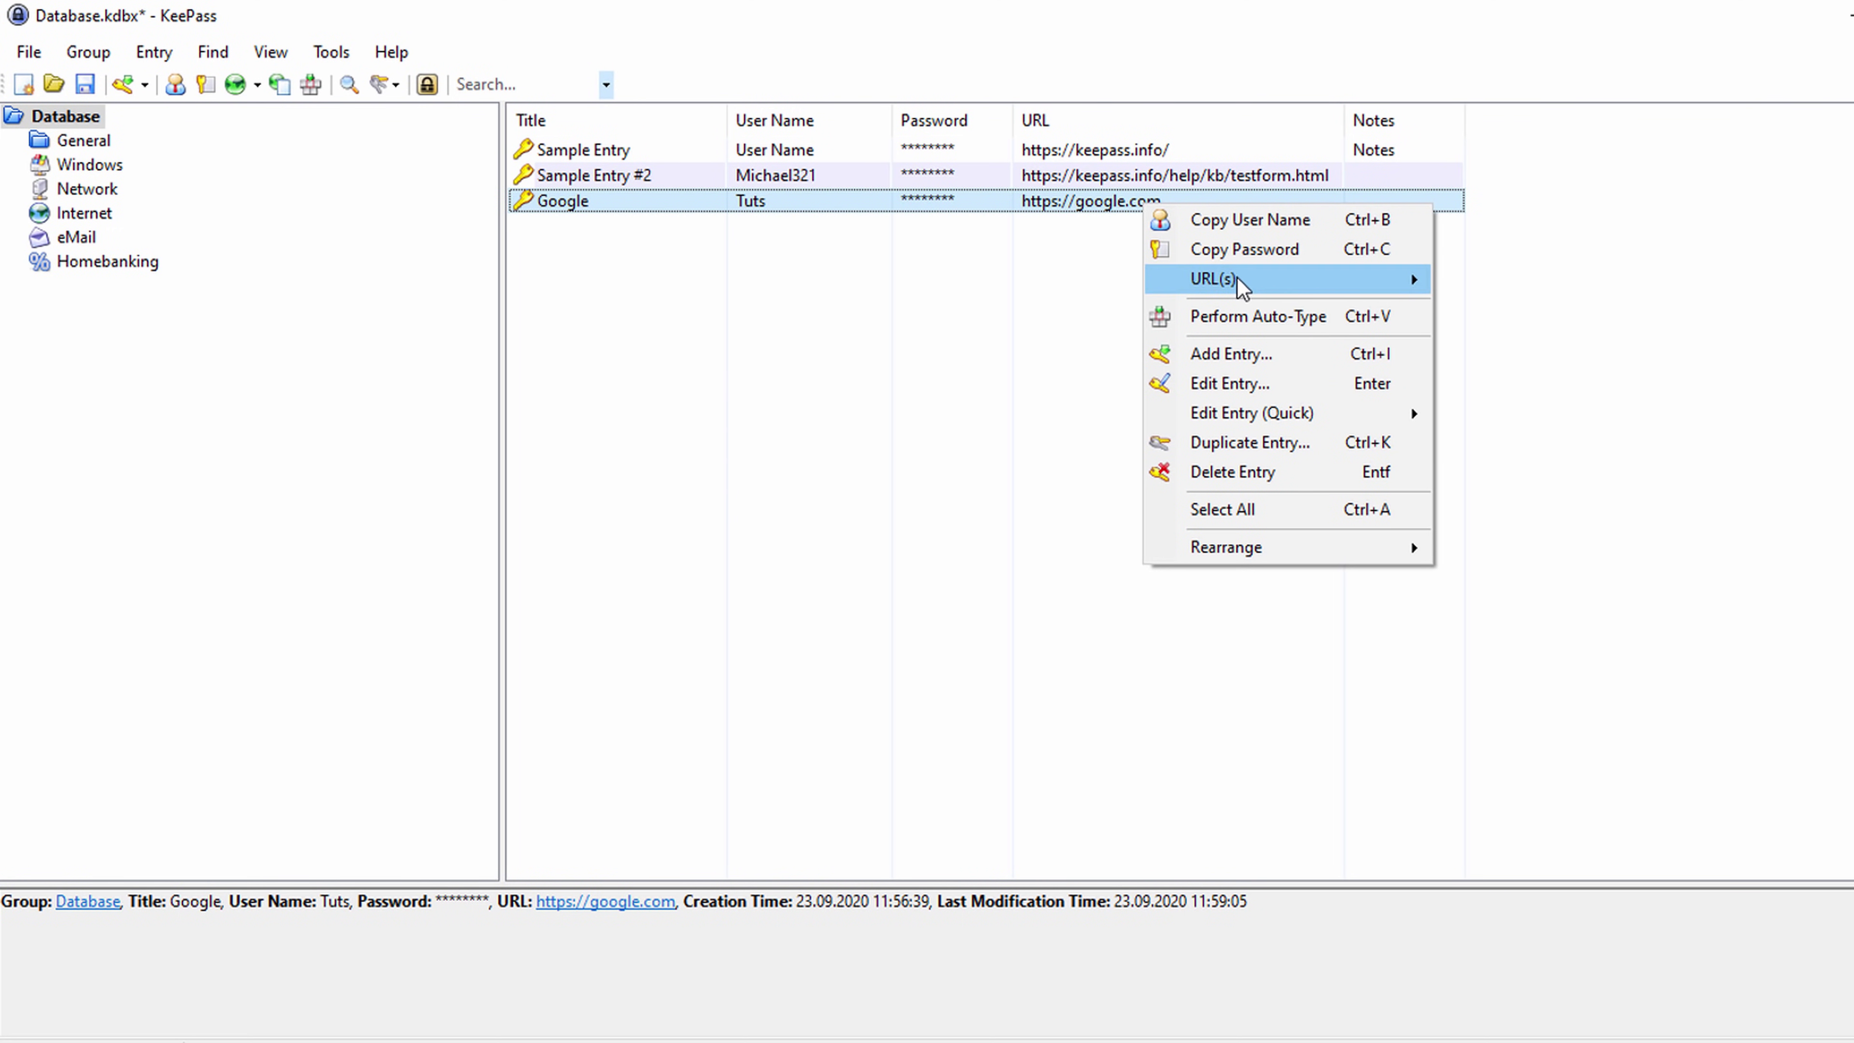
mouse_move(1296, 284)
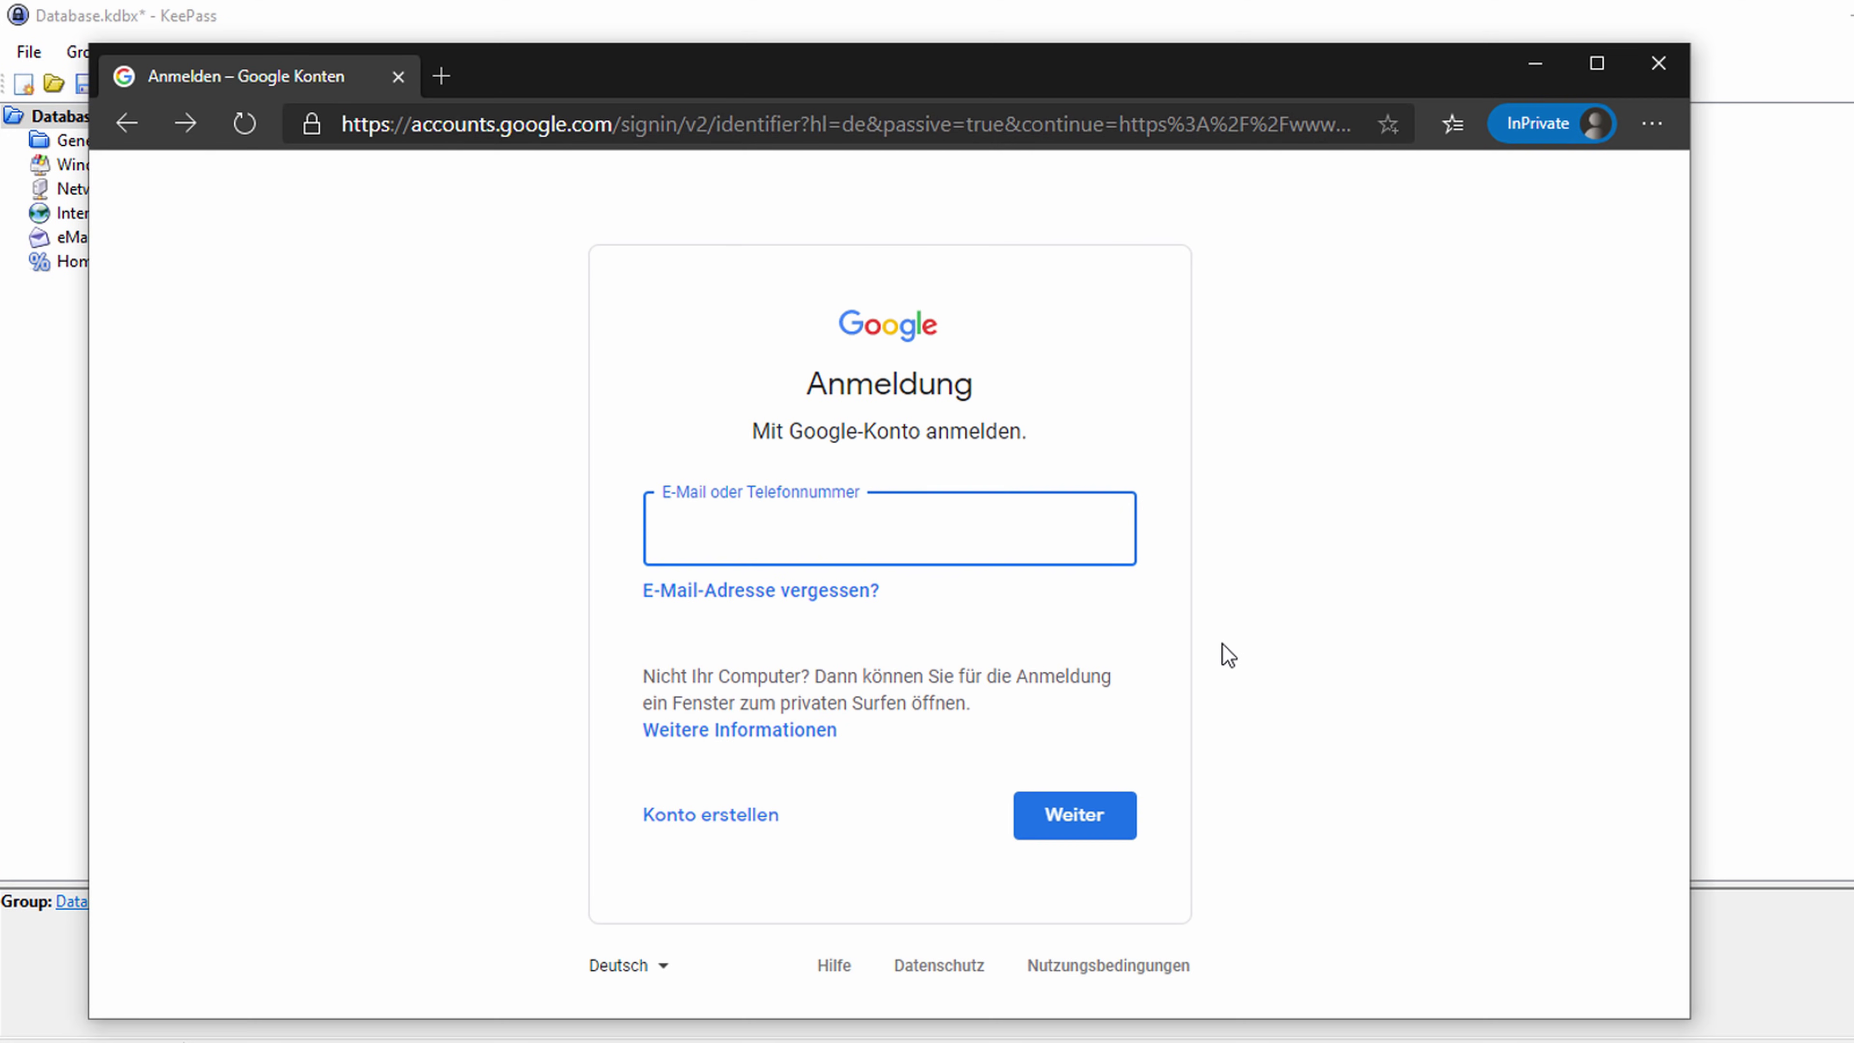
click(1840, 395)
right_click(700, 207)
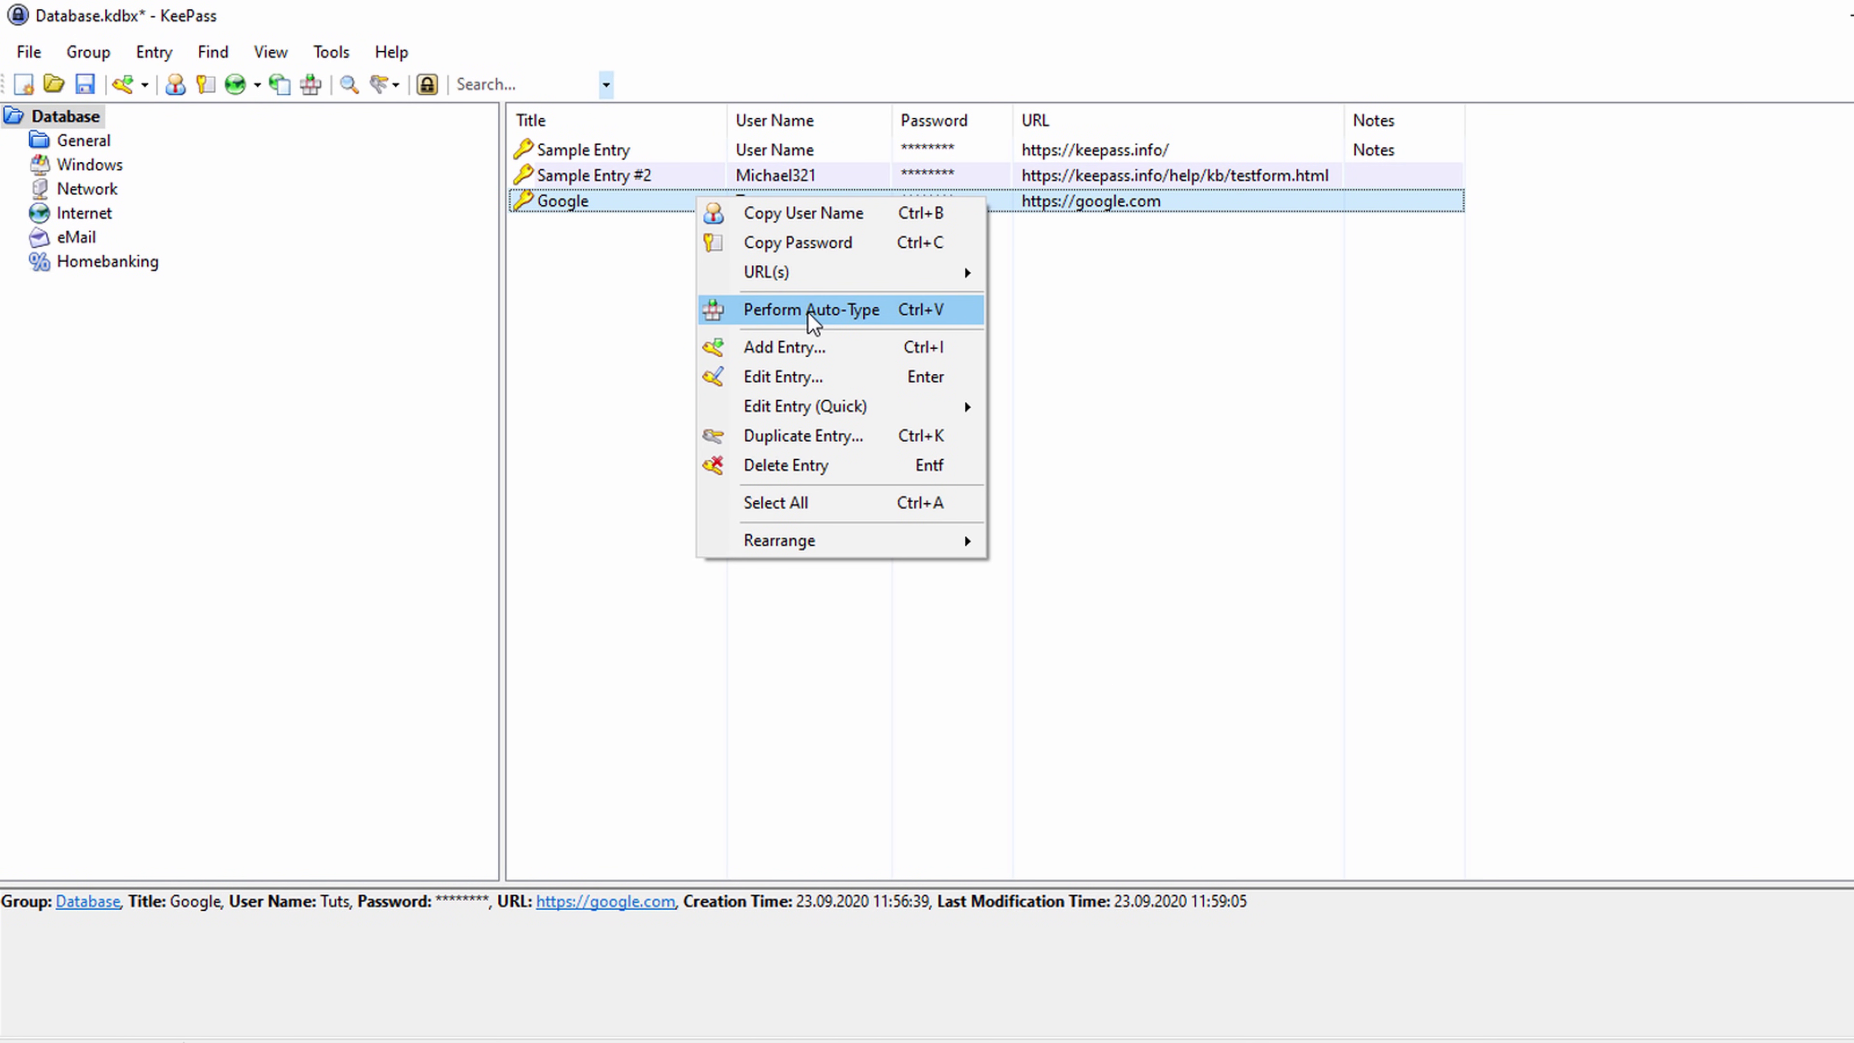
click(1145, 365)
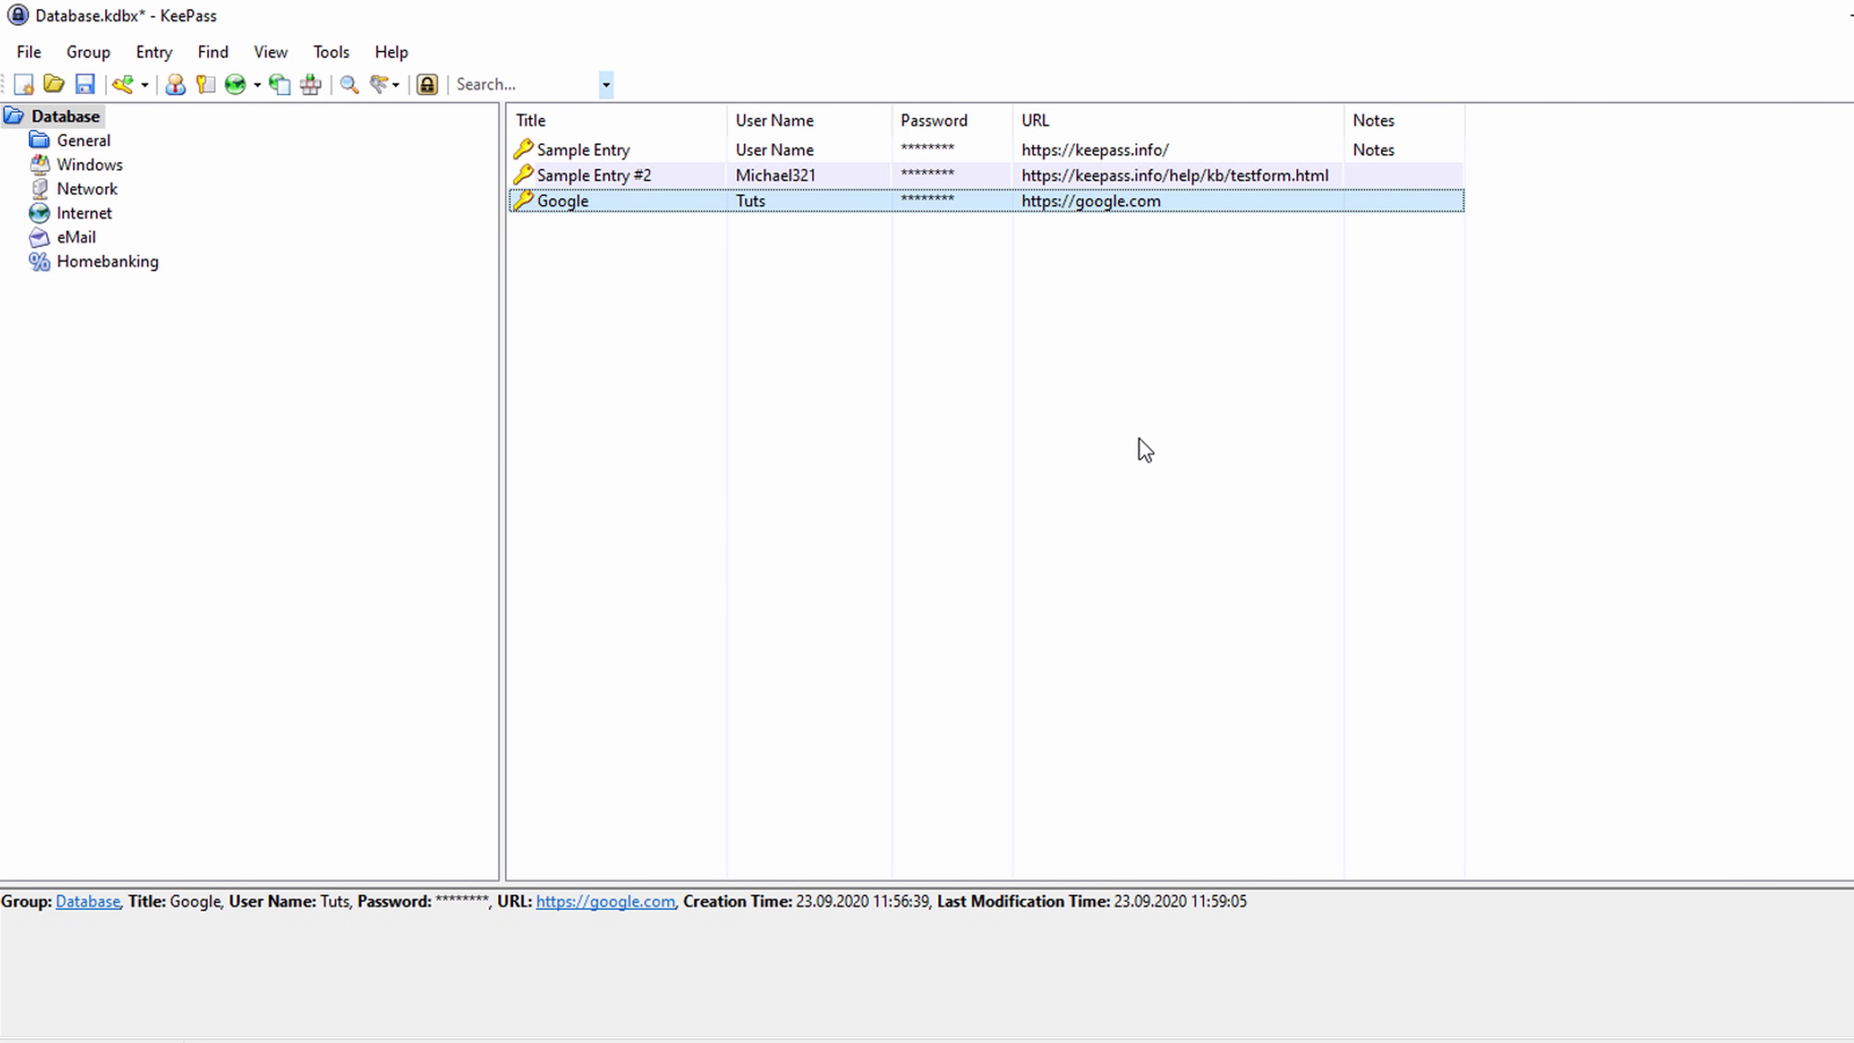
key(ctrl+v)
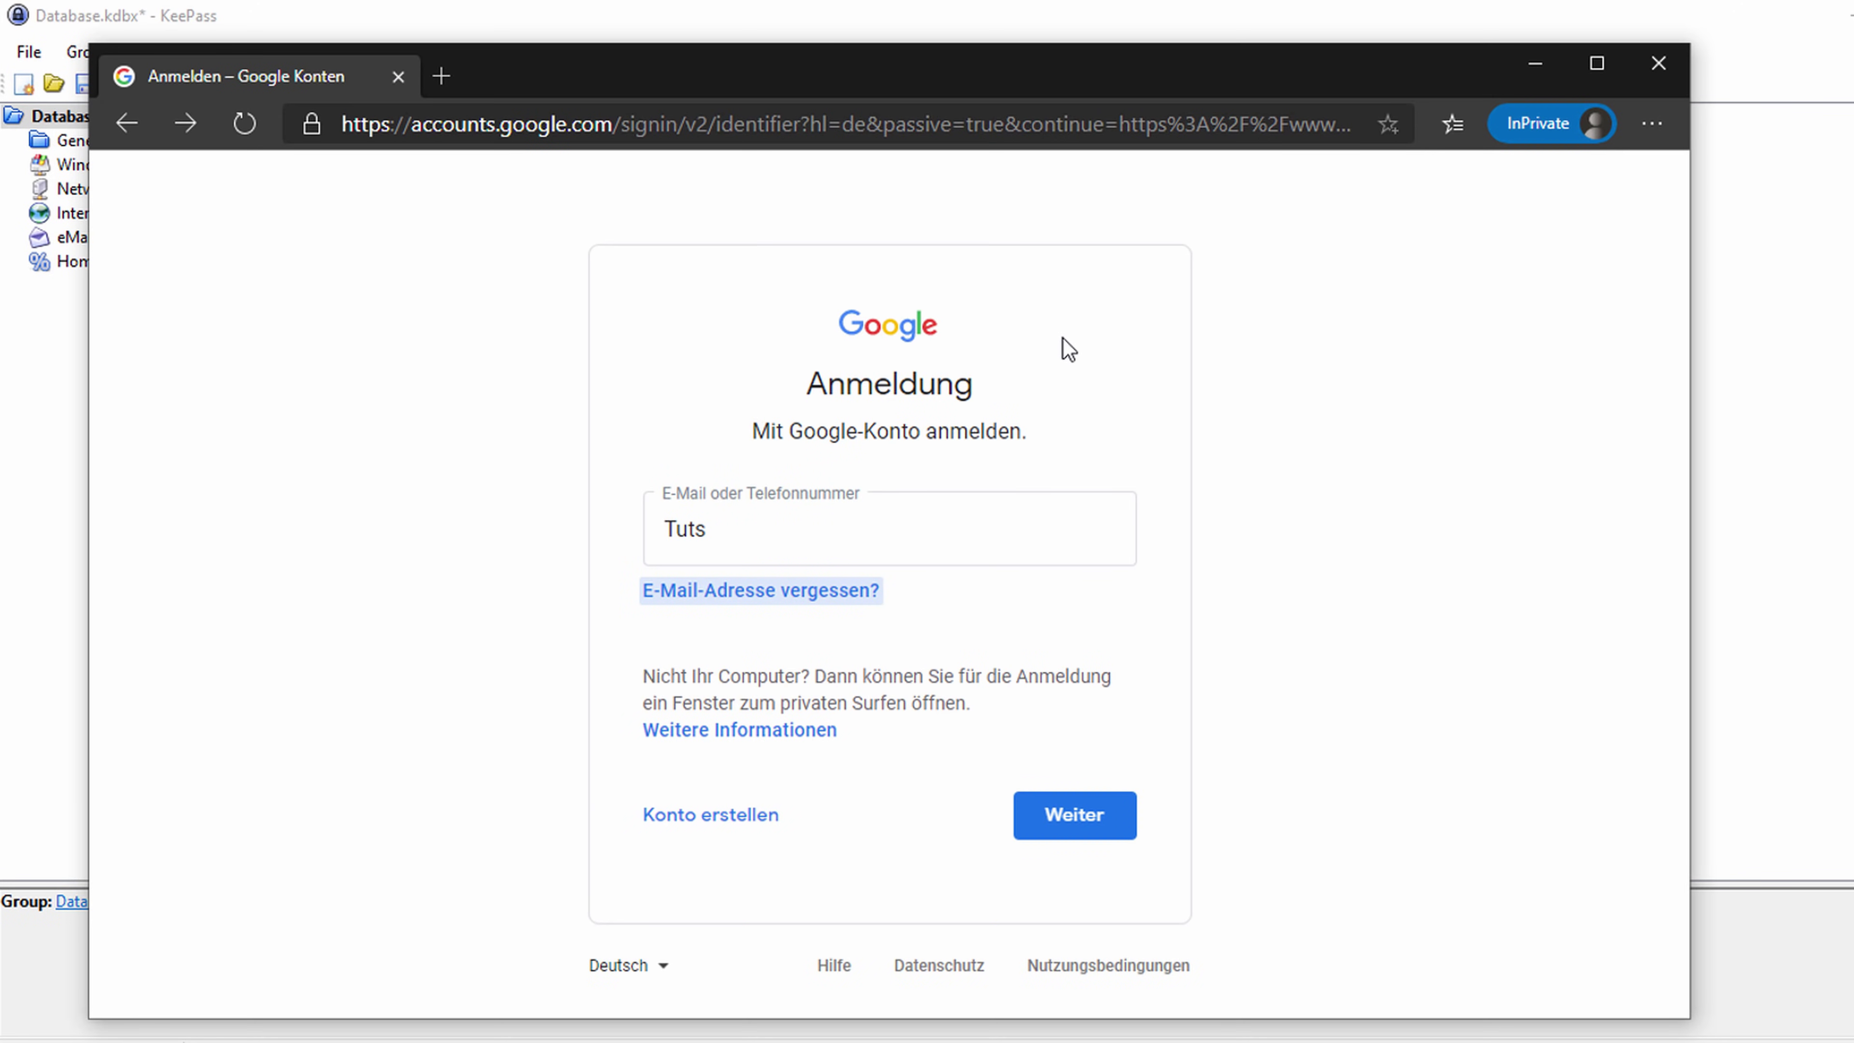
key(Return)
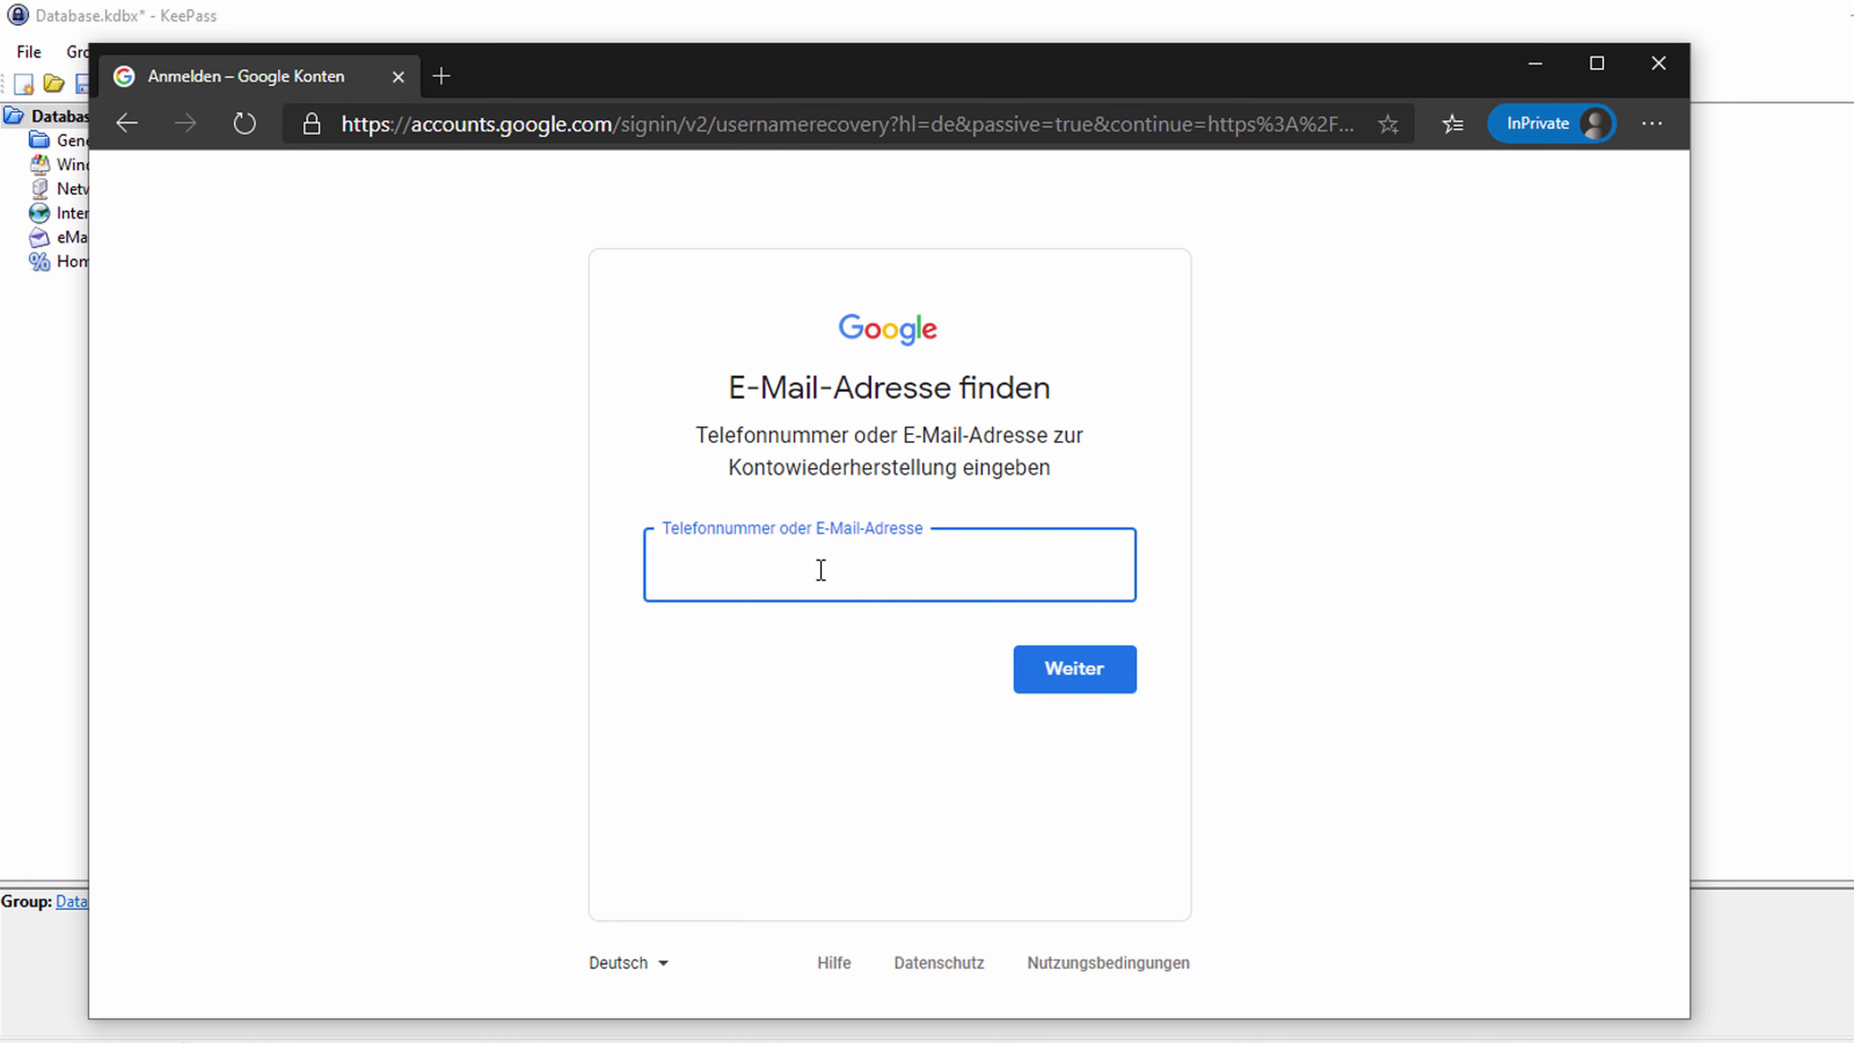
click(1660, 67)
click(827, 233)
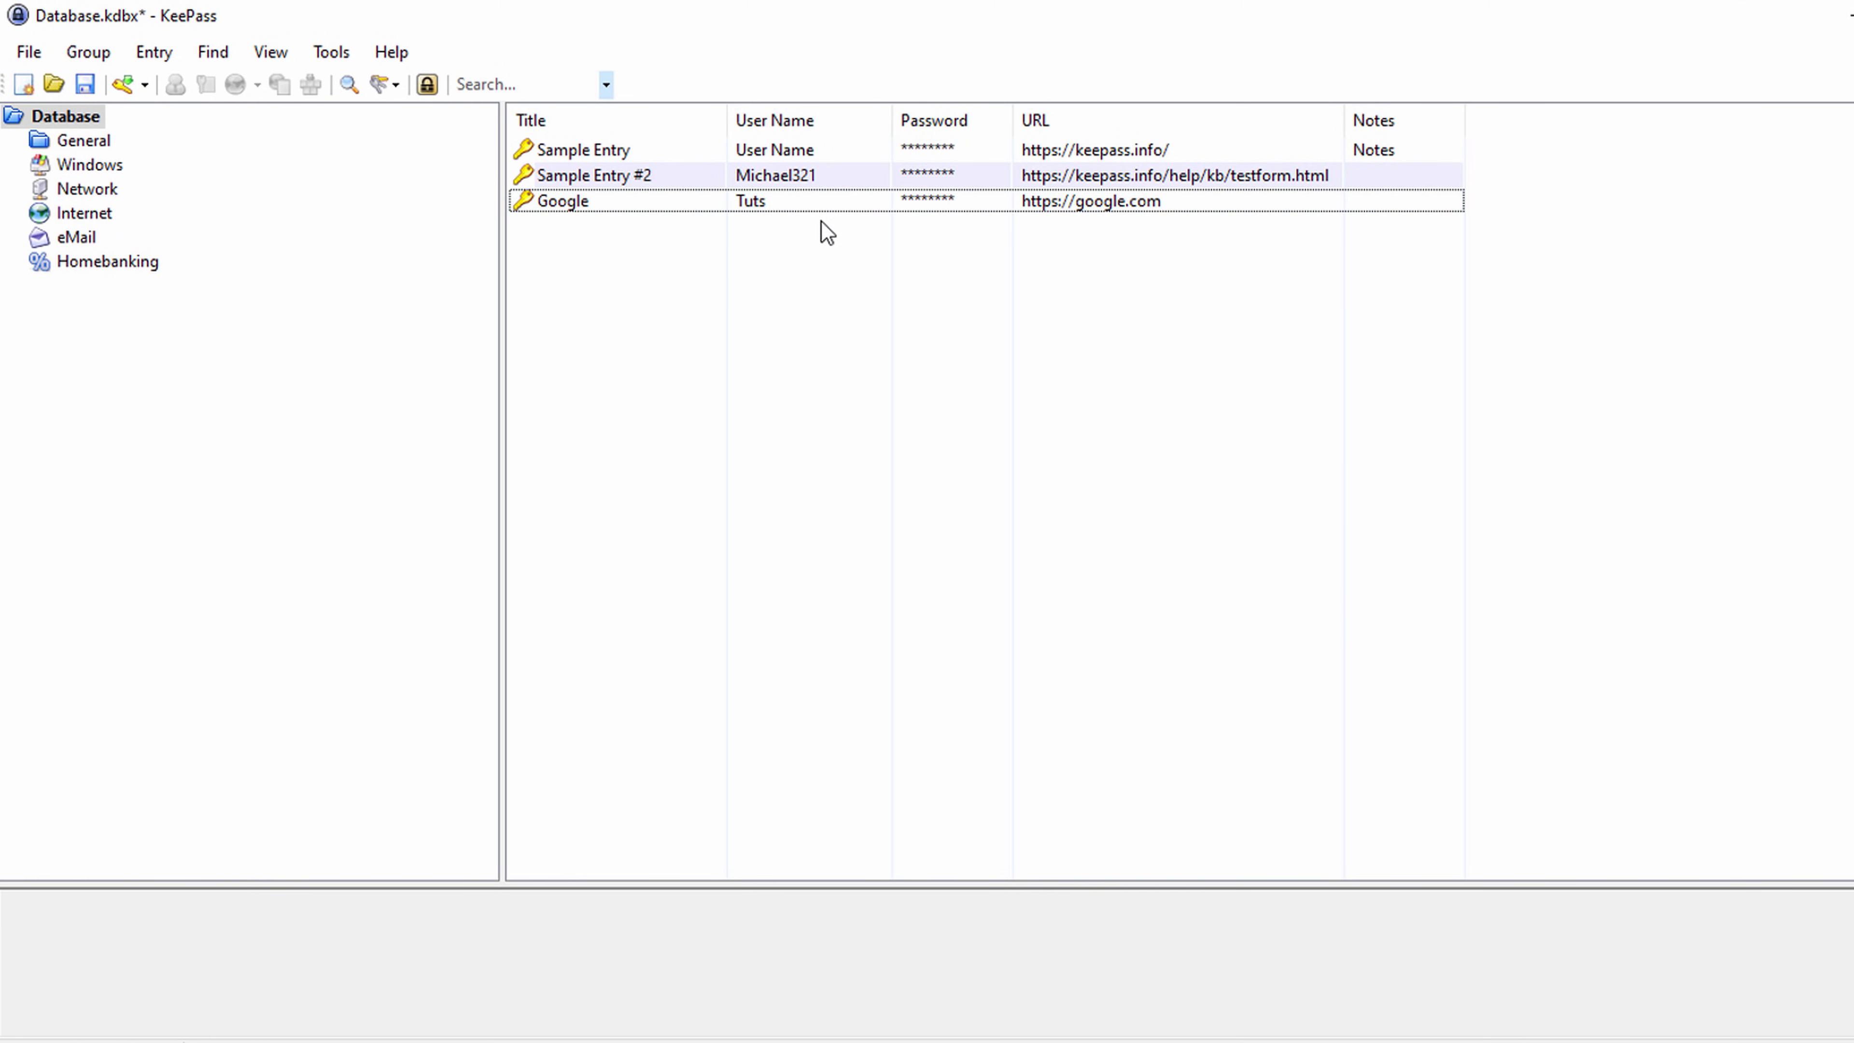
Save Database.kdbx with Ctrl+S and switch to the KeePass-2.46 folder in File Explorer.
click(784, 208)
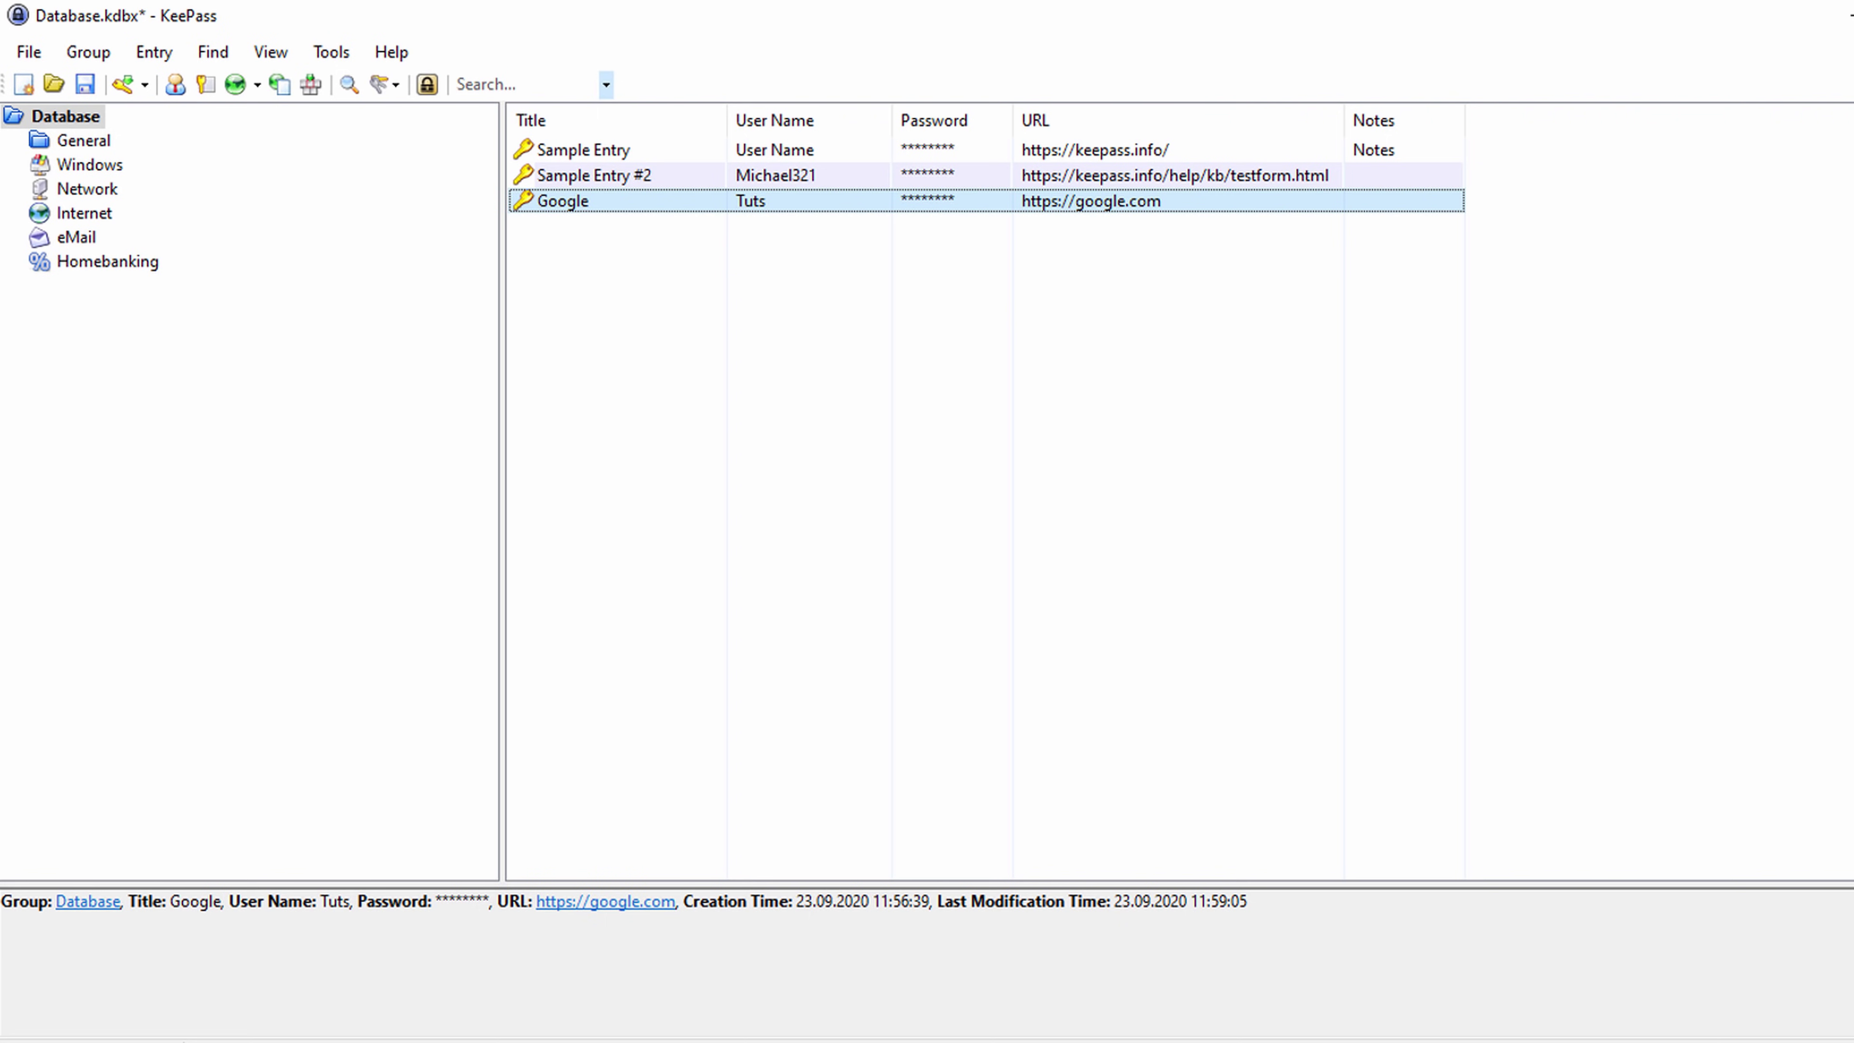
key(ctrl+space)
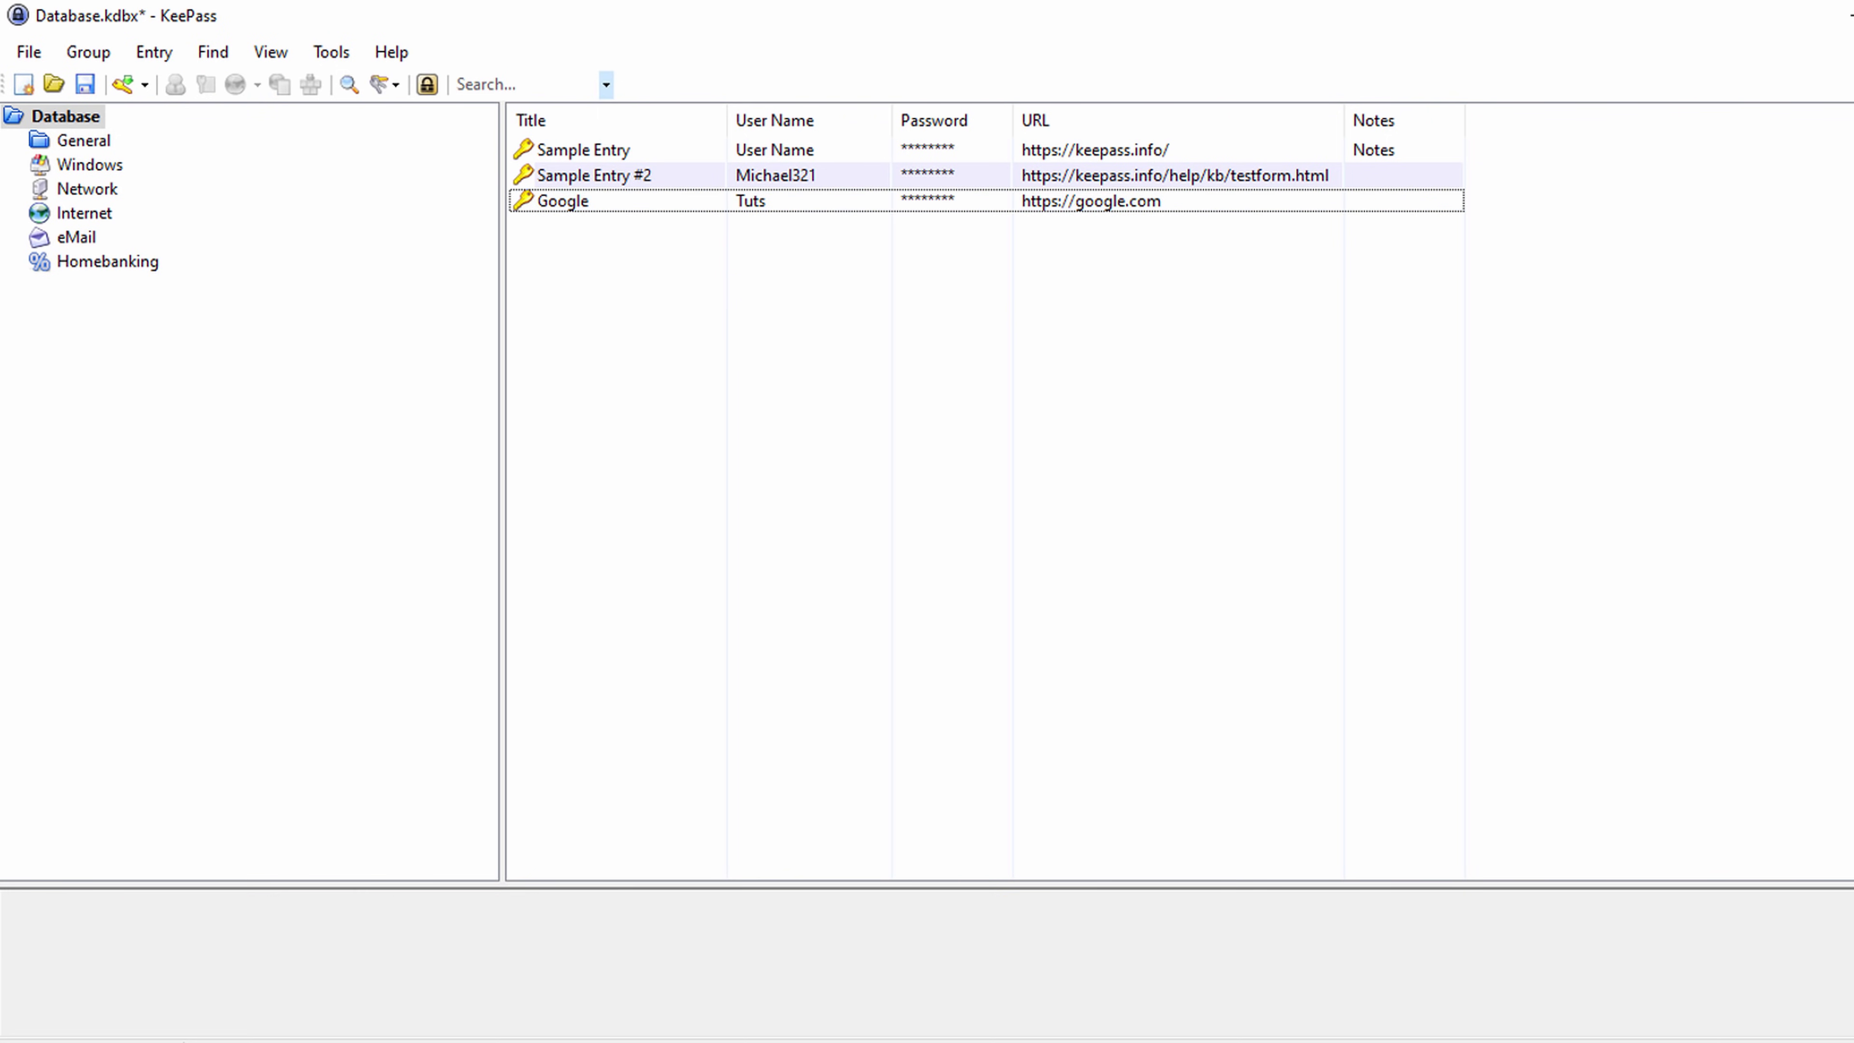
key(ctrl+s)
key(alt+Tab)
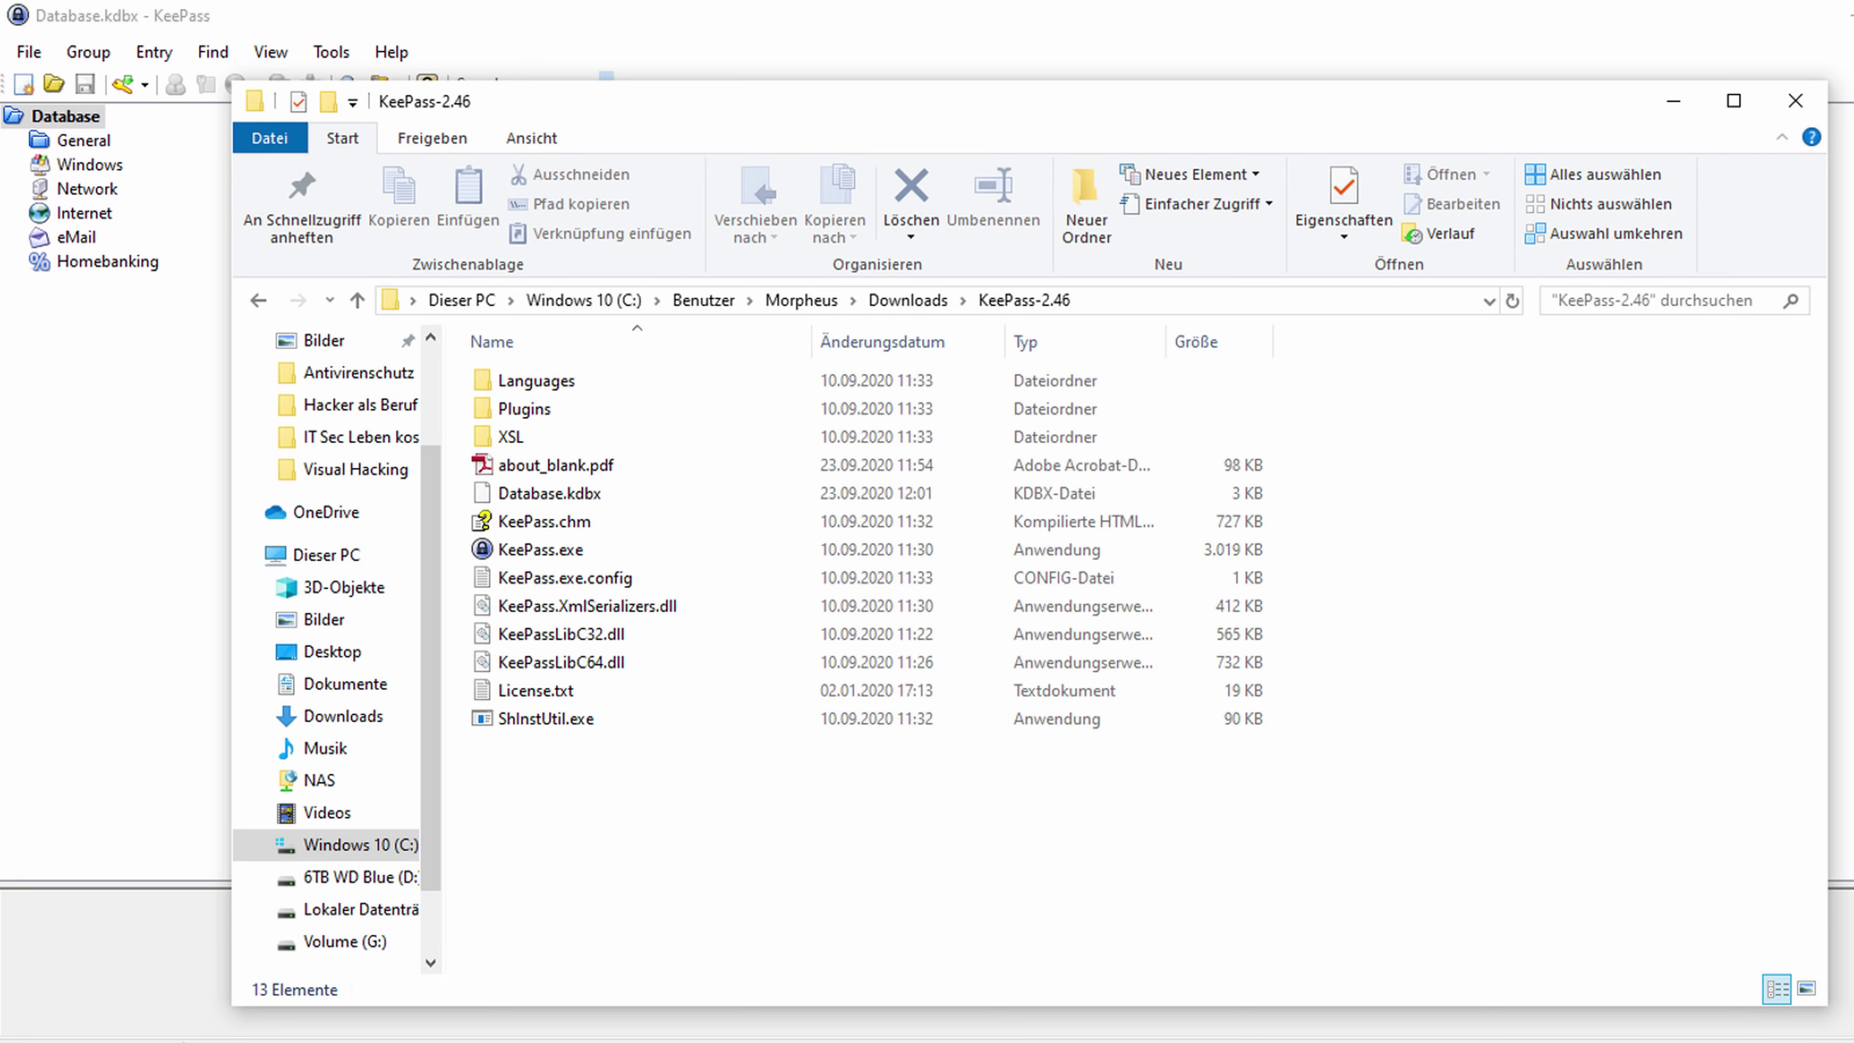
Open Database.kdbx with 'Edit with Notepad++' from its context menu.
click(588, 497)
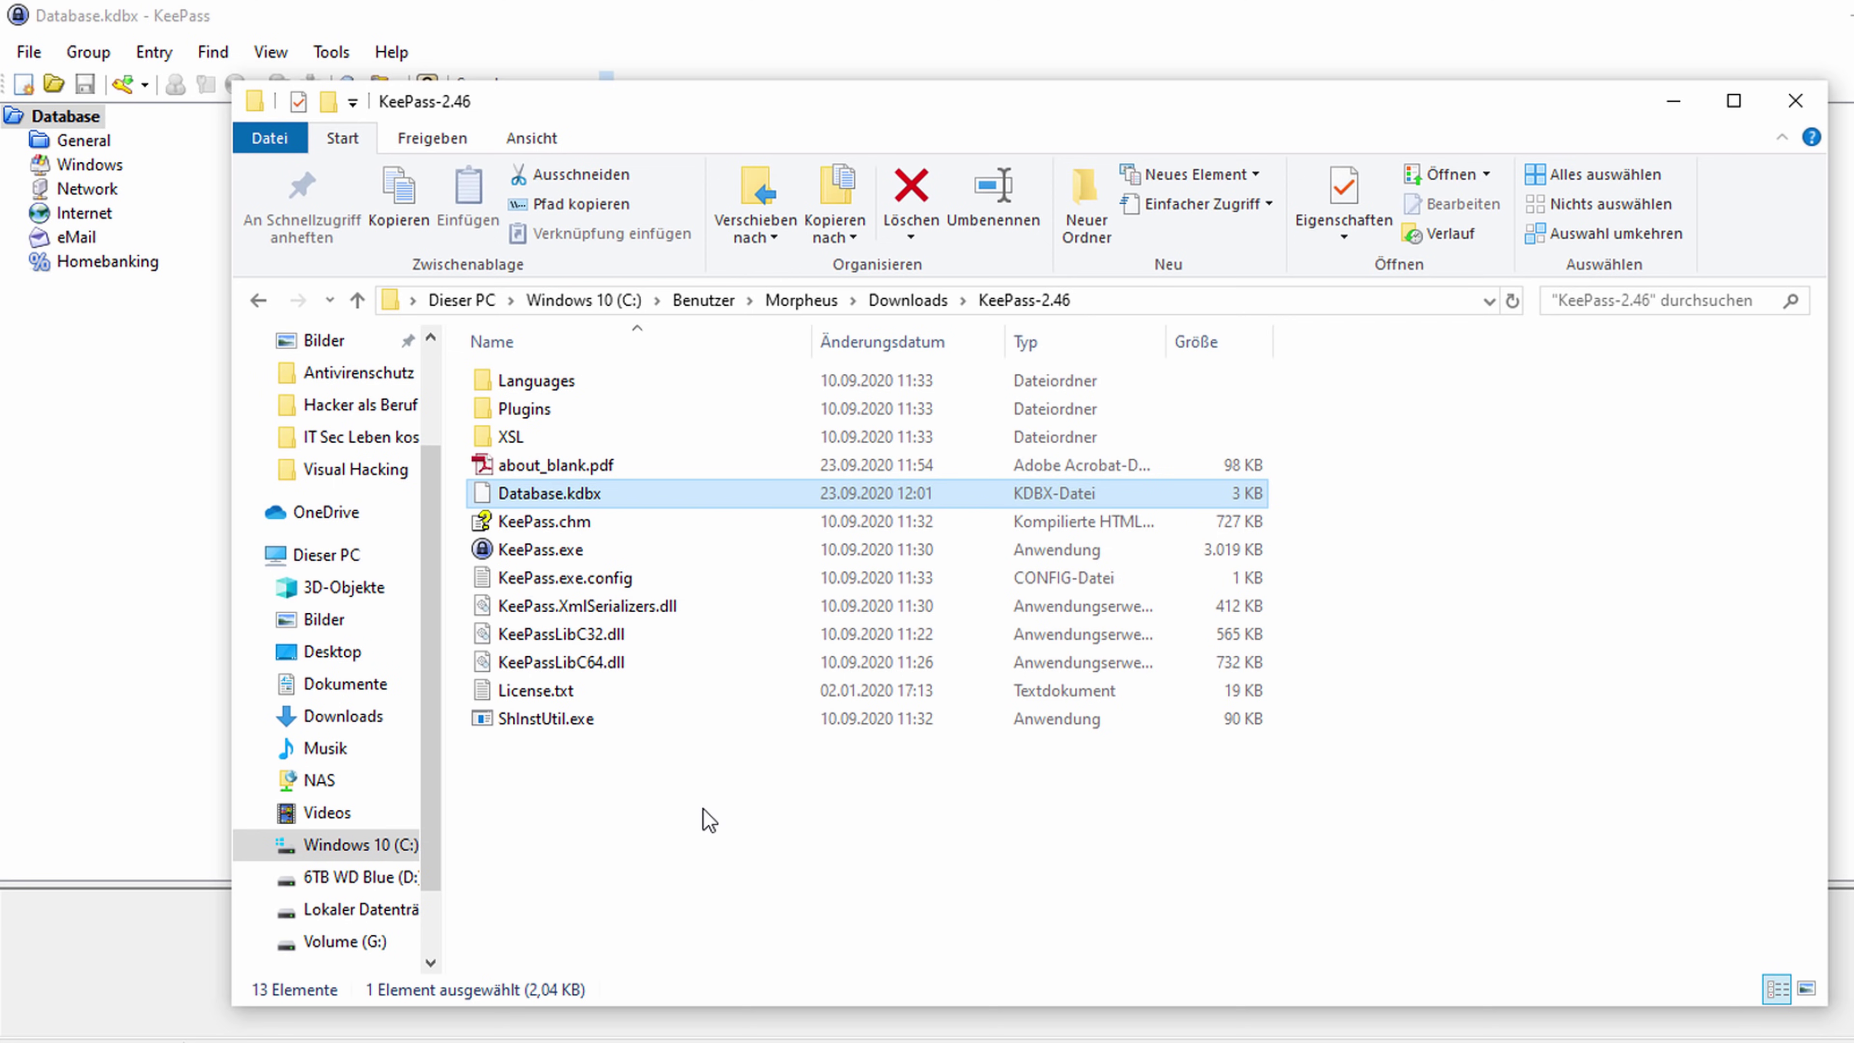
right_click(612, 494)
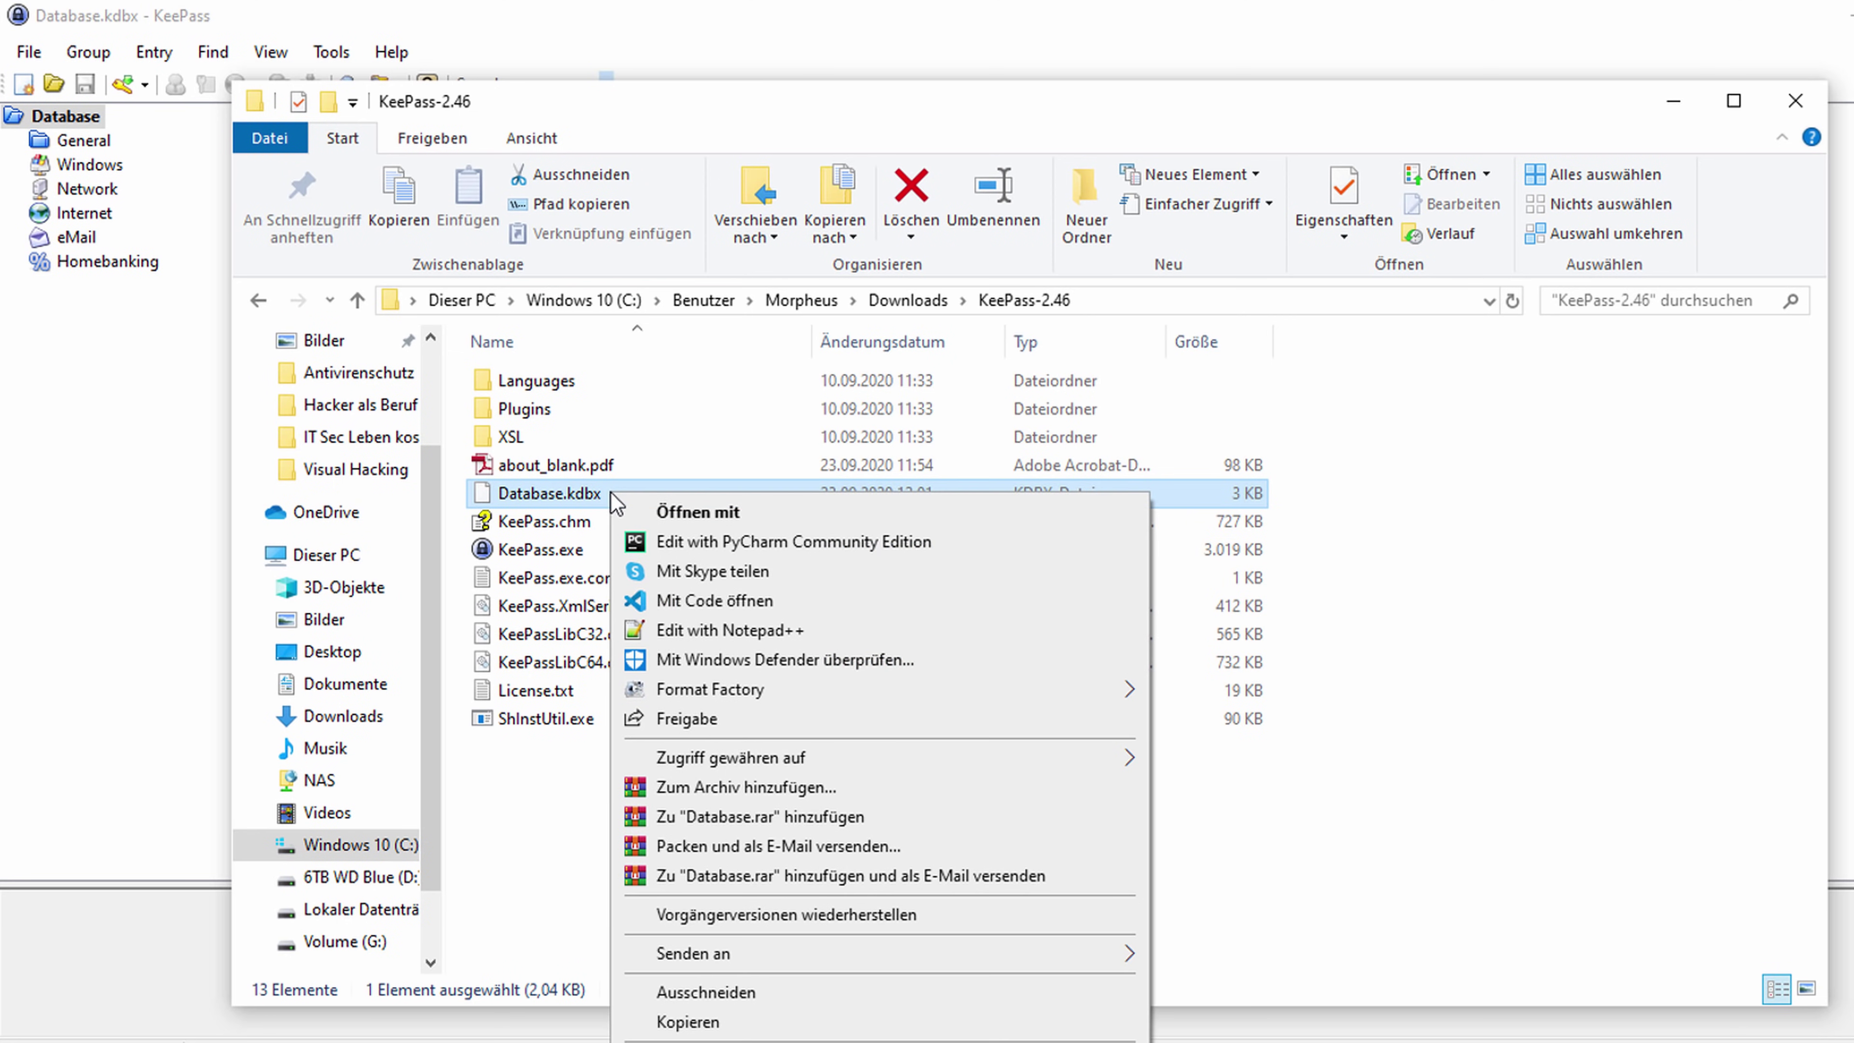
click(690, 631)
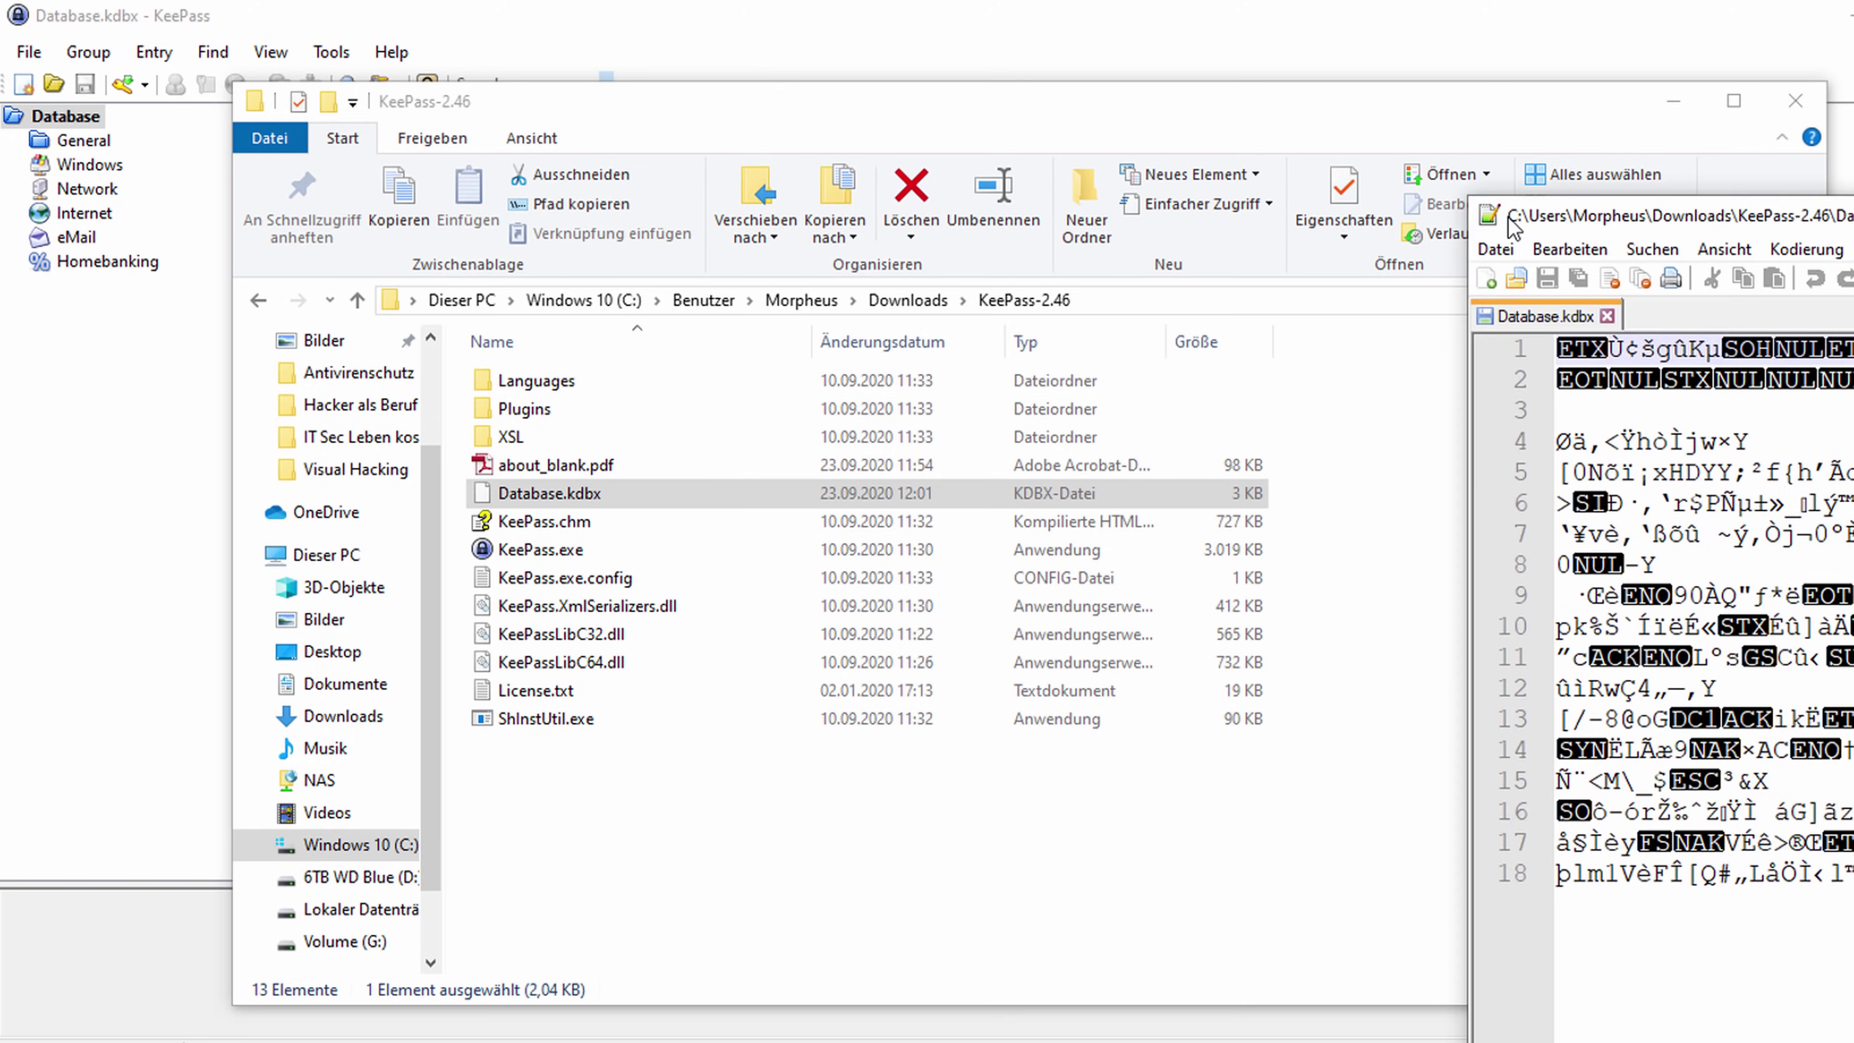
Enlarge Notepad++ to view Database.kdbx's encrypted binary contents, then close it.
drag(1512, 222, 394, 63)
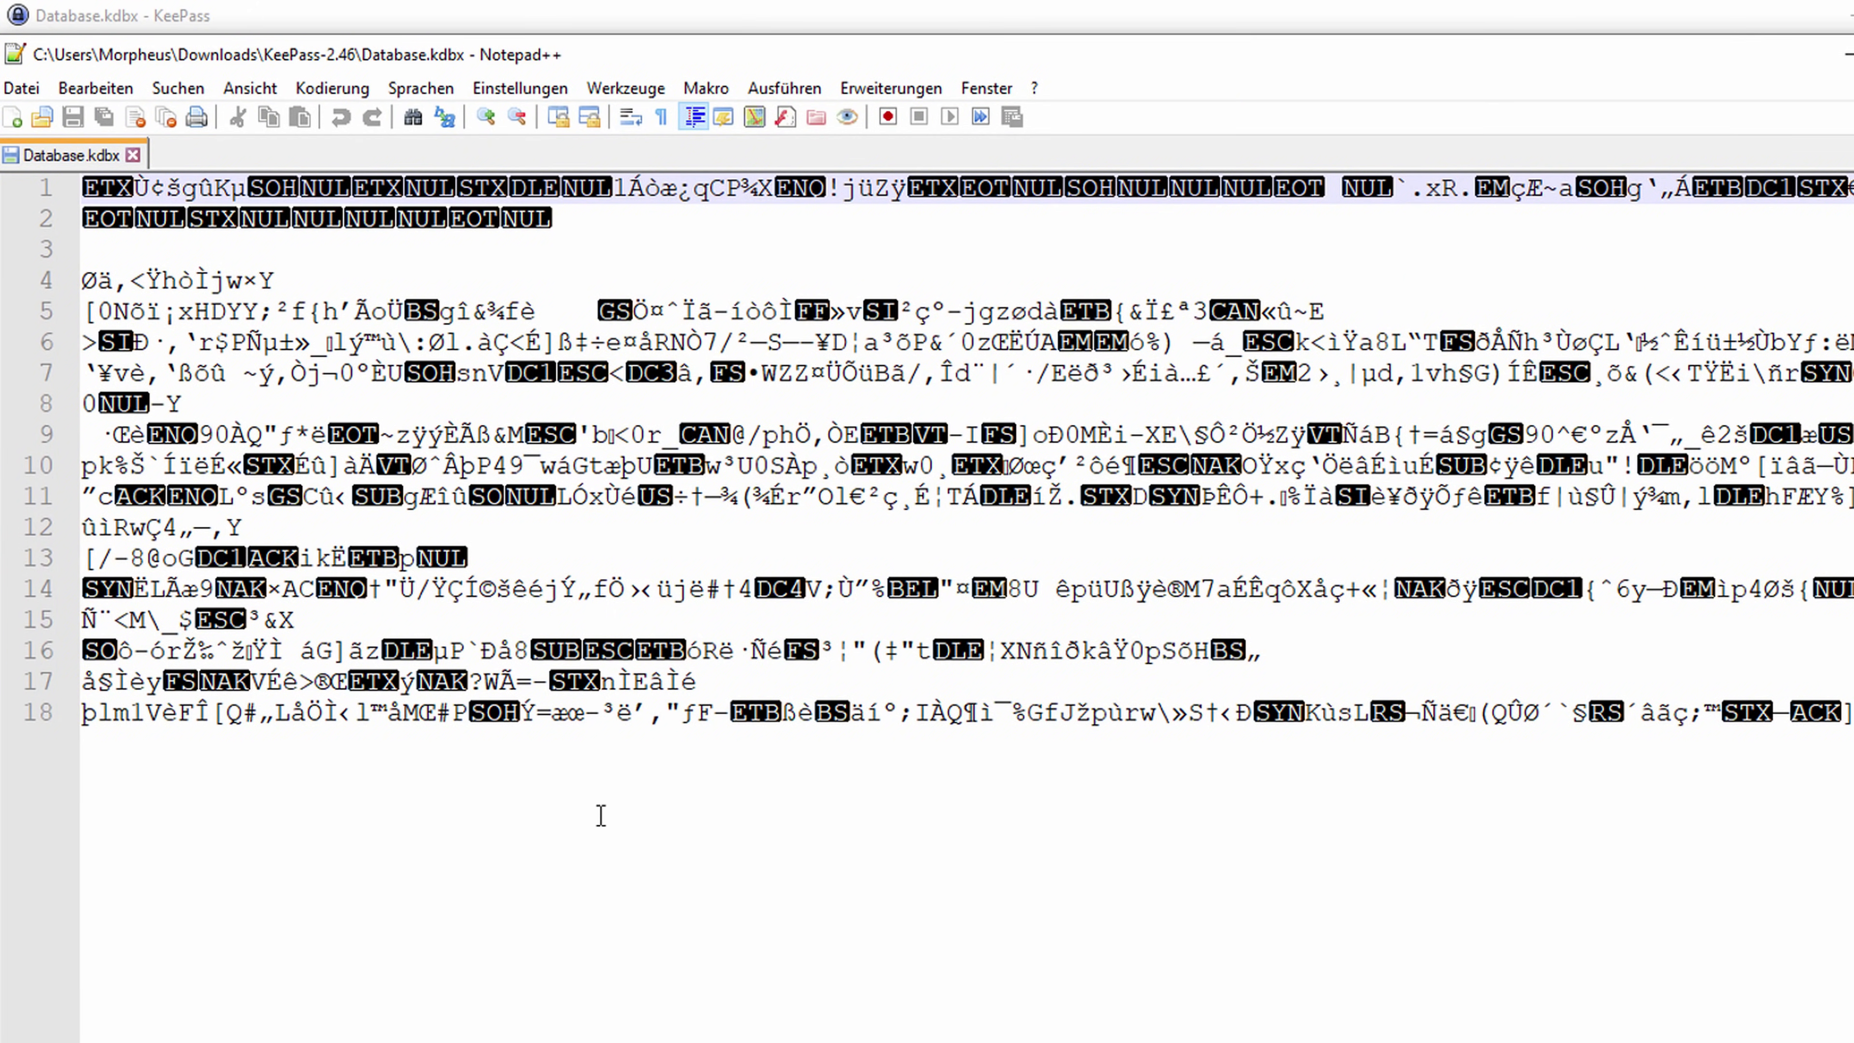
ctrl+scroll(577, 758, down, 6)
ctrl+scroll(577, 758, up, 6)
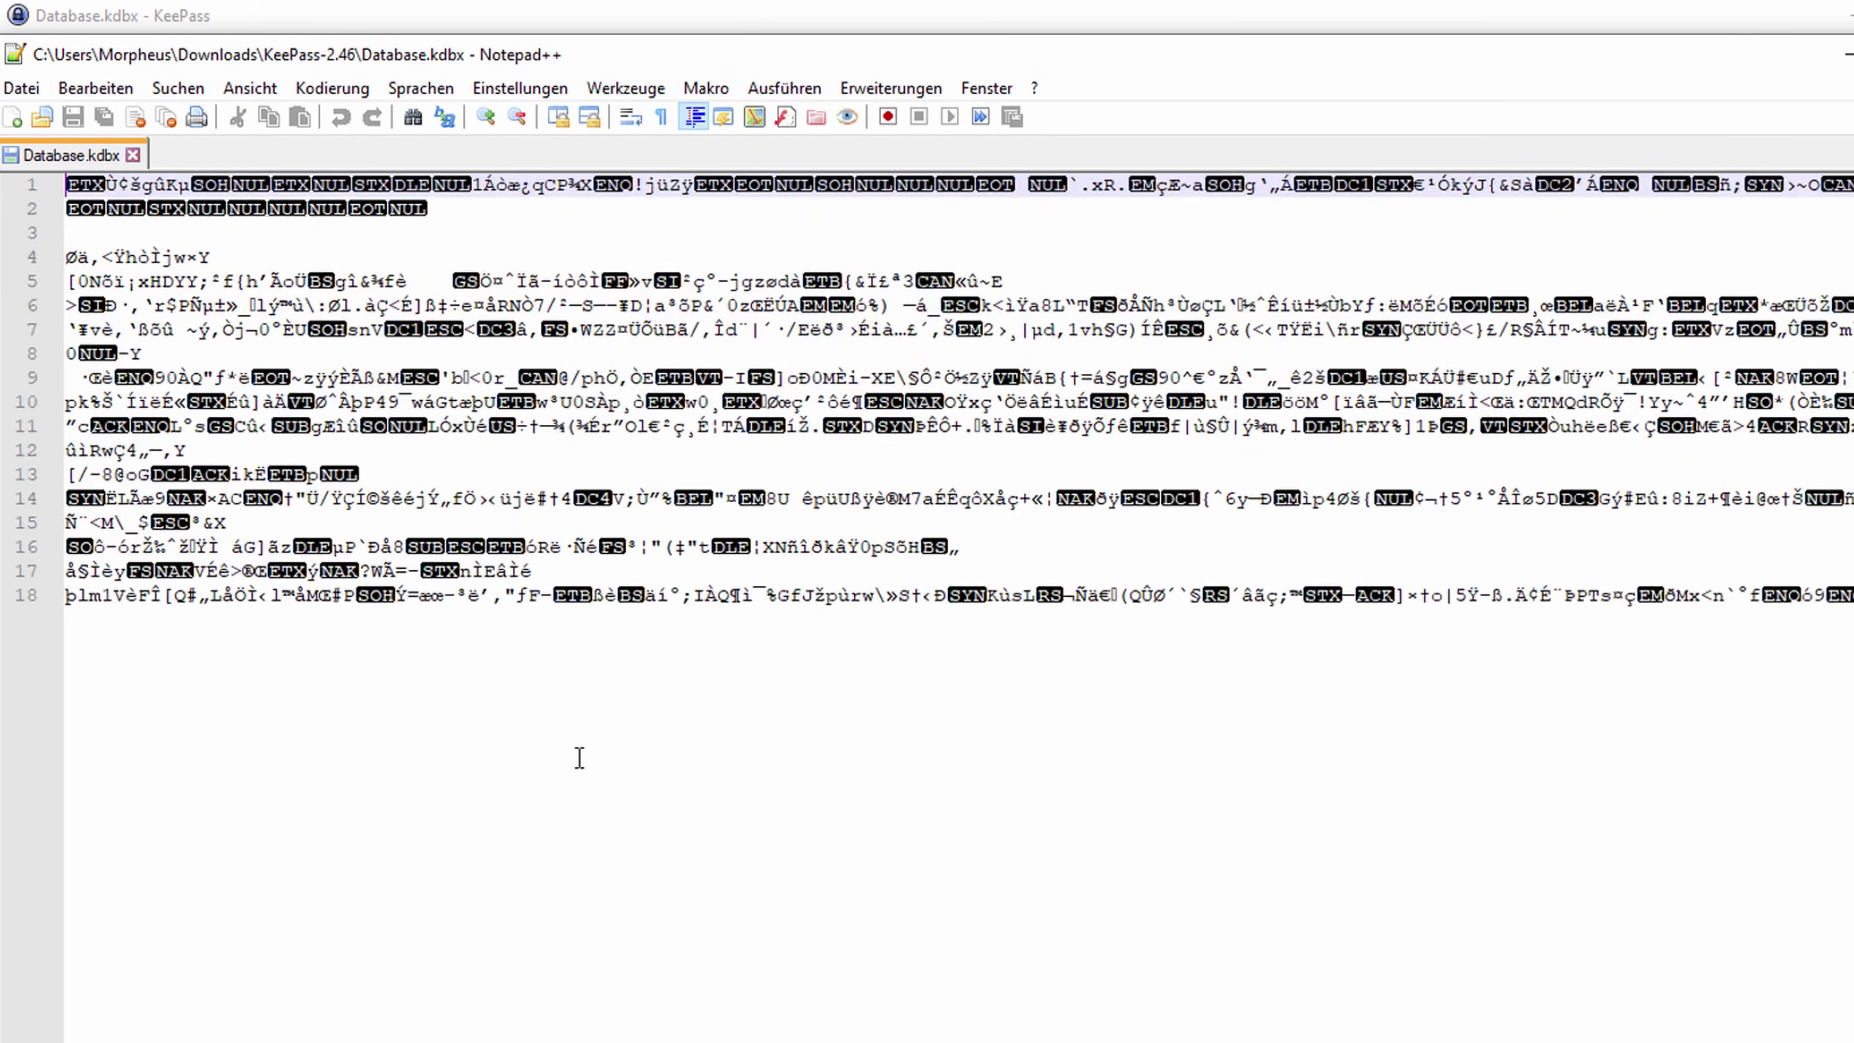
key(alt+F4)
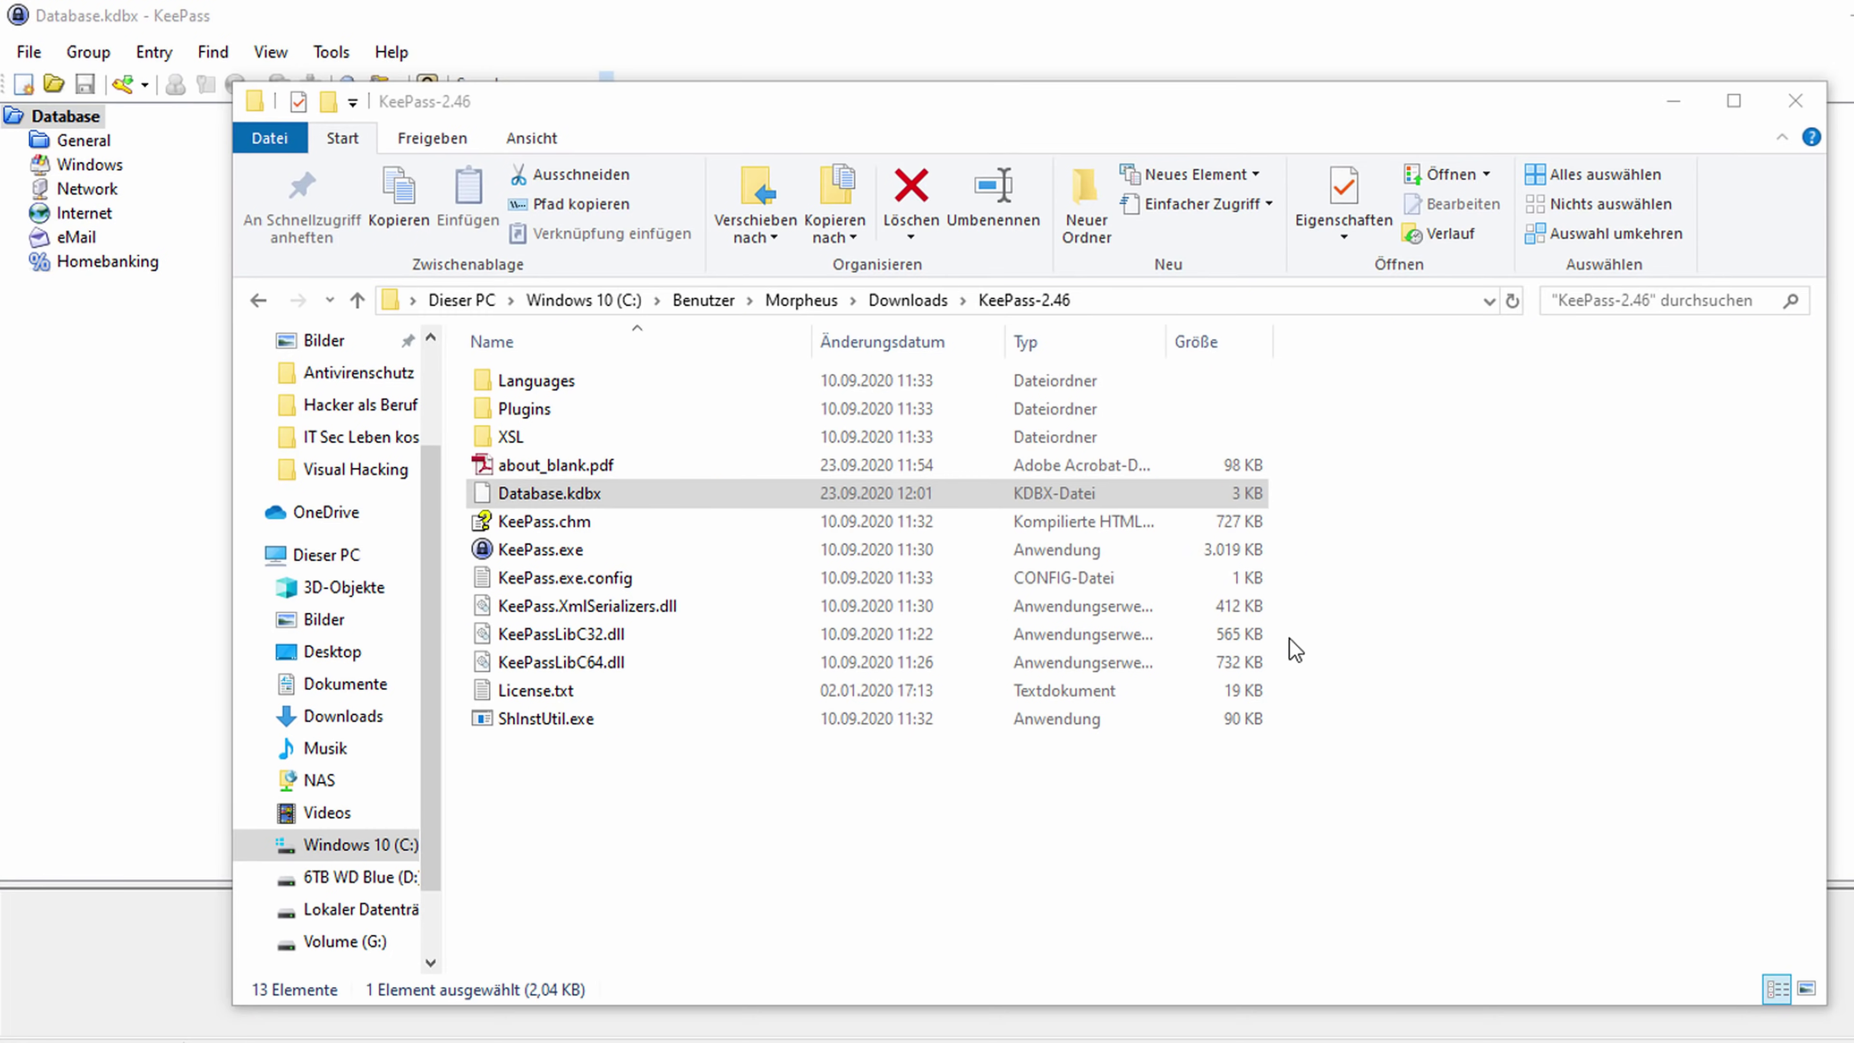